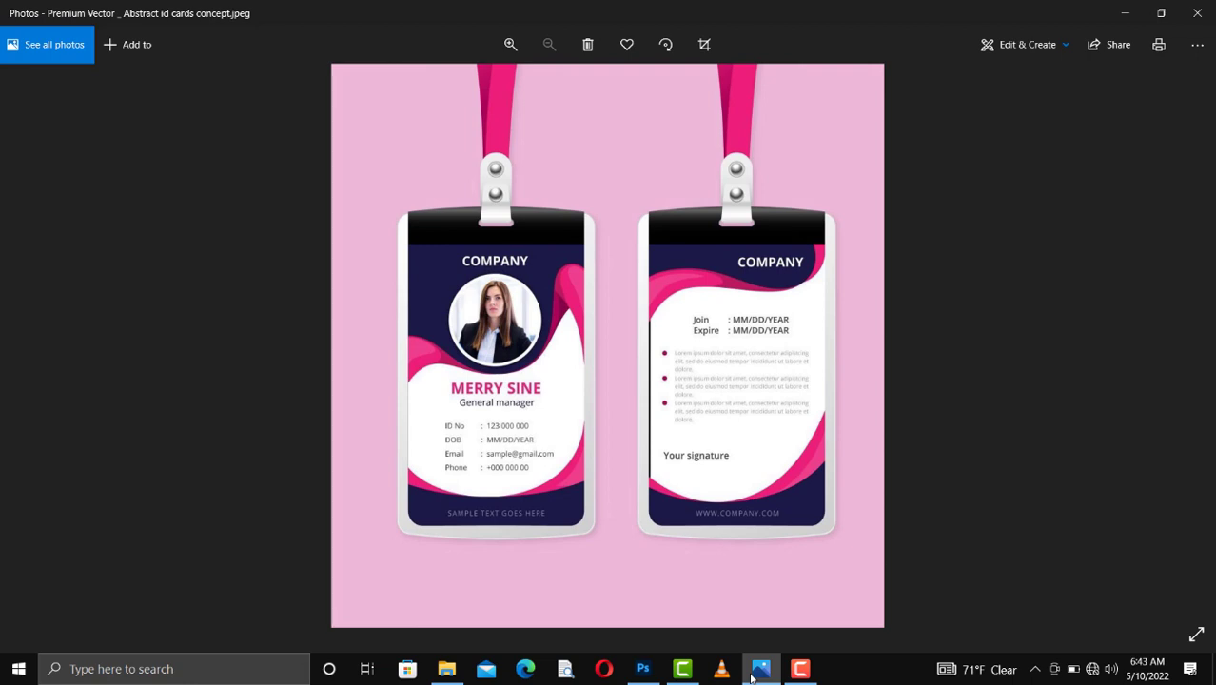
Step: Create a 638 × 969 px document at 300 pixels/inch from the saved ID CARD preset, using pixels as the unit
left_click(1195, 13)
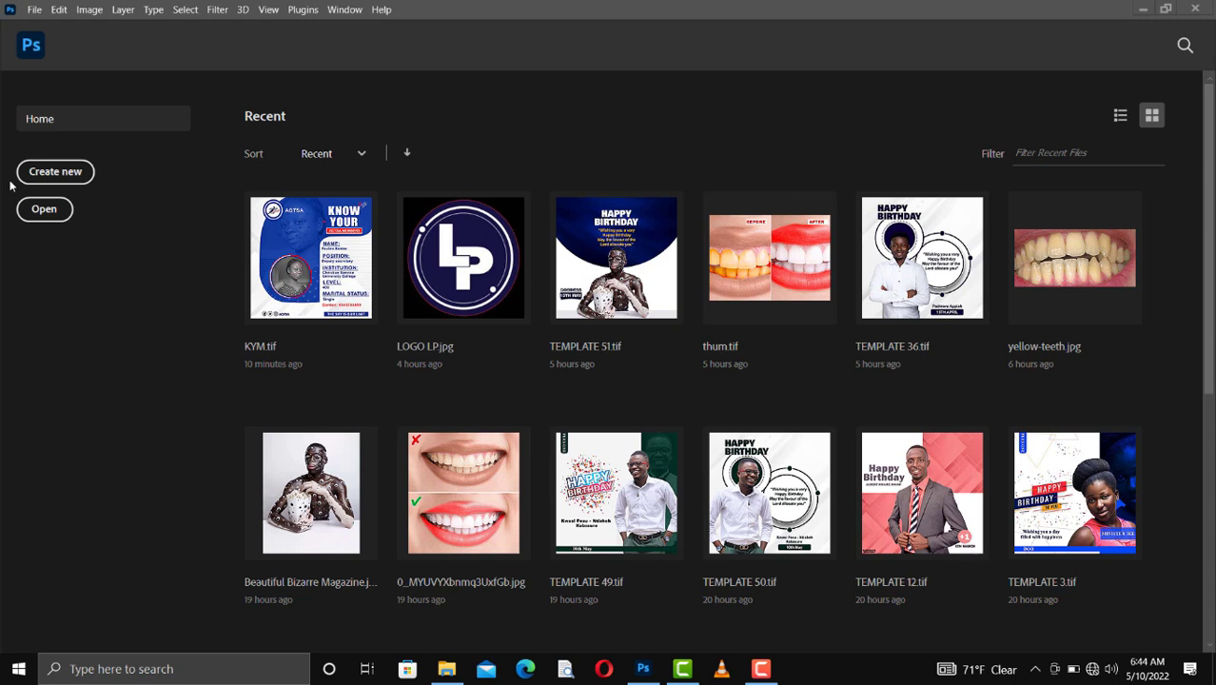
left_click(76, 178)
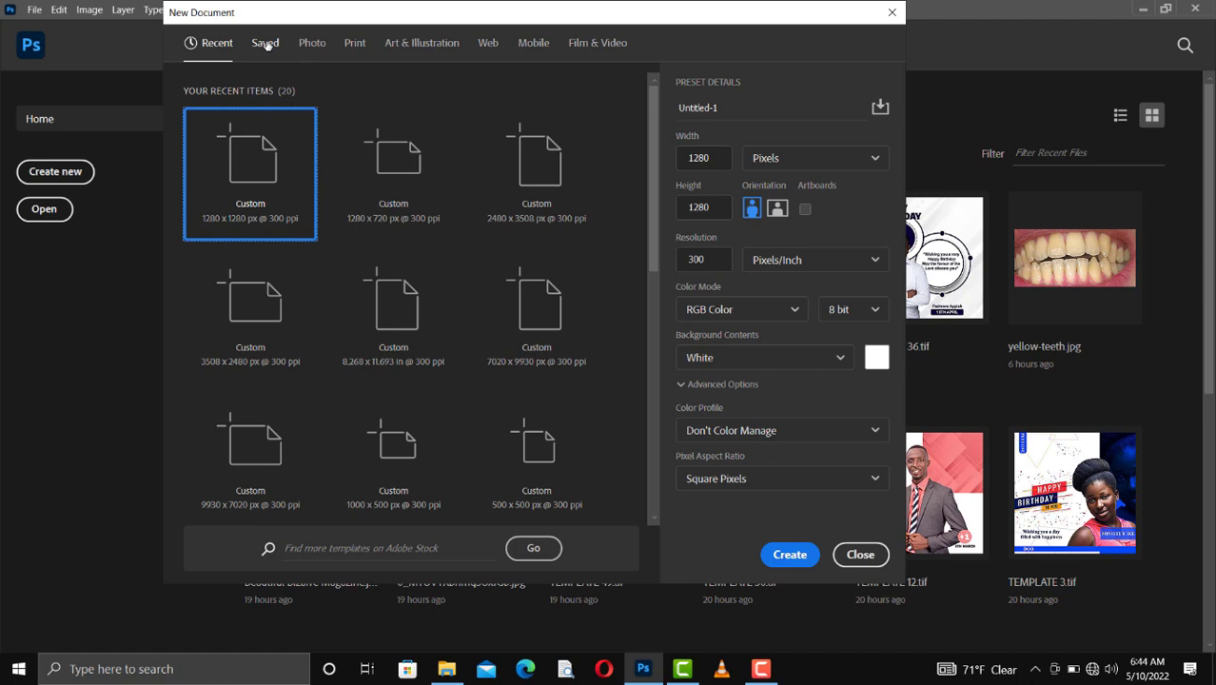
left_click(265, 44)
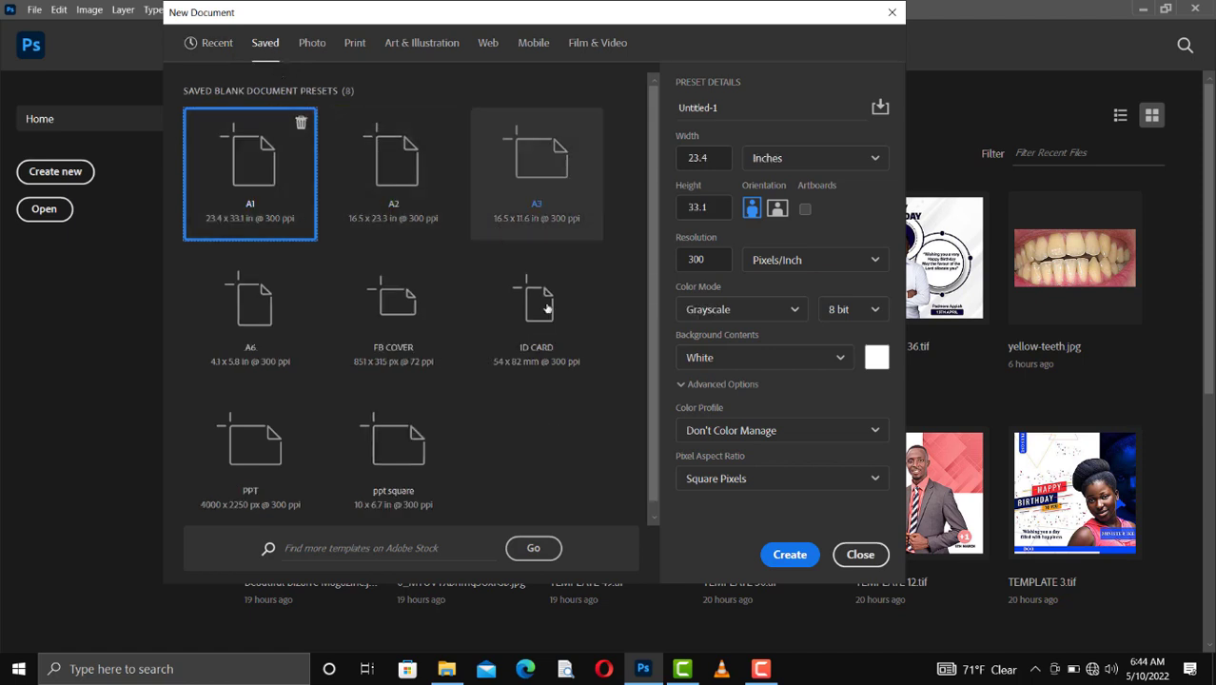
left_click(558, 320)
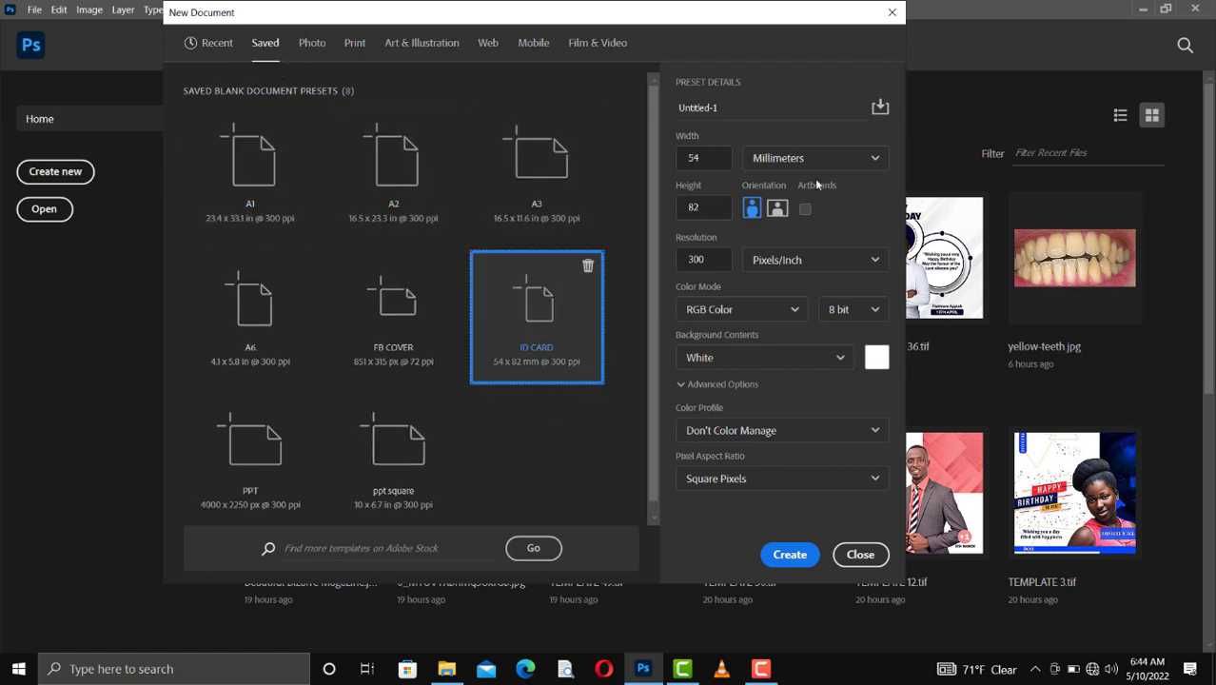
left_click(782, 161)
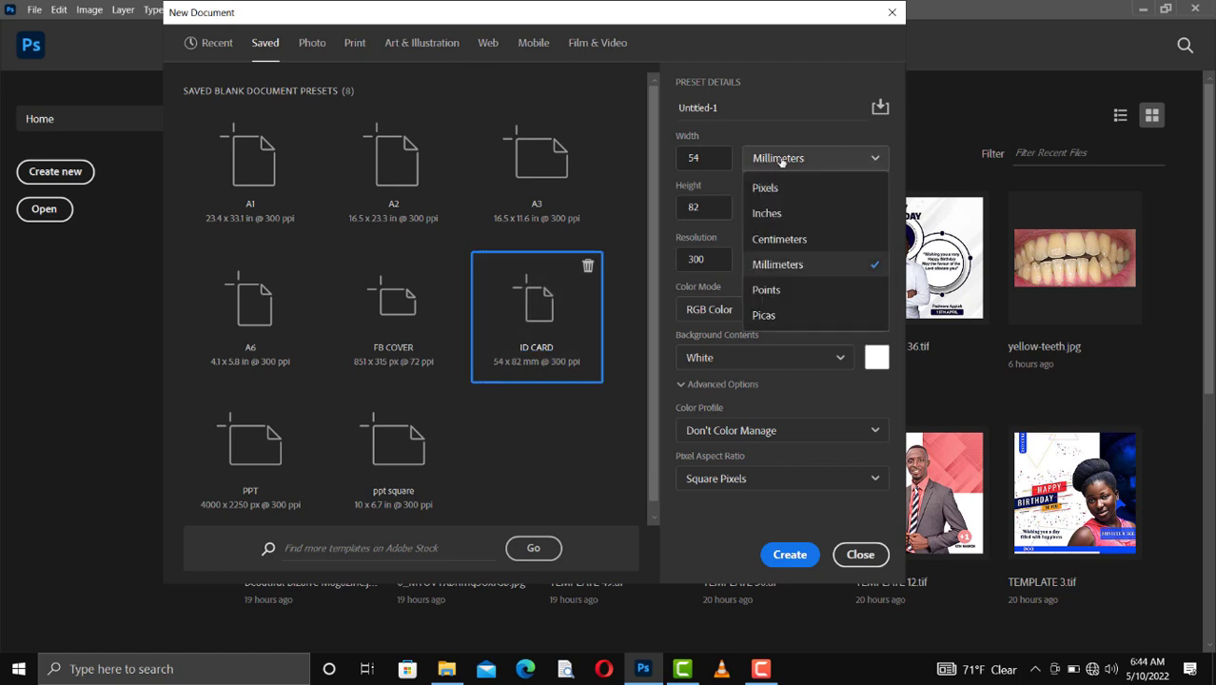
left_click(782, 188)
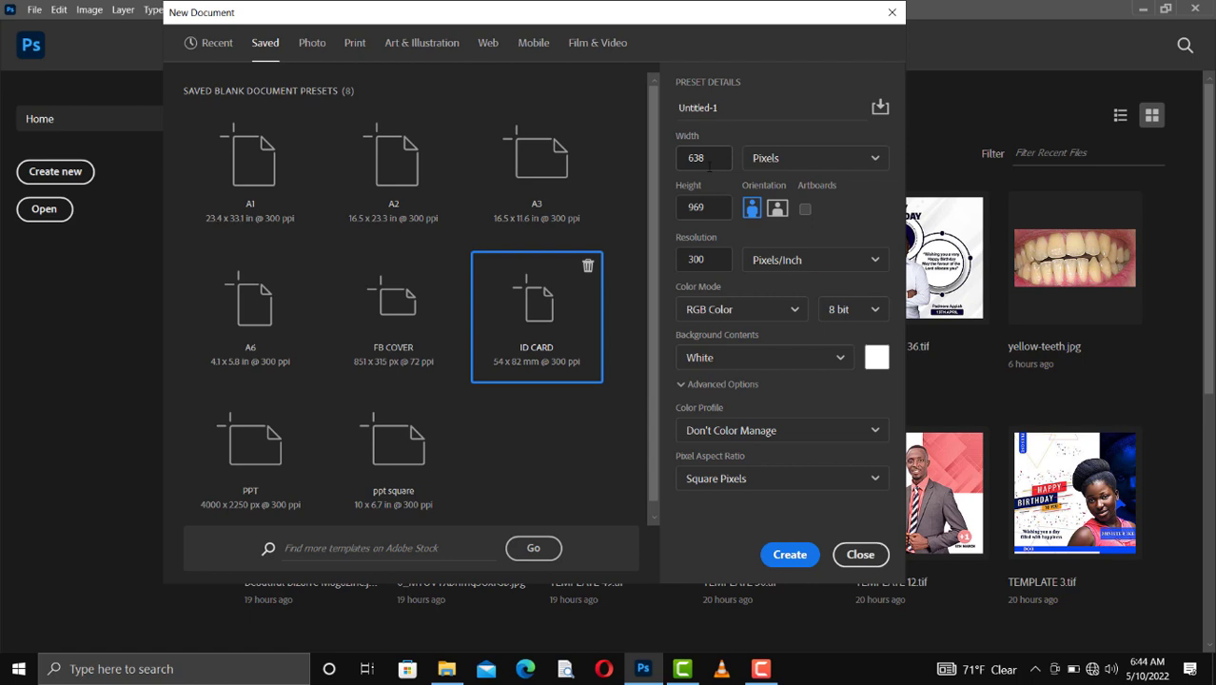
left_click(799, 558)
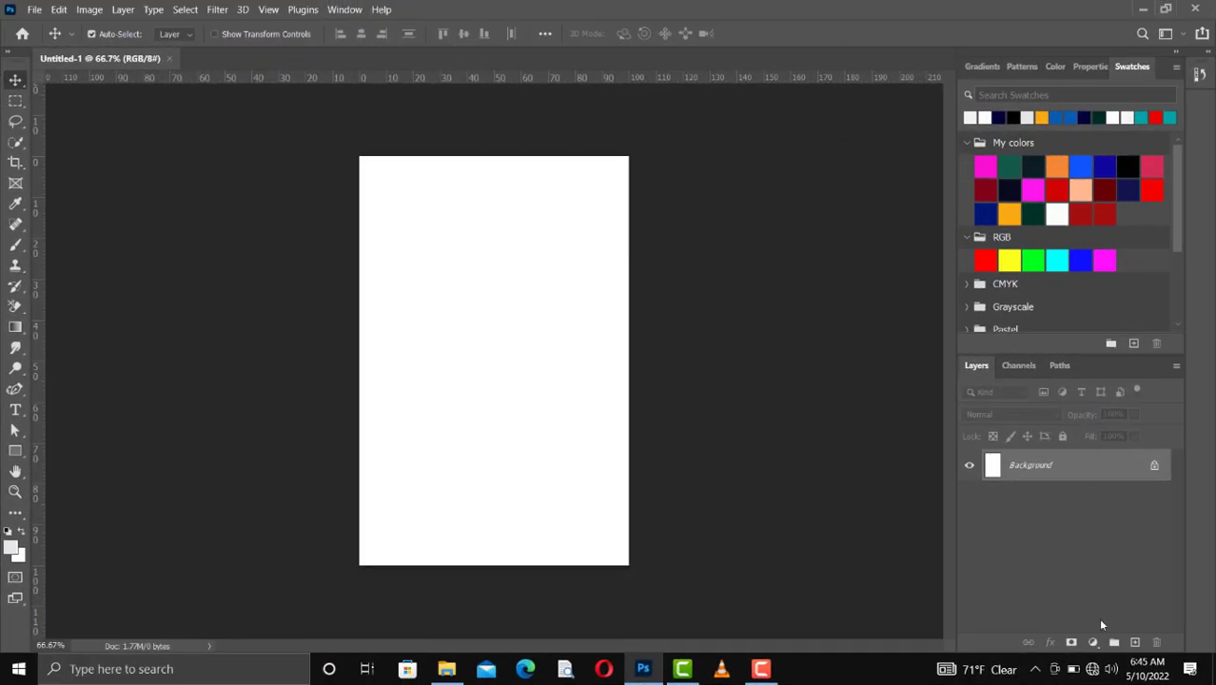
Step: Add two layer groups and rename the lower one FRONT PAGE
left_click(1114, 642)
left_click(1114, 643)
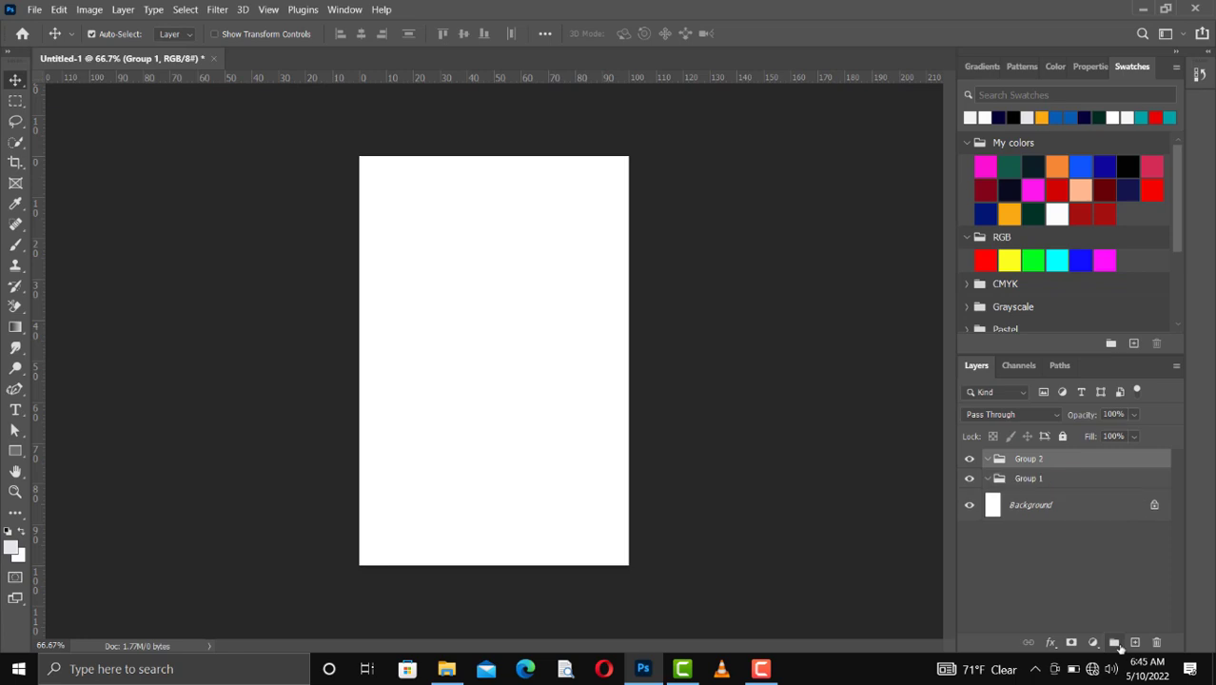
left_click(1030, 485)
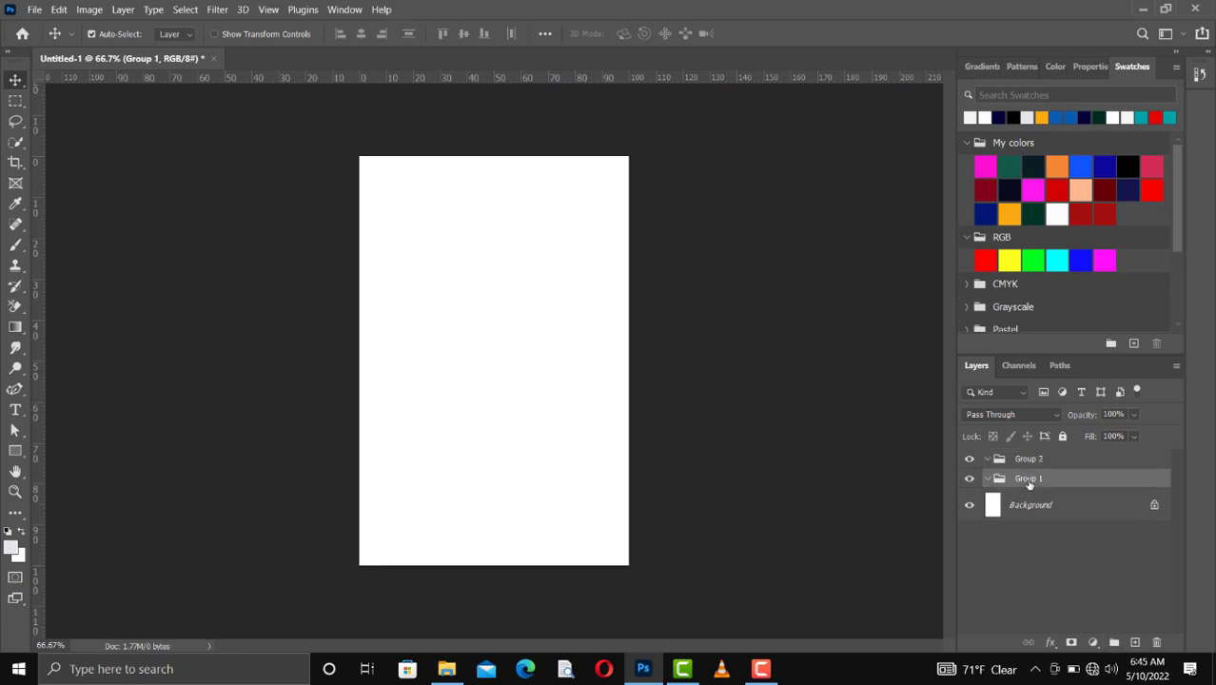
double_click(1028, 481)
type("FRONT PAGE")
key("Return")
Step: Rename the upper layer group BACK PAGE
left_click(1037, 465)
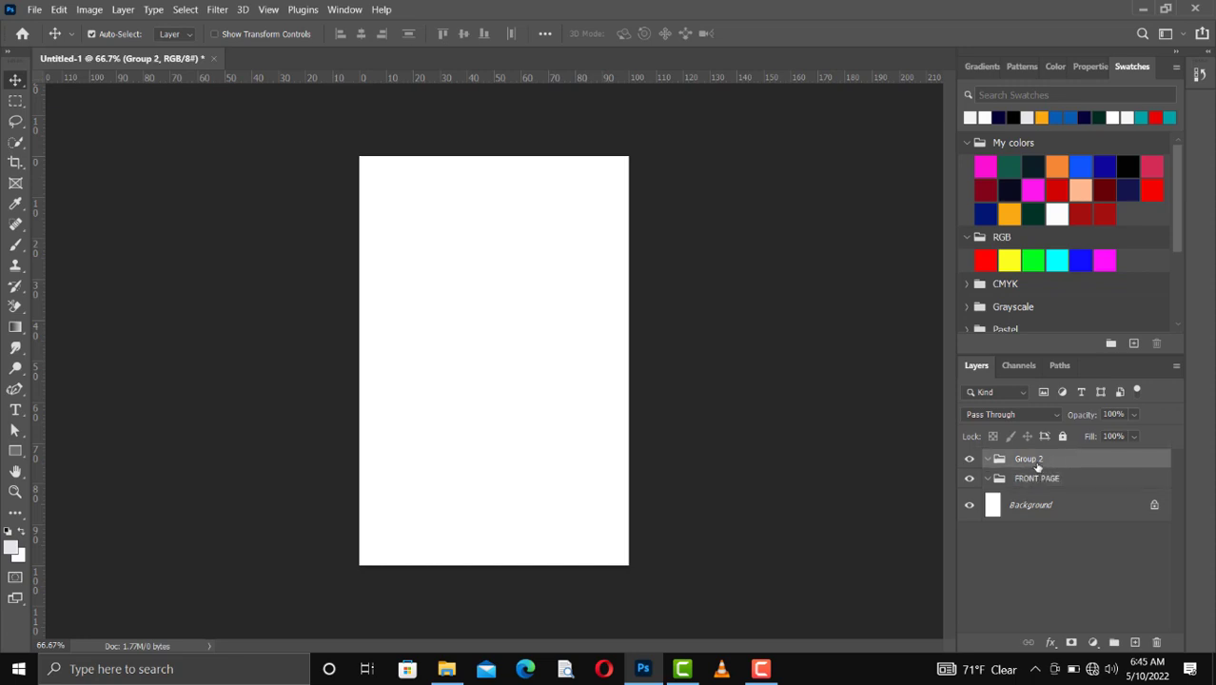
double_click(1029, 459)
type("BACK")
key("BackSpace")
type("K PAGE")
left_click(1061, 541)
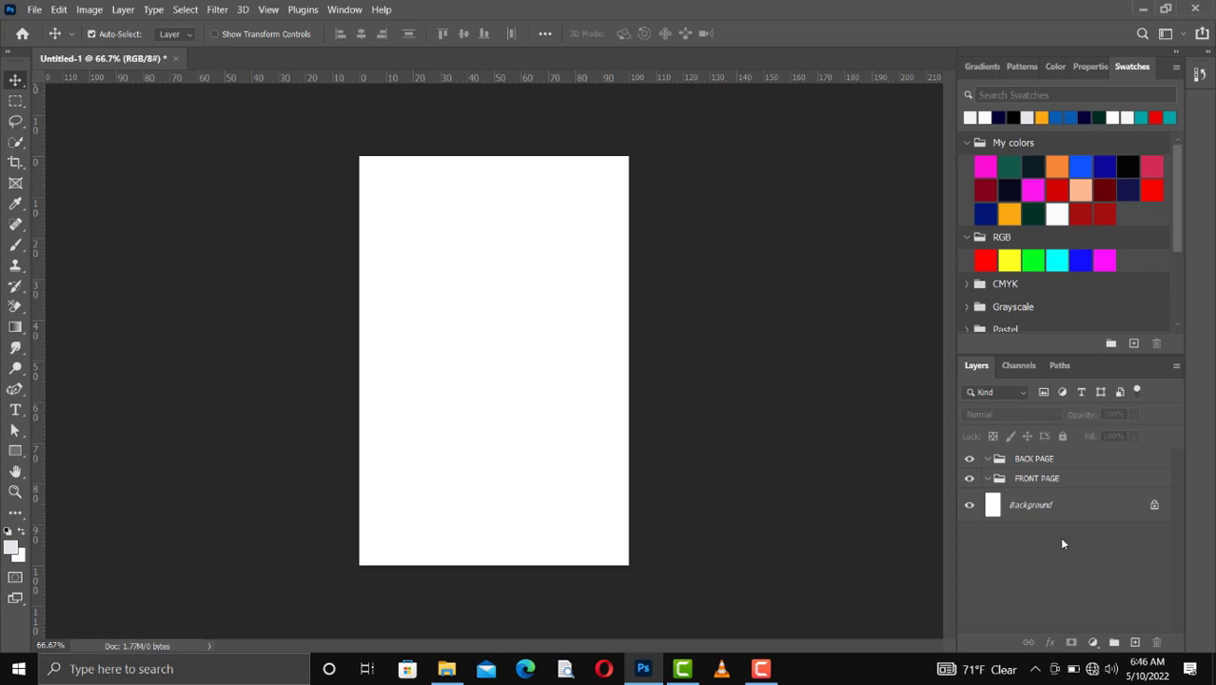
Step: Hide the BACK PAGE group and add a new empty layer inside the FRONT PAGE group
left_click(970, 460)
left_click(1018, 483)
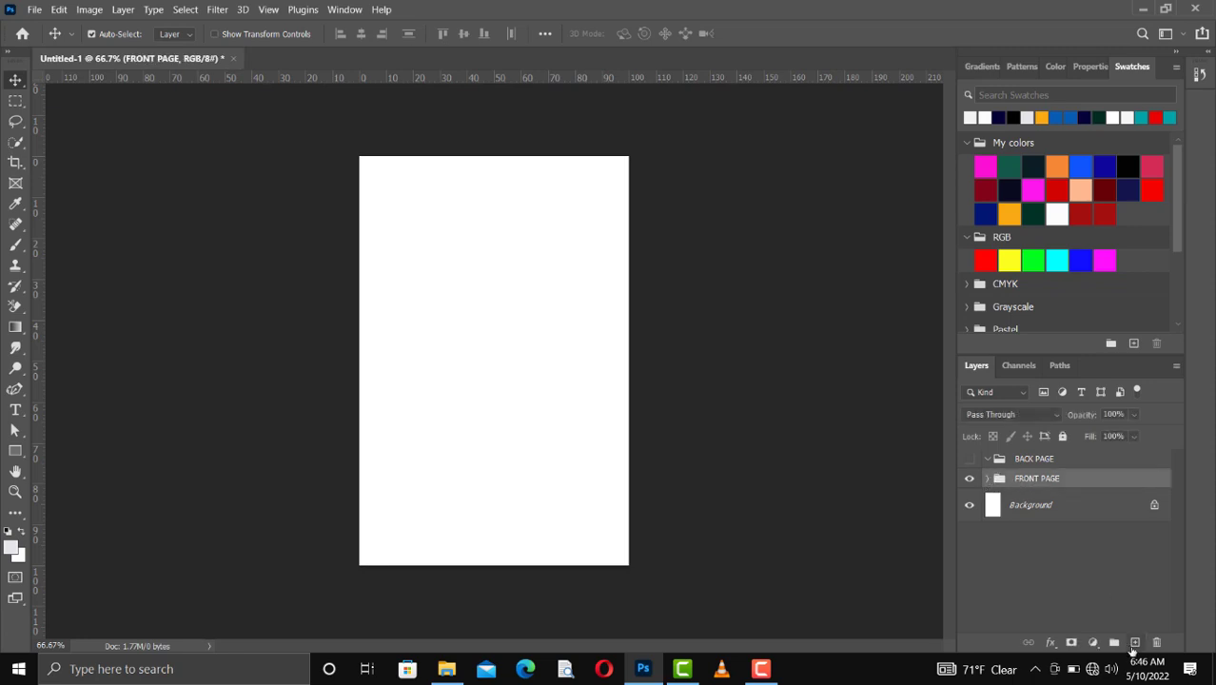
left_click(1133, 644)
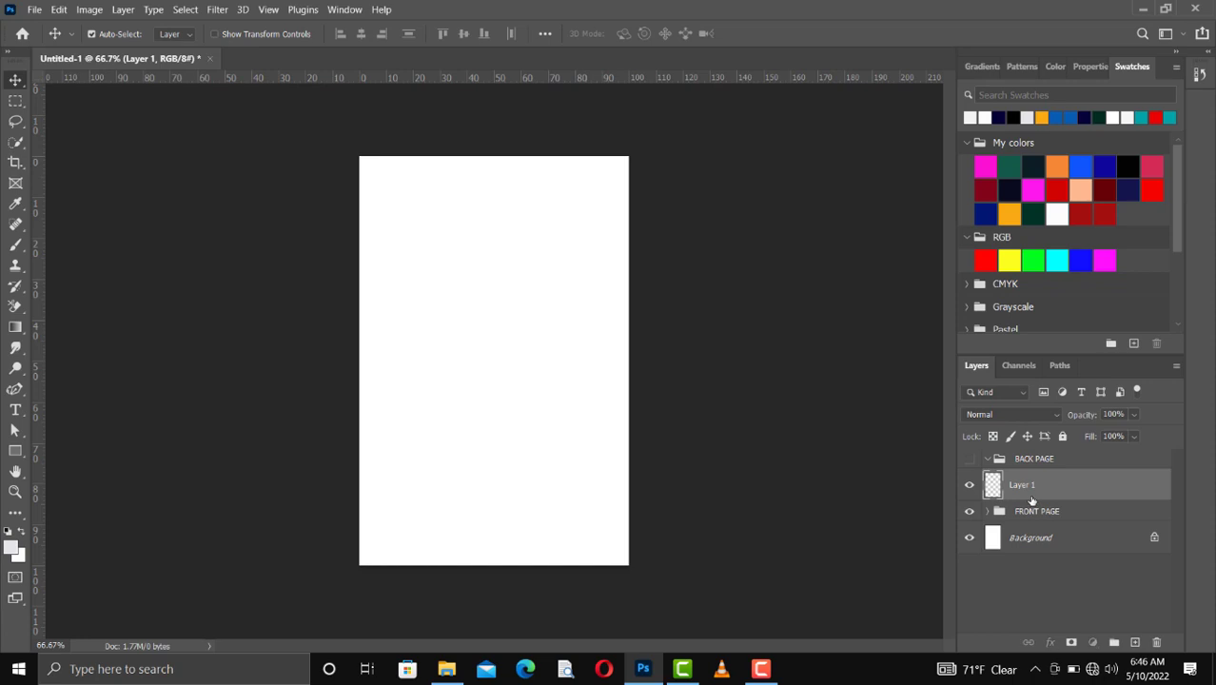
left_click_drag(1031, 502, 1025, 514)
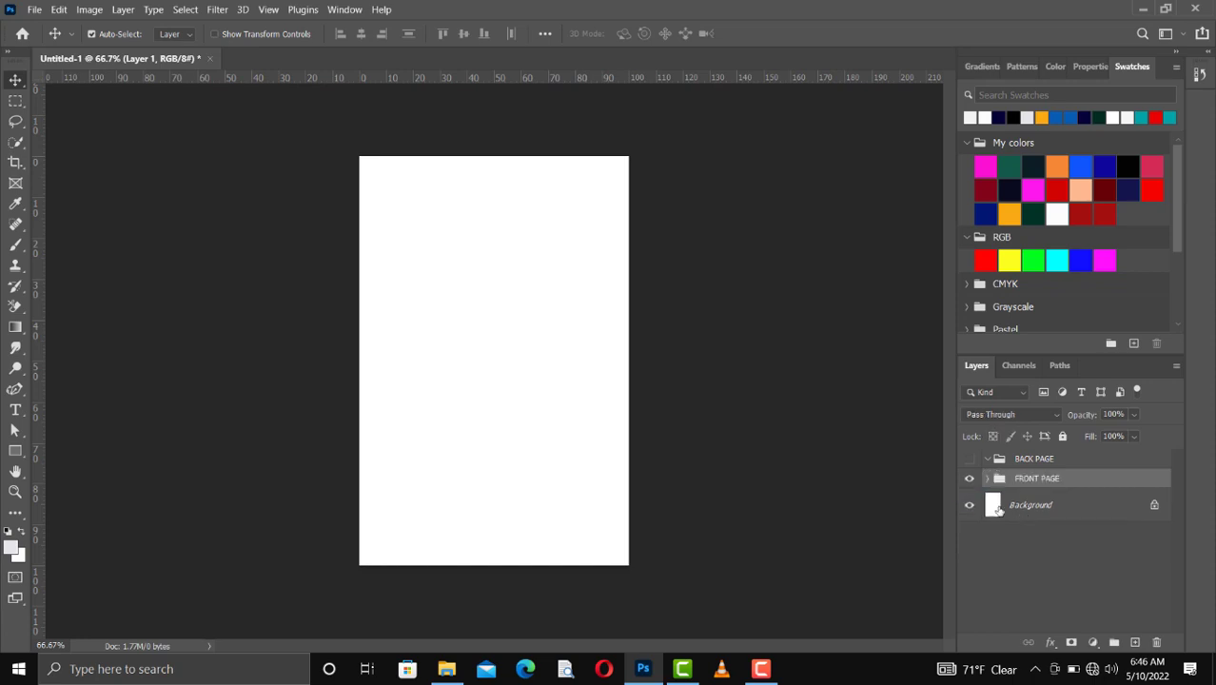
left_click(988, 480)
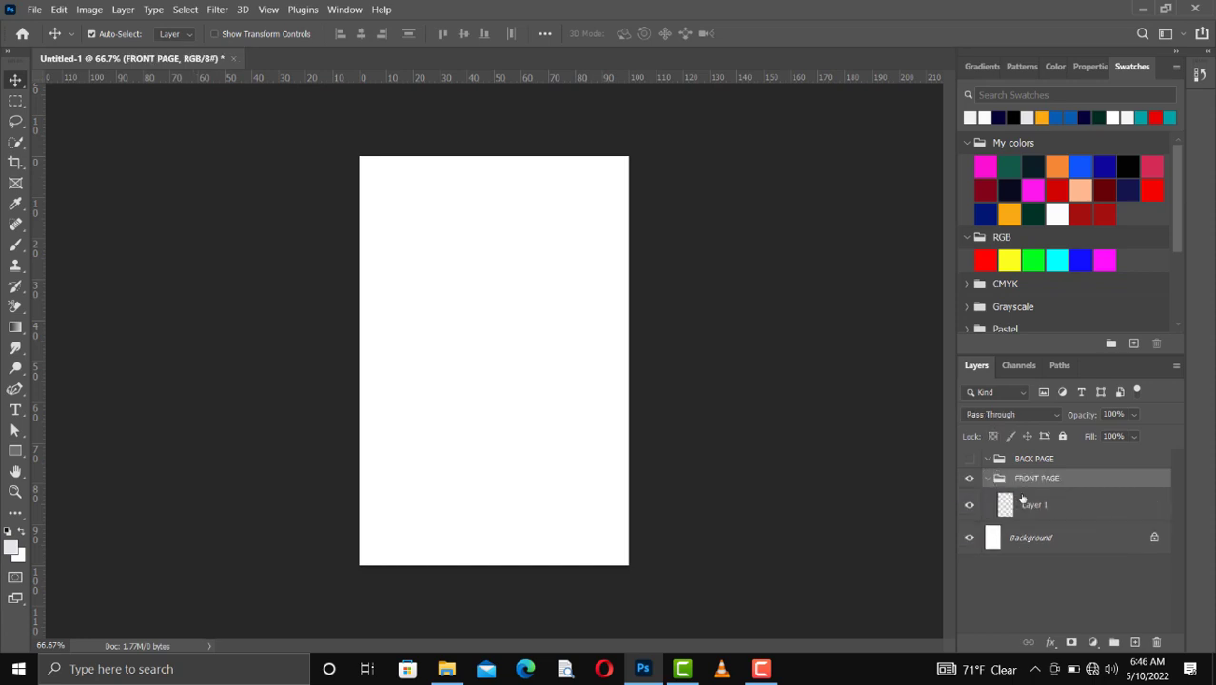
left_click(1021, 501)
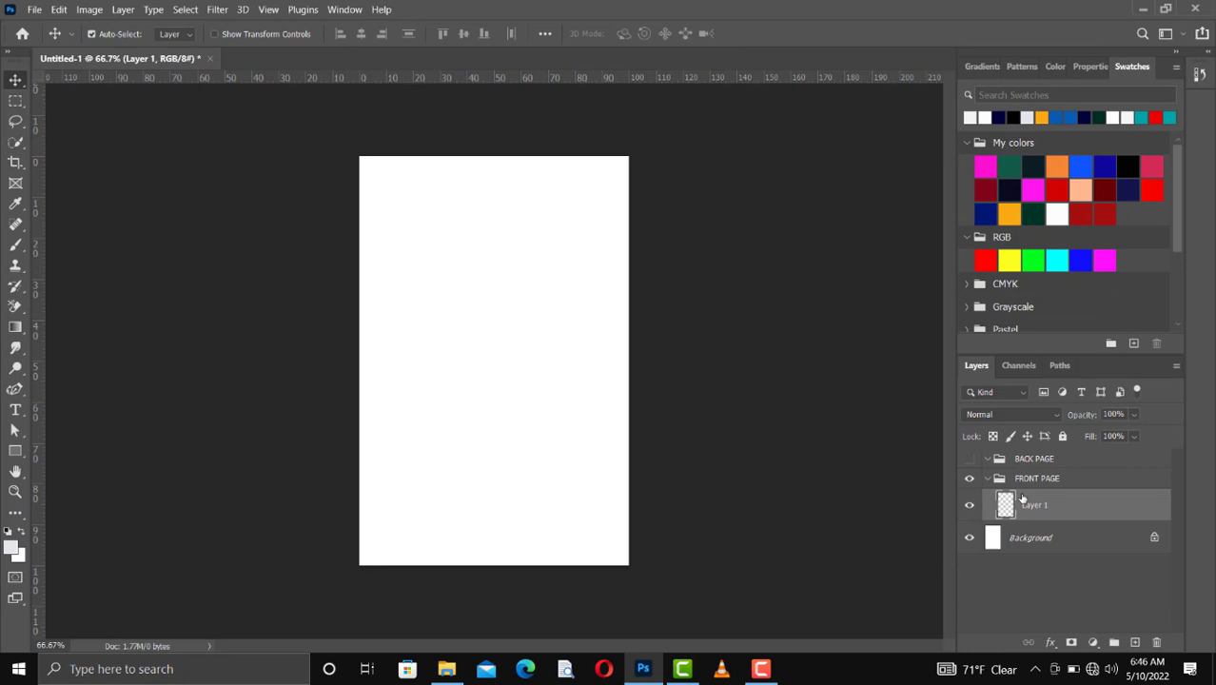
left_click(455, 671)
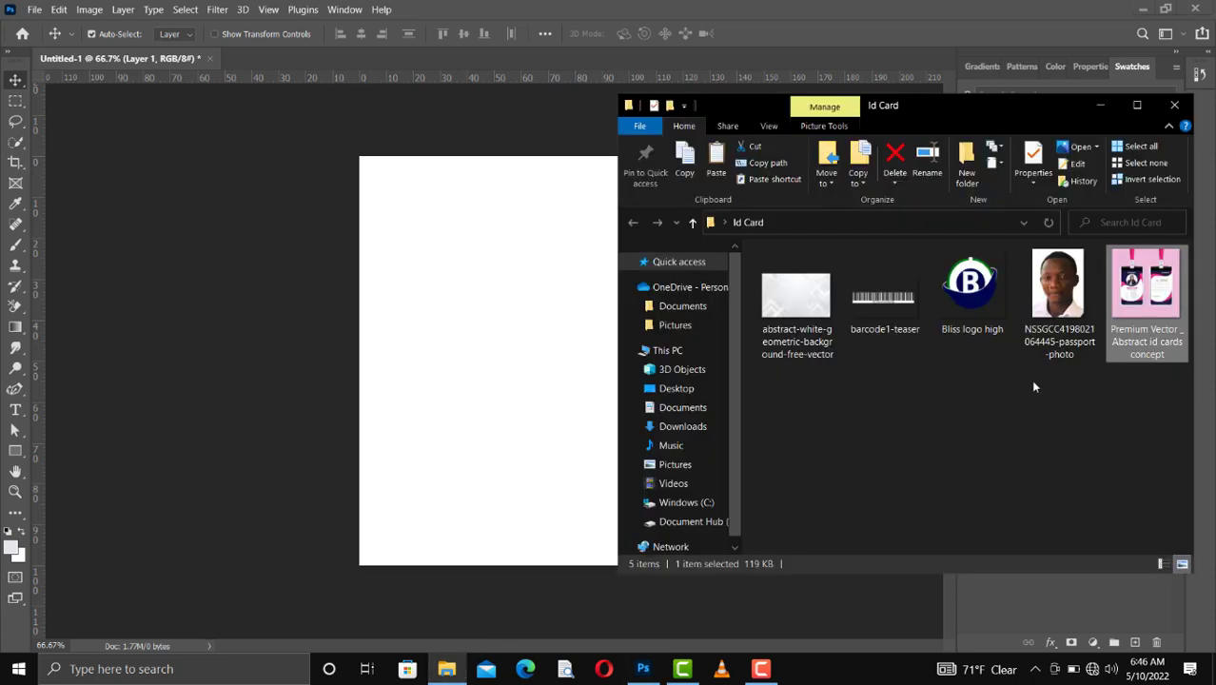
left_click(1101, 106)
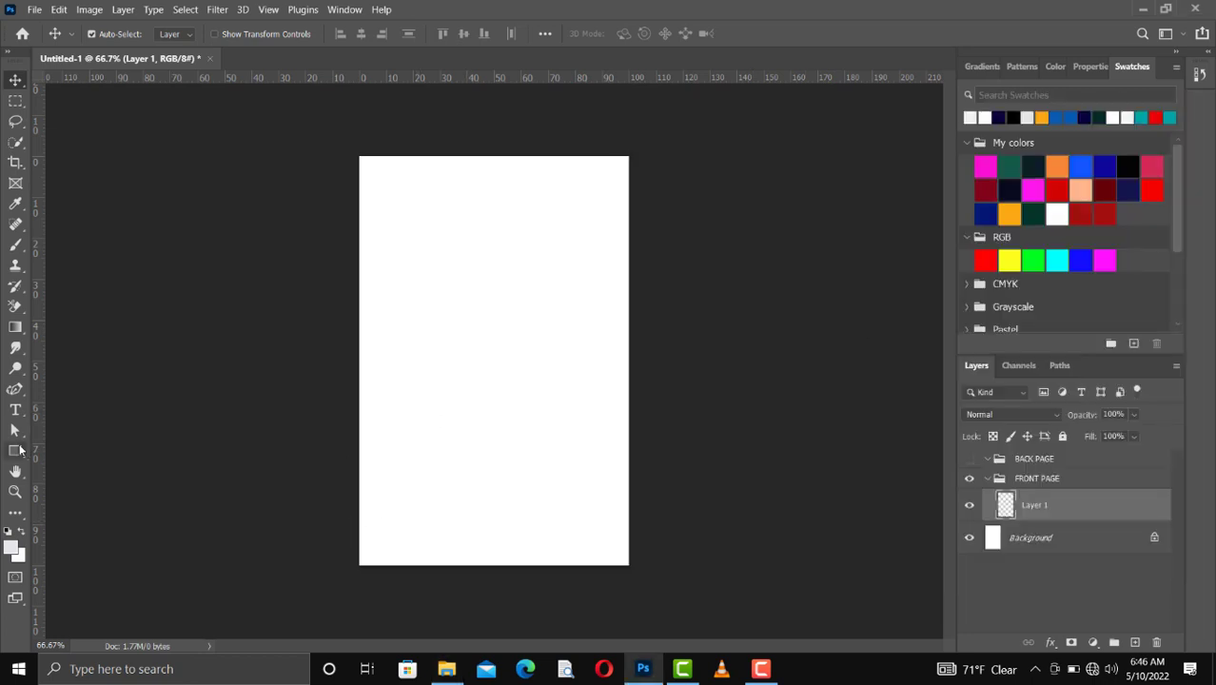
Step: Draw a navy rectangle about 169 × 1000 px along the card's left edge and nudge it right to X -10 px
left_click(16, 451)
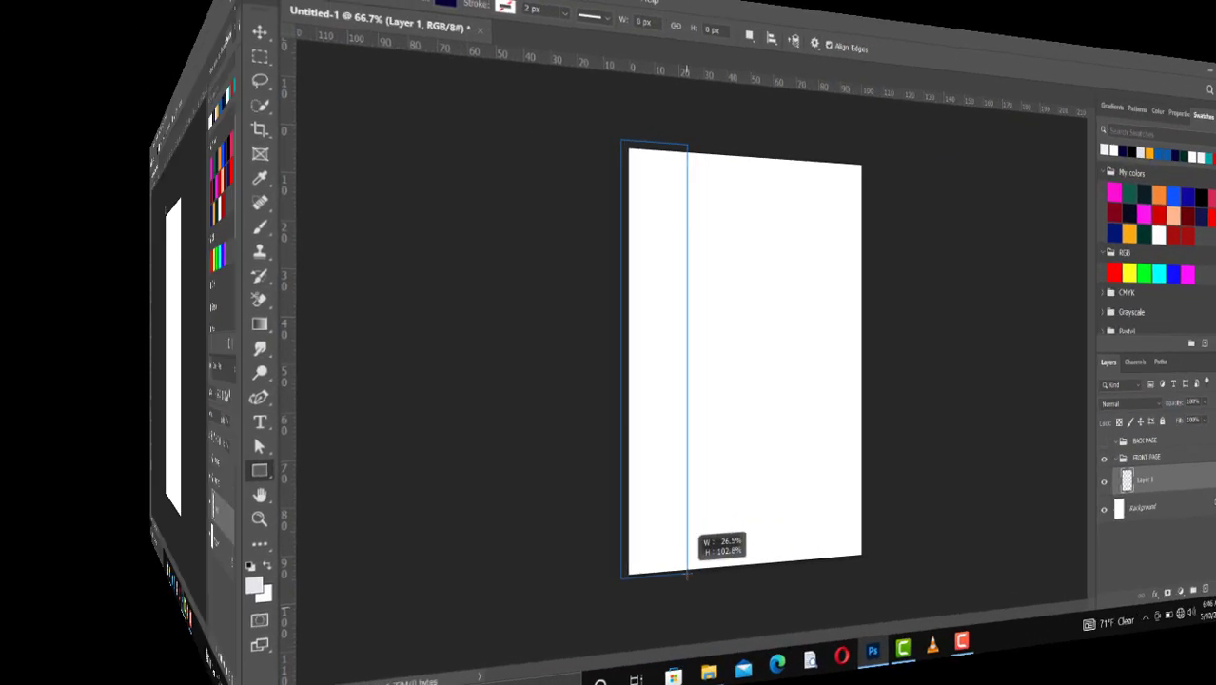
left_click_drag(351, 149, 422, 569)
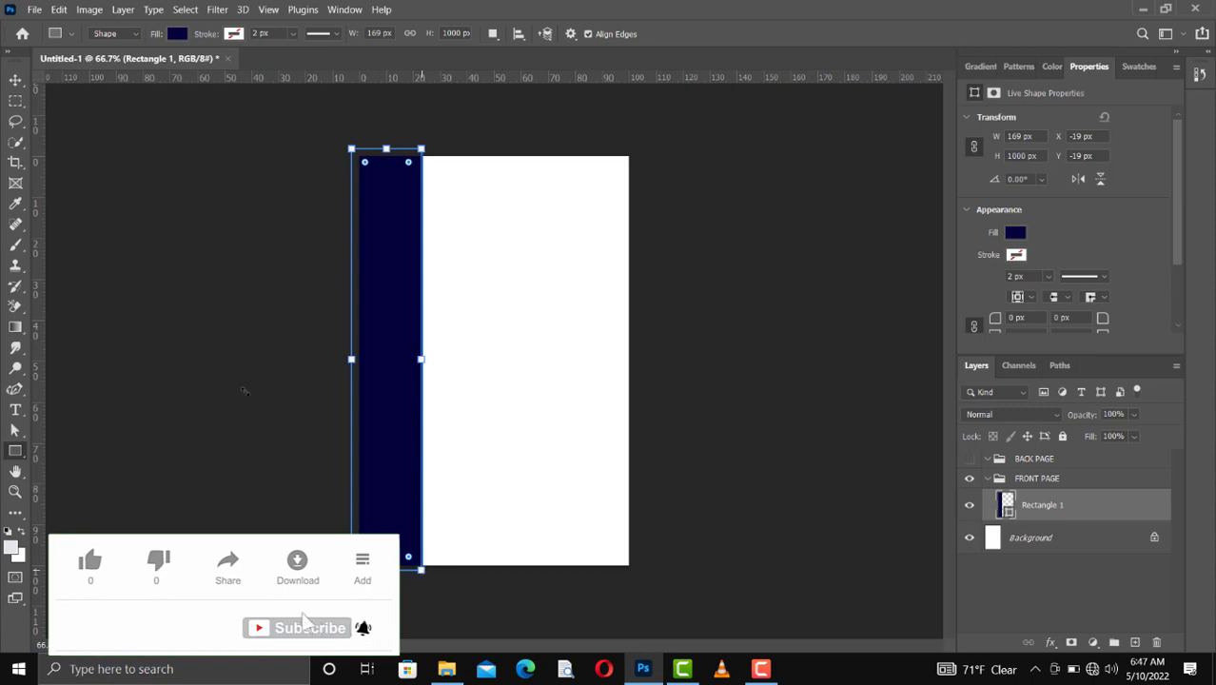
left_click(14, 81)
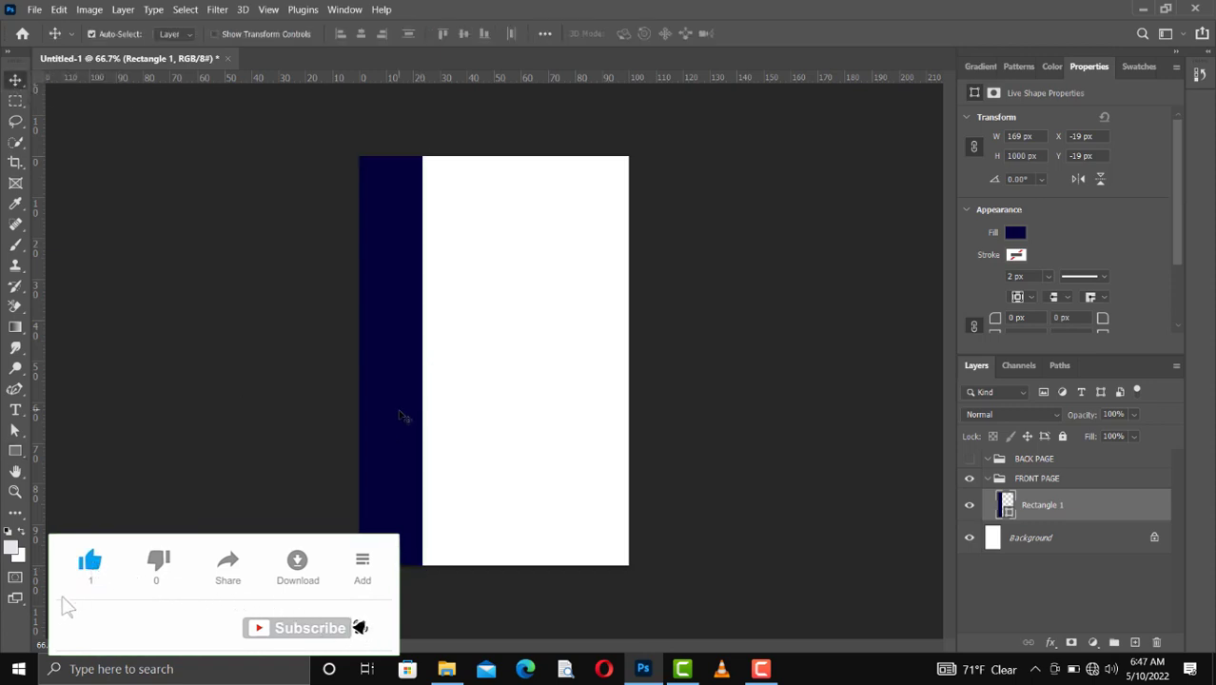
key("Right")
key("Right")
key("Right")
key("Right")
key("Right")
key("Right")
key("Right")
key("Right")
key("Right")
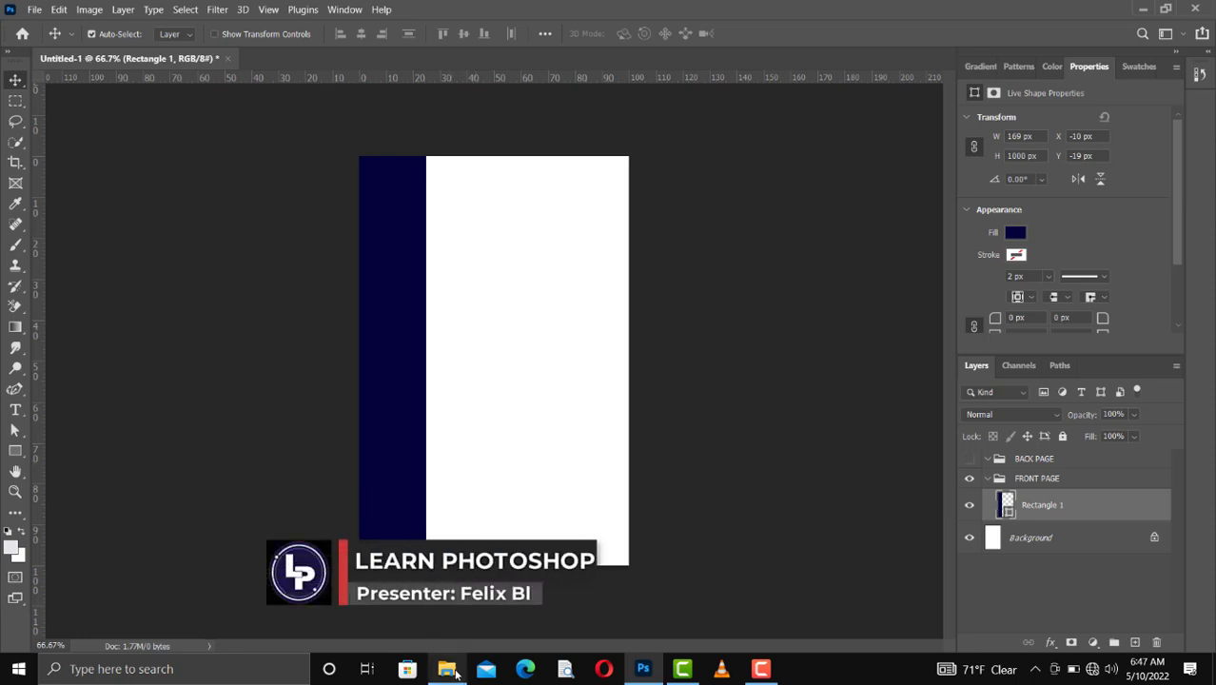
Step: Place the abstract-white-geometric-background image from the Id Card folder above the rectangle and rotate it 90° clockwise
mouse_move(456, 672)
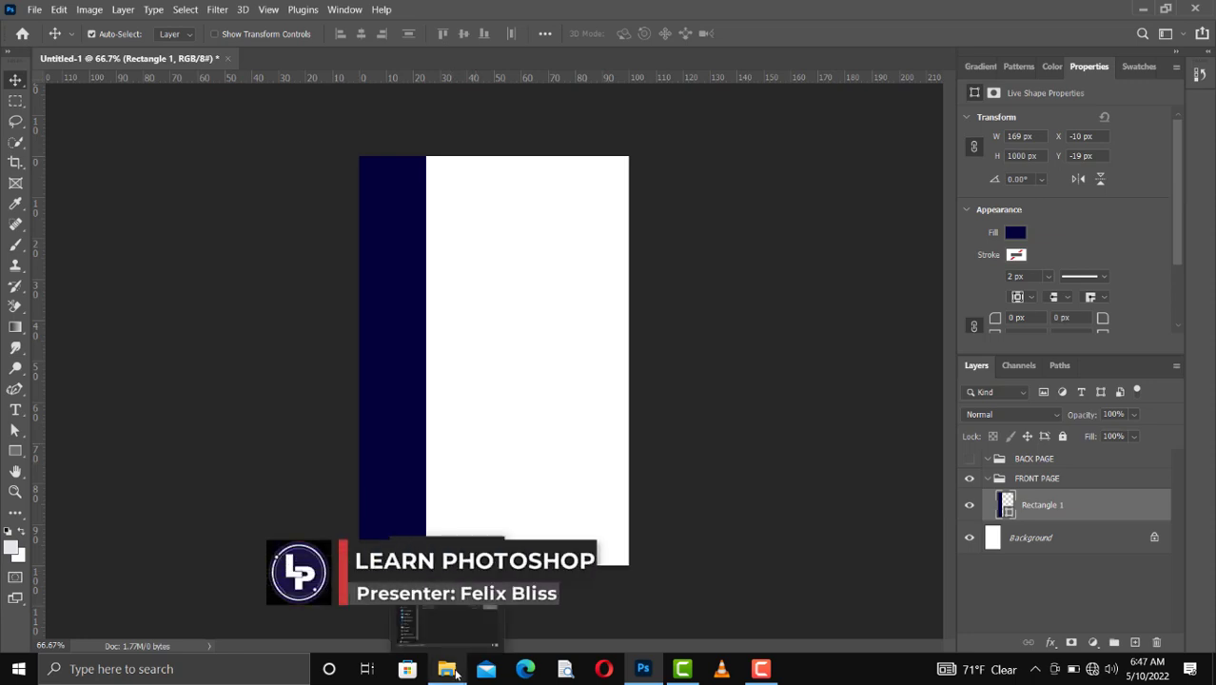
left_click(446, 668)
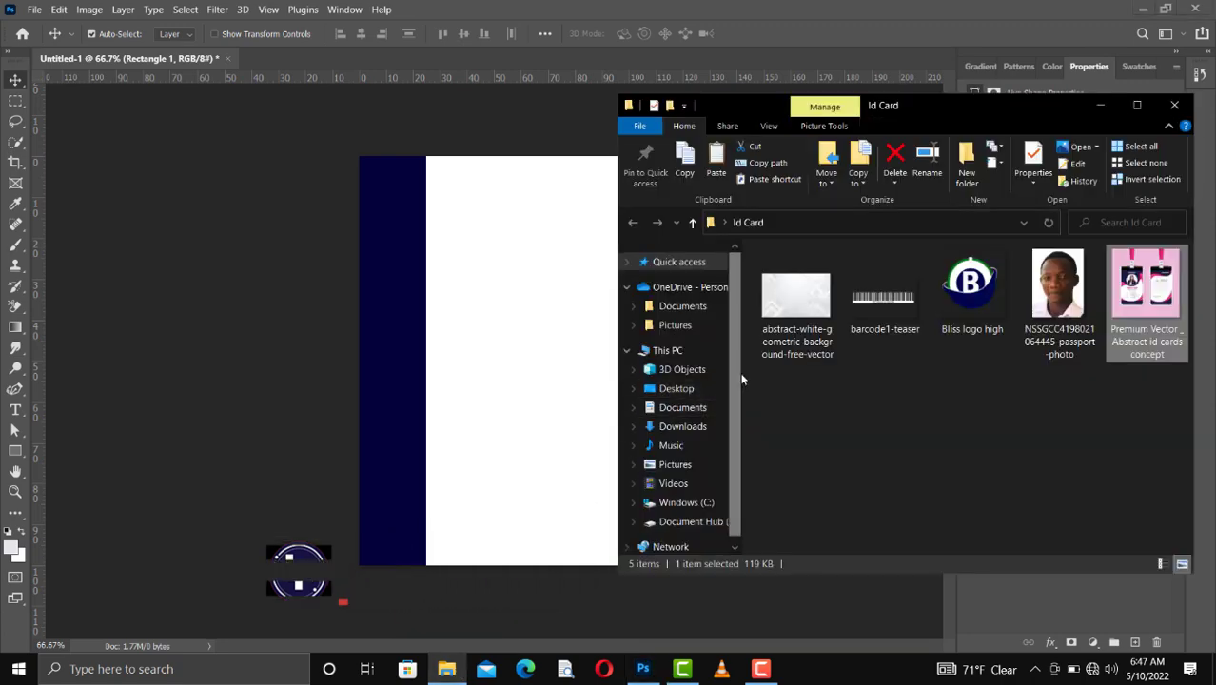
left_click(800, 343)
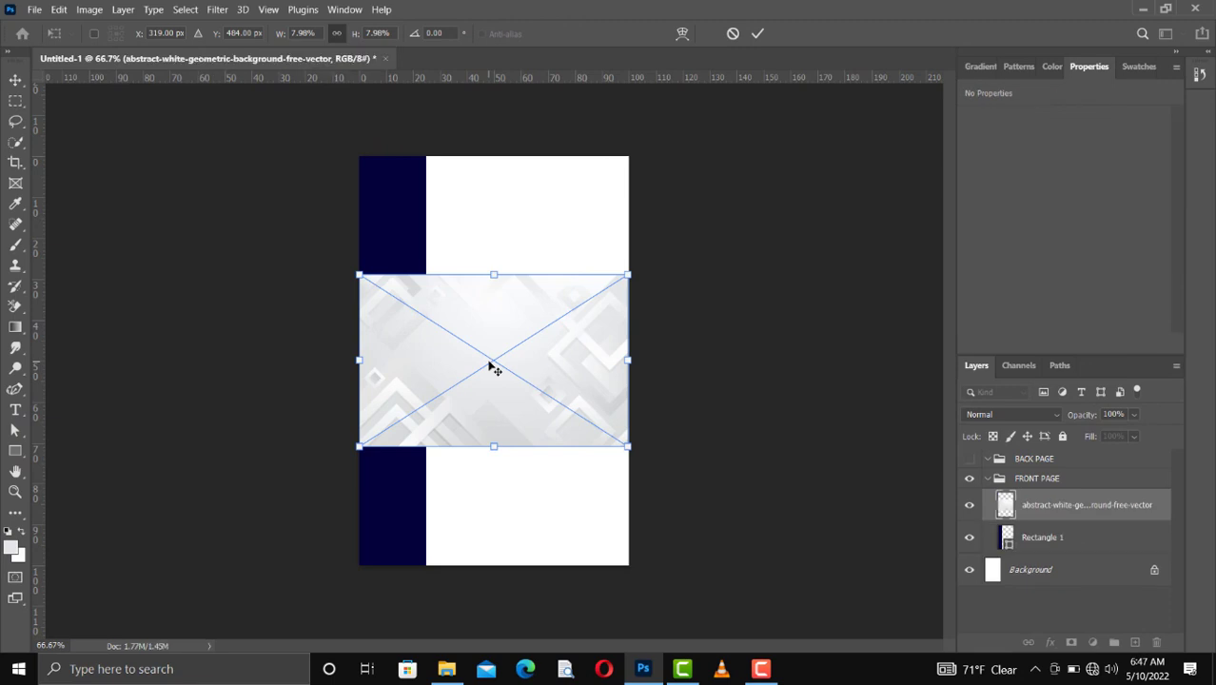
right_click(489, 363)
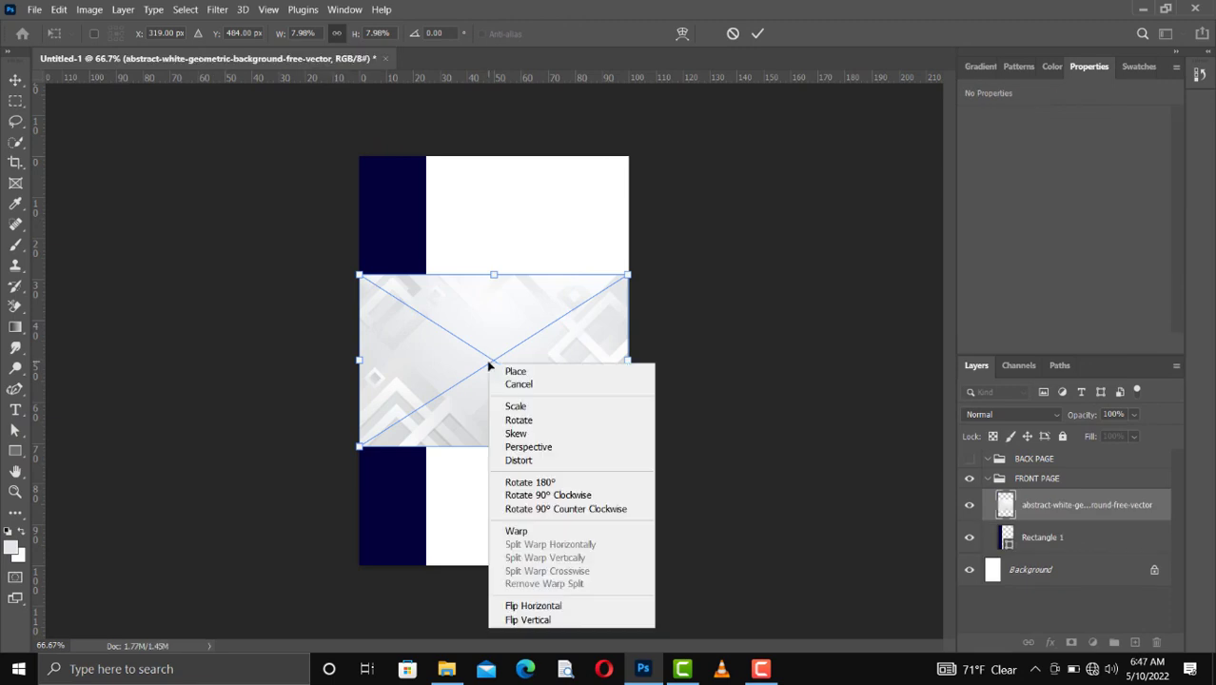
left_click(560, 496)
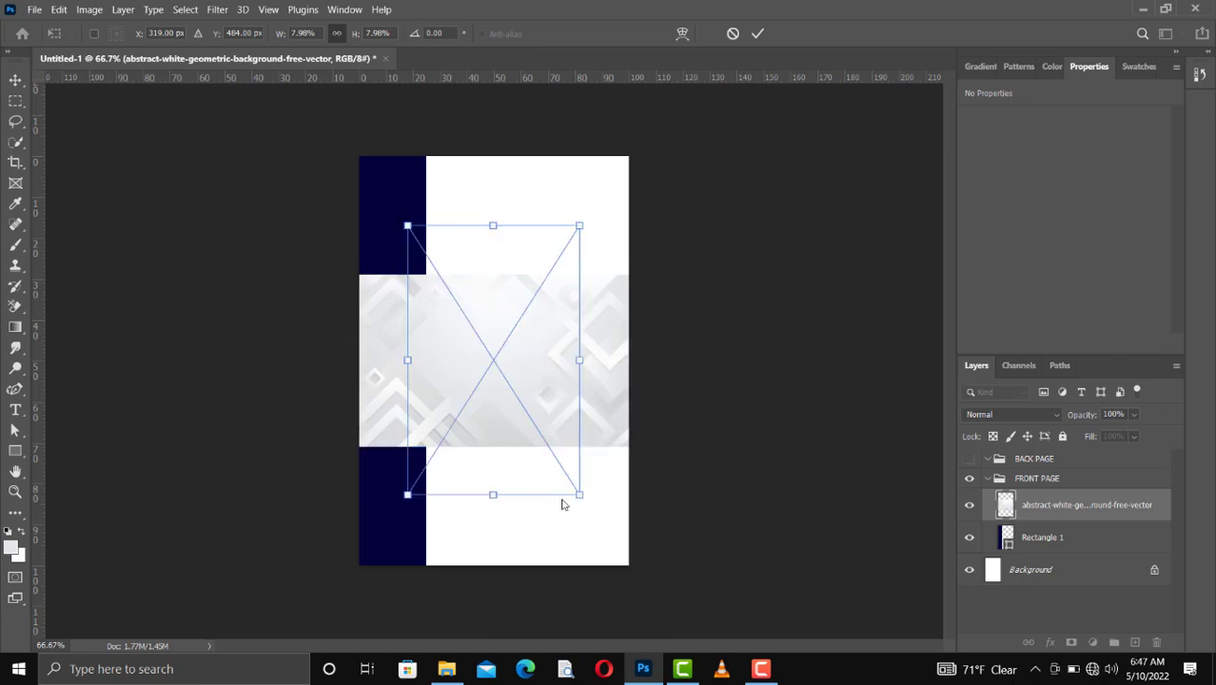
Step: Scale the placed background image to the card's full height, about 12.11%, and position it over the navy strip at about X -61 px
left_click_drag(530, 379, 442, 379)
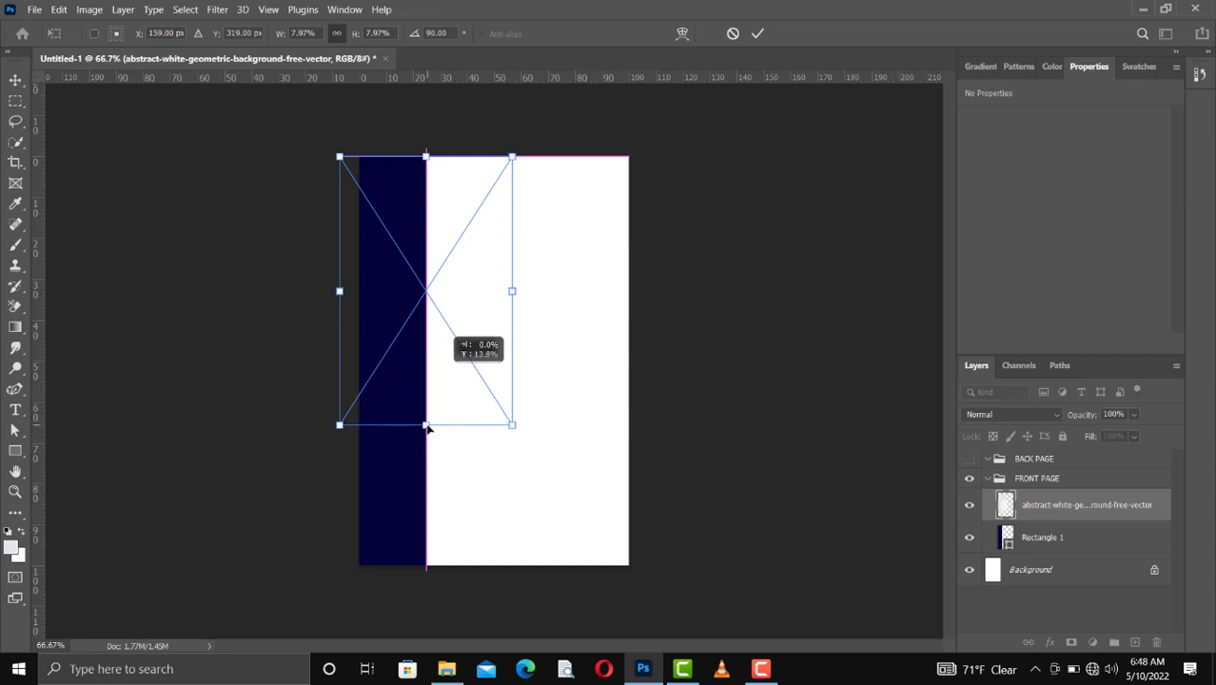
left_click_drag(426, 428, 425, 564)
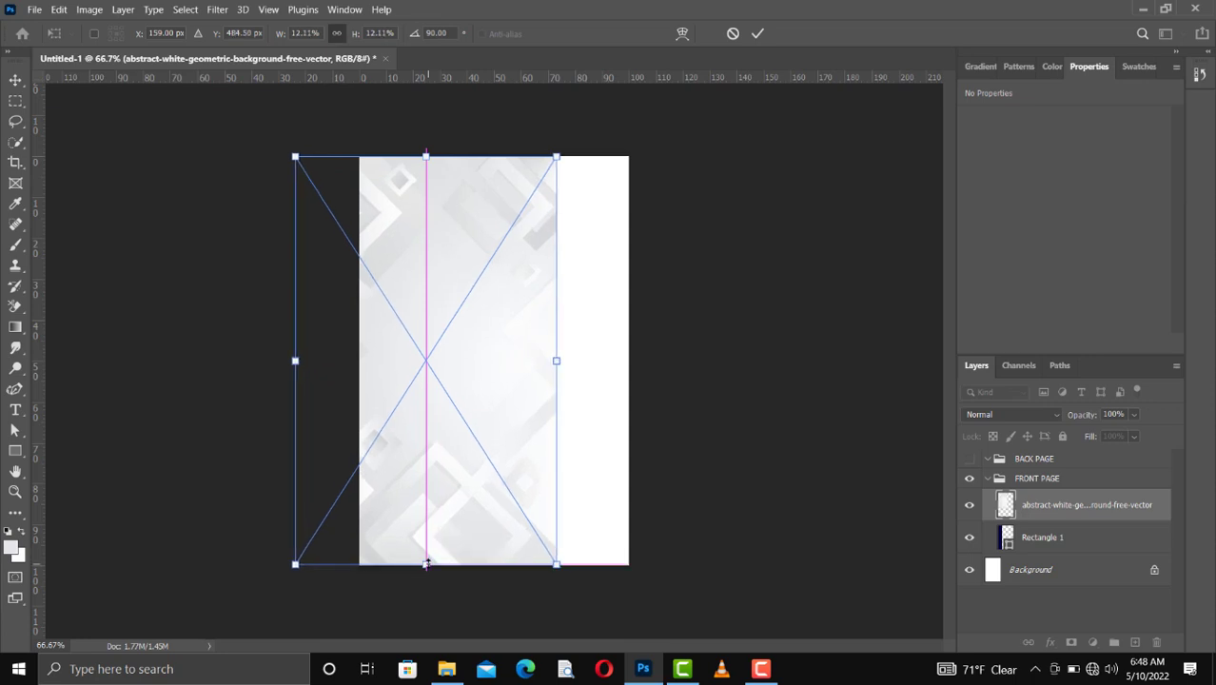
key("Return")
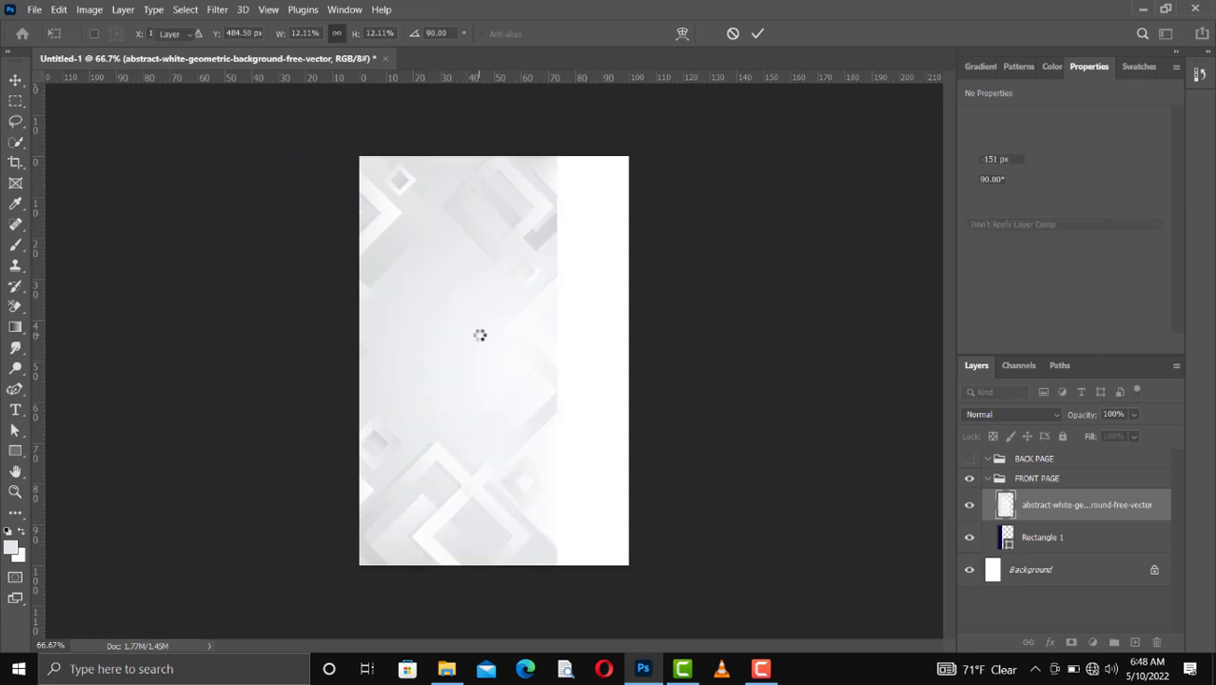
left_click_drag(474, 353, 510, 349)
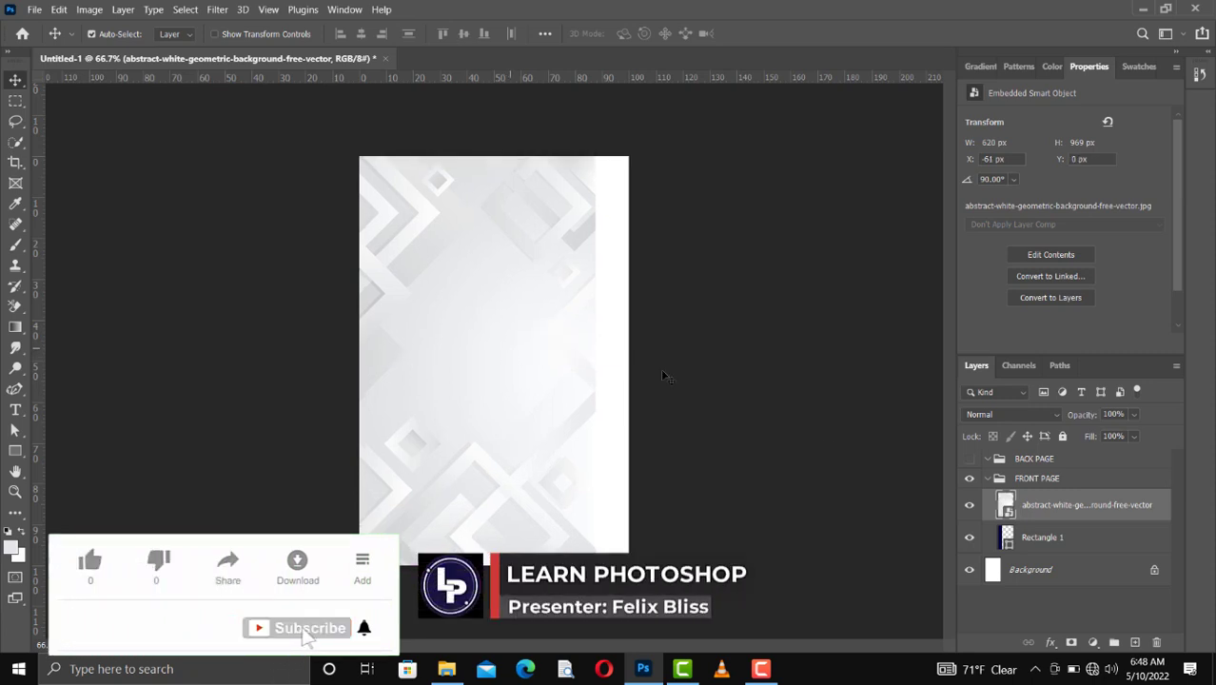
Step: Clip the geometric background image to the navy rectangle and set its blend mode to Linear Burn
right_click(1053, 517)
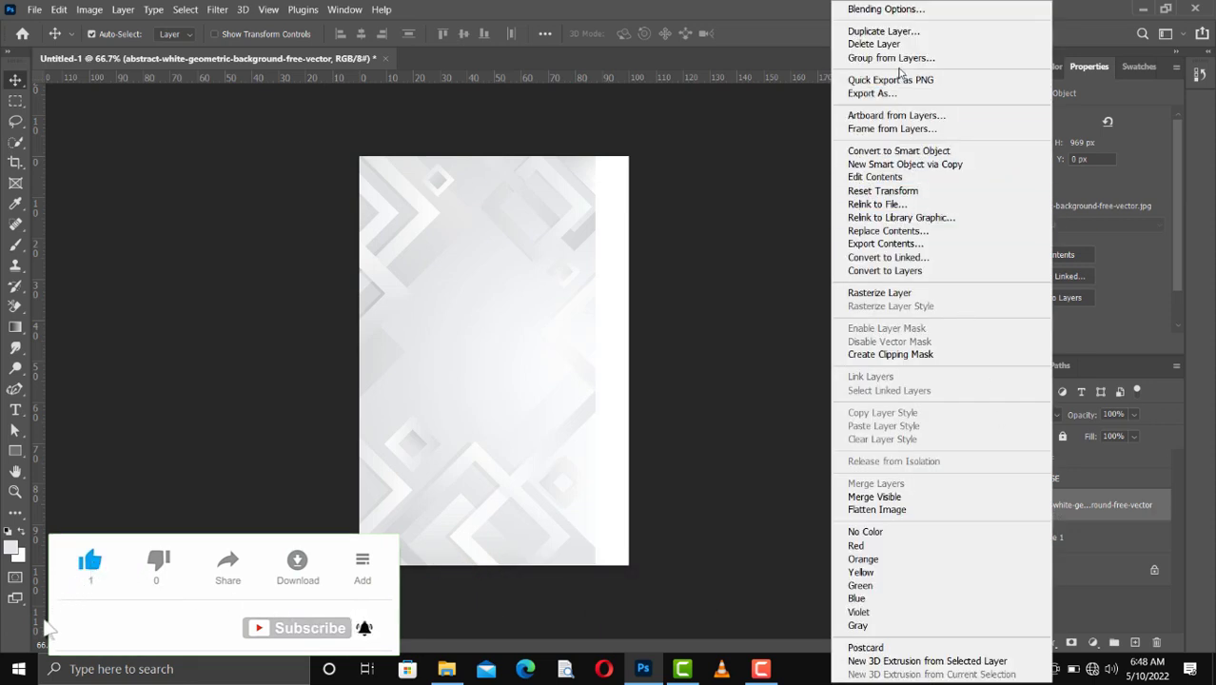
left_click(912, 356)
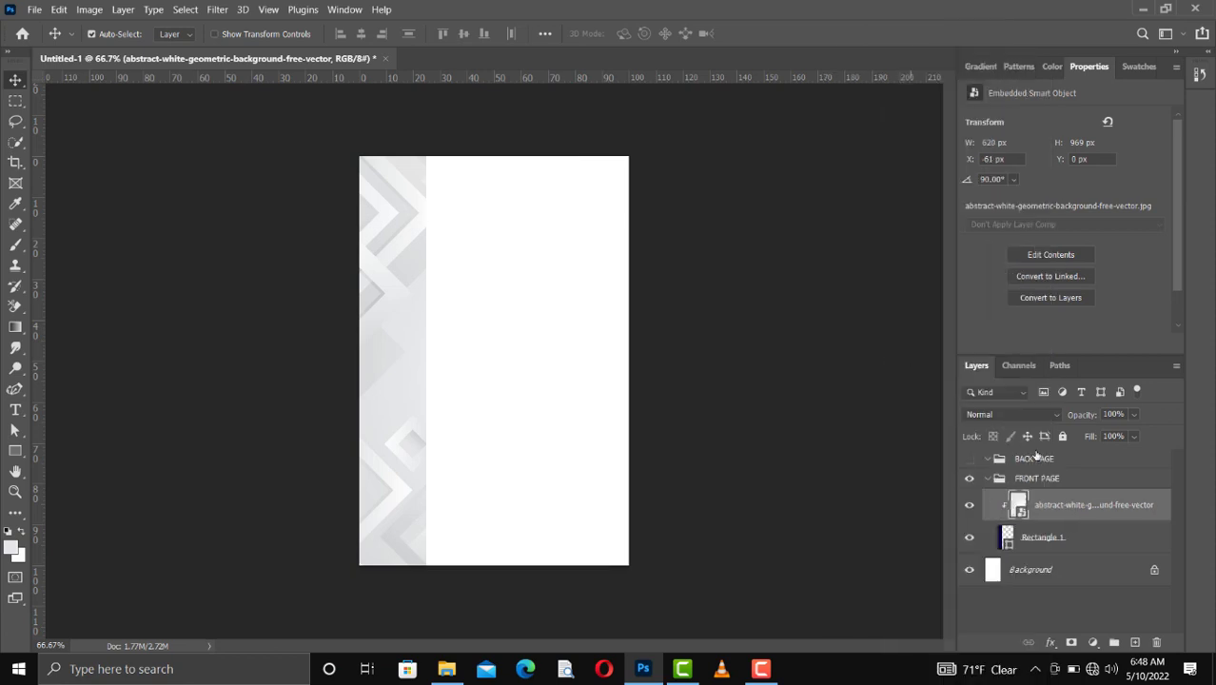
left_click(1025, 416)
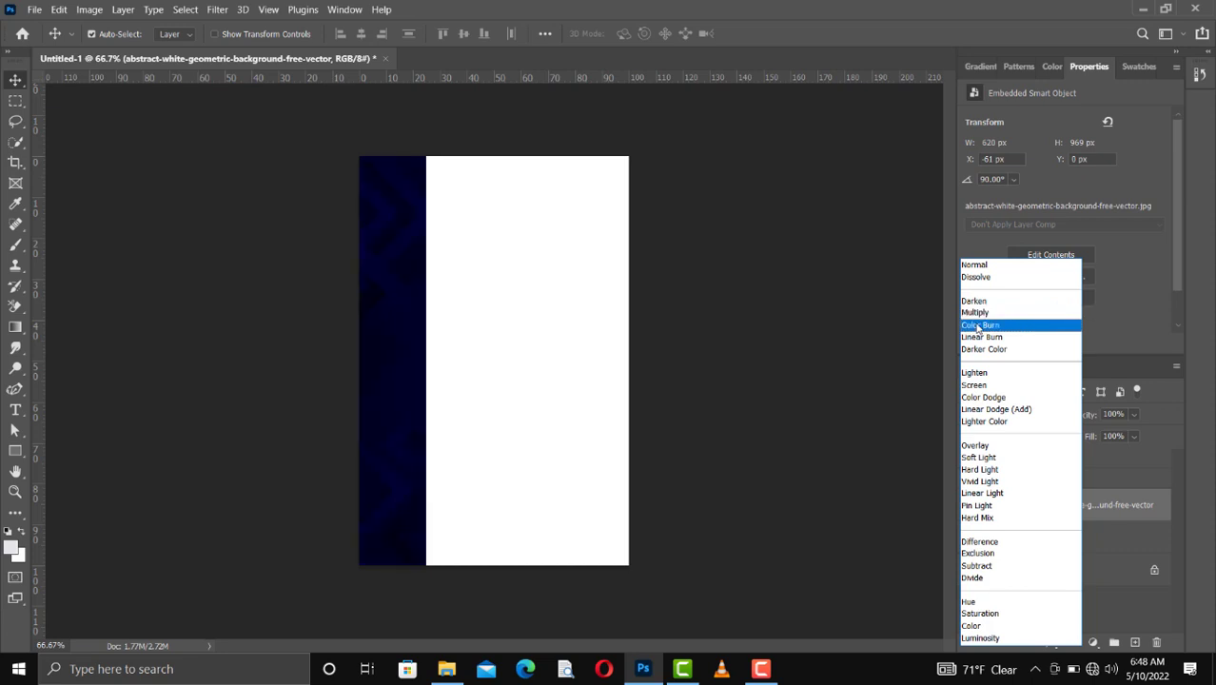
left_click(981, 339)
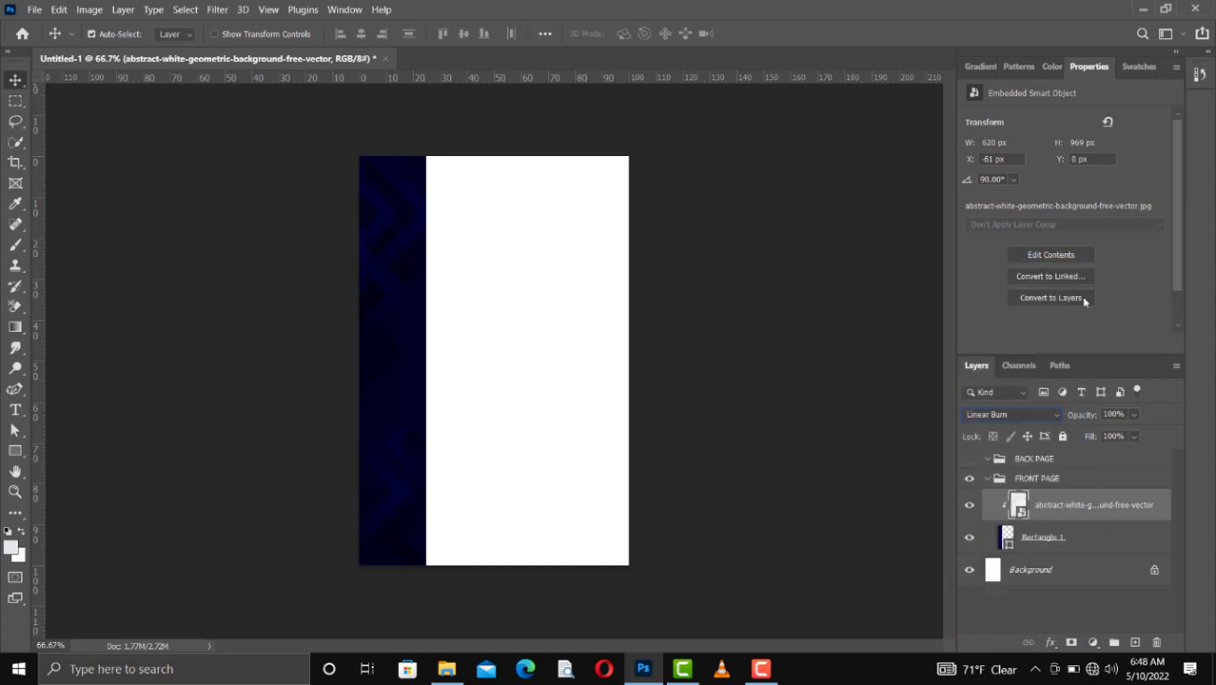
Step: Lower the clipped geometric background layer's opacity to 50%
left_click(1133, 415)
left_click(1119, 435)
left_click_drag(1117, 435, 1115, 435)
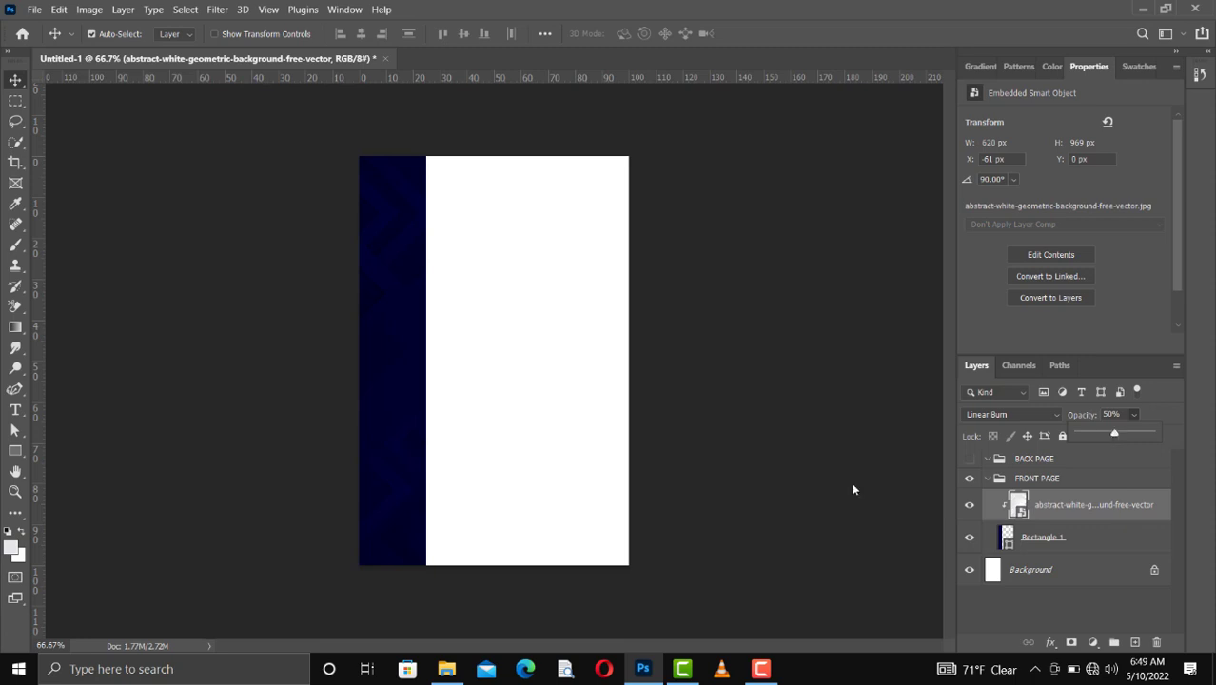
left_click(406, 399)
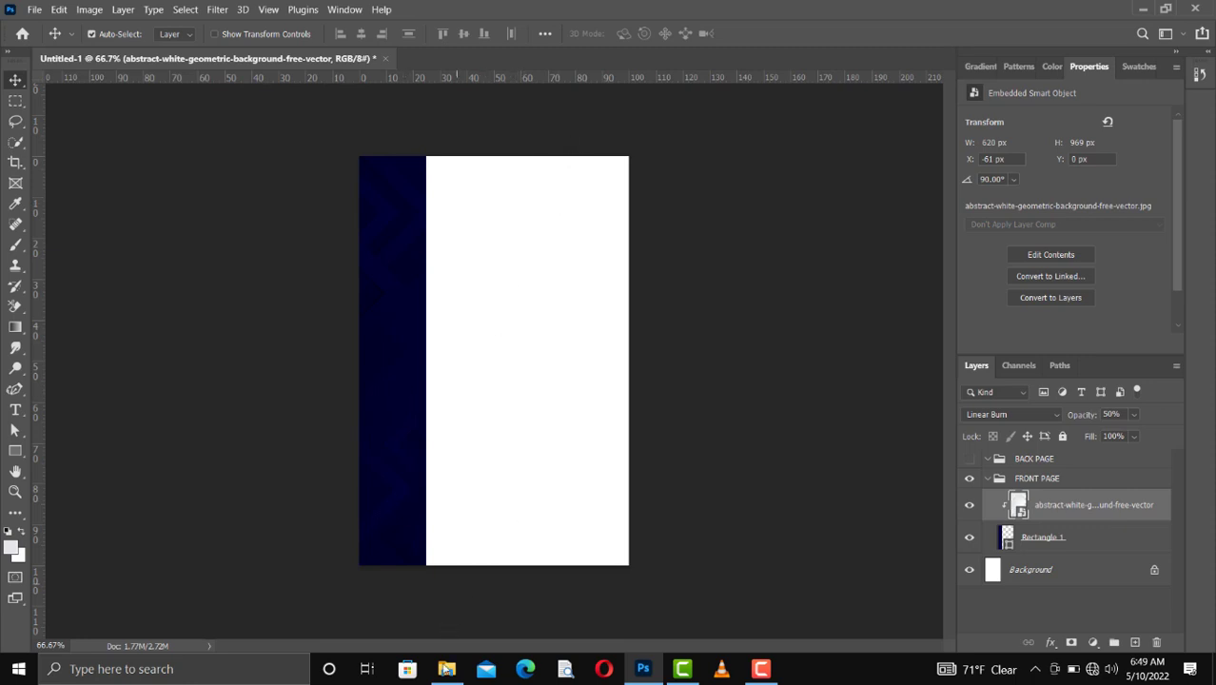
Step: Place the Bliss logo high image from the Id Card folder, scaled to about 34.57%, near the card's top at about X 359 px, Y 37 px
left_click(446, 669)
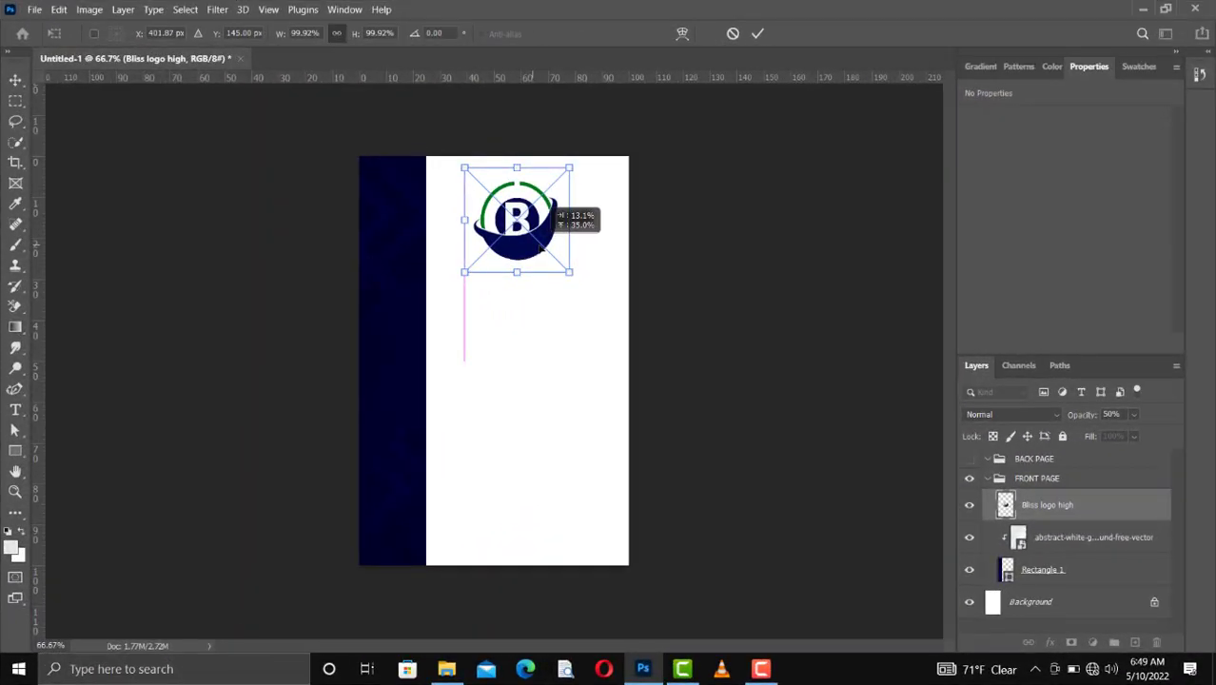
left_click_drag(538, 245, 514, 201)
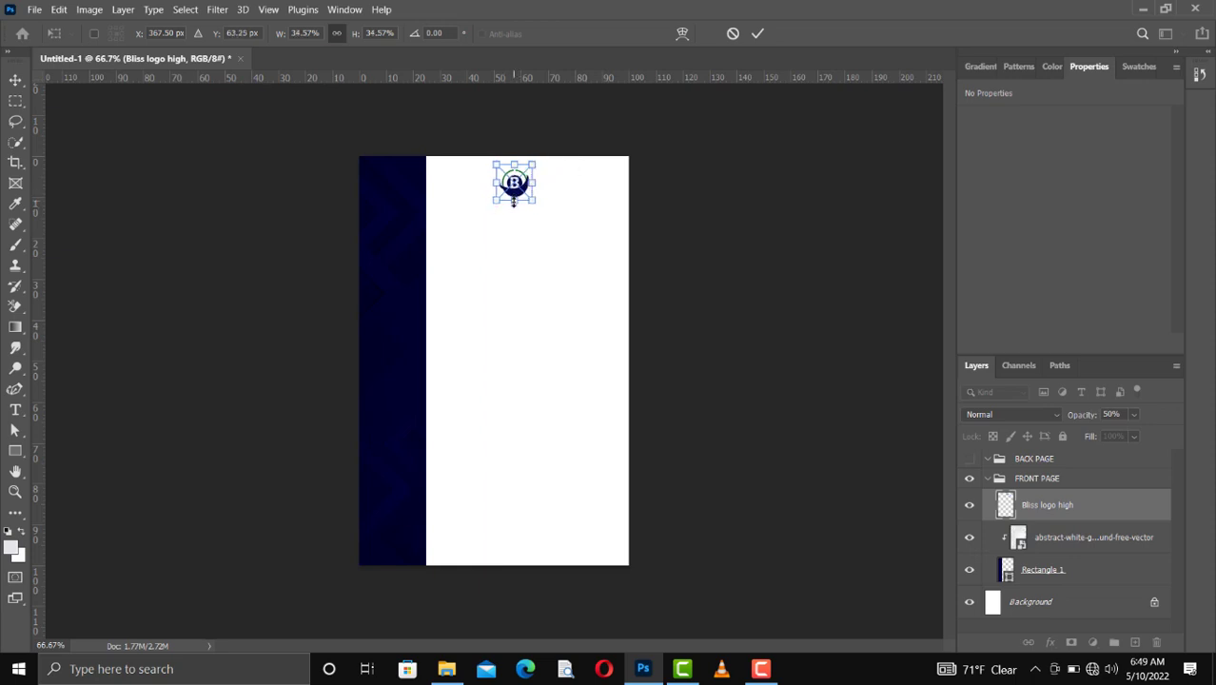
key("Return")
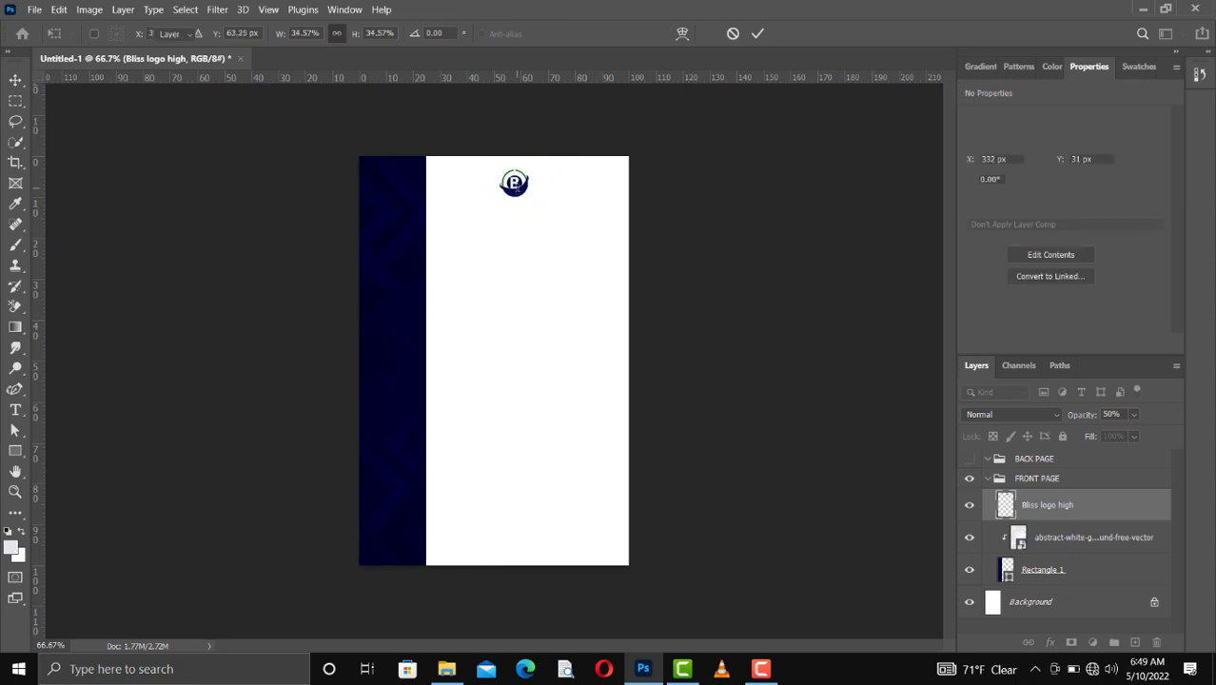
left_click_drag(528, 198, 538, 201)
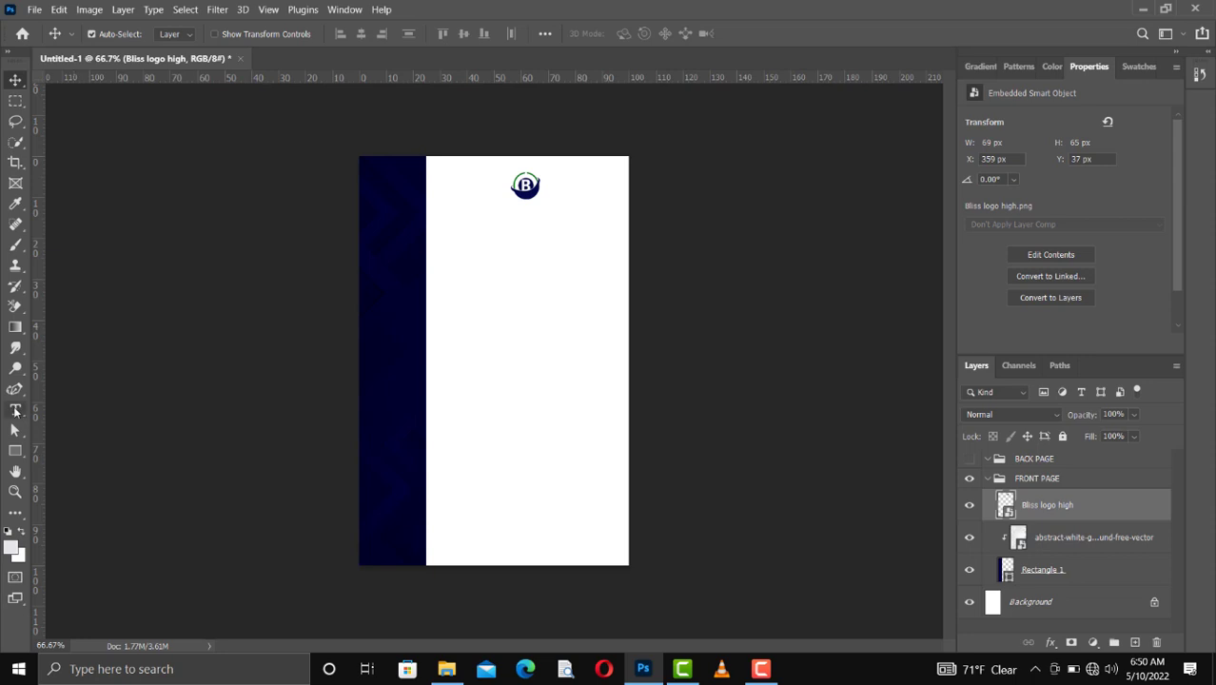
Step: Add a text layer reading "BLISS GRAFIX" at the logo near the top of the front page
left_click_drag(15, 411, 73, 408)
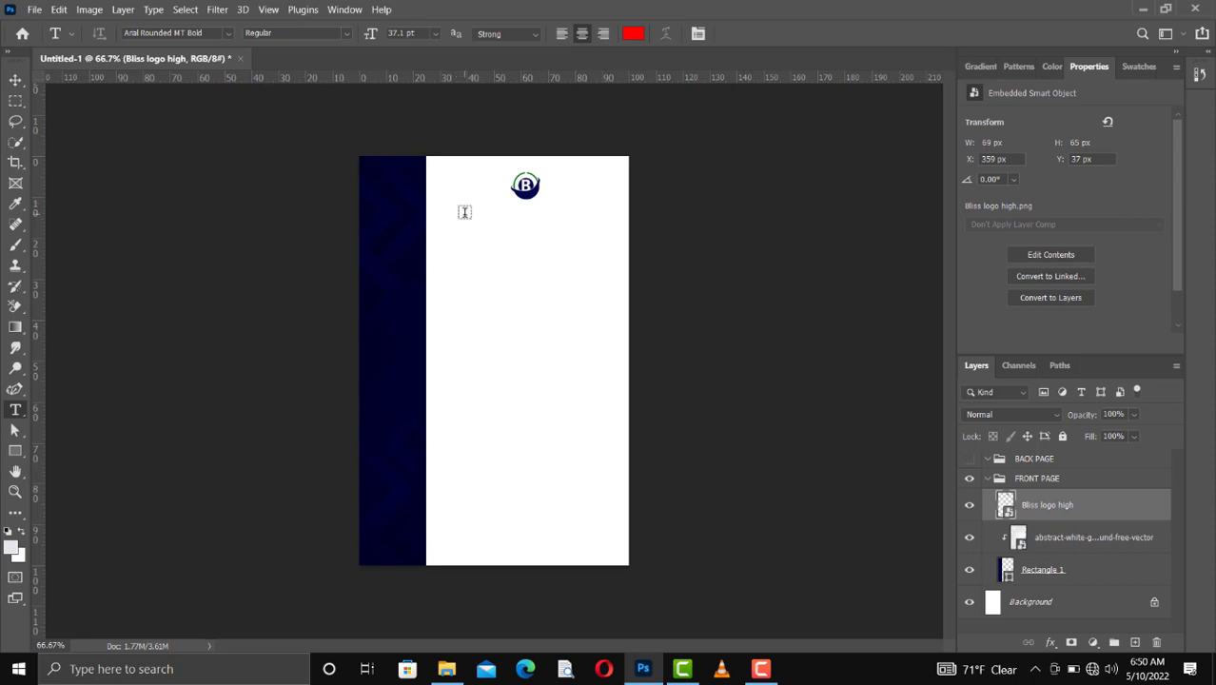
left_click(464, 212)
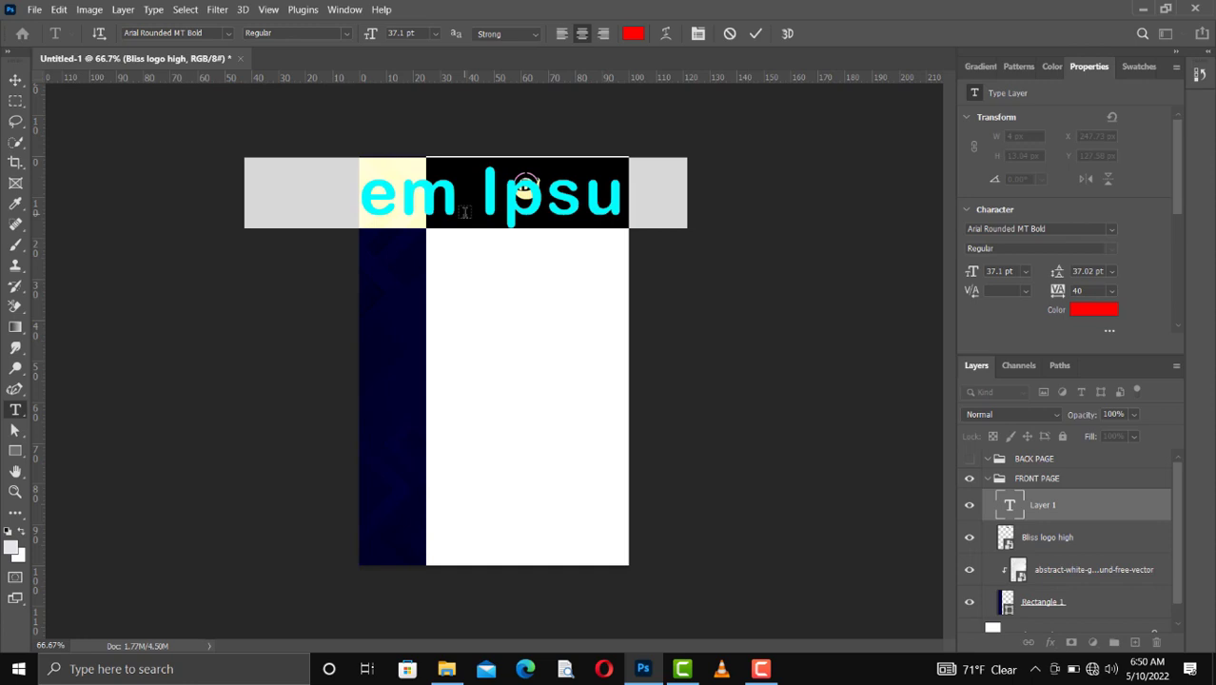
left_click(464, 212)
key("Right")
key("Right")
key("Right")
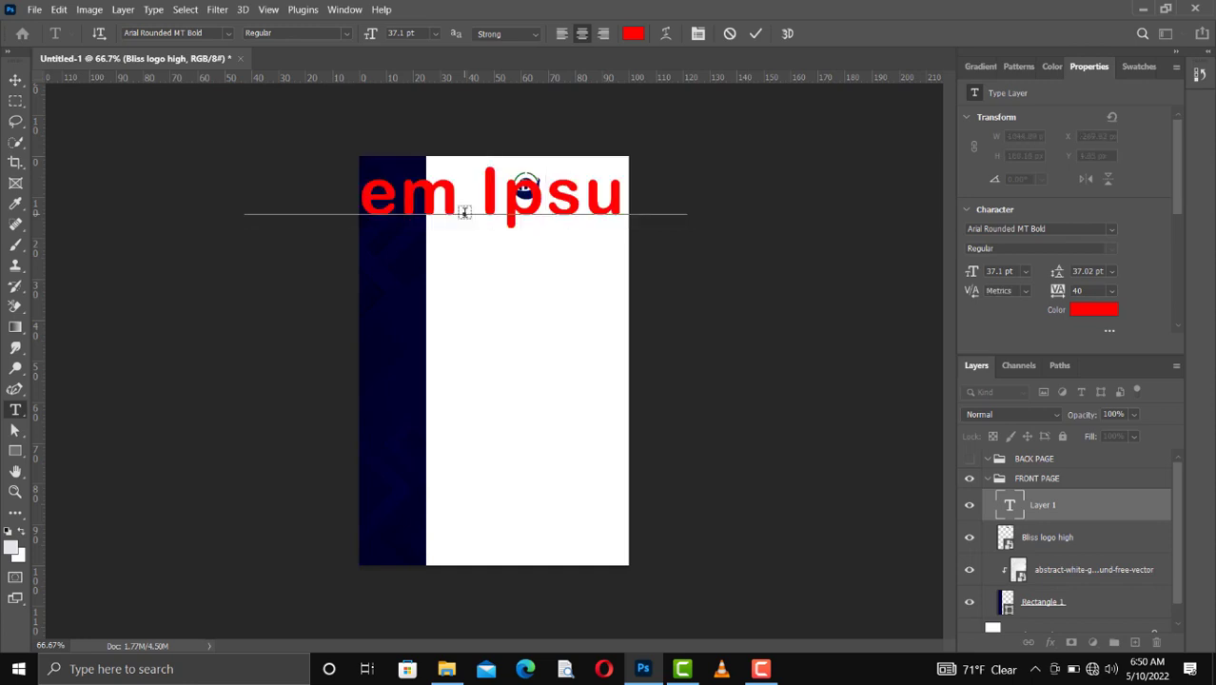
type("BLISS GRAFIX")
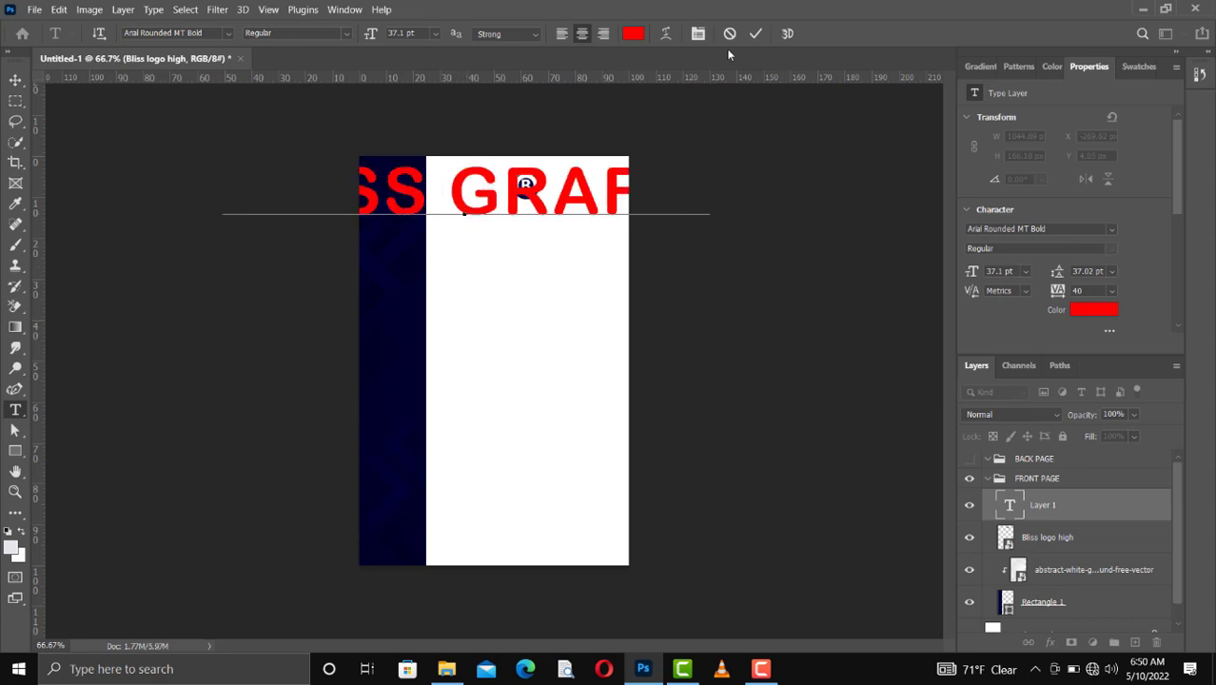
left_click(756, 36)
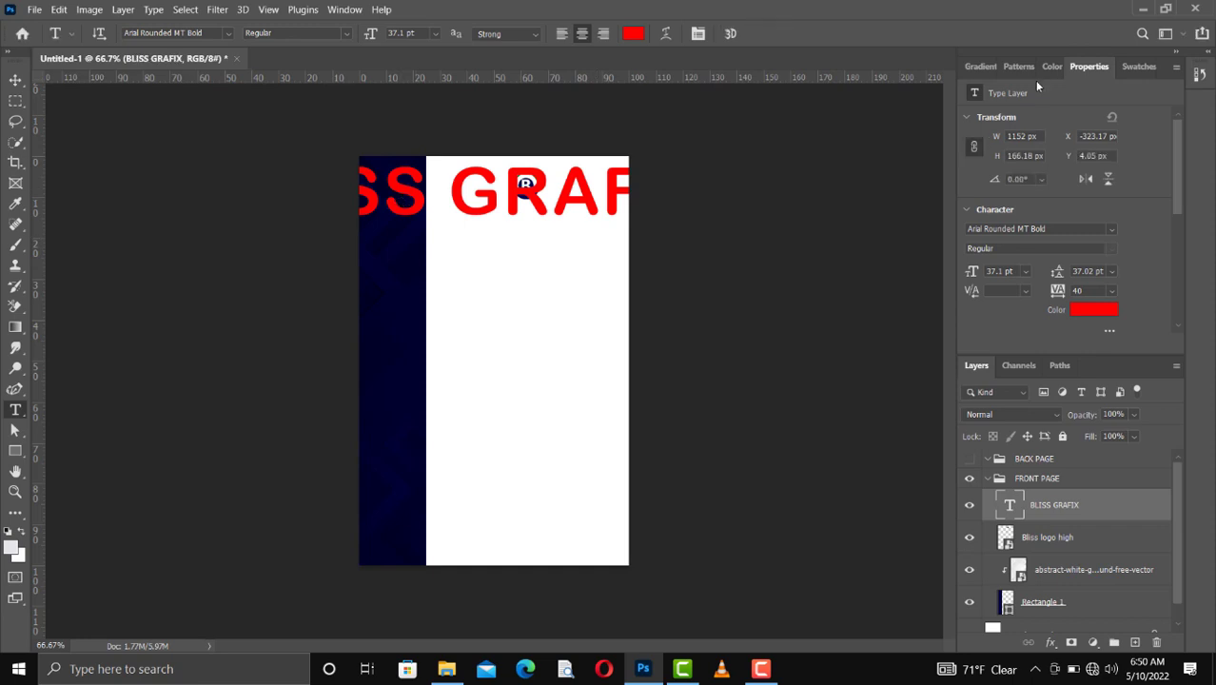
Step: Reduce the BLISS GRAFIX text size to 10 pt
left_click(345, 10)
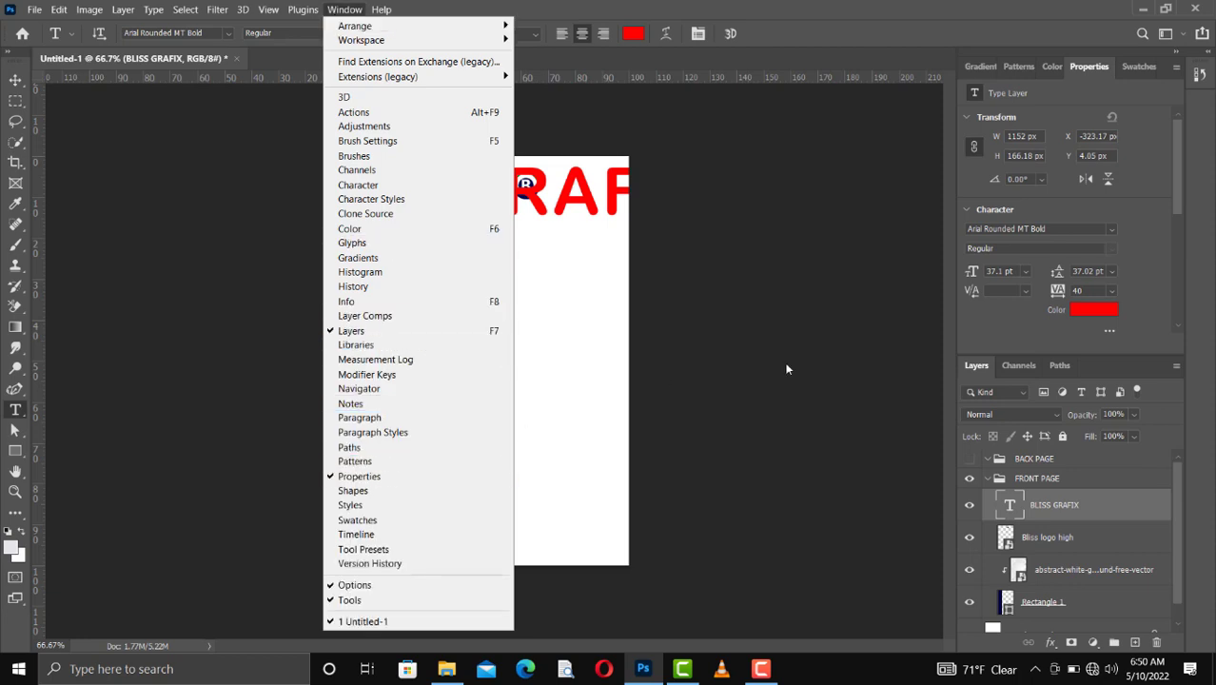
left_click(1187, 285)
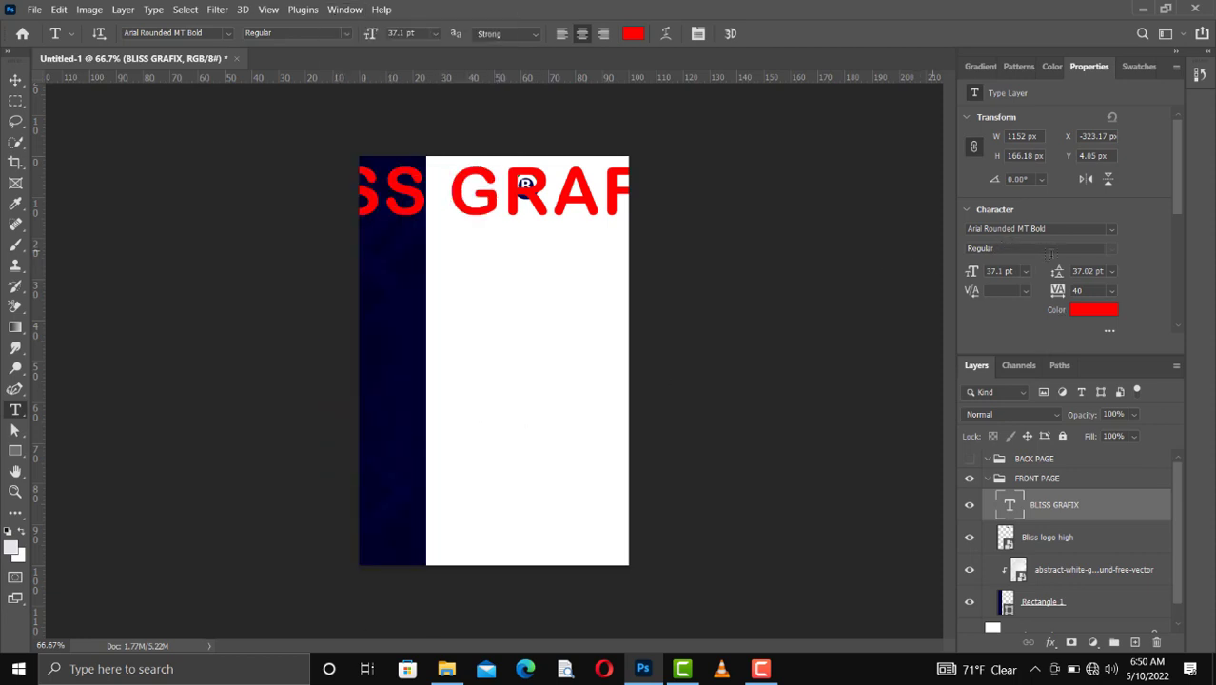
left_click(1024, 272)
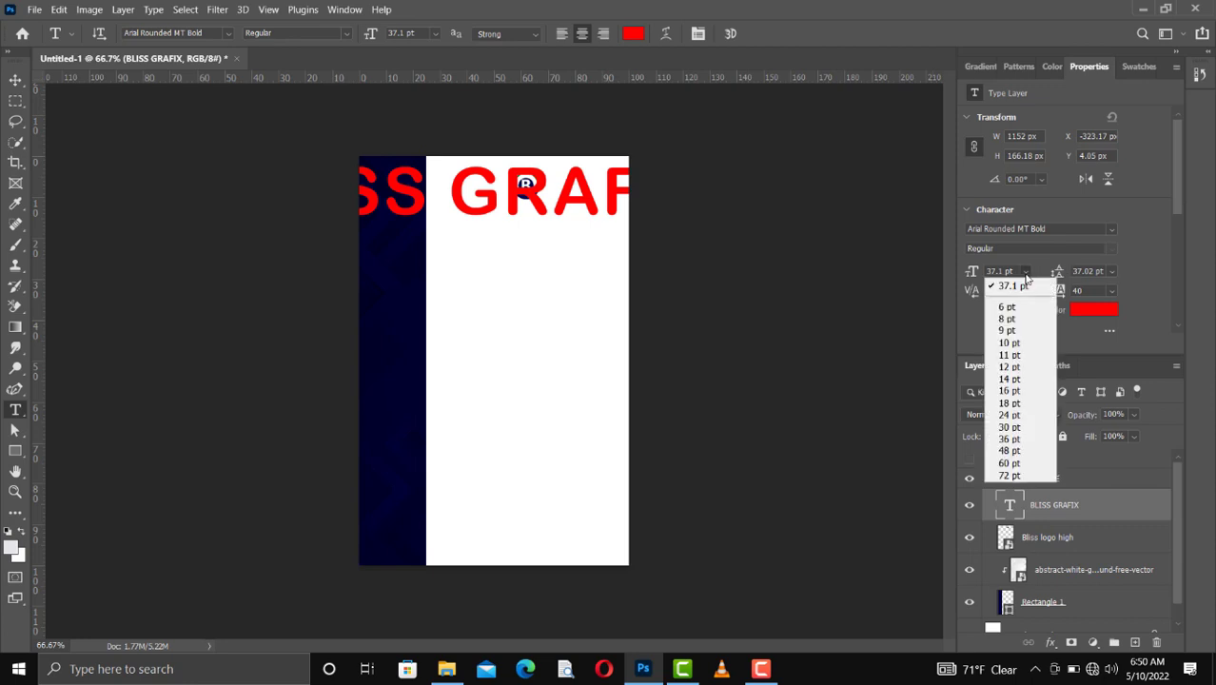
left_click(1016, 391)
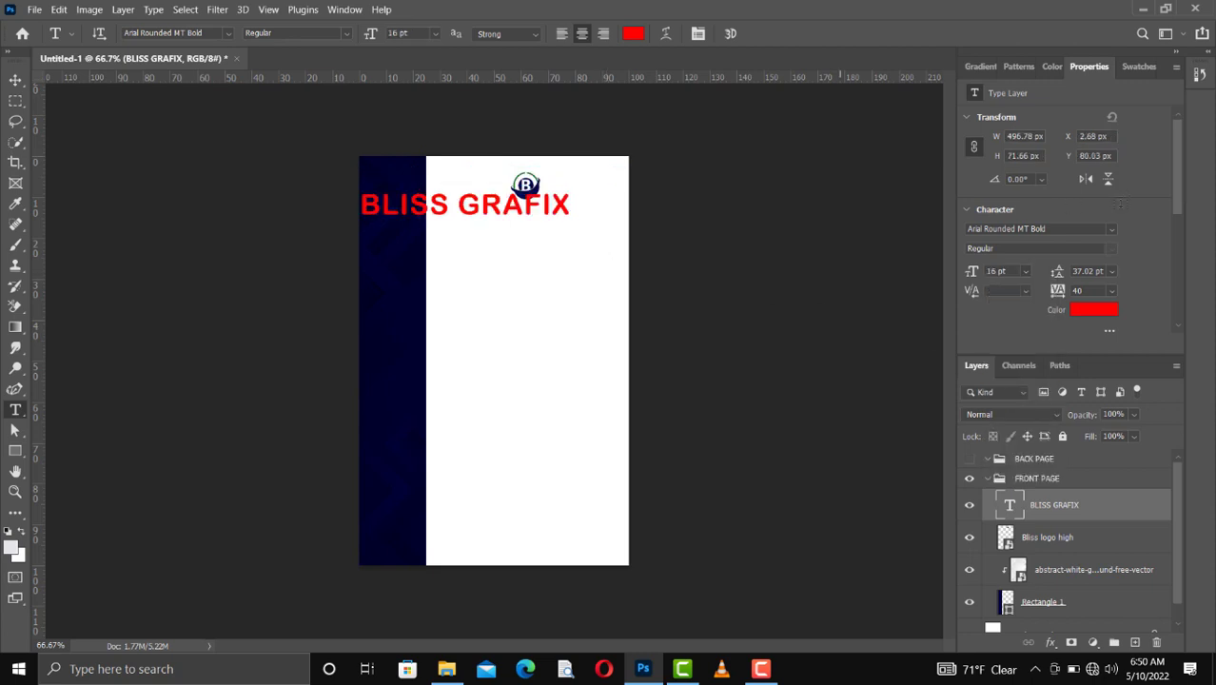
left_click(1027, 275)
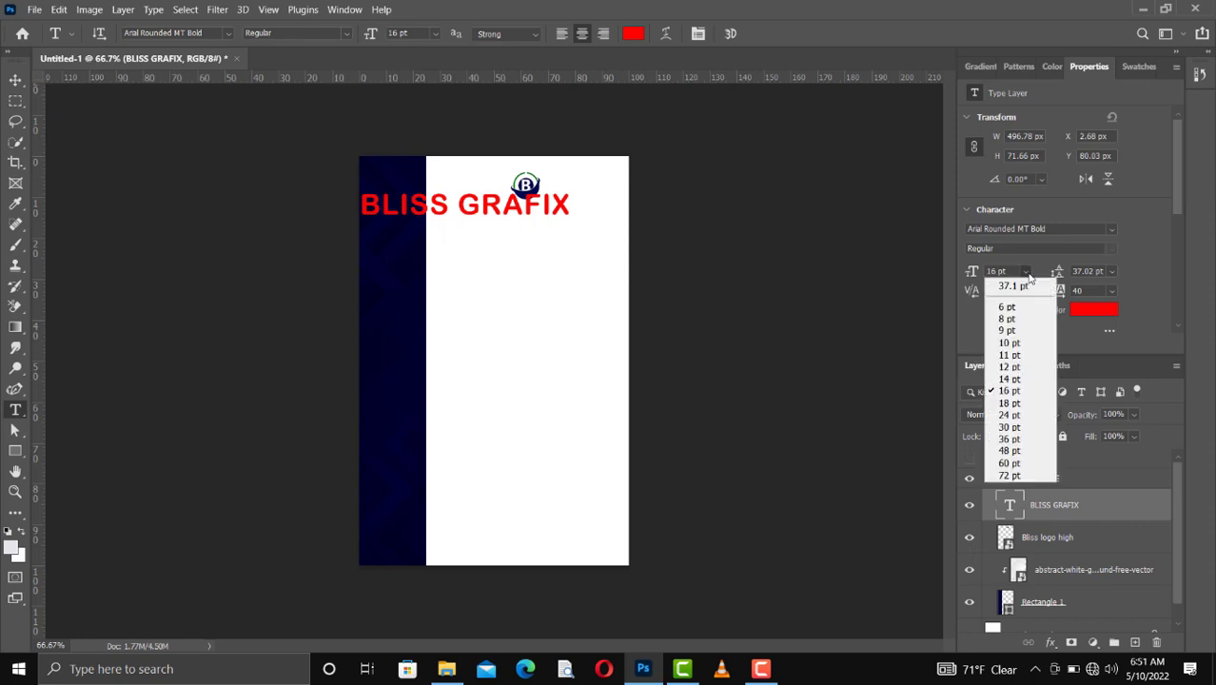
left_click(1023, 353)
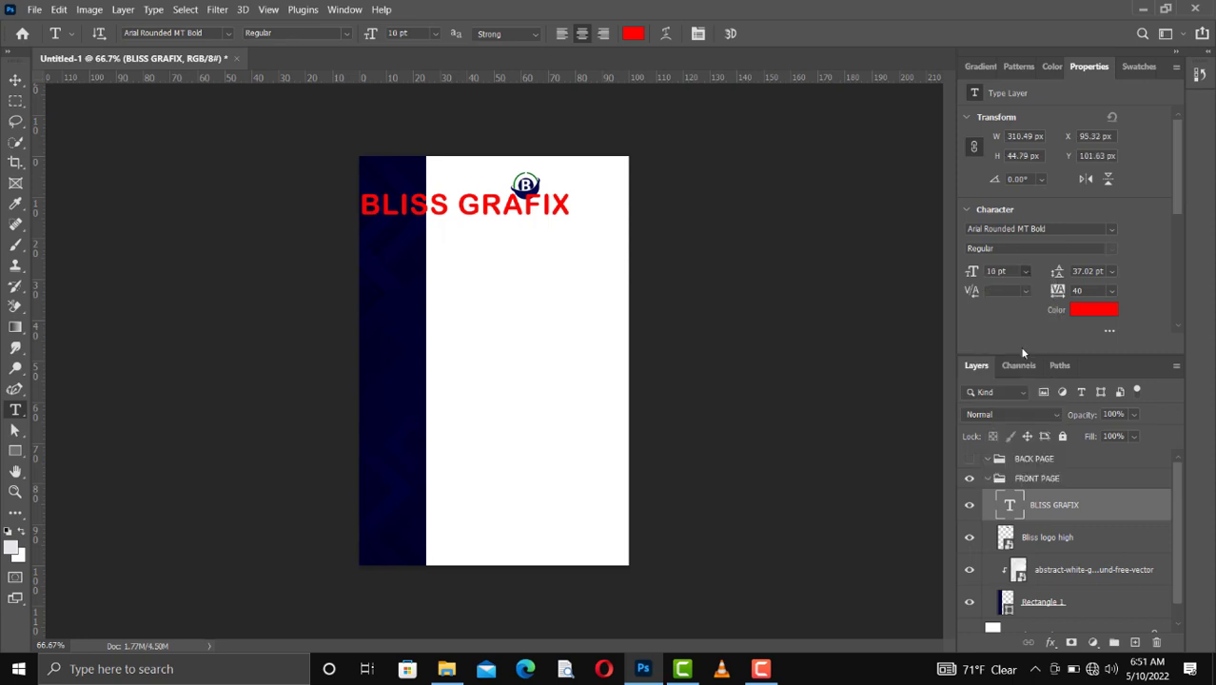
Step: Set the BLISS GRAFIX text's font to Univers LT 85 ExtraBlack
left_click(1111, 231)
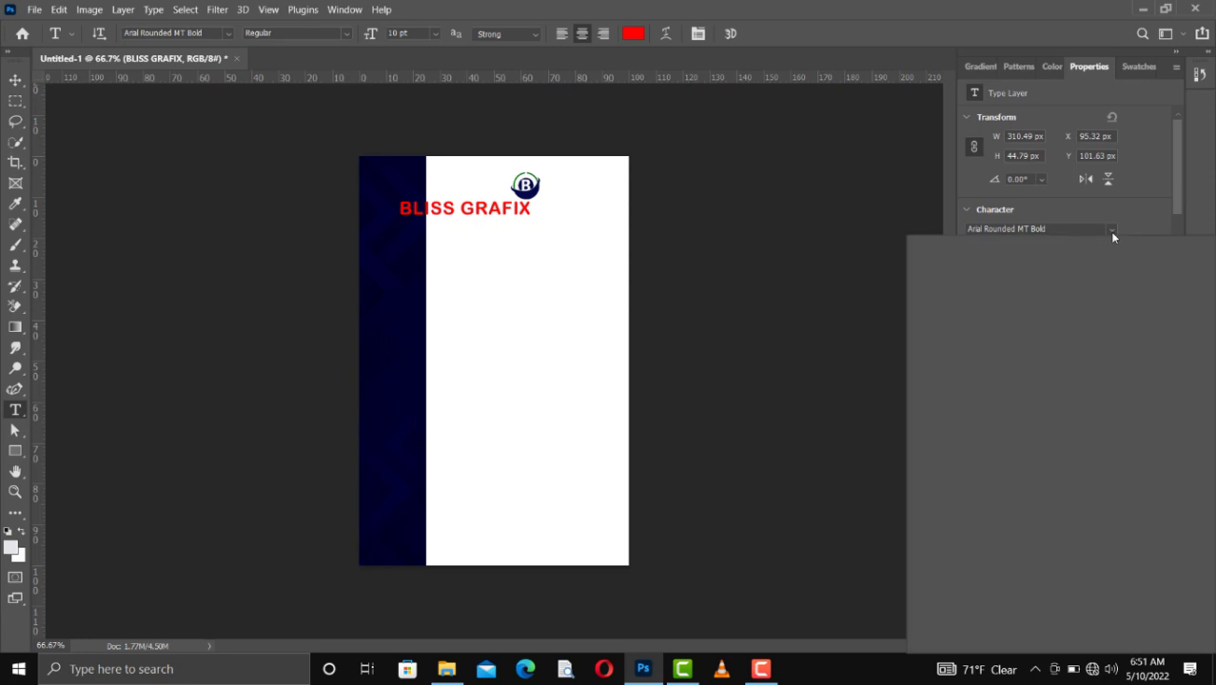
left_click(1112, 232)
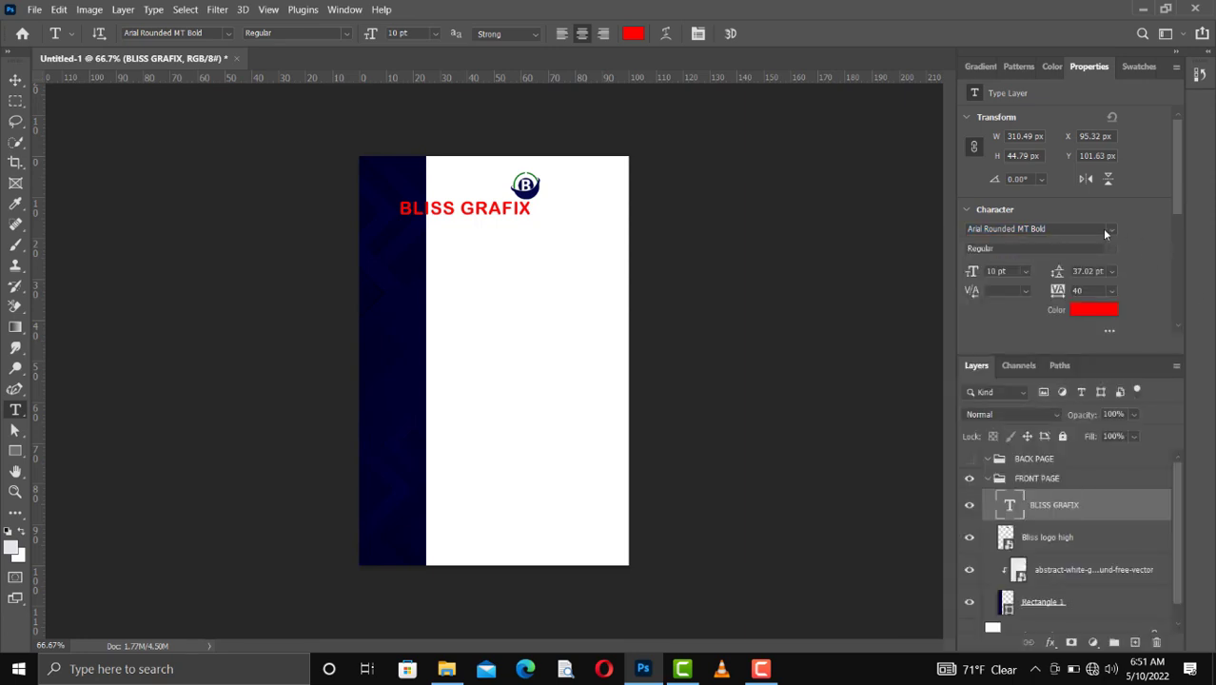
left_click(1111, 230)
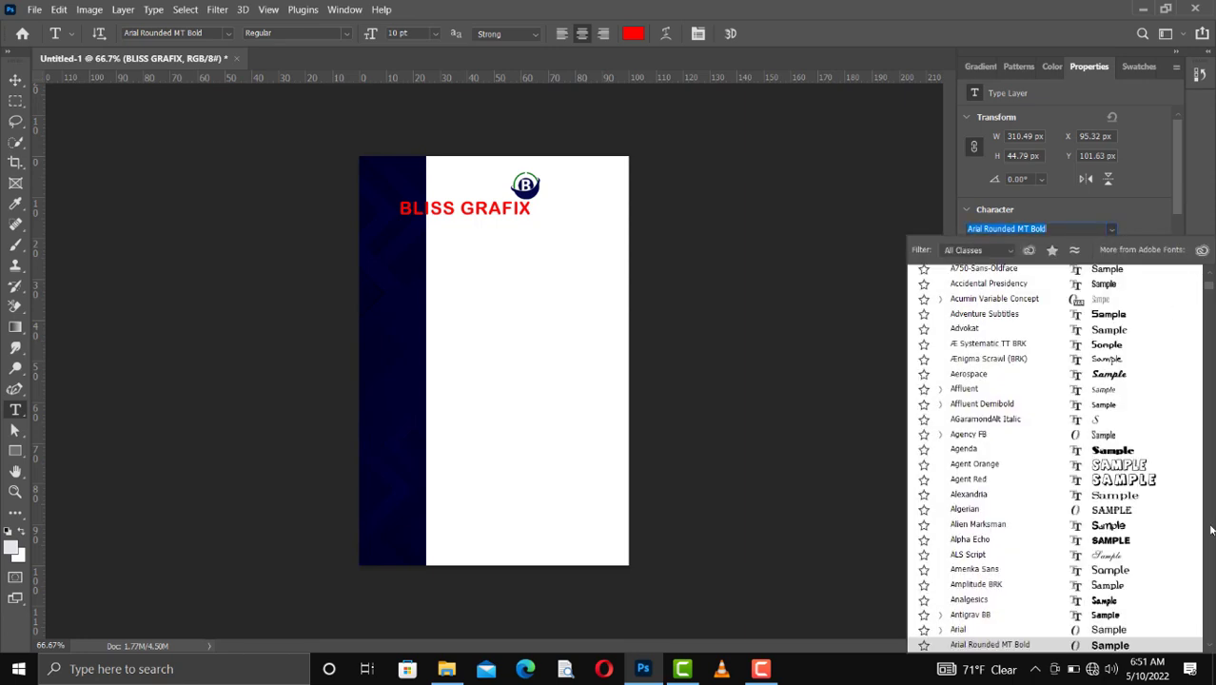
left_click_drag(1208, 516, 1208, 276)
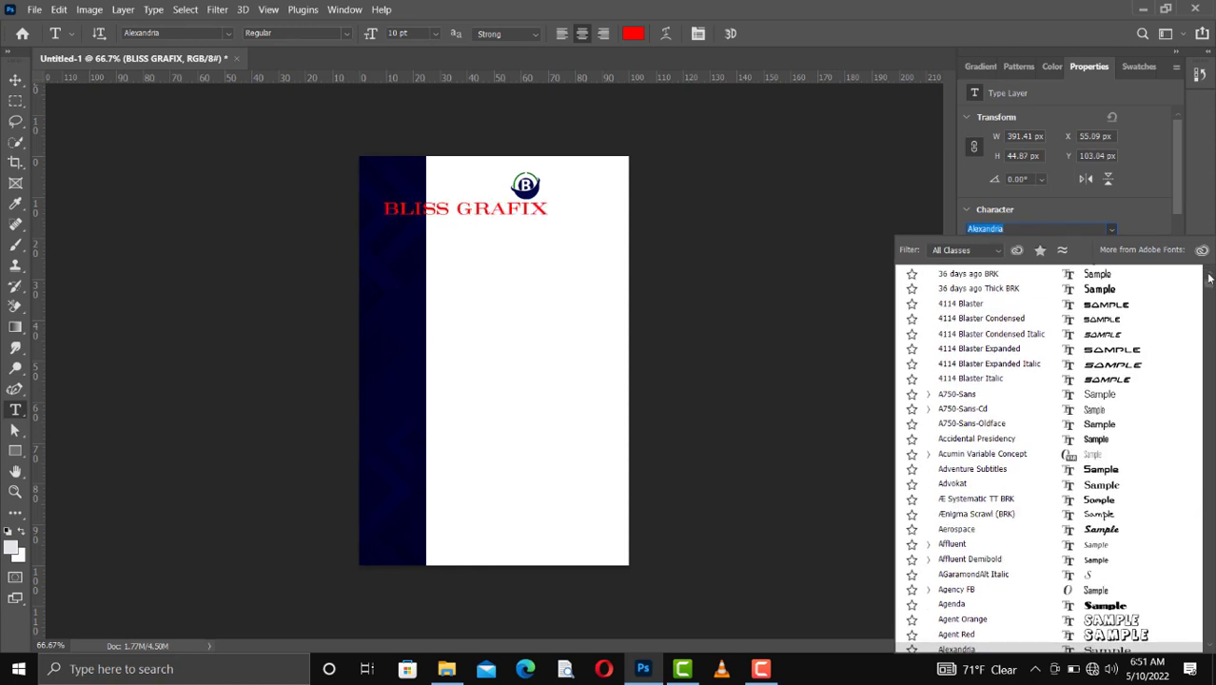
scroll(1209, 274, "up", 4)
scroll(1209, 276, "up", 2)
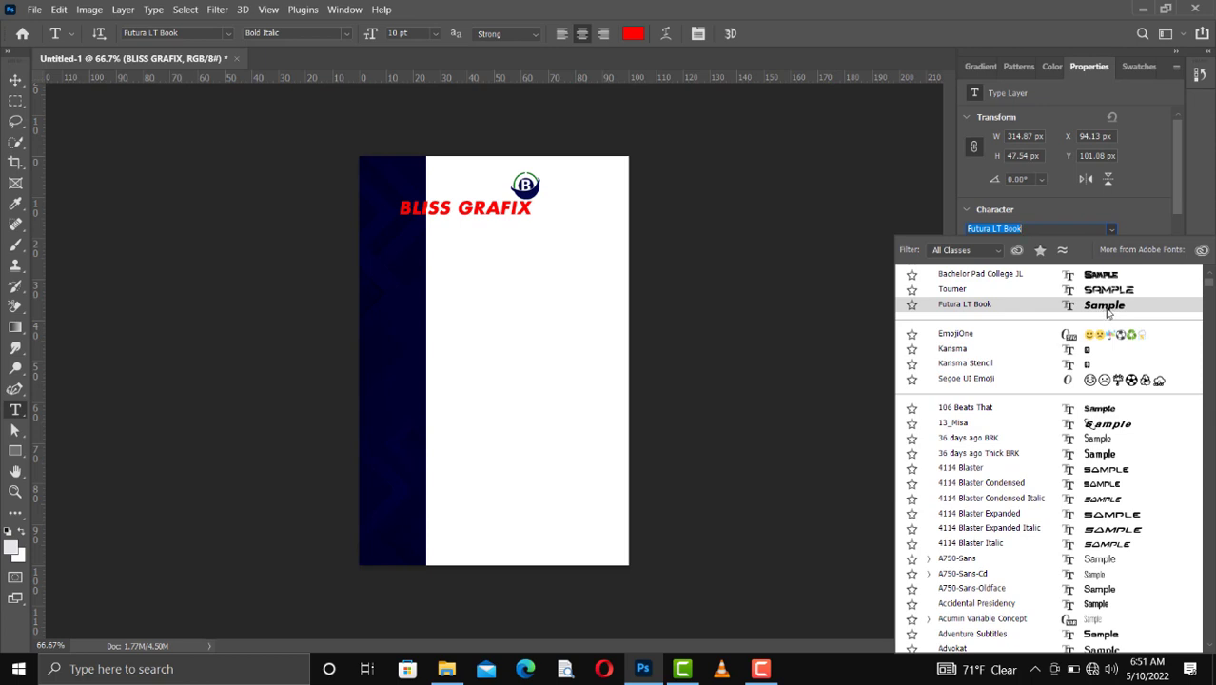
left_click(1107, 305)
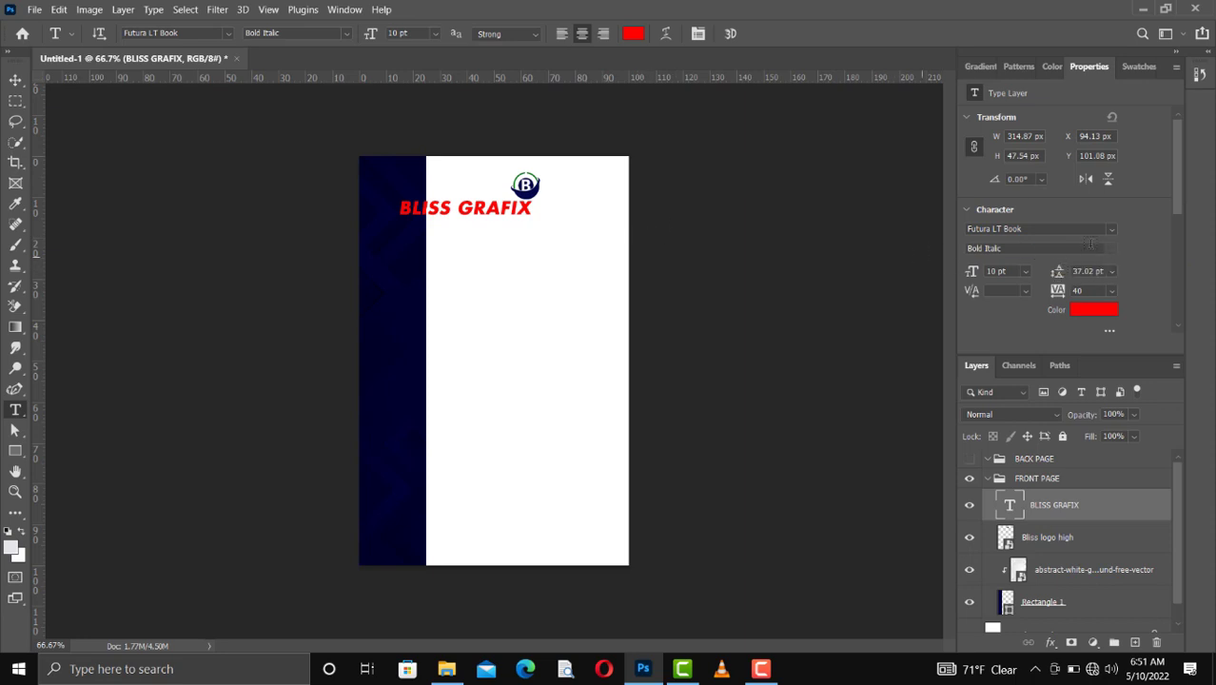
left_click(1110, 231)
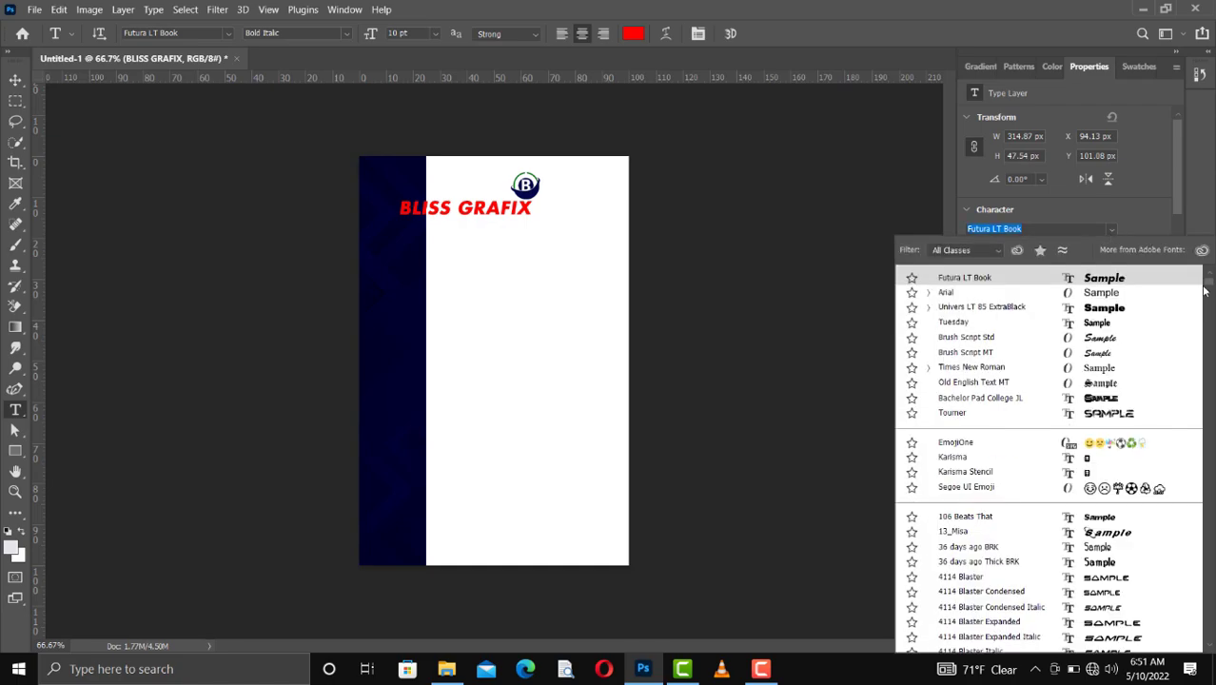
left_click(1095, 308)
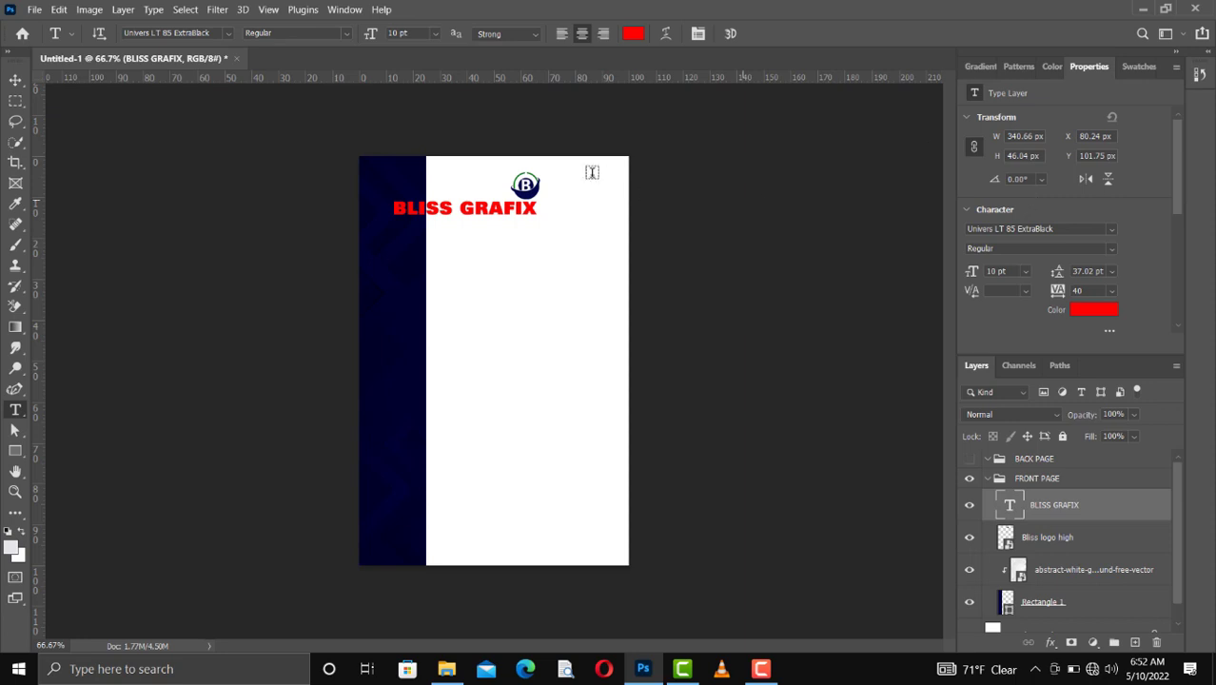
Step: Try to recolor the word BLISS with the recently used navy swatch
left_click(464, 210)
double_click(388, 210)
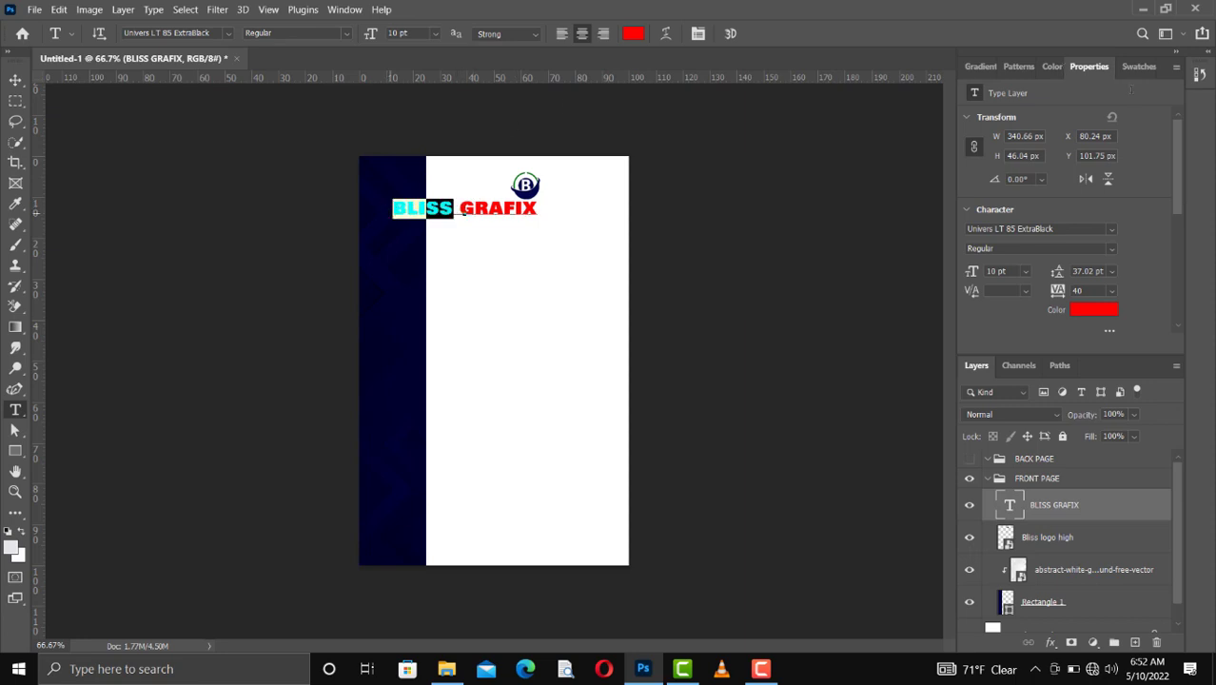
left_click(1131, 69)
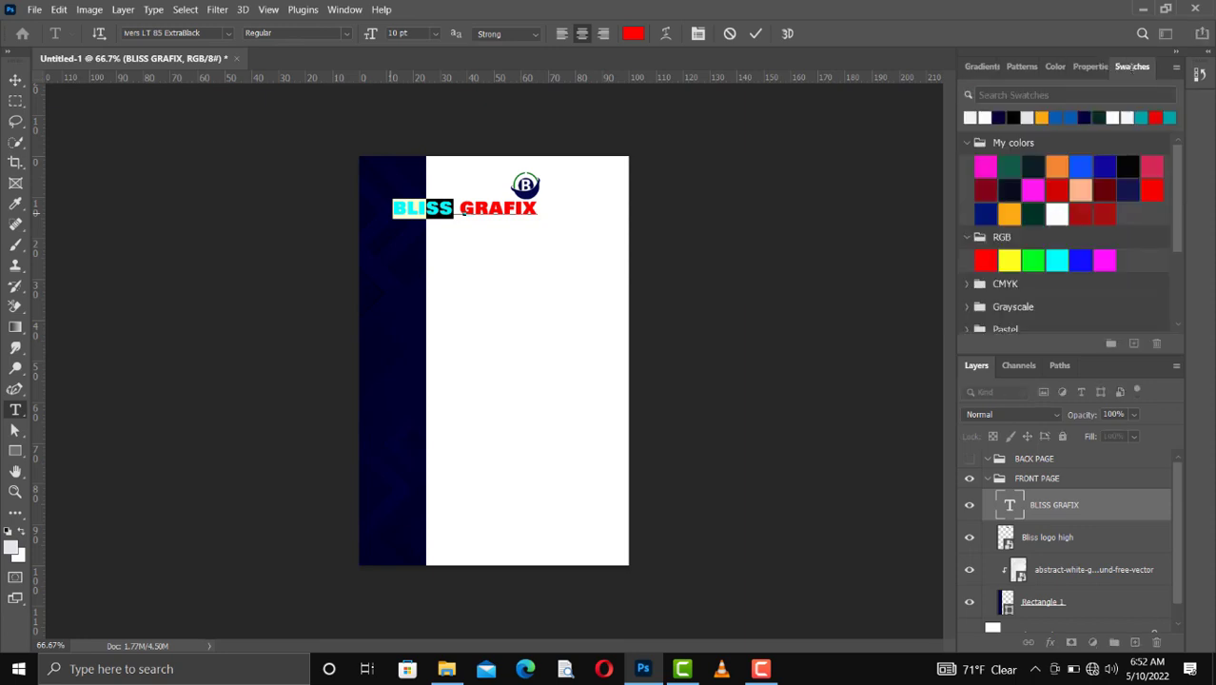
left_click(998, 116)
left_click(22, 534)
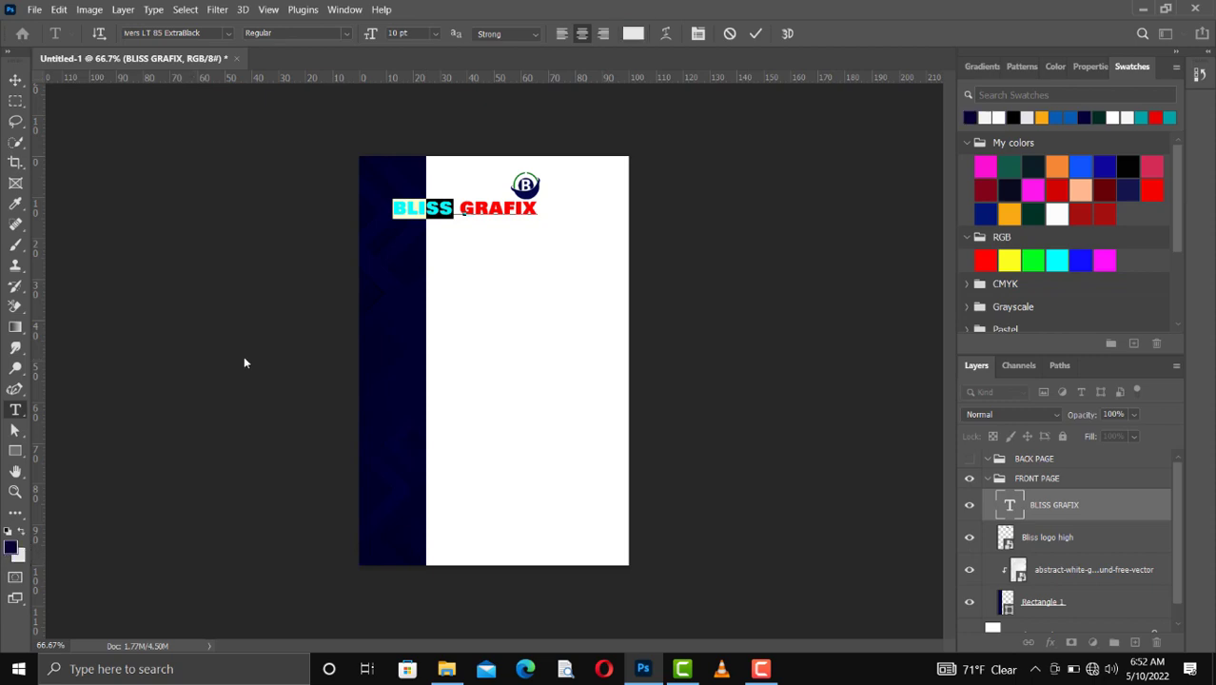
Step: Recolor the word GRAFIX green with the hex value 01920e
left_click(462, 213)
left_click(537, 210, "shift")
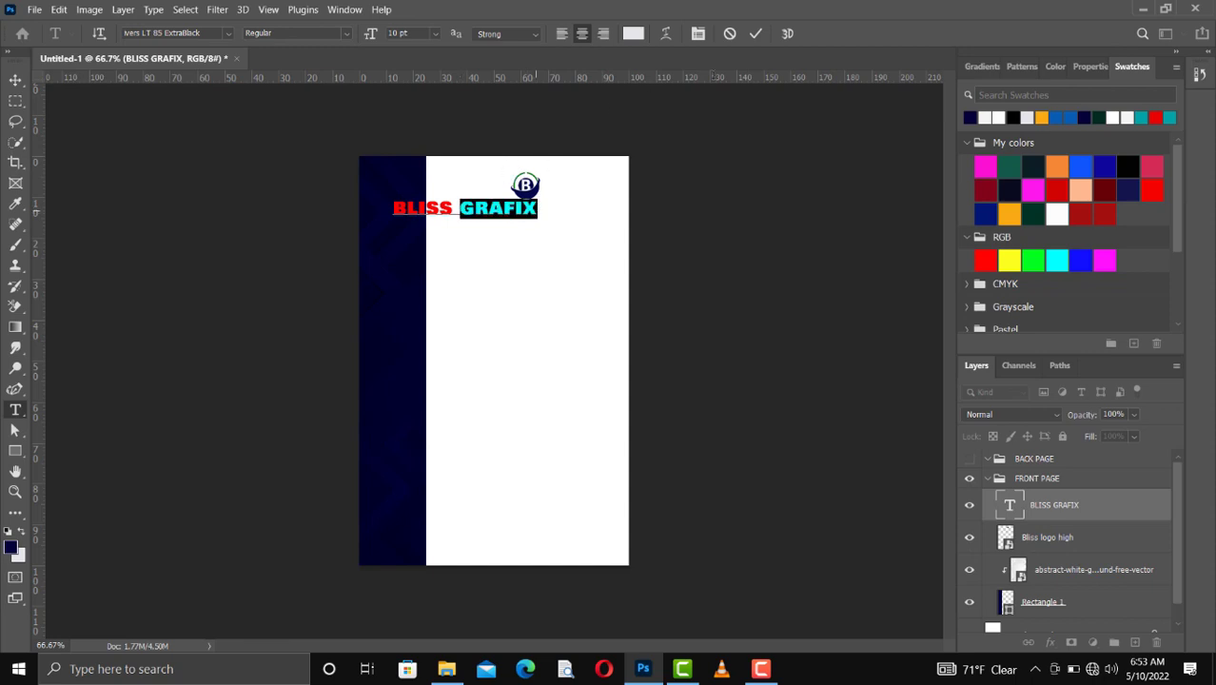
left_click(630, 38)
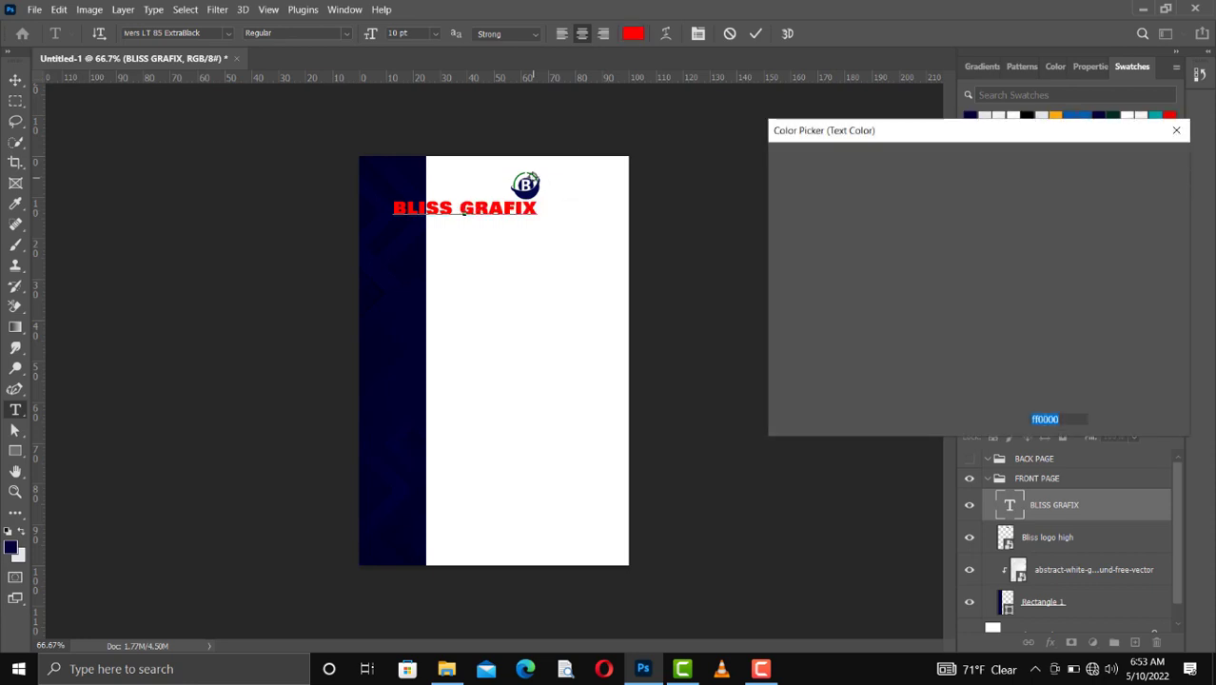
type("469a4e")
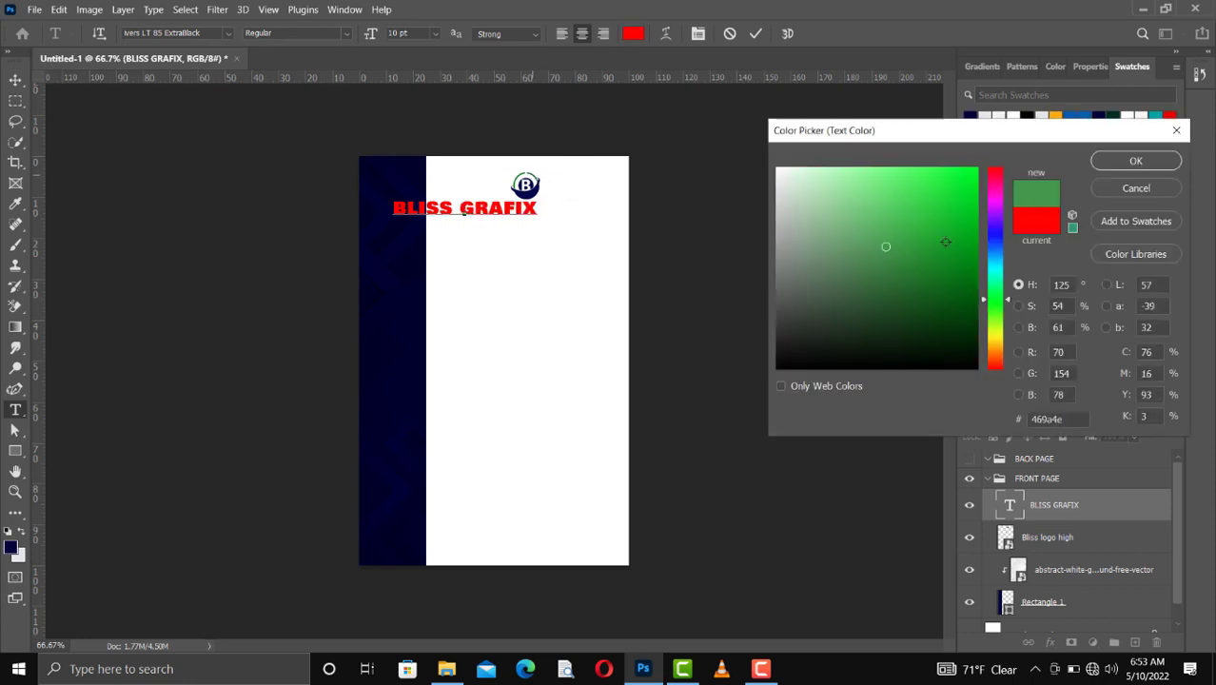
left_click(975, 253)
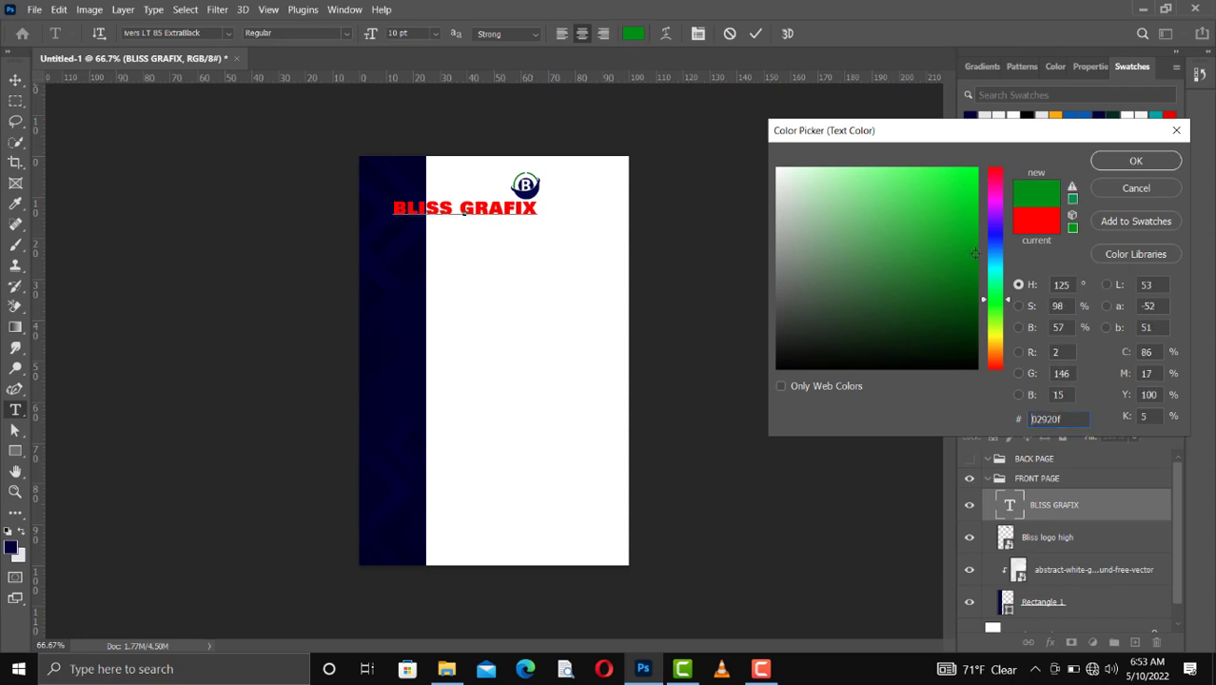
left_click(1145, 165)
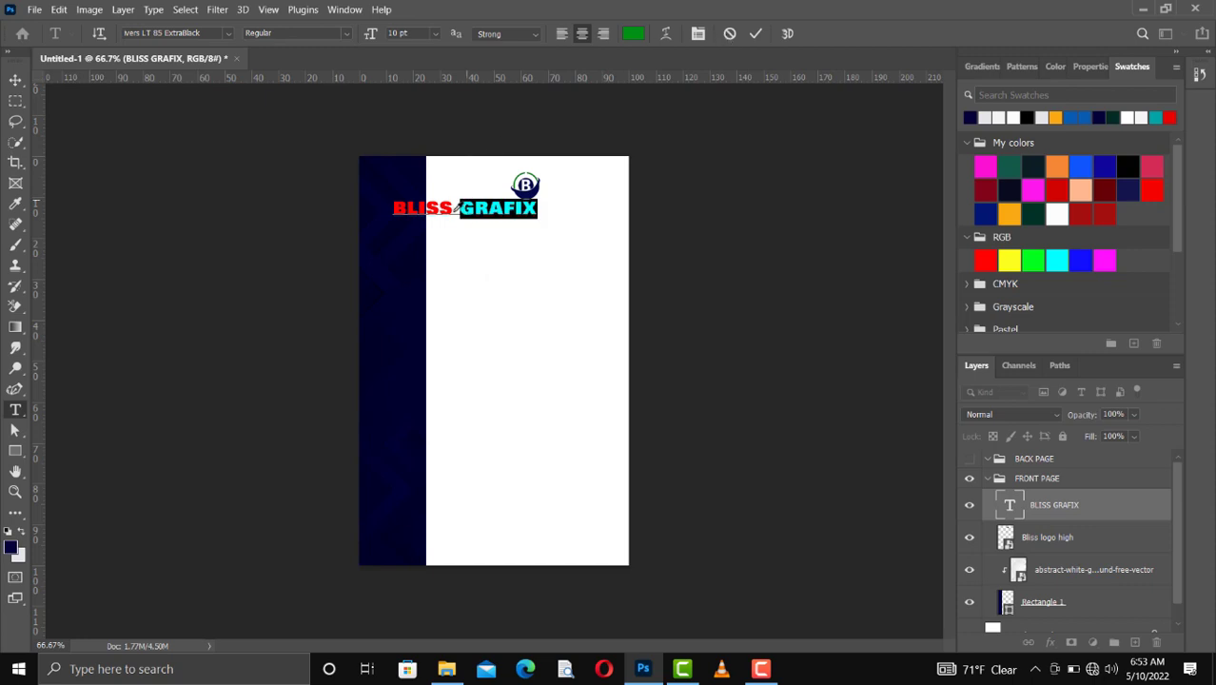
Step: Recolor the word BLISS navy in the BLISS GRAFIX title and commit the text edit
left_click(454, 210)
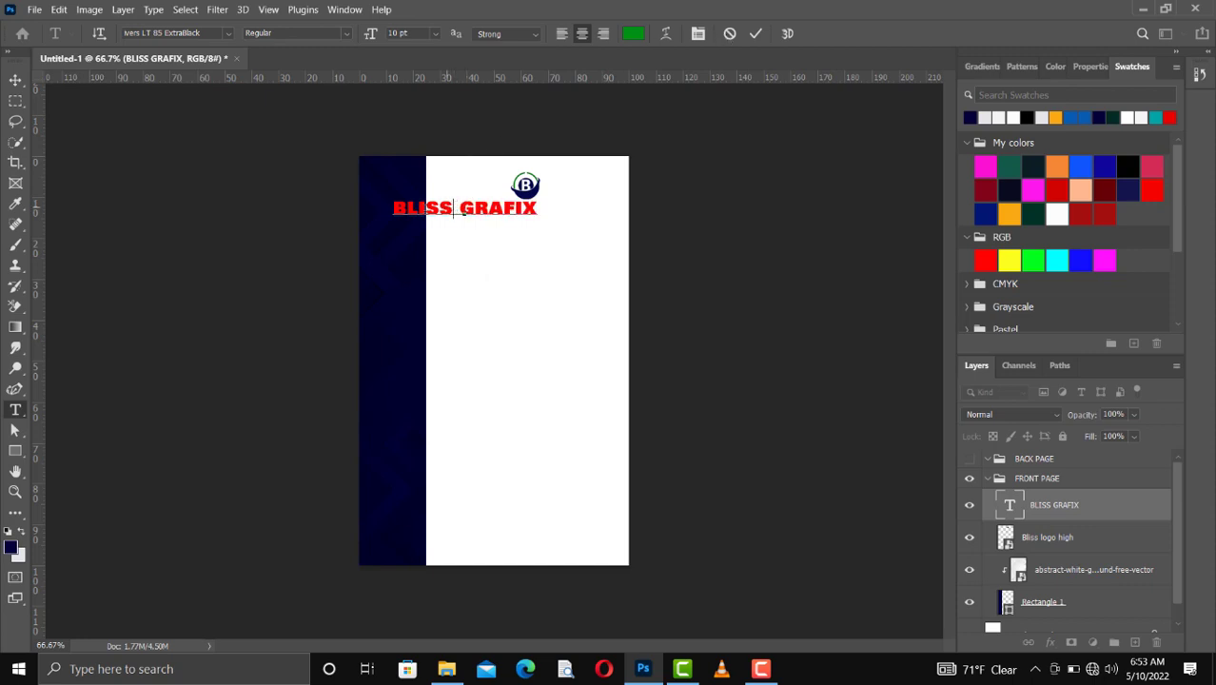
left_click_drag(454, 211, 390, 212)
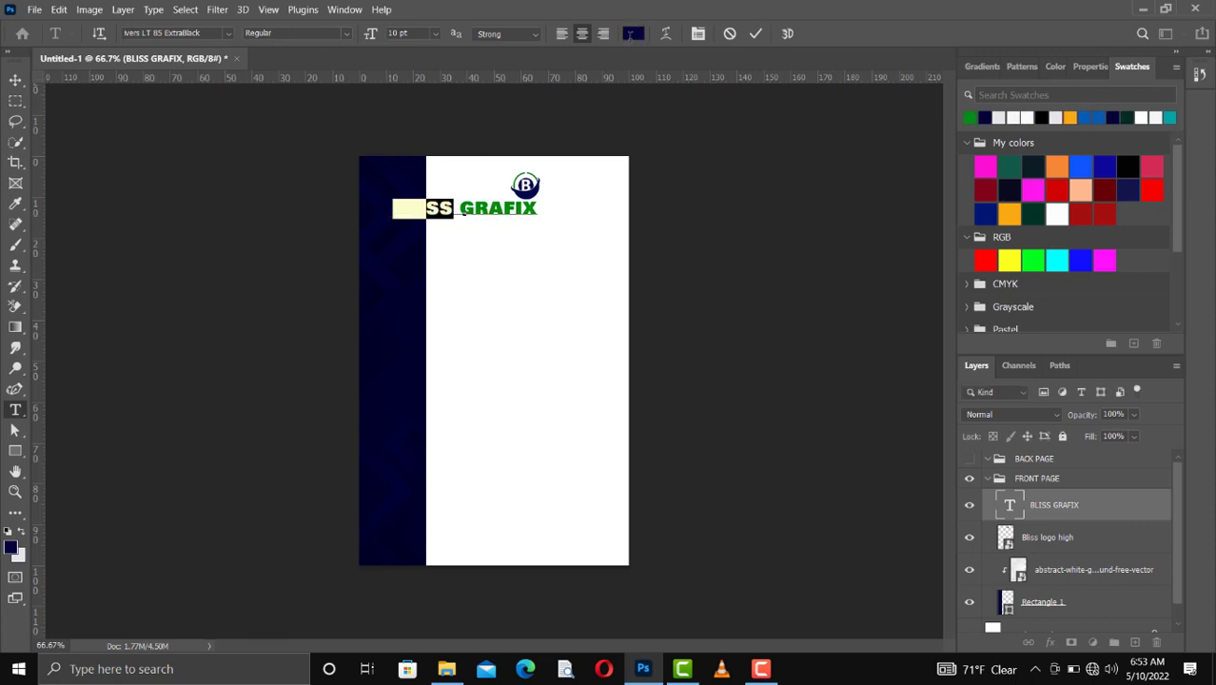
left_click(754, 34)
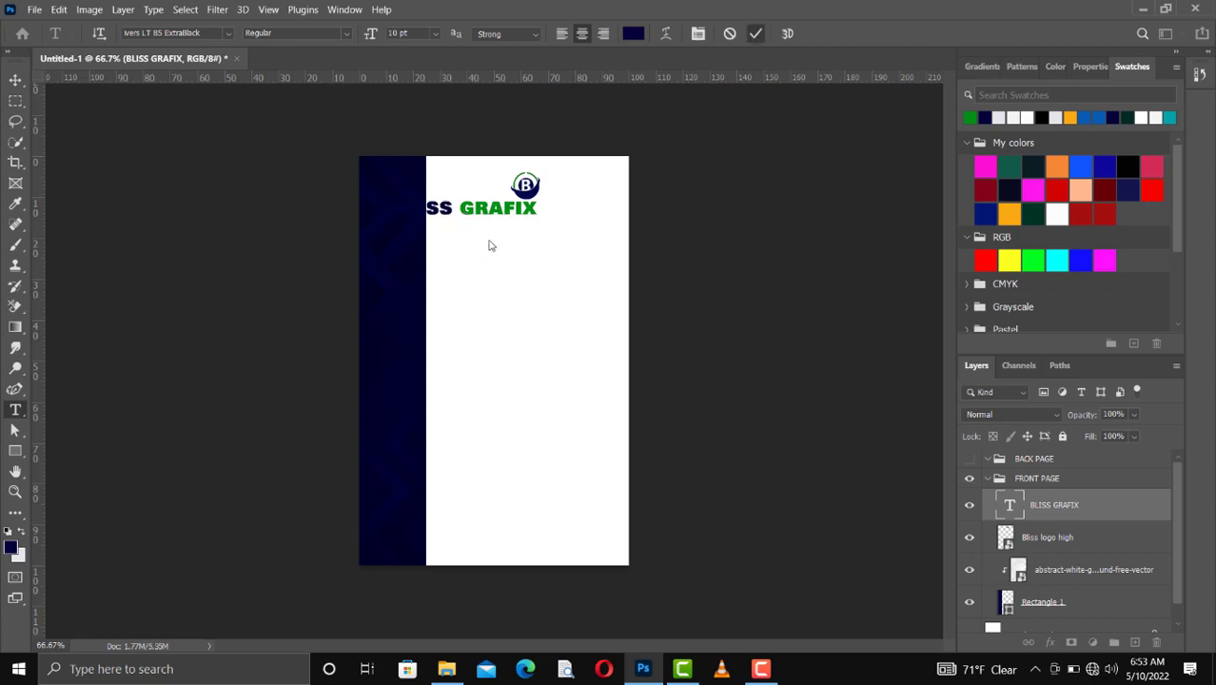
Step: Move the BLISS GRAFIX title onto the white area beneath the logo and scale it down to 88.60%
key("v")
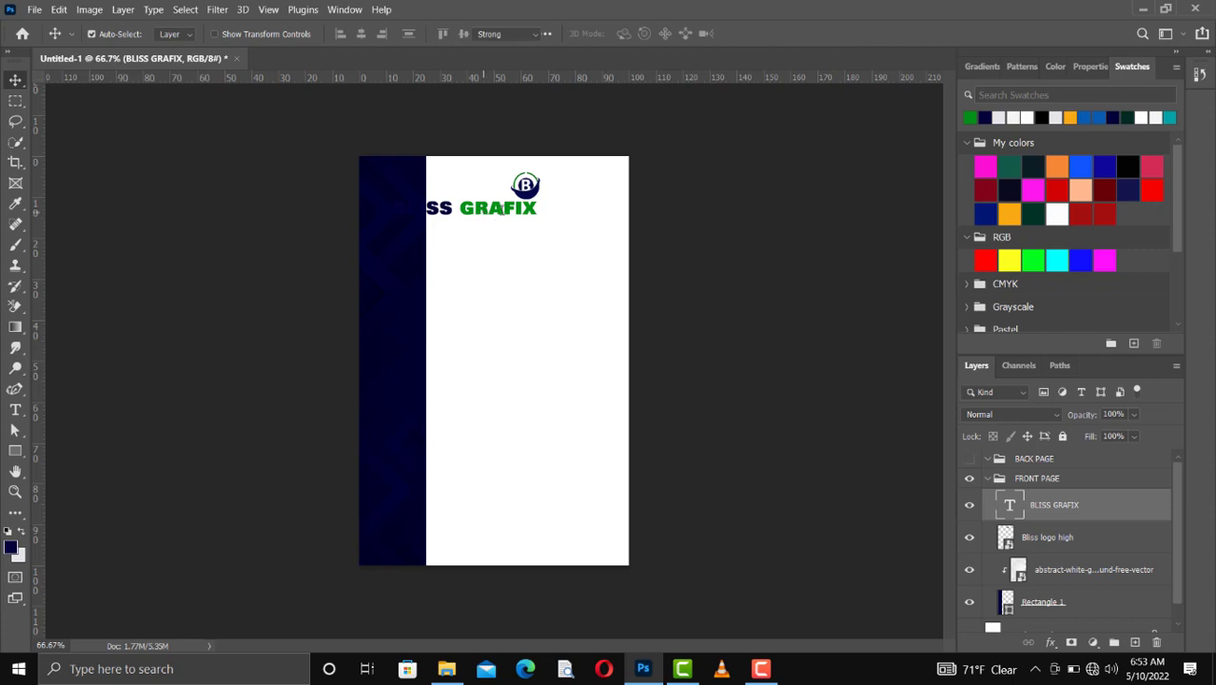
left_click_drag(495, 211, 370, 199)
left_click(16, 81)
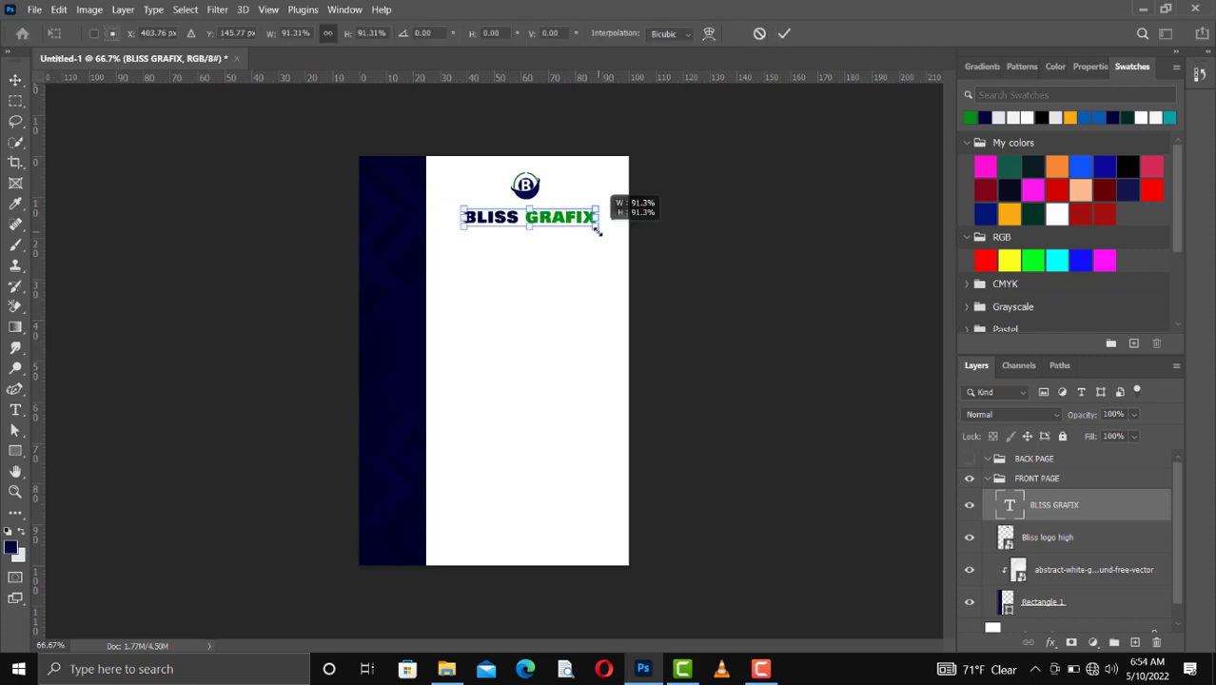
left_click_drag(599, 230, 592, 230)
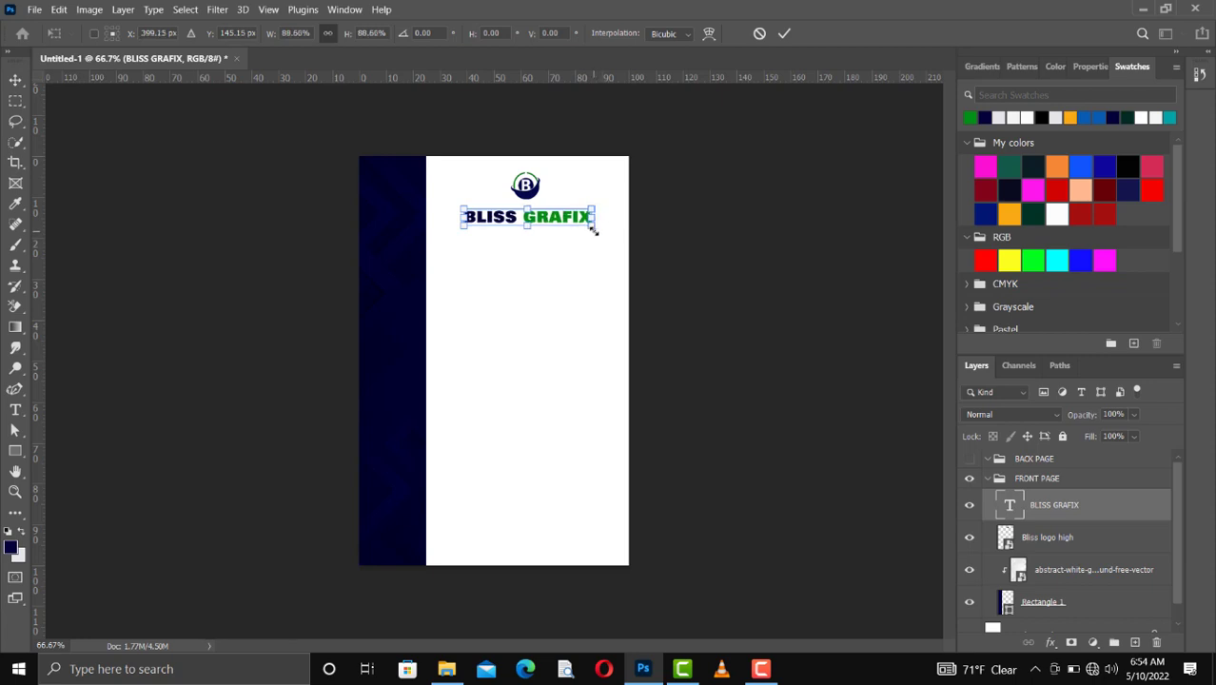
key("Escape")
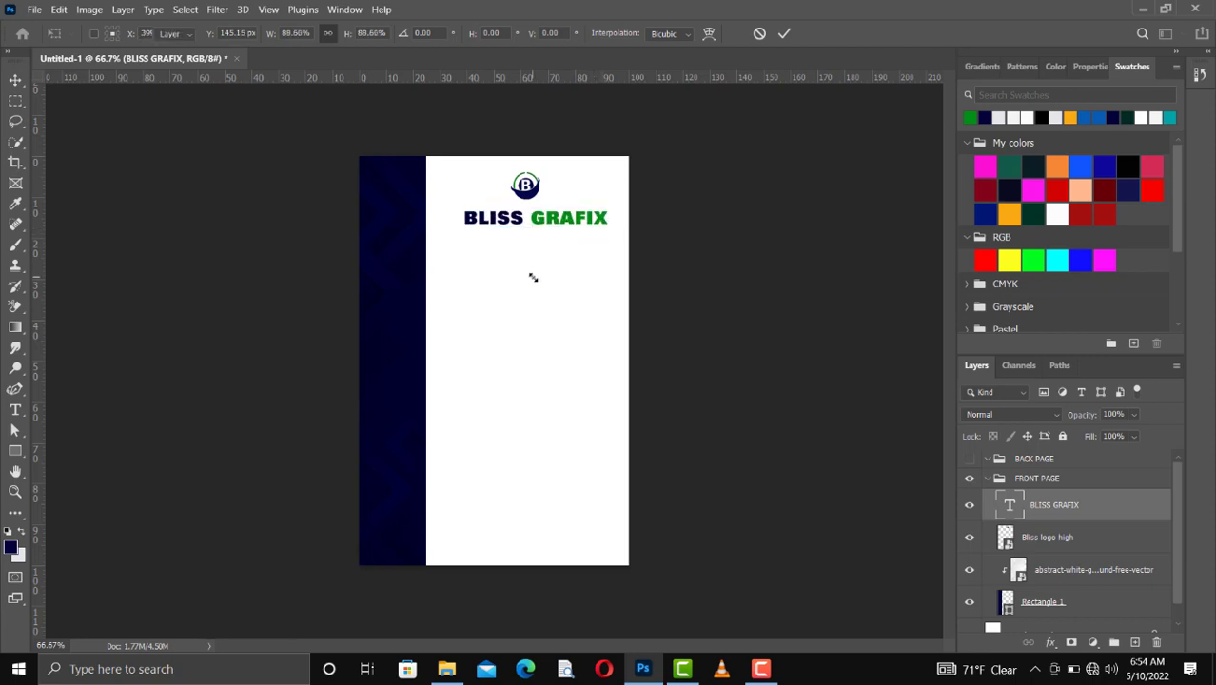
key("Return")
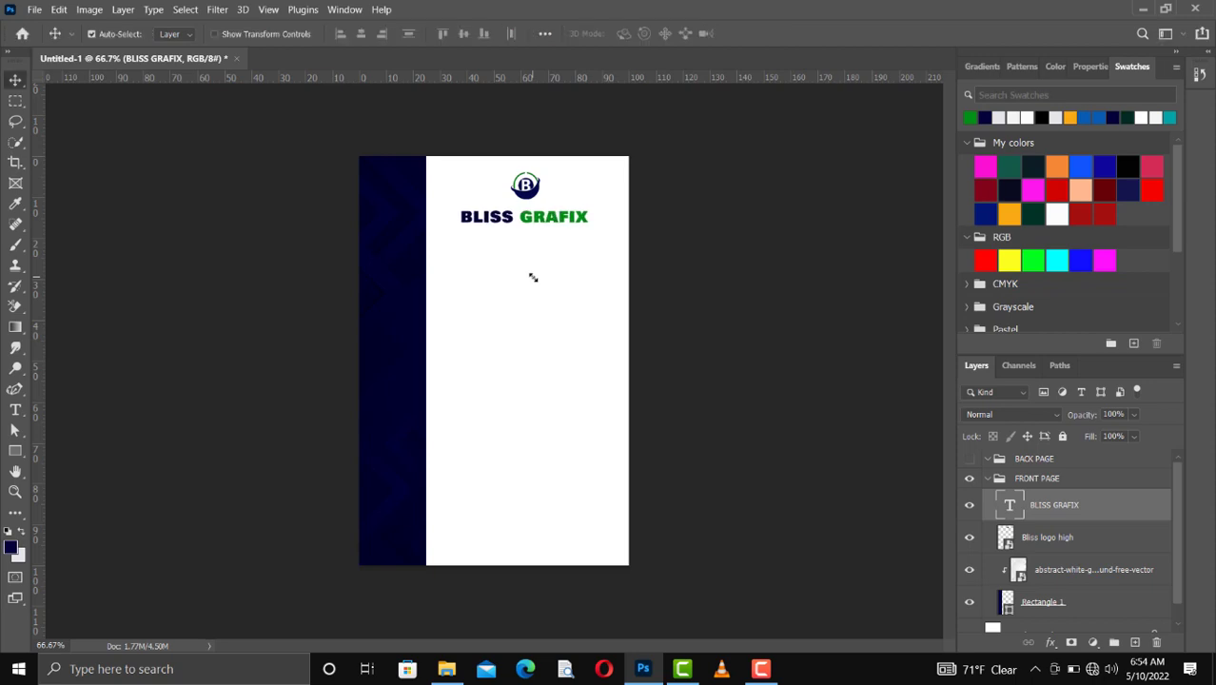
Step: Nudge the BLISS GRAFIX title slightly to the right beneath the logo
key("Right")
key("Right")
key("Right")
key("Right")
key("Right")
key("Right")
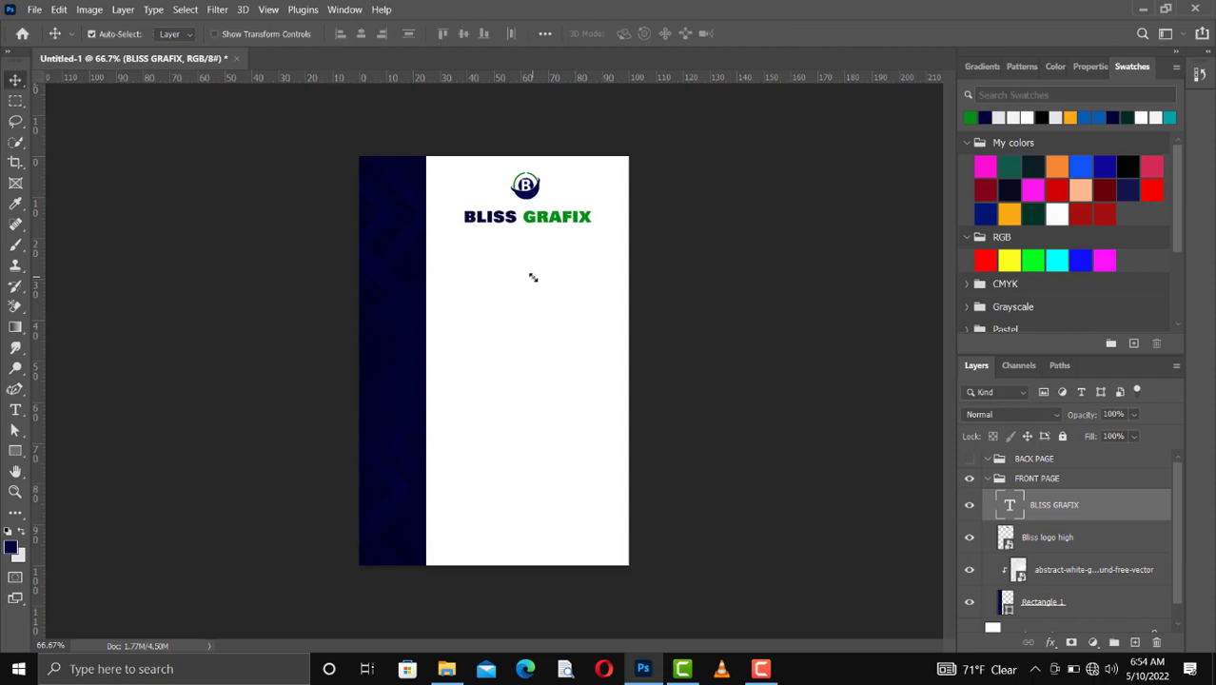
key("Right")
key("Right")
key("Right")
key("Right")
key("Right")
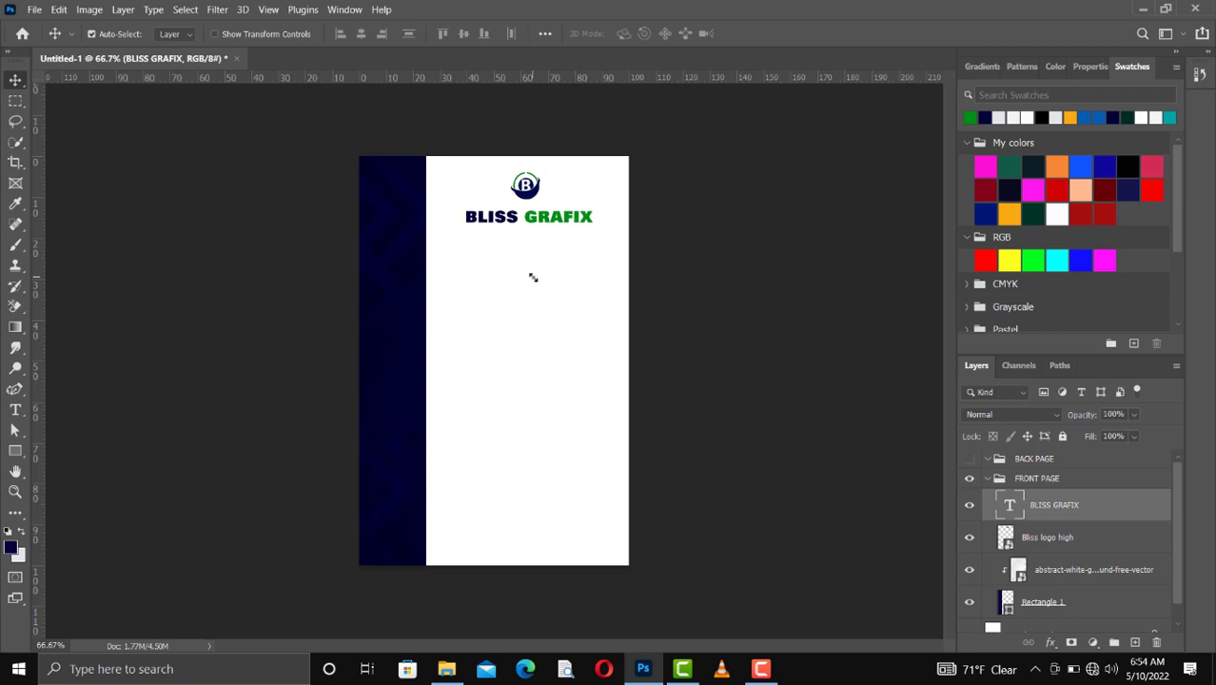
key("Right")
Step: Duplicate the BLISS GRAFIX title and move the copy directly below the original
key("ctrl")
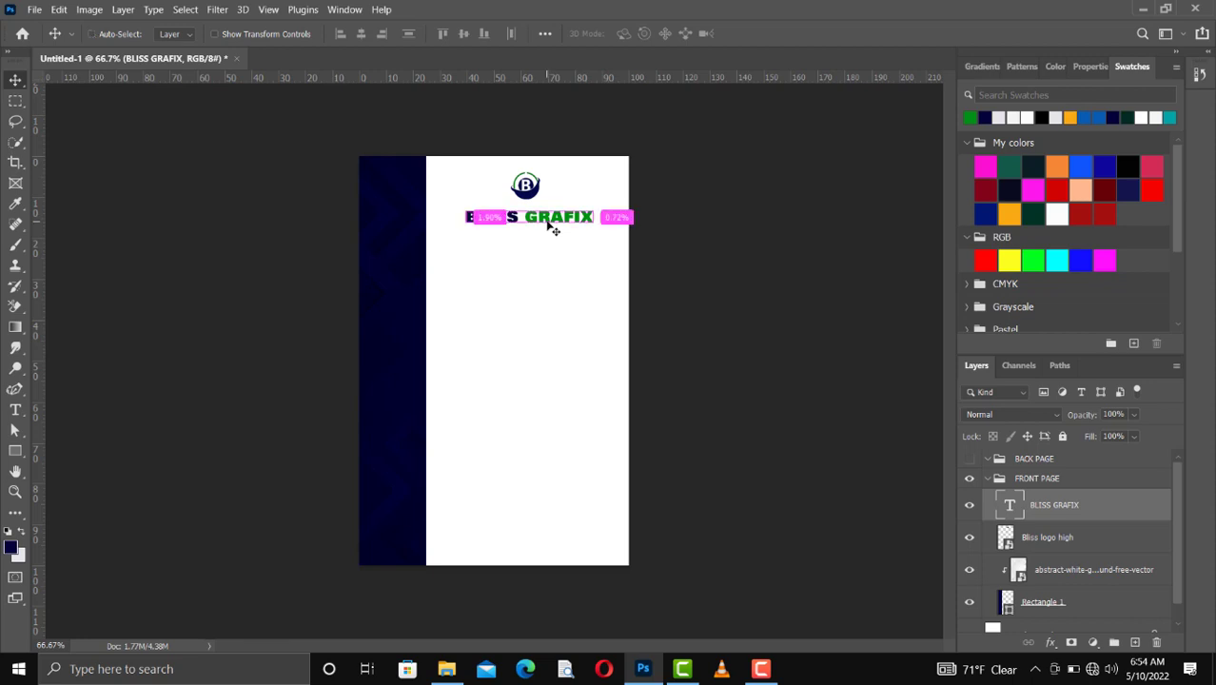
key("ctrl+j")
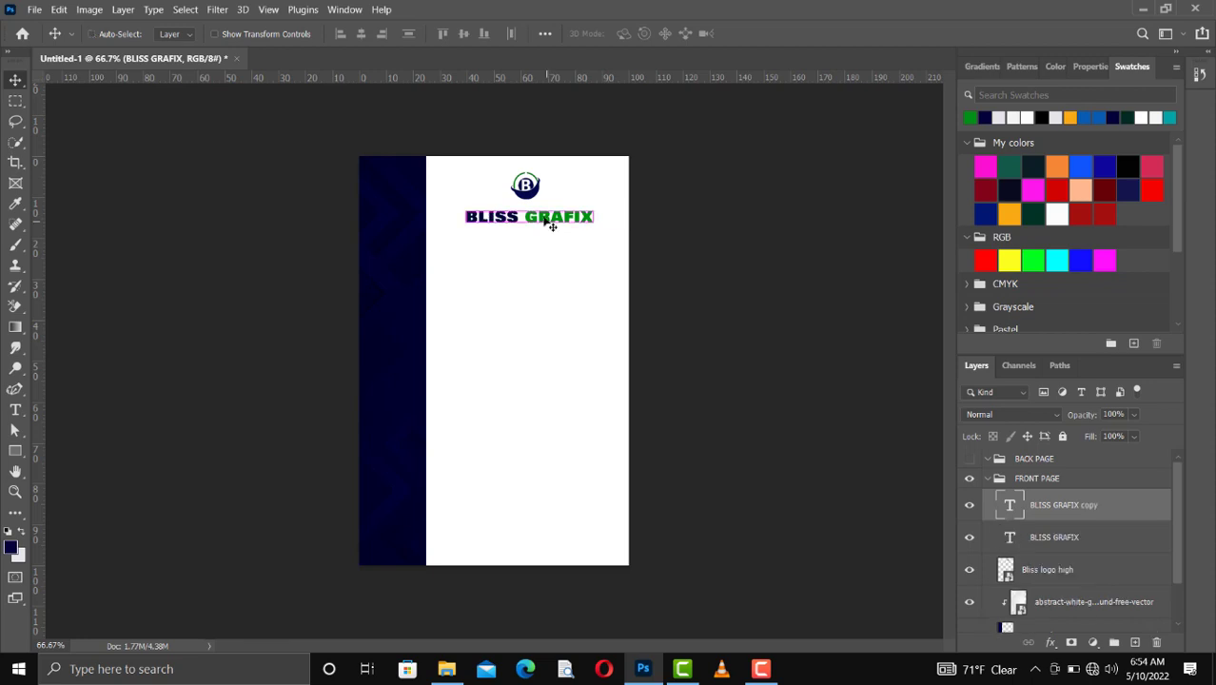
left_click_drag(548, 217, 546, 236)
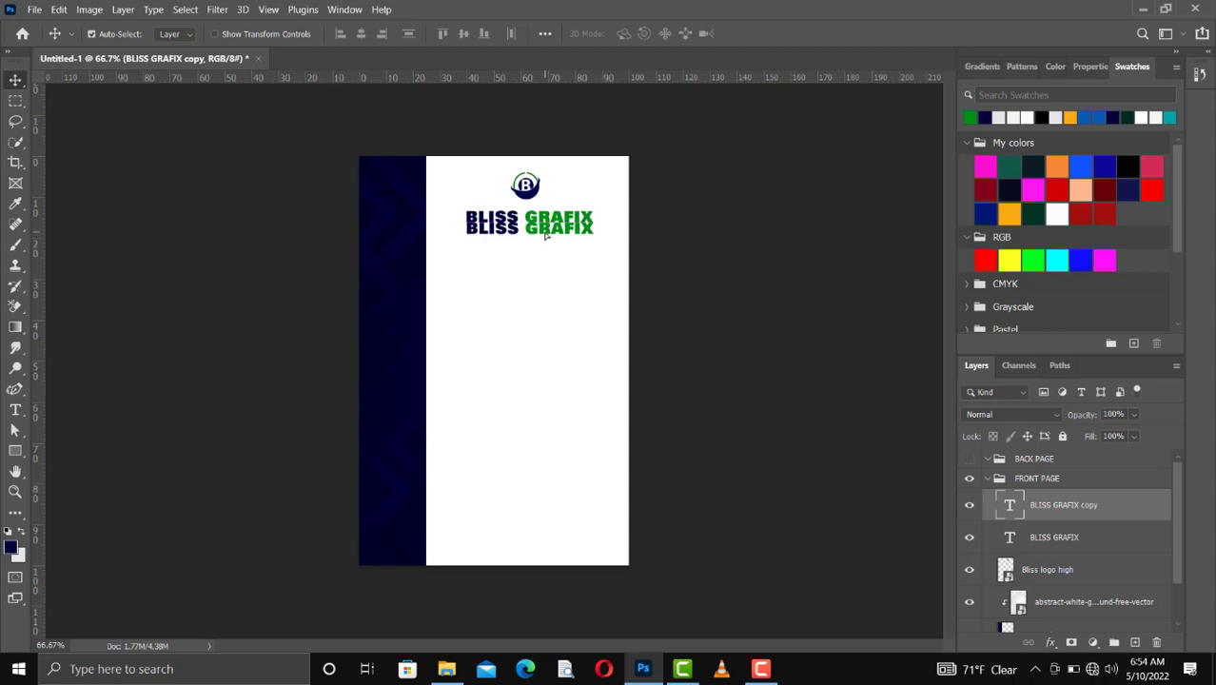
key("shift+Down")
Step: Replace the duplicated title's text with the tagline "house of quality designs"
key("t")
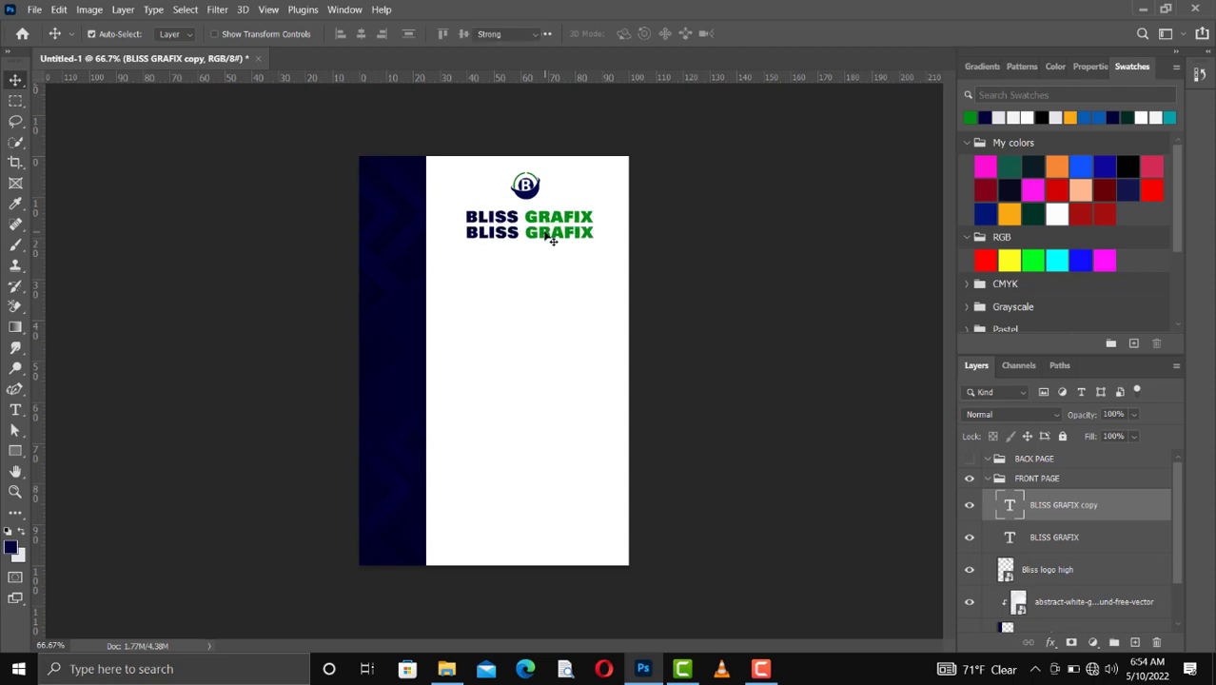
double_click(546, 235)
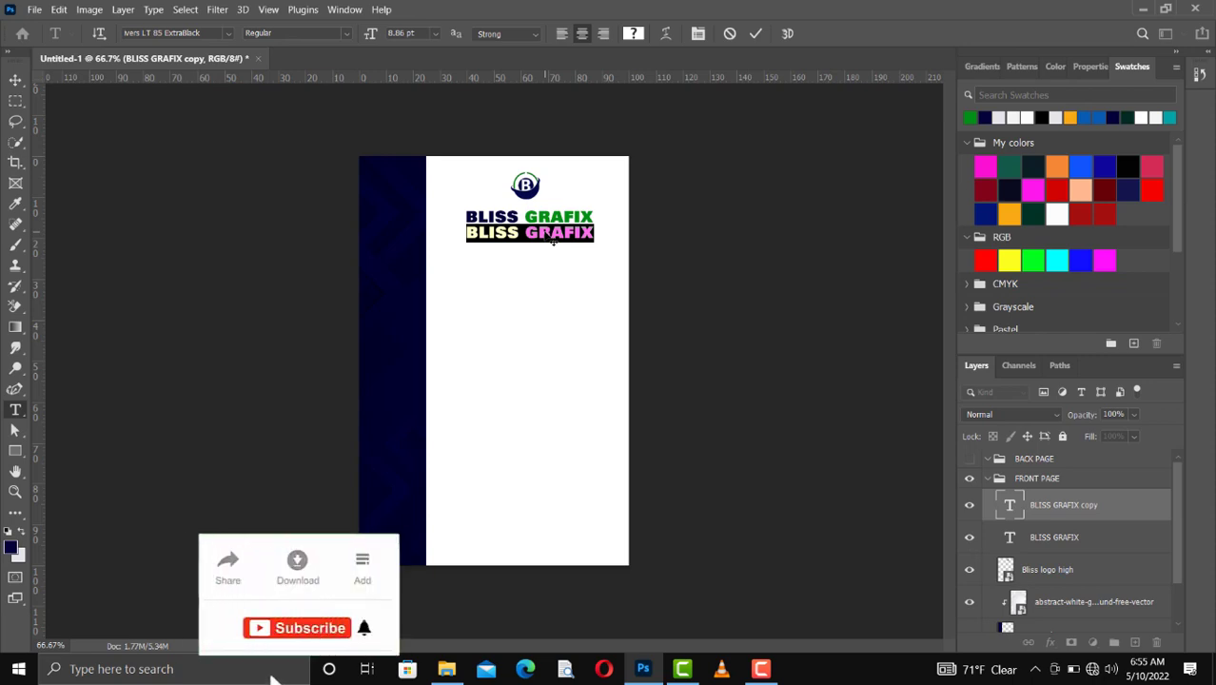
left_click(553, 241)
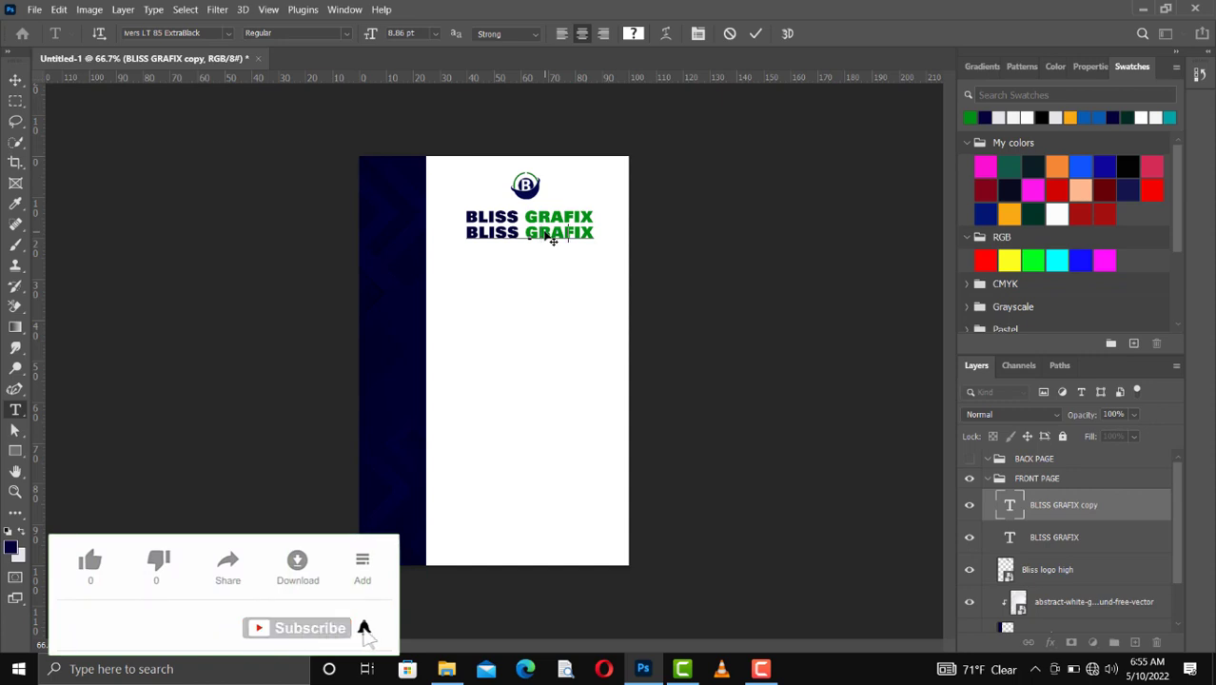
key("ctrl+a")
type("house of qu")
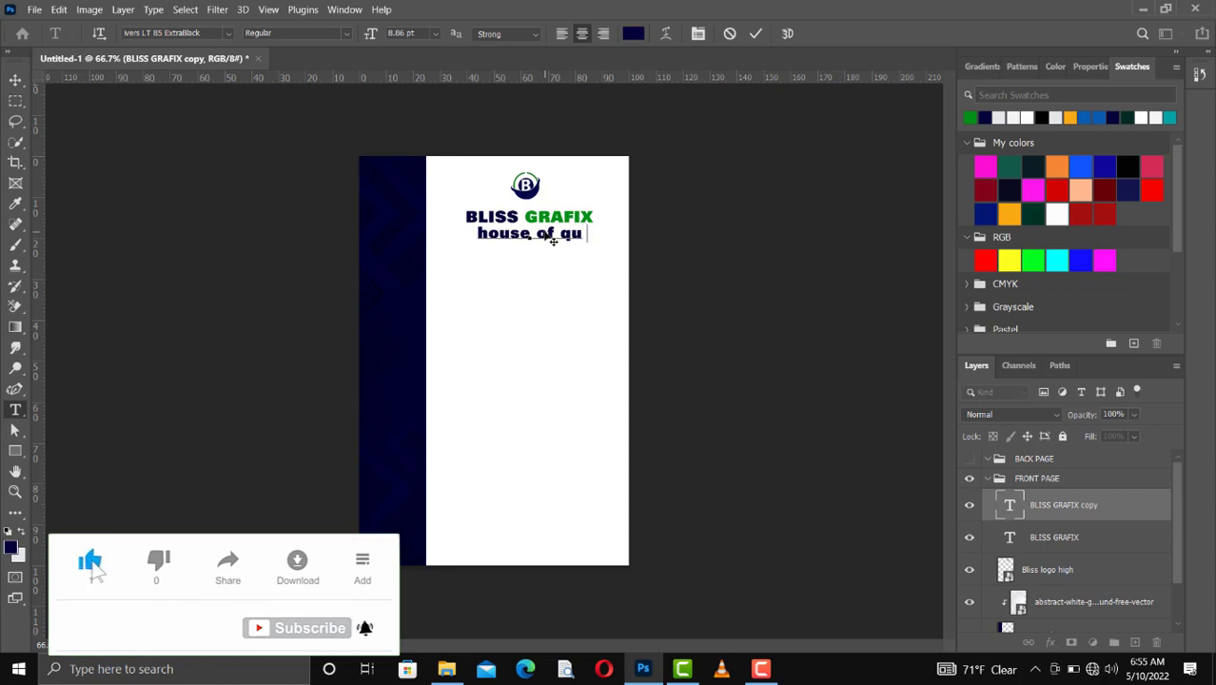
type("ality ")
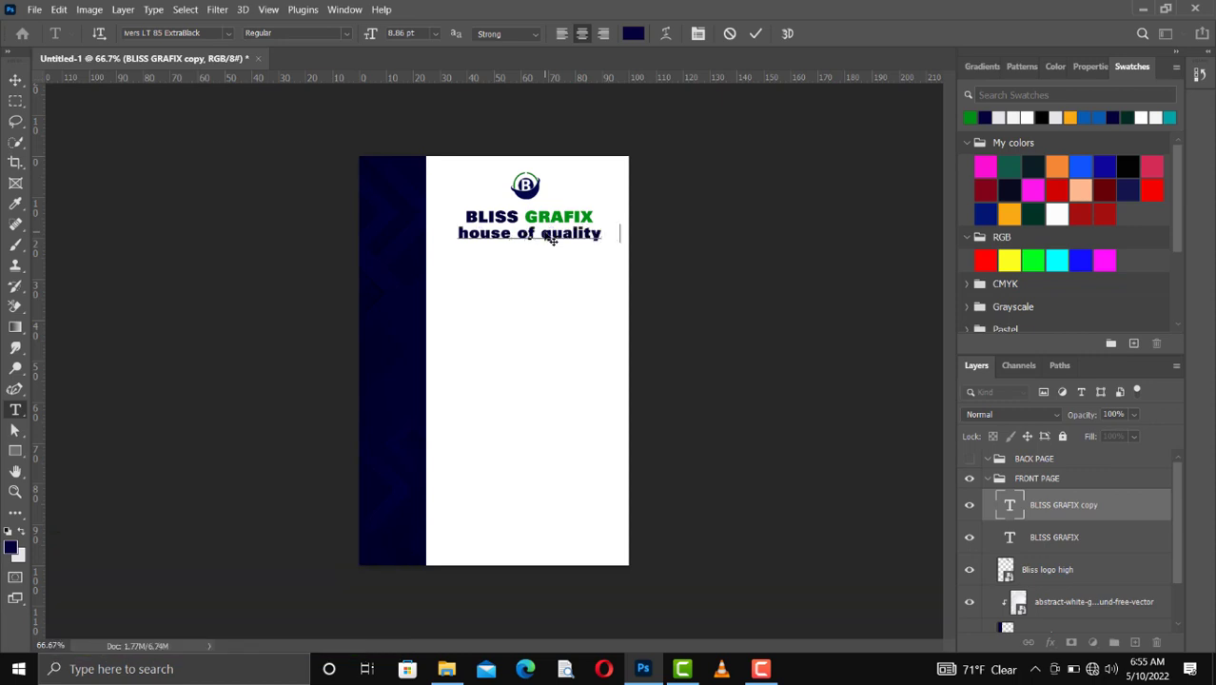
type("  design")
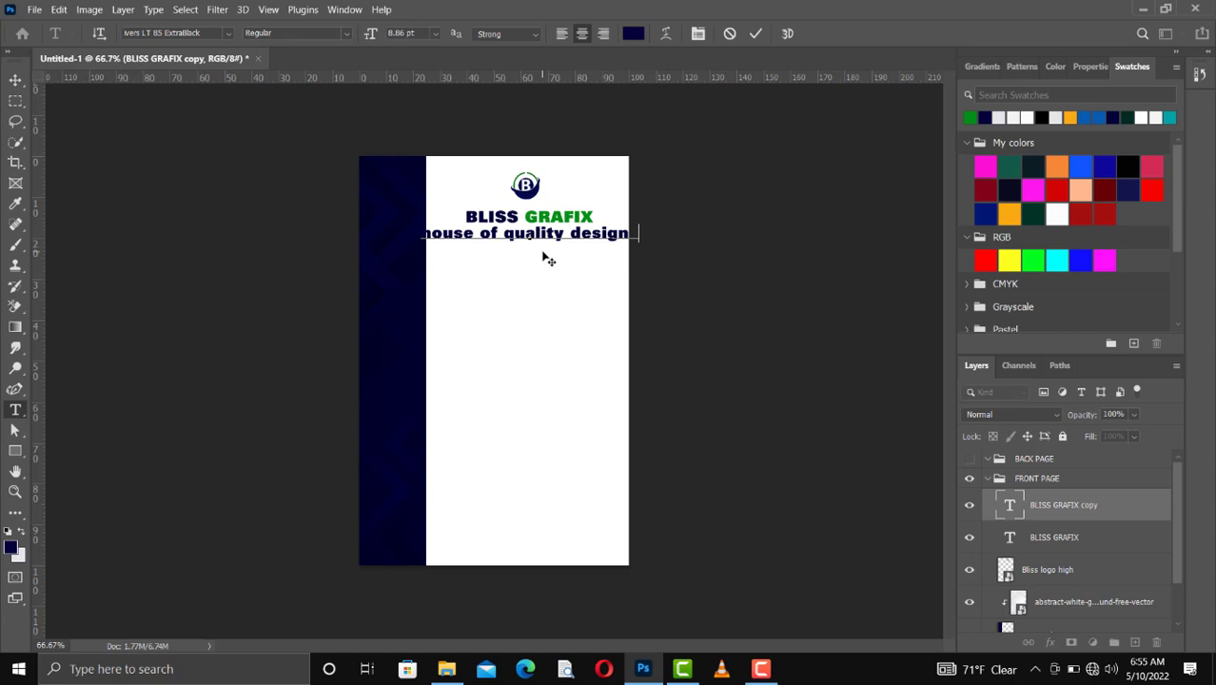
Step: Set the tagline's font to Arial and its size to 6 pt
key("ctrl+a")
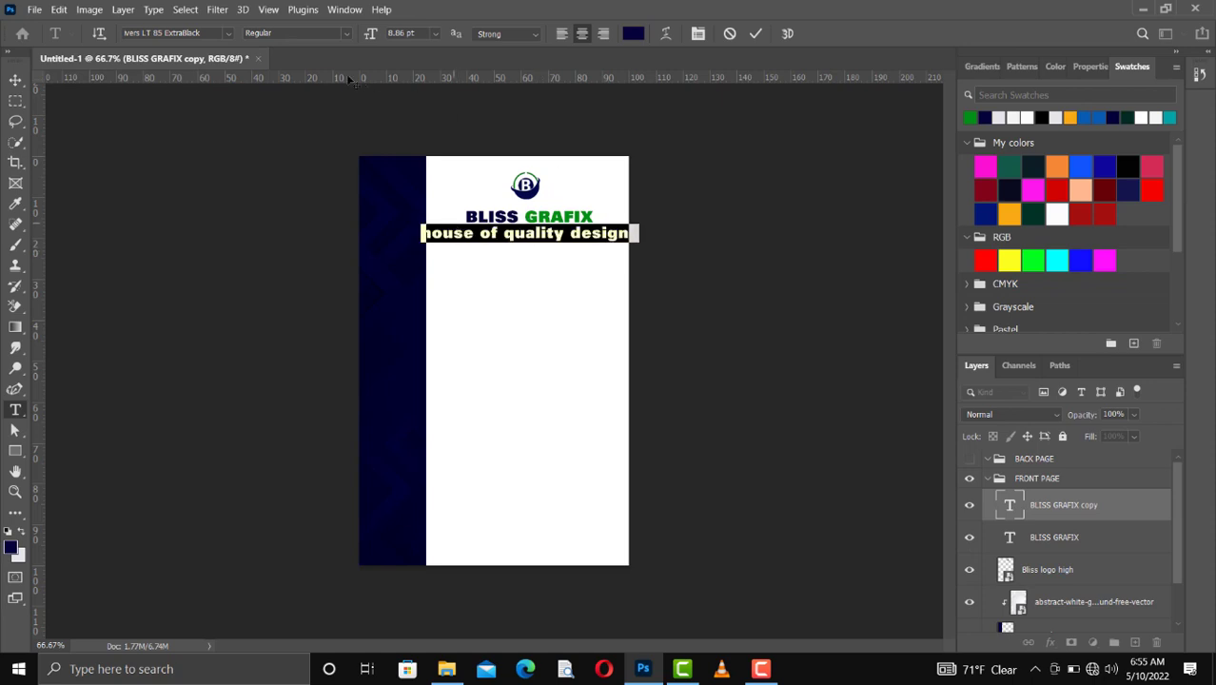
left_click(231, 33)
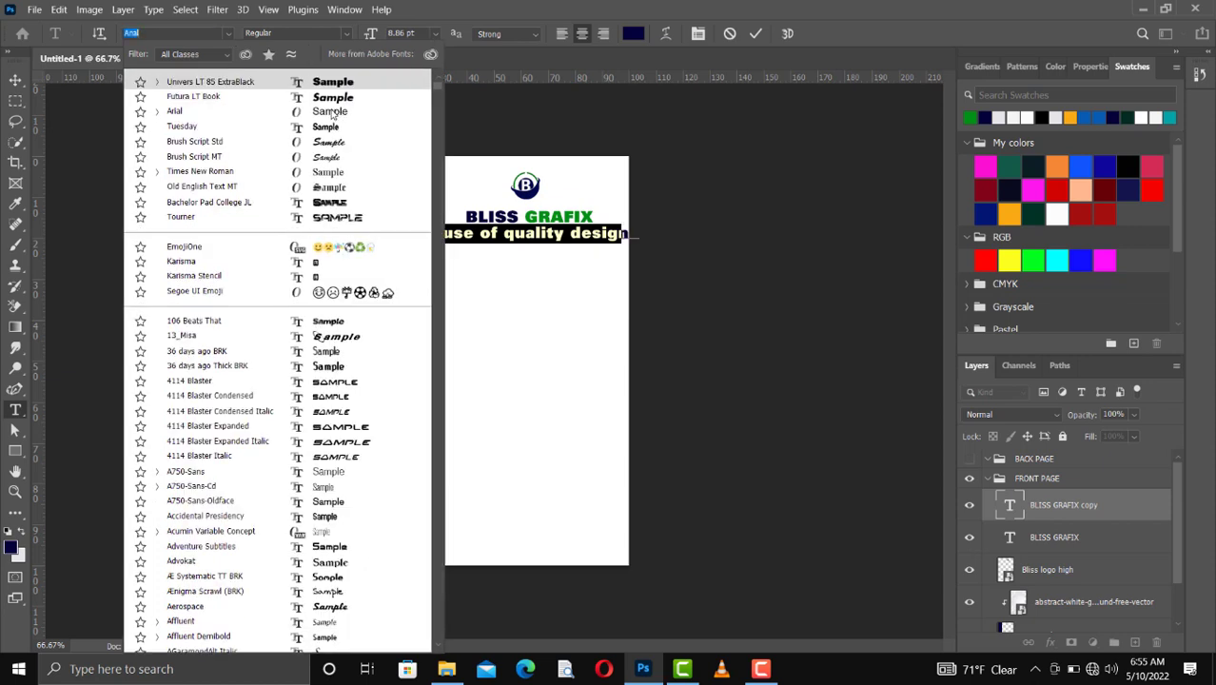
key("Escape")
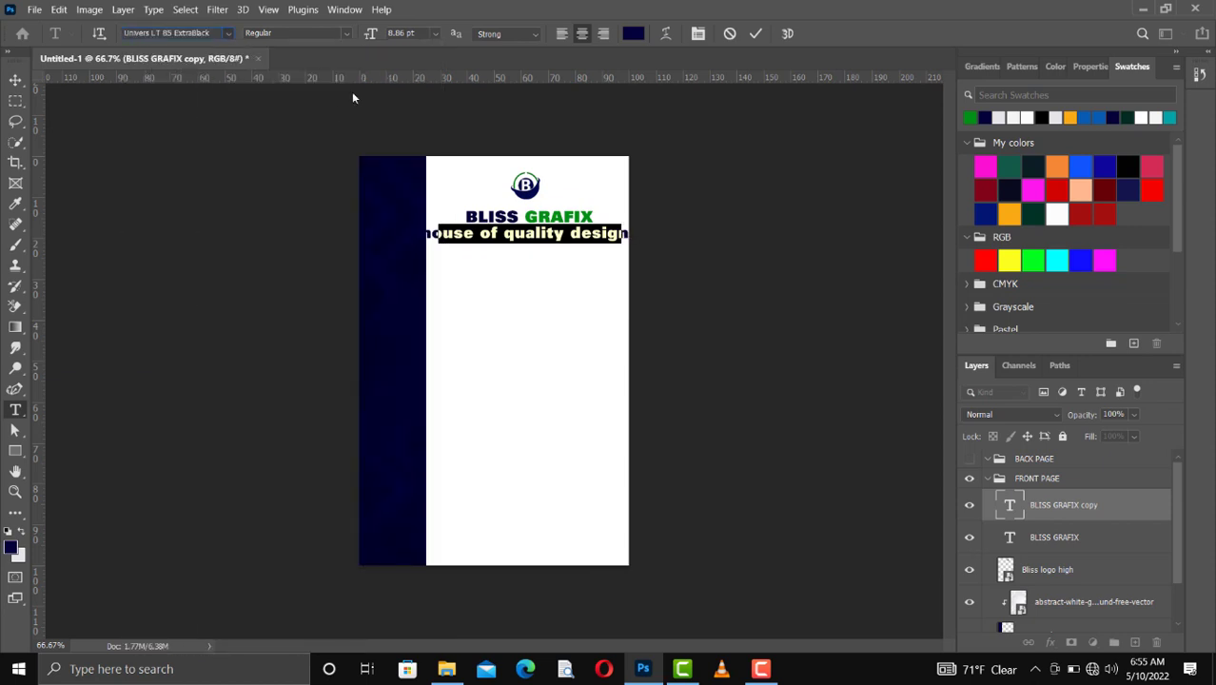
type("Arial")
key("Return")
left_click(435, 33)
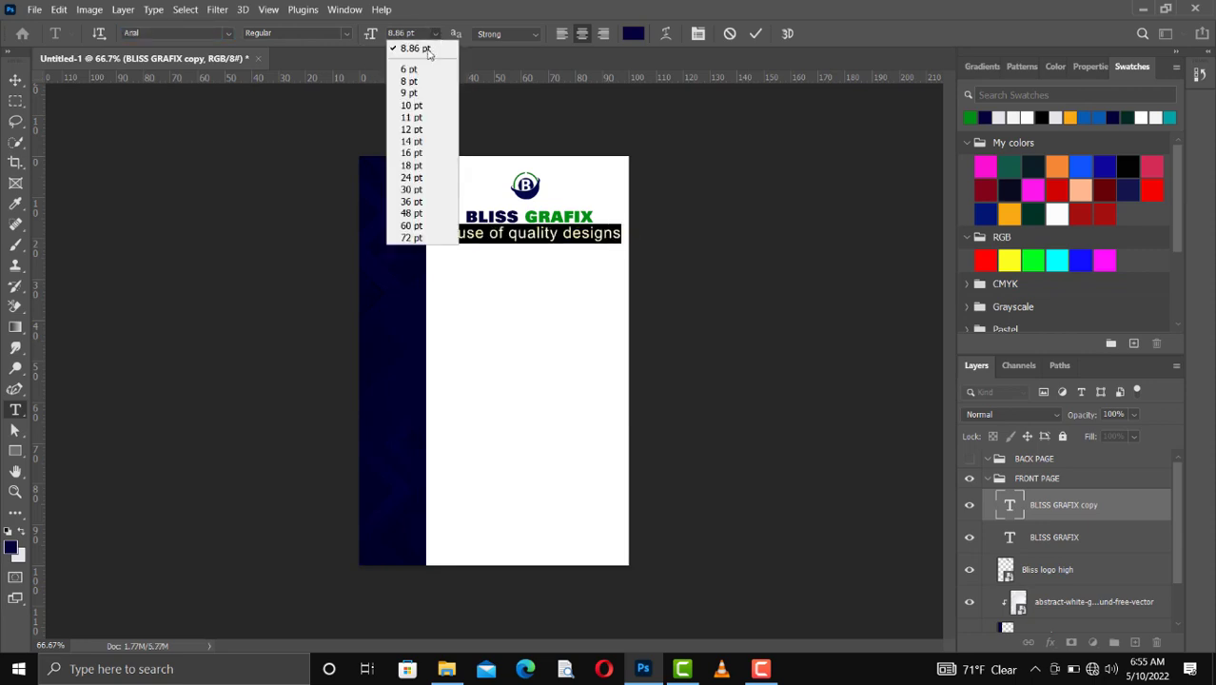
left_click(411, 44)
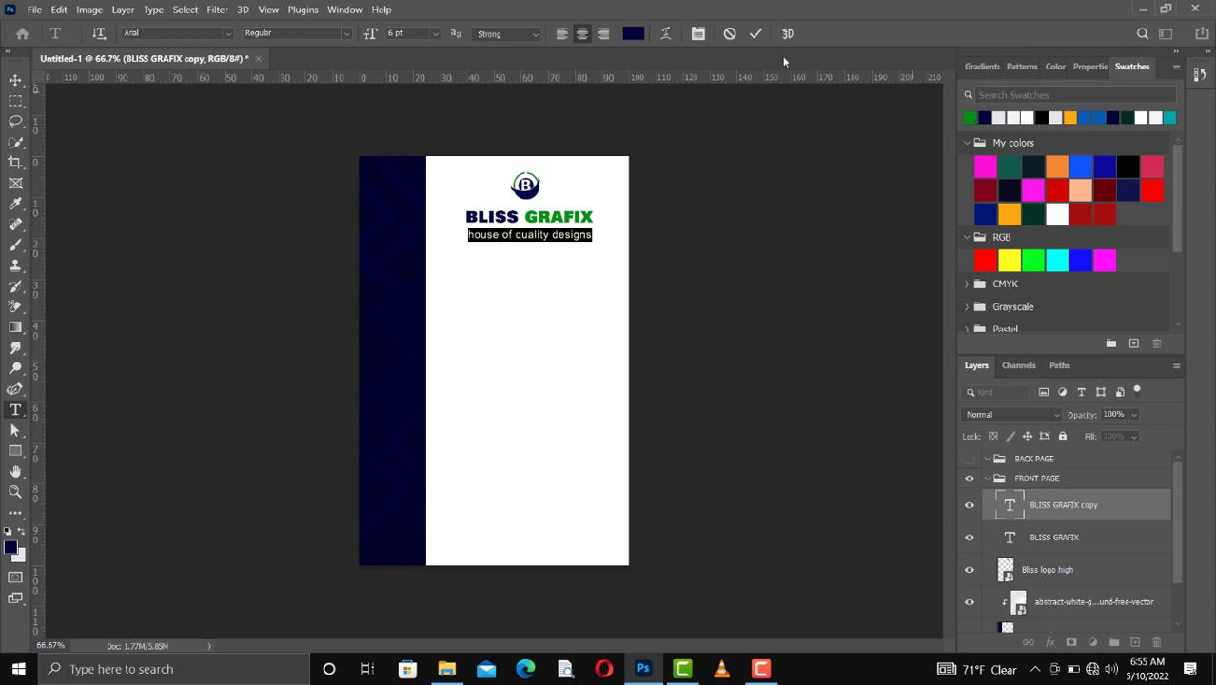
left_click(755, 36)
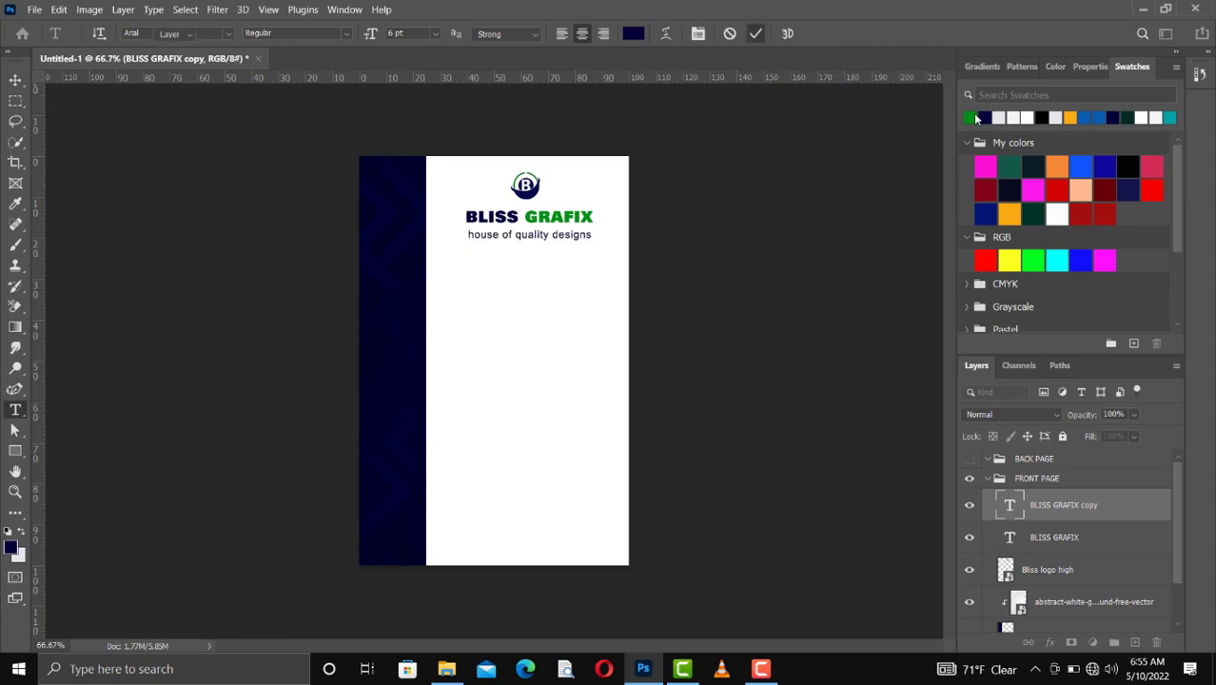
Step: Recolor the tagline with the recently used green and nudge it up and slightly left, closer to the title
left_click(970, 117, "ctrl")
key("ctrl+BackSpace")
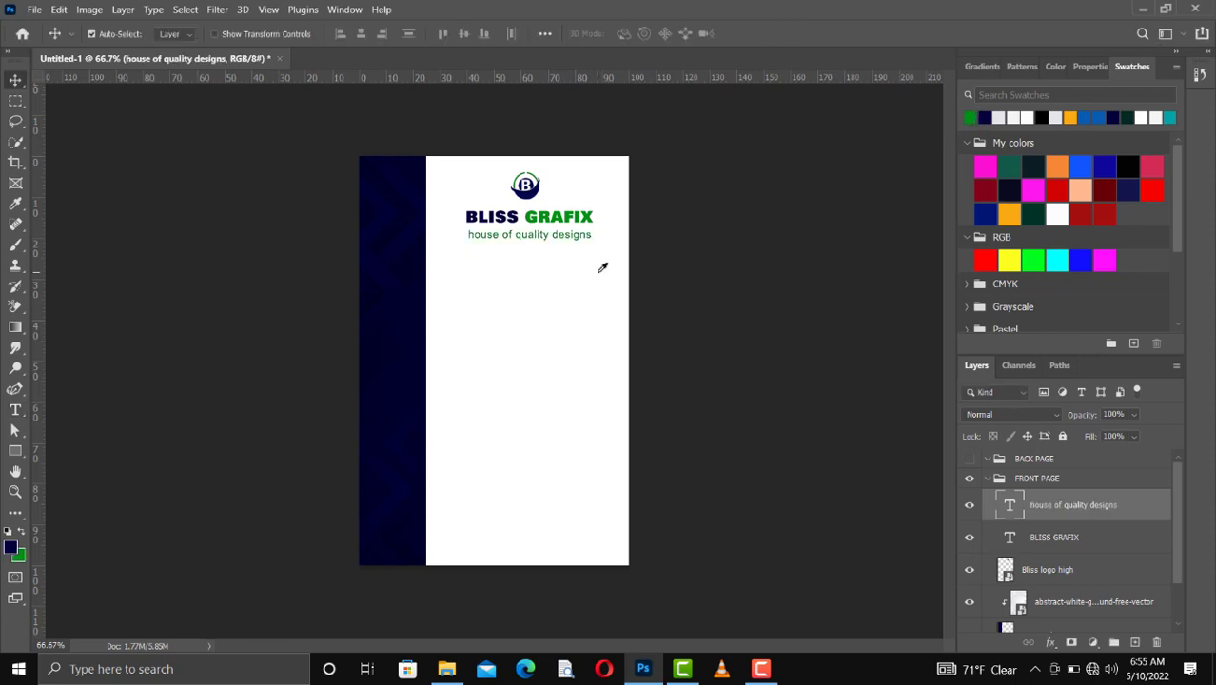
key("Up")
key("Up")
key("Up")
key("Up")
key("Up")
key("Up")
key("Up")
key("Left")
key("Left")
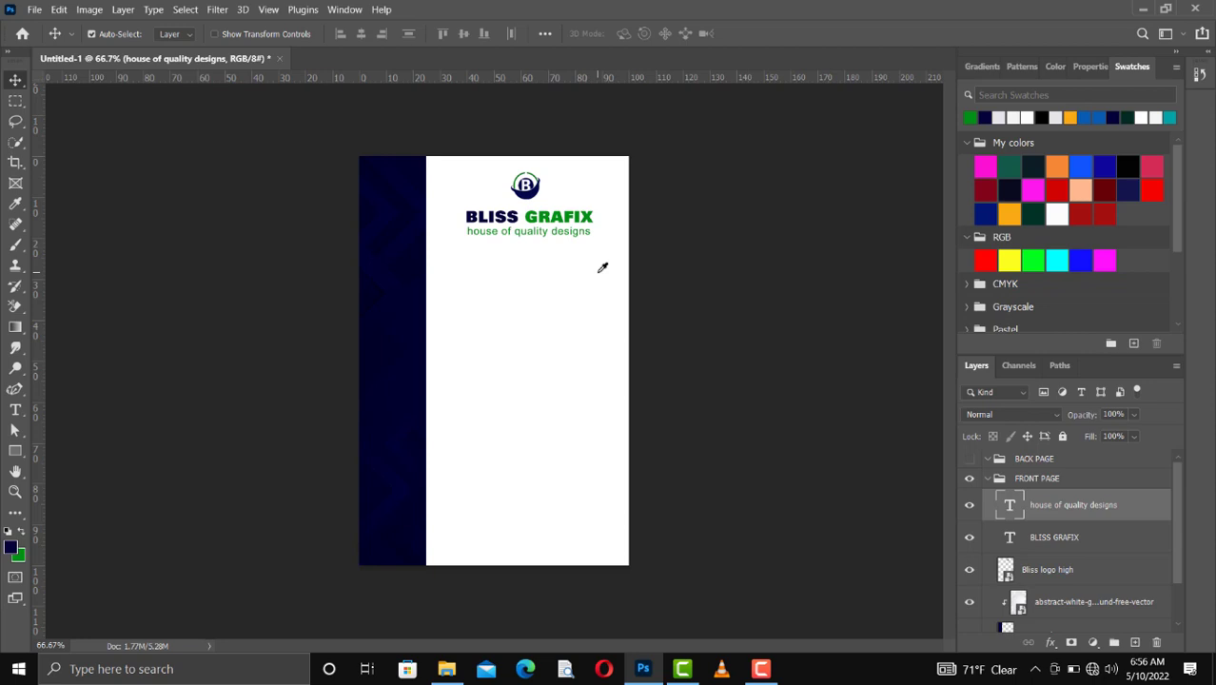
key("Up")
Step: Draw a navy circle about 209 by 210 px on the white area below the tagline with the Ellipse tool
key("ctrl+plus")
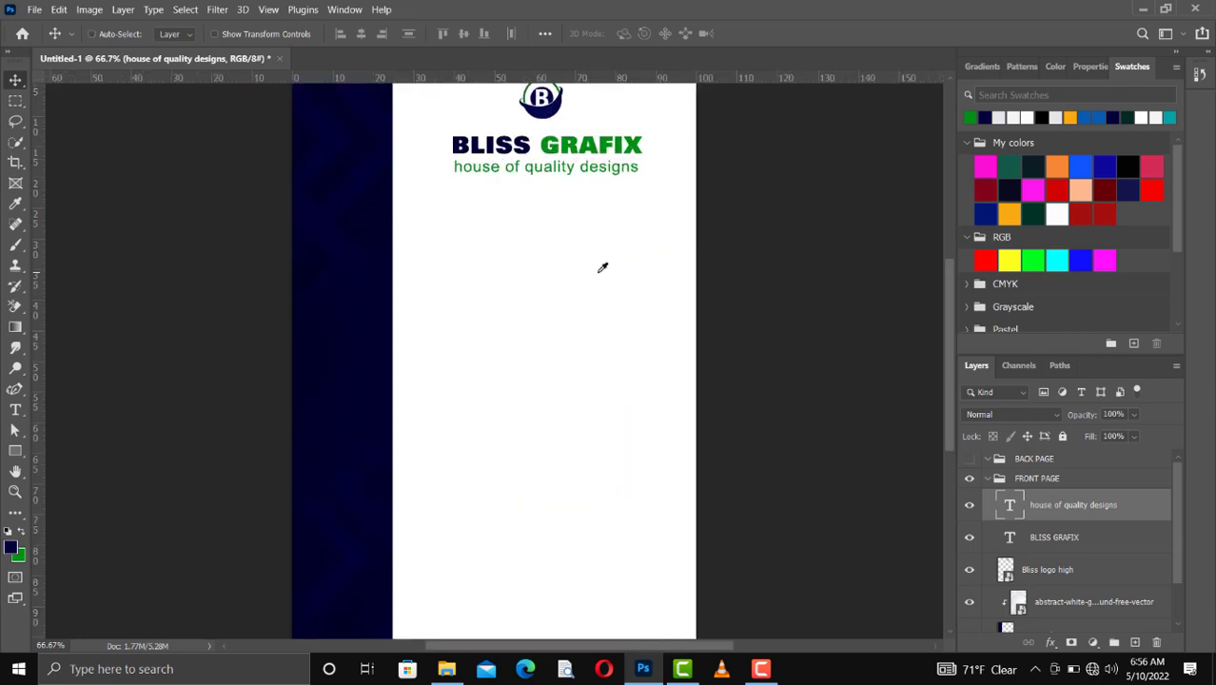
scroll(602, 267, "up", 2)
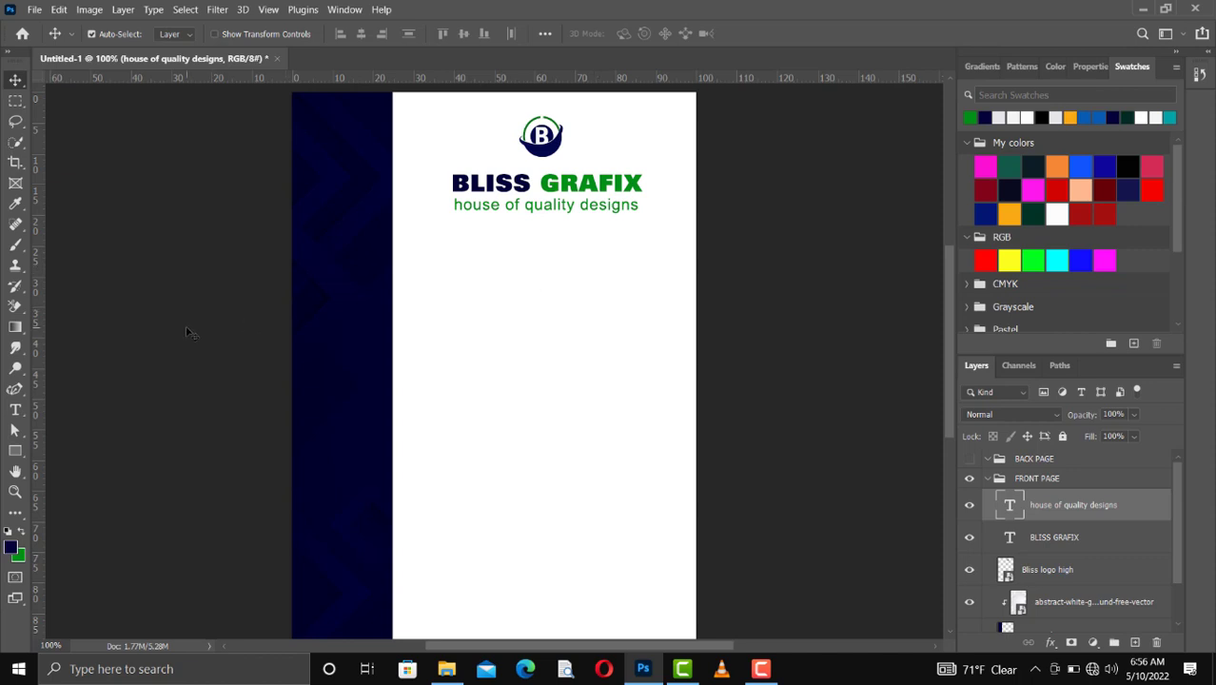
left_click(22, 452)
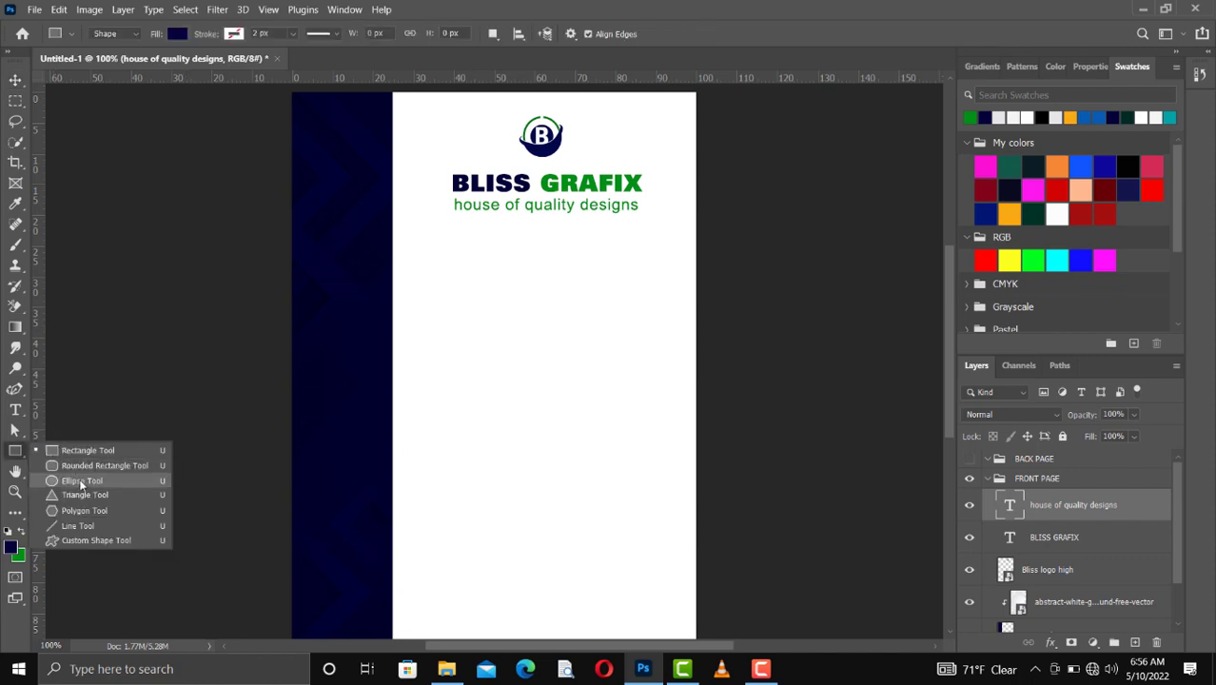
left_click(81, 481)
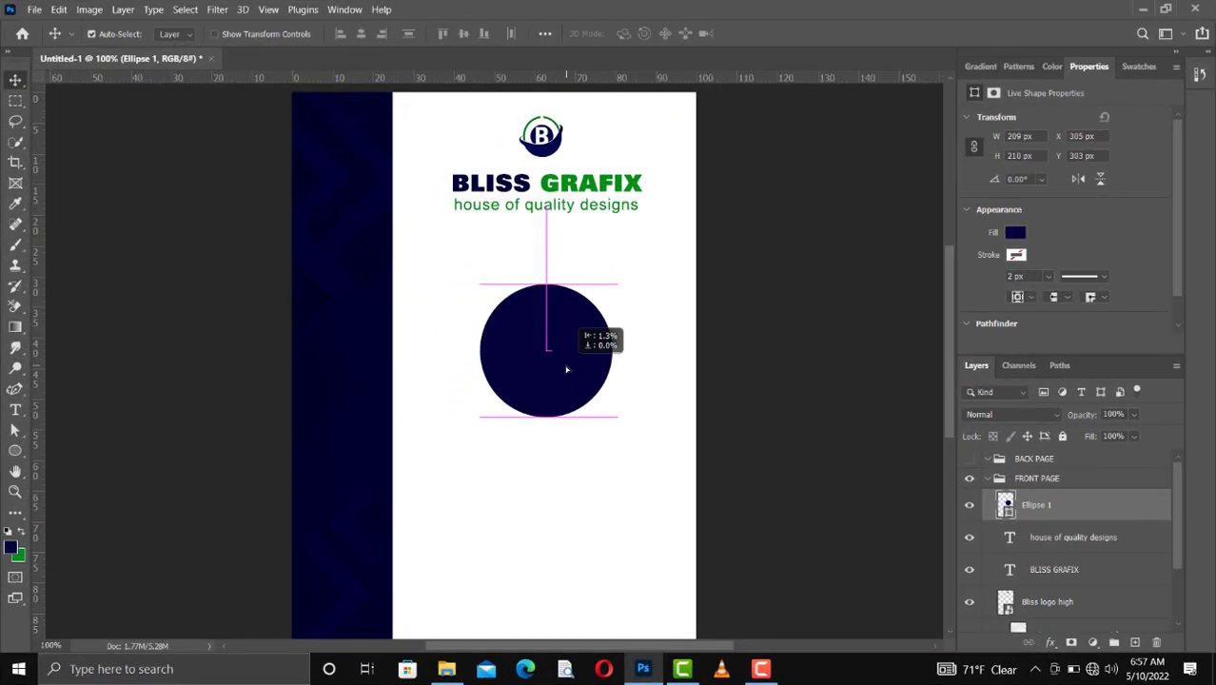
left_click_drag(566, 369, 566, 369)
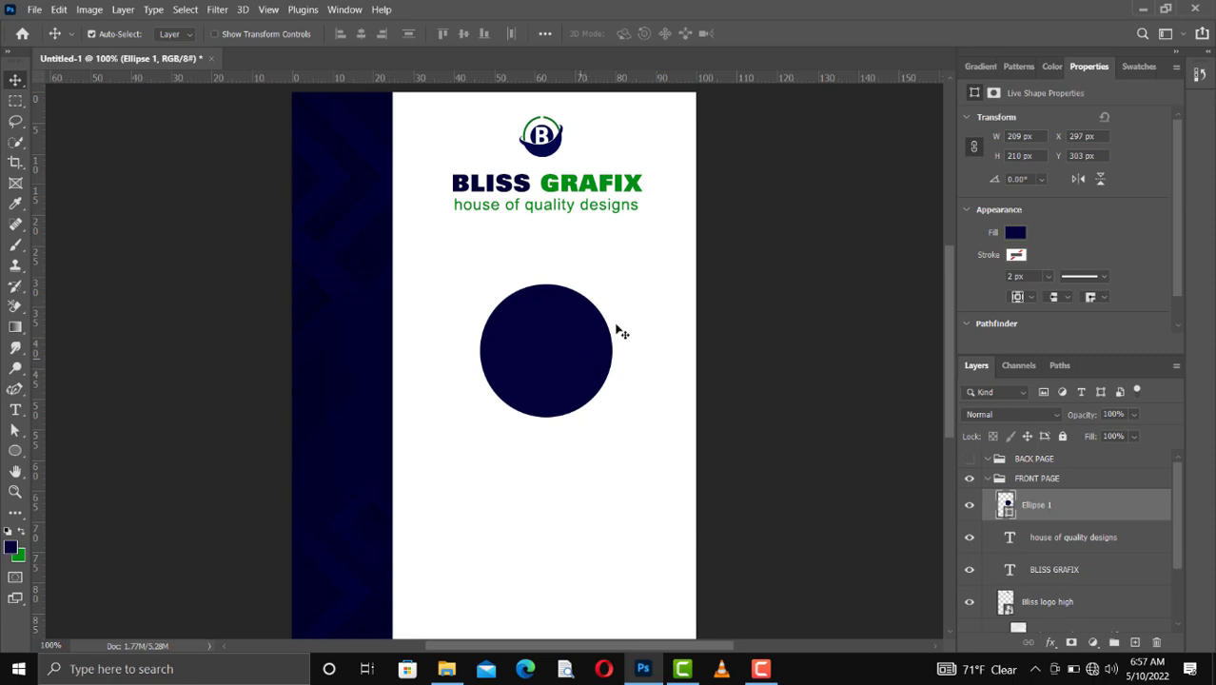
Step: Remove the circle's fill and give it a stroke in the recently used navy
left_click(1016, 234)
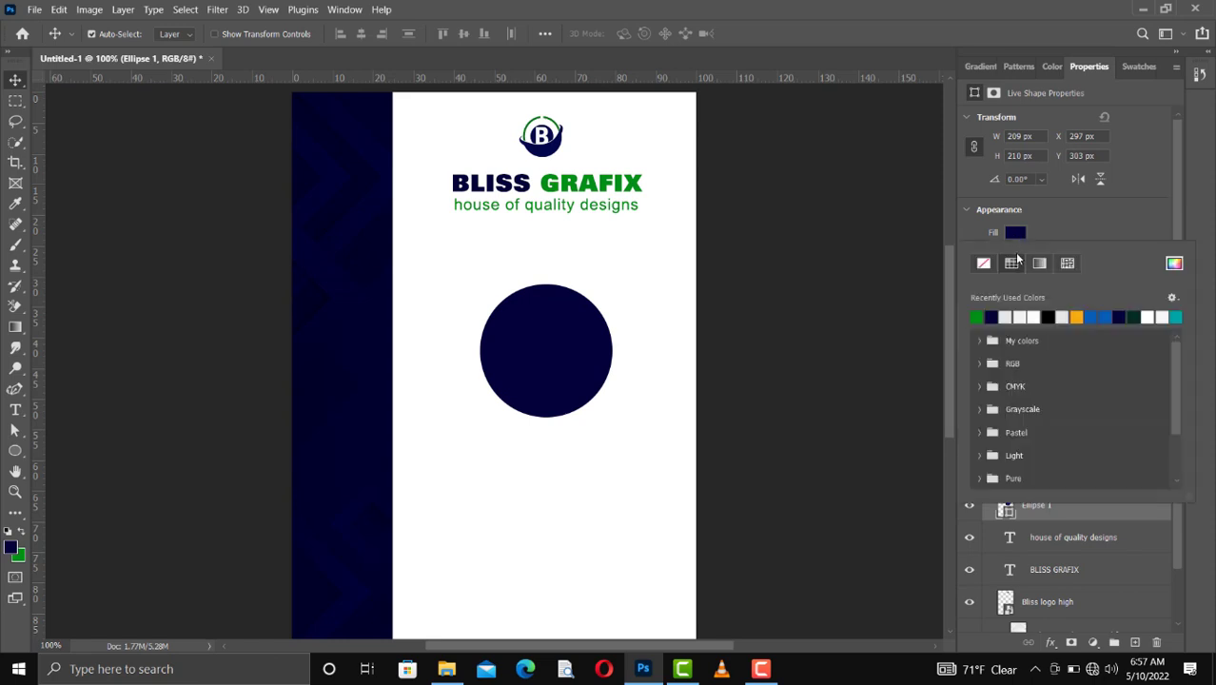
left_click(983, 264)
left_click(1055, 228)
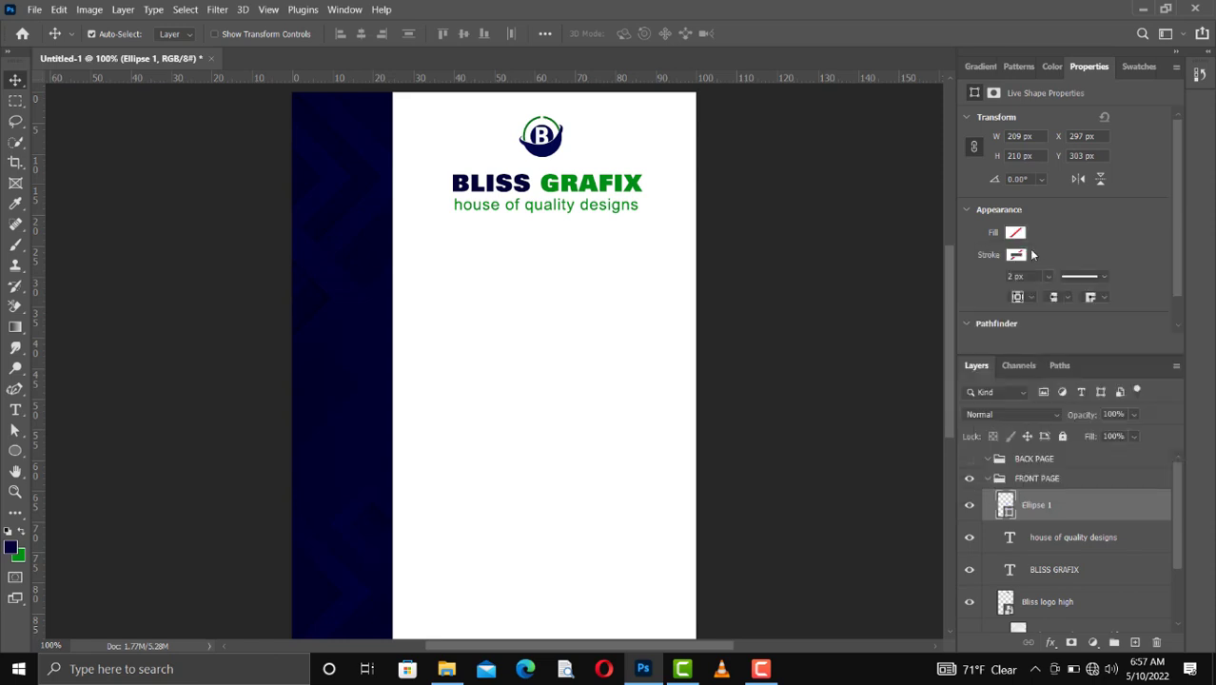
left_click(1016, 255)
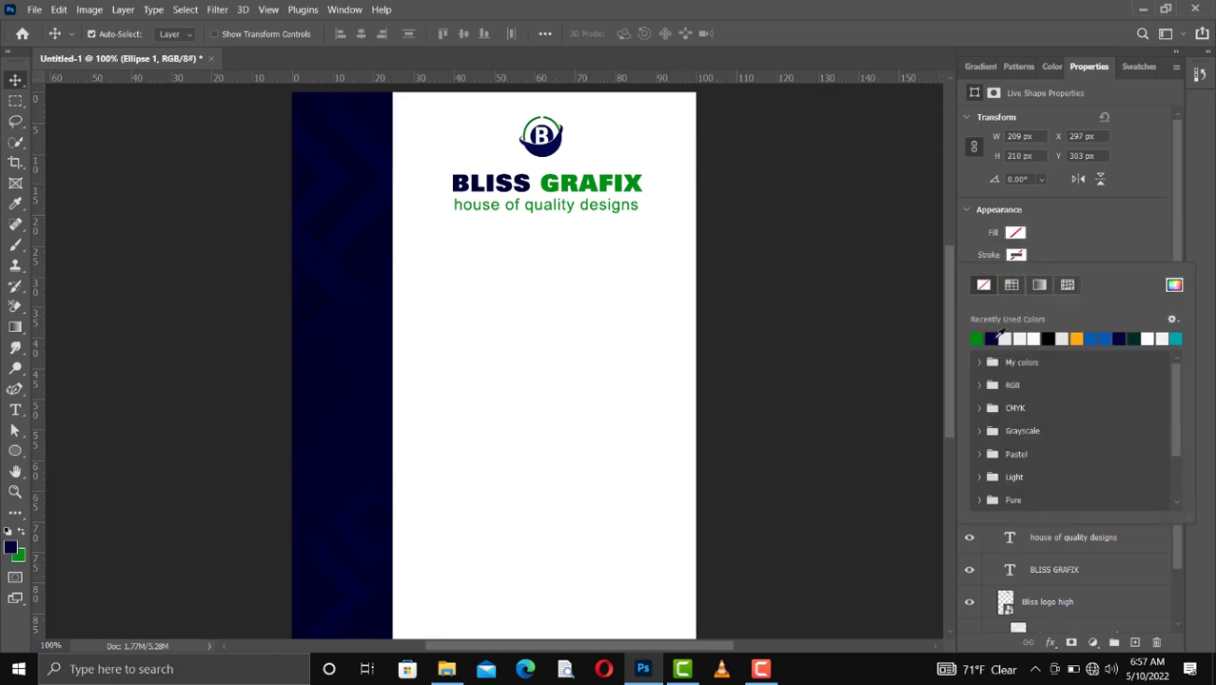
left_click(992, 338)
left_click(1060, 244)
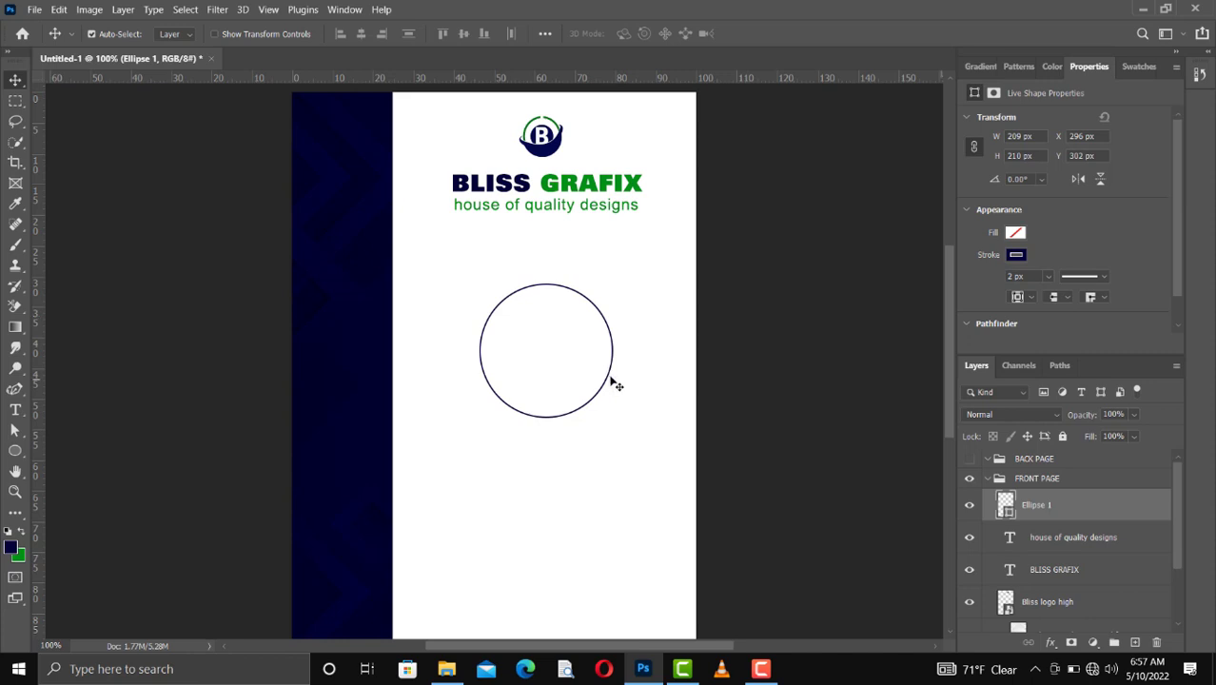
Step: Change the circle's stroke to the dotted line style and set its width to 5 px
left_click(1105, 277)
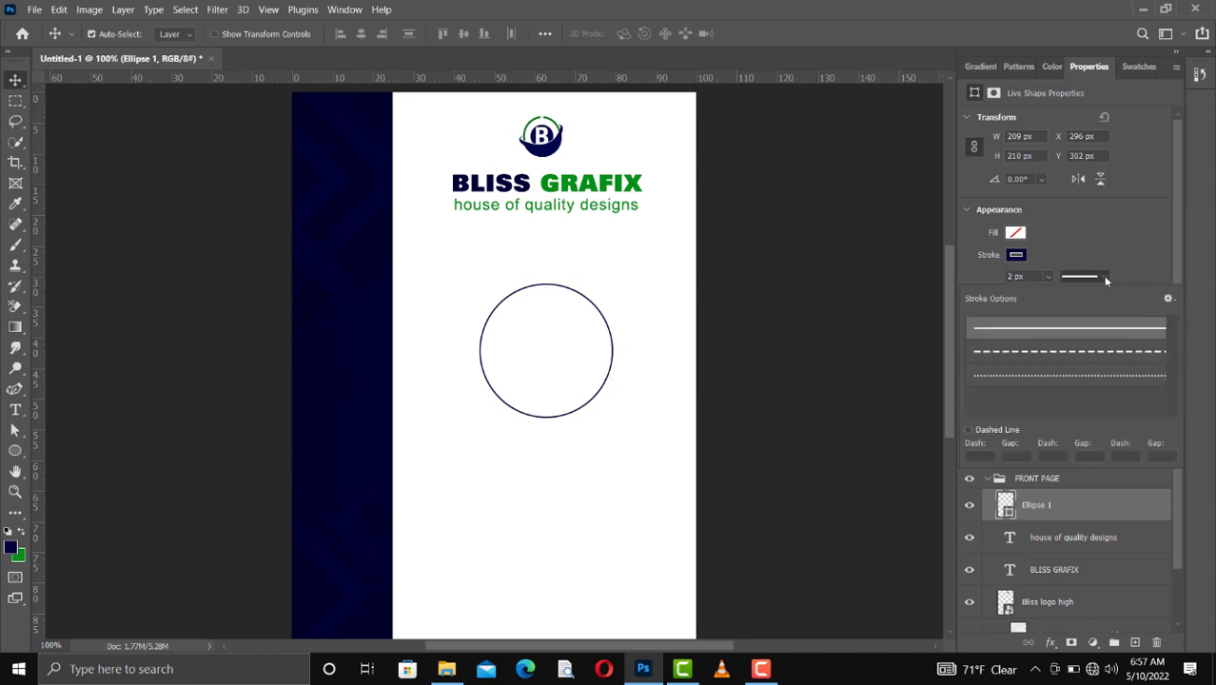
left_click(1051, 376)
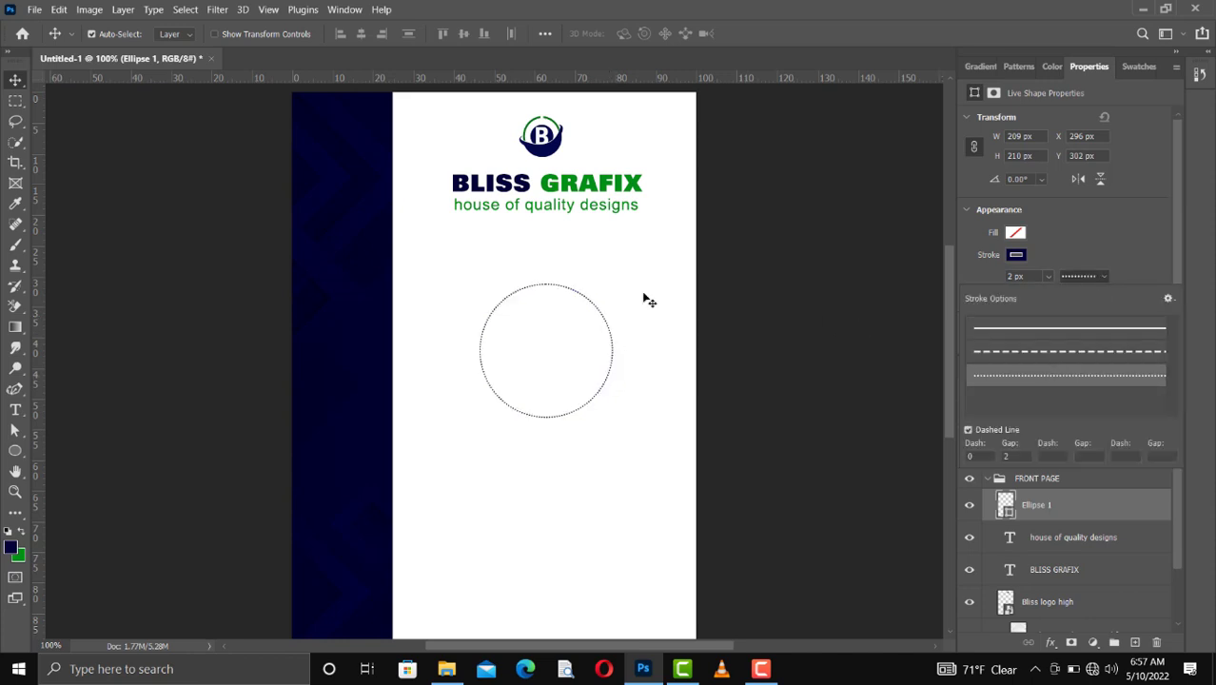
left_click(1047, 276)
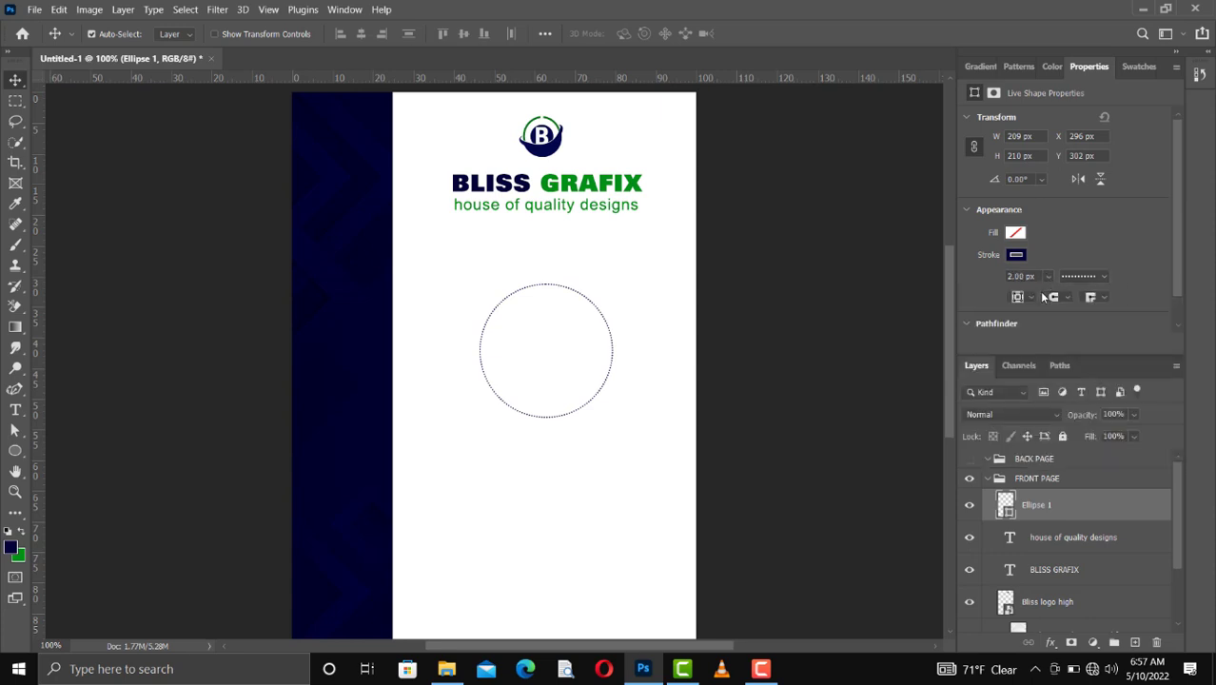
left_click(1047, 276)
left_click_drag(1054, 297, 1007, 276)
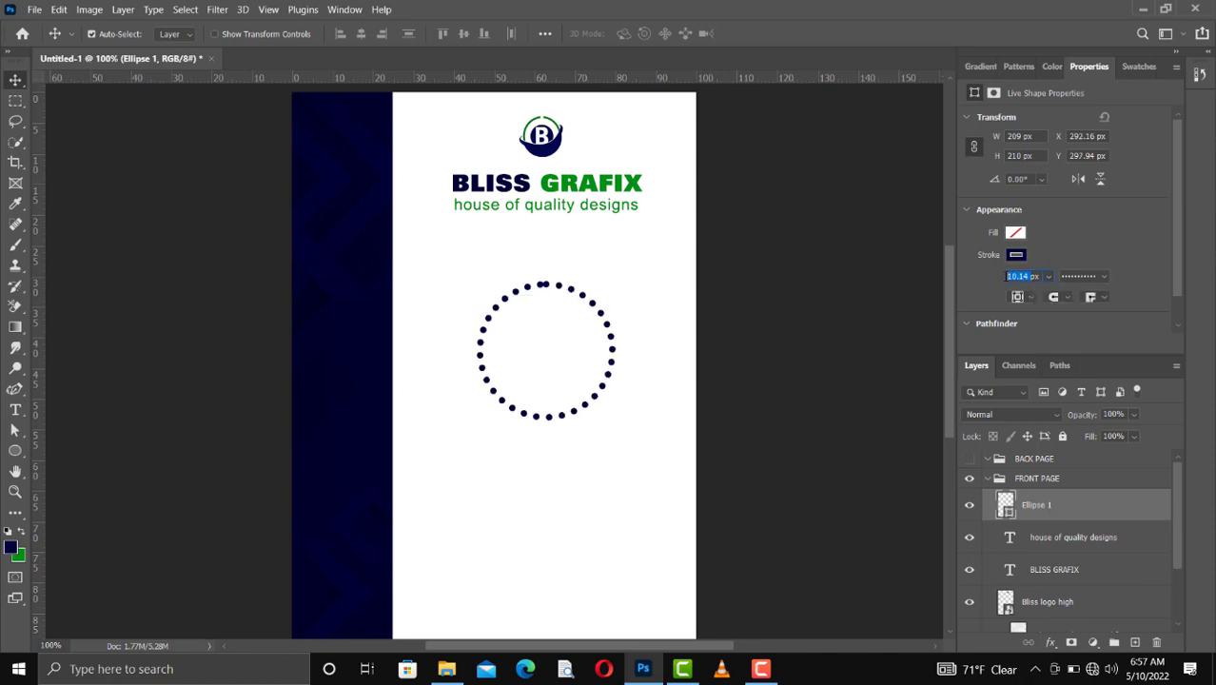
type("5")
key("Return")
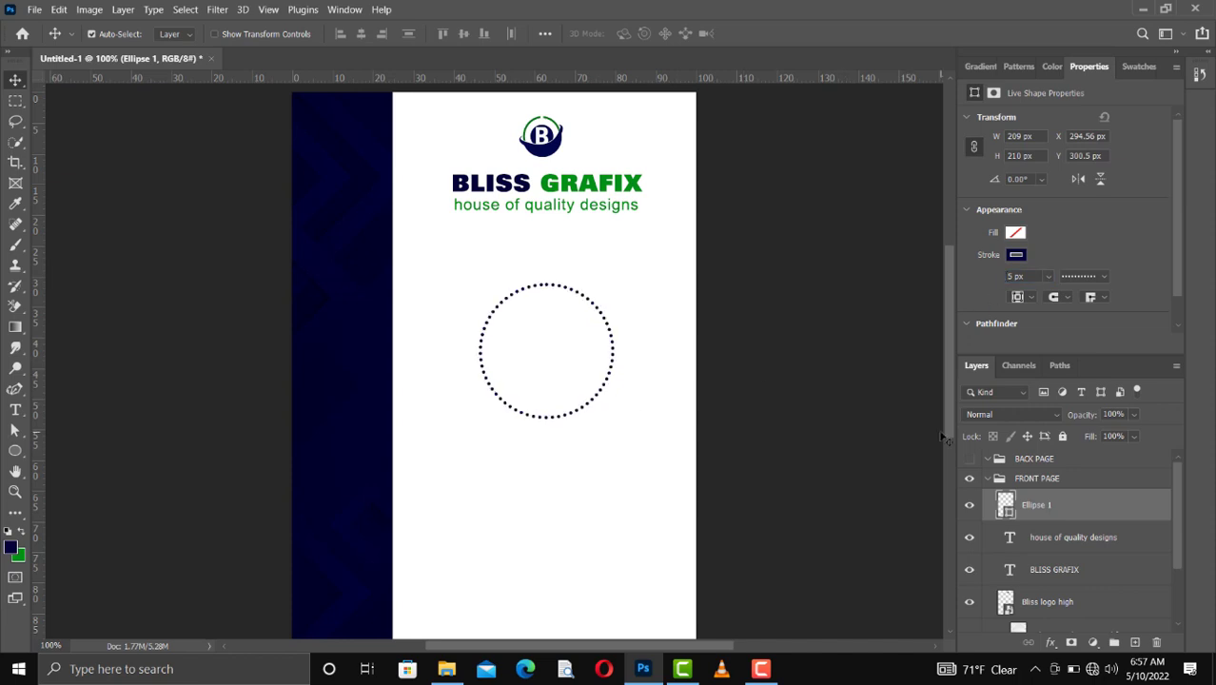
Step: Duplicate the dotted circle and give the copy a navy fill with no stroke
key("ctrl")
key("ctrl+j")
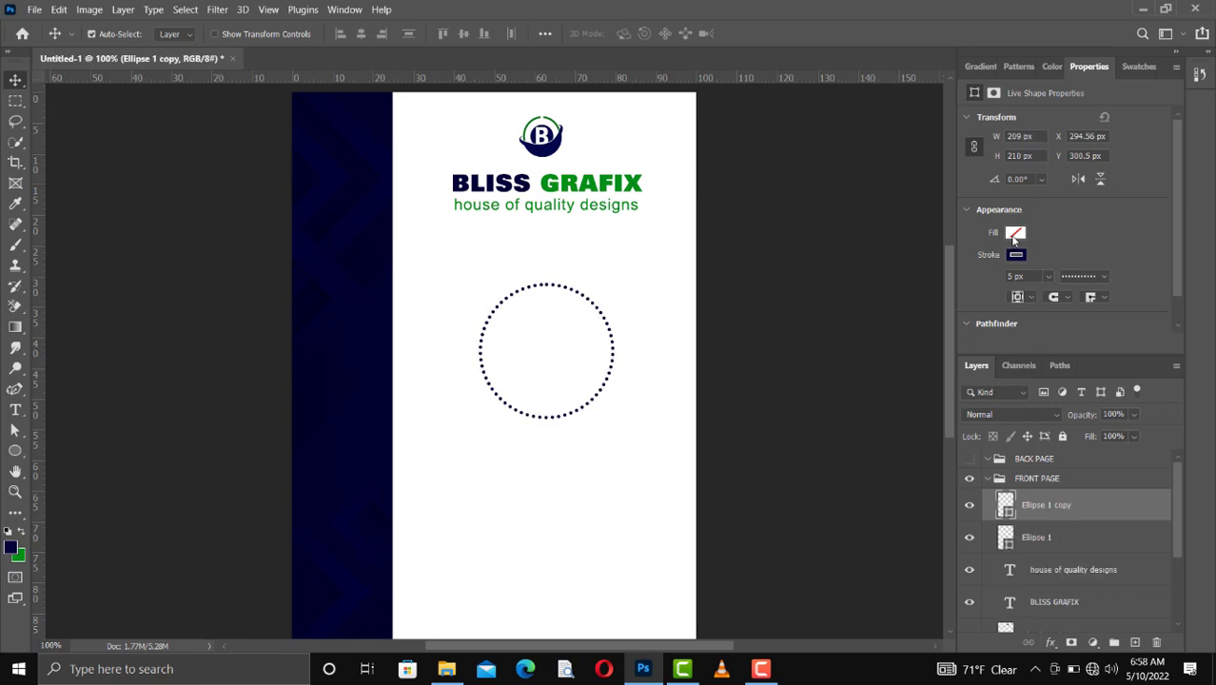
left_click(1014, 233)
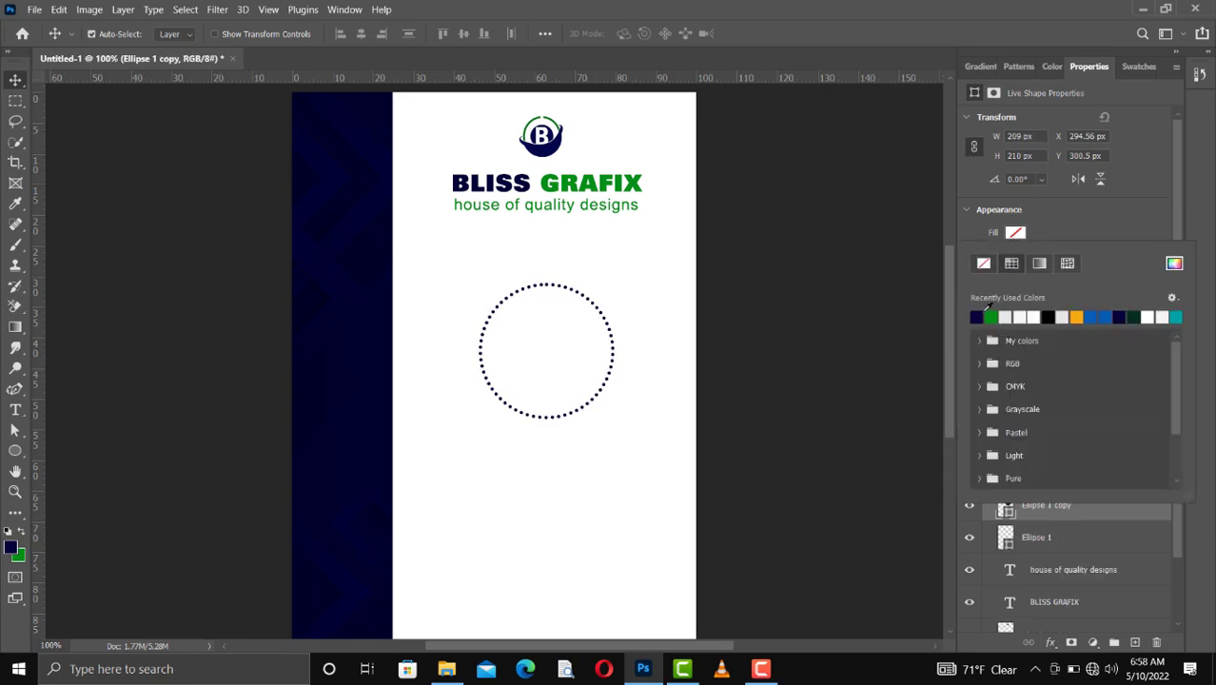
left_click(978, 317)
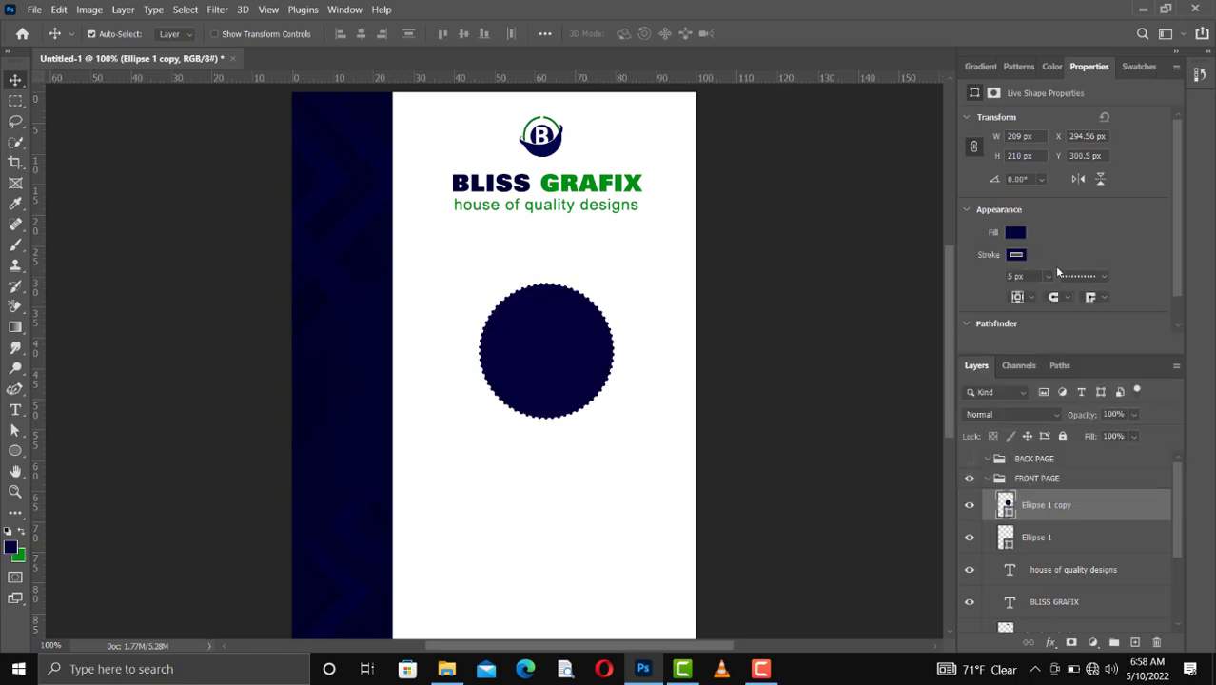
left_click(1016, 255)
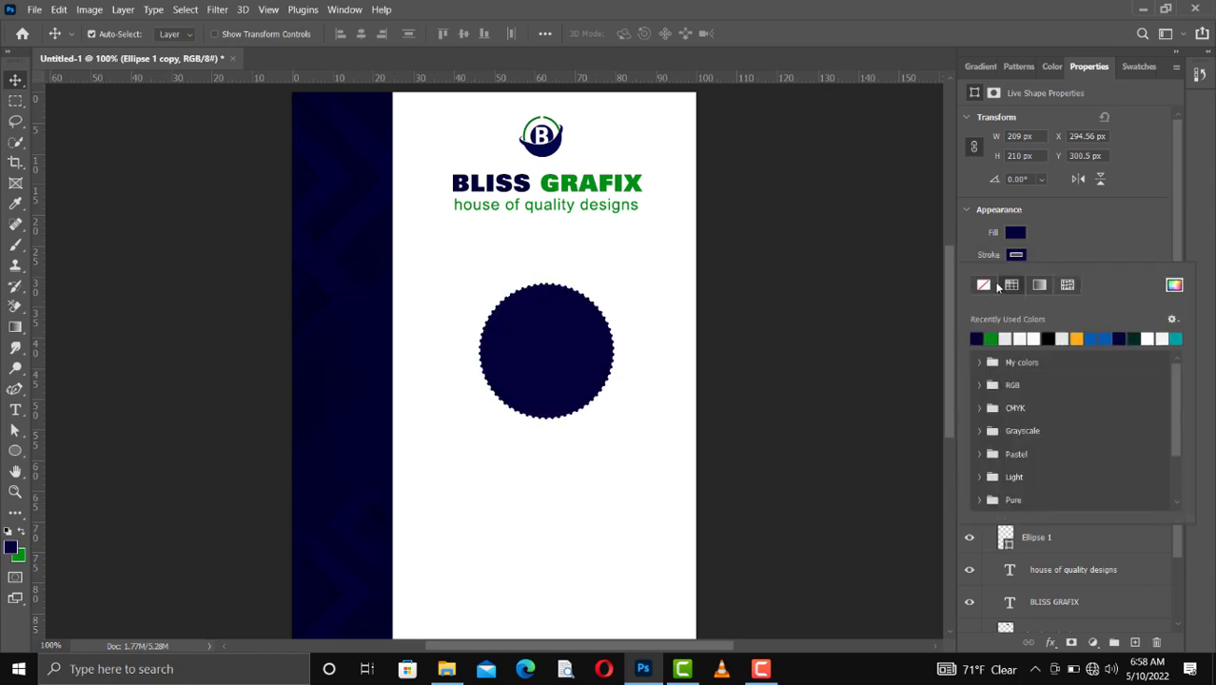
left_click(975, 285)
left_click(1041, 250)
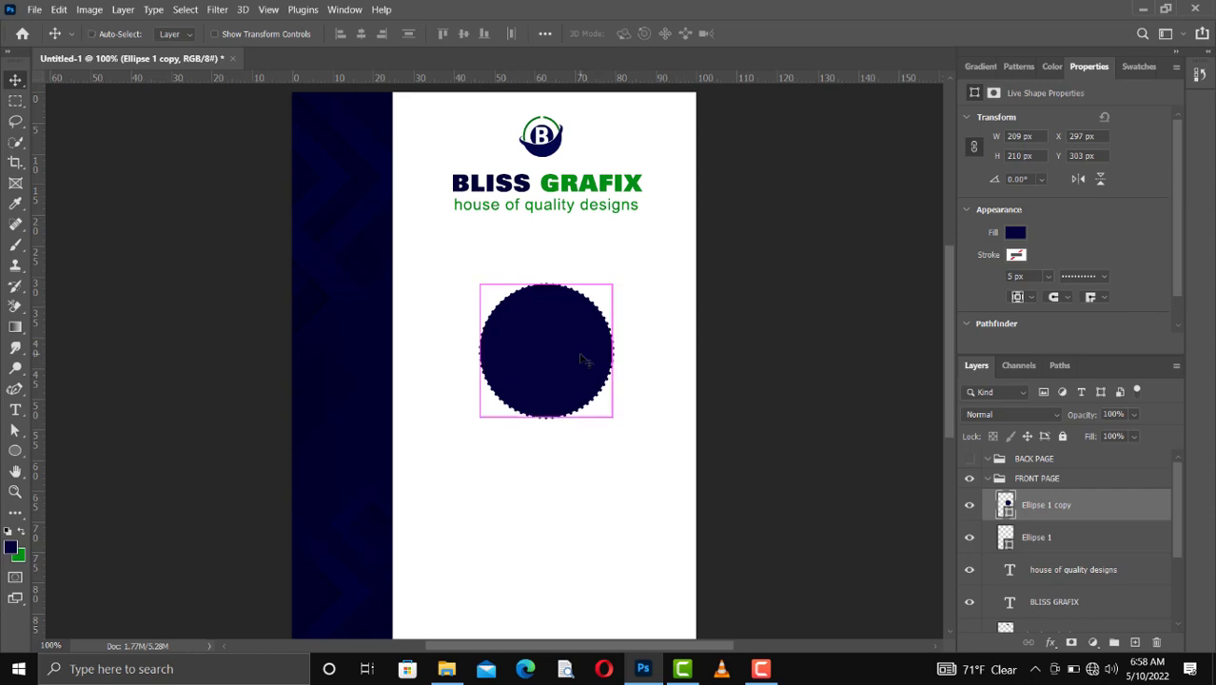
Step: Scale the filled circle down about its center to about 183 by 182 px, inside the dotted ring
key("ctrl+t")
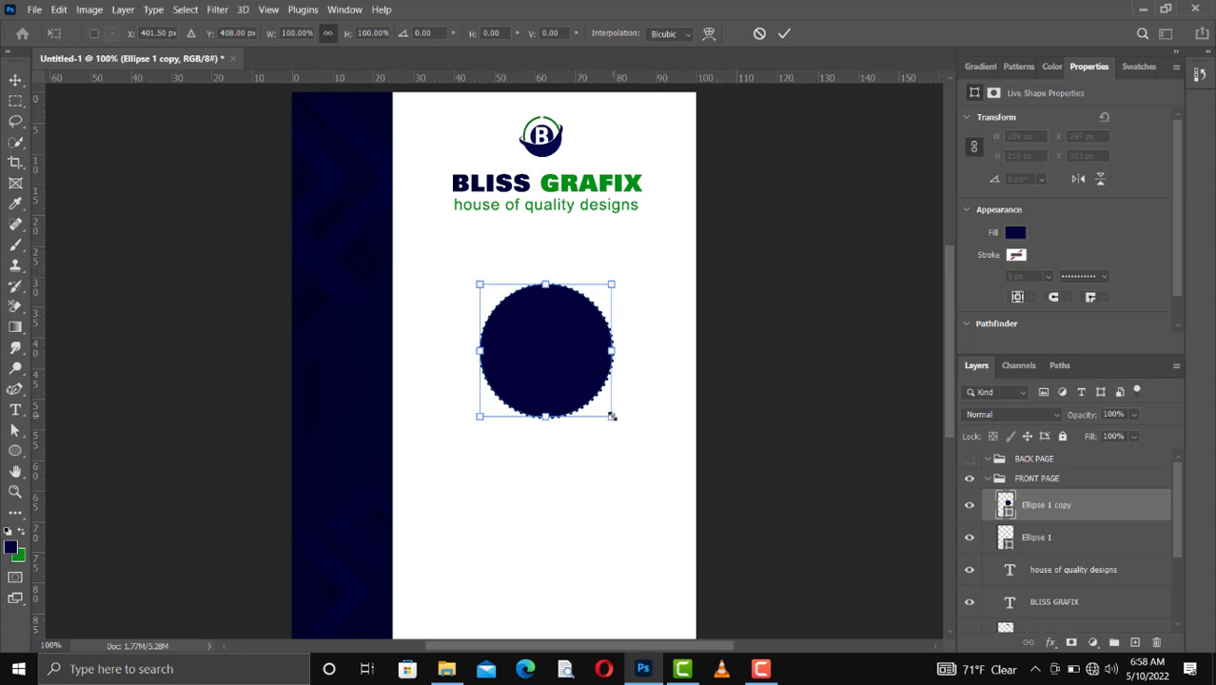
left_click_drag(609, 412, 603, 407)
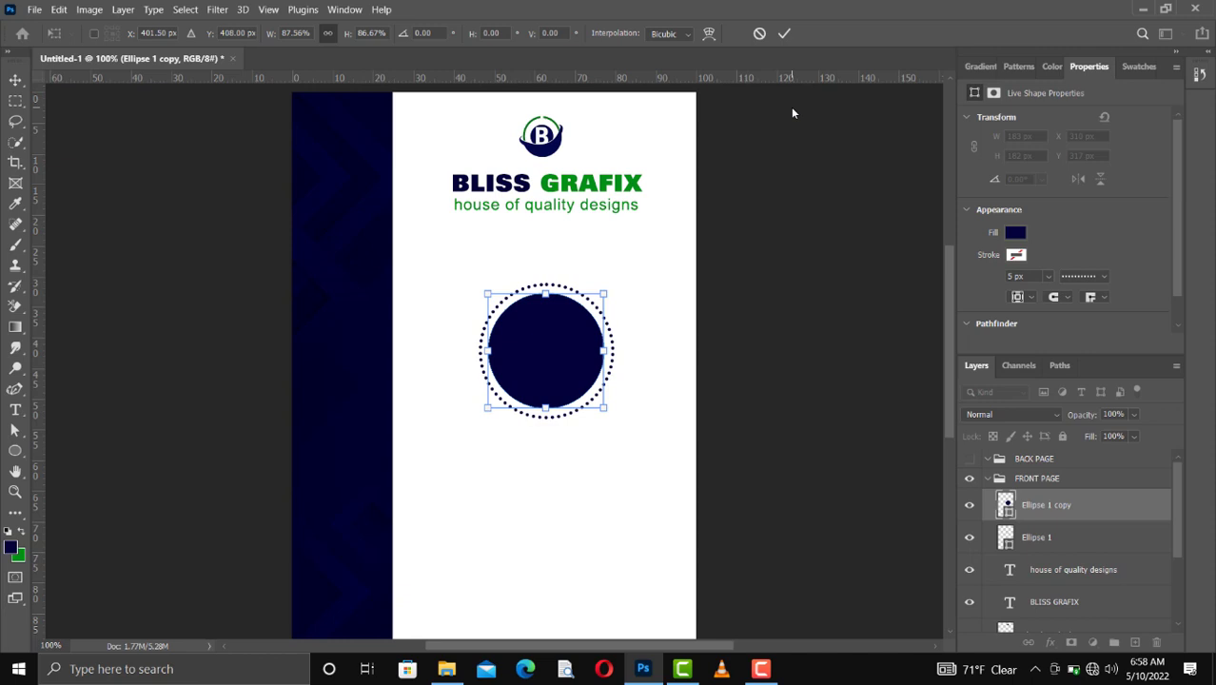
key("Return")
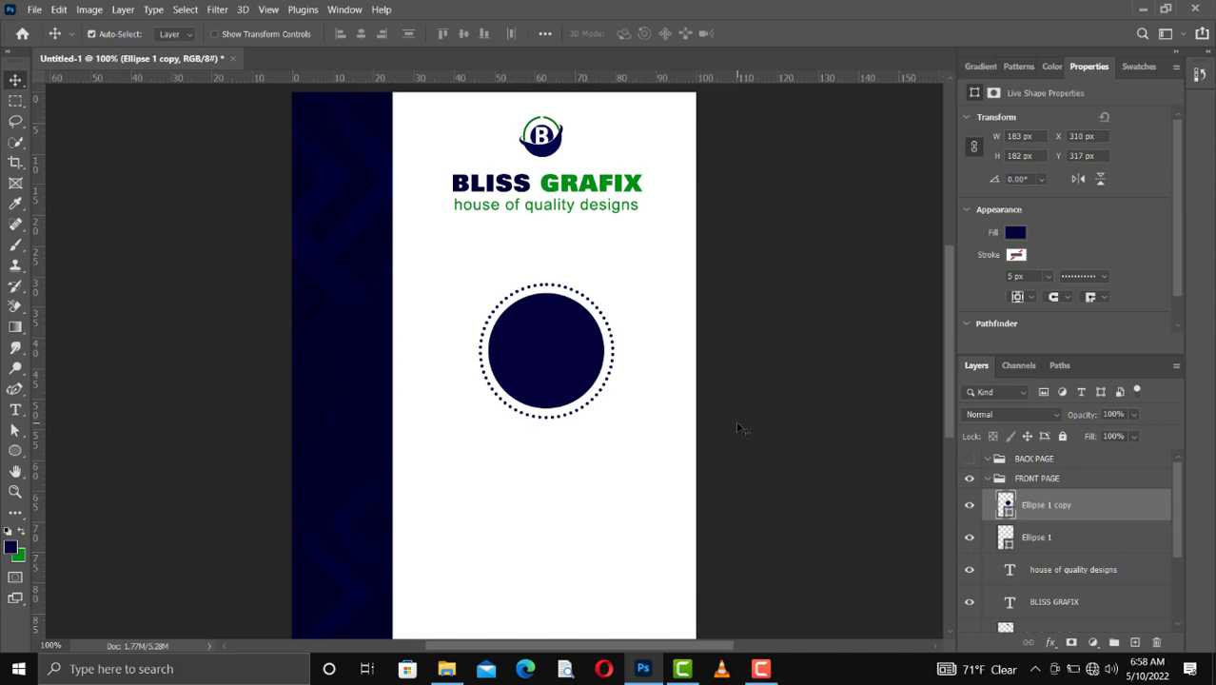
Step: Duplicate the filled navy circle twice, hiding the first duplicate, Ellipse 1 copy 2
key("ctrl")
key("ctrl+j")
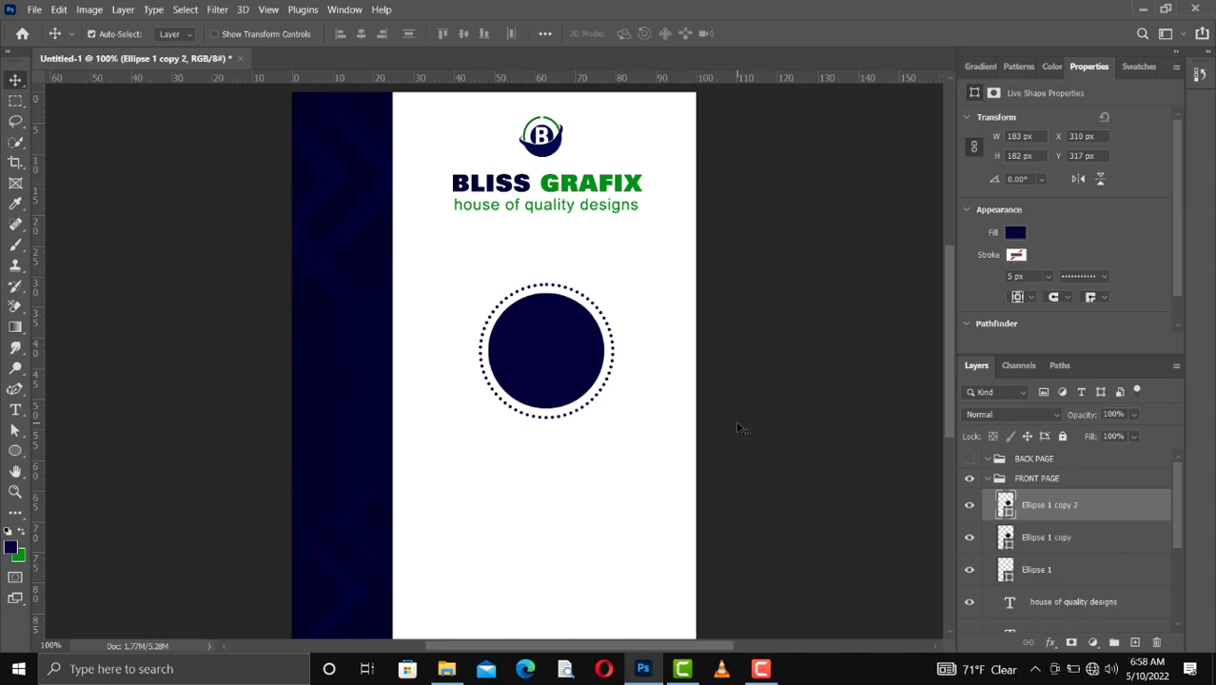
key("ctrl")
key("ctrl")
left_click(970, 507)
left_click(1024, 538)
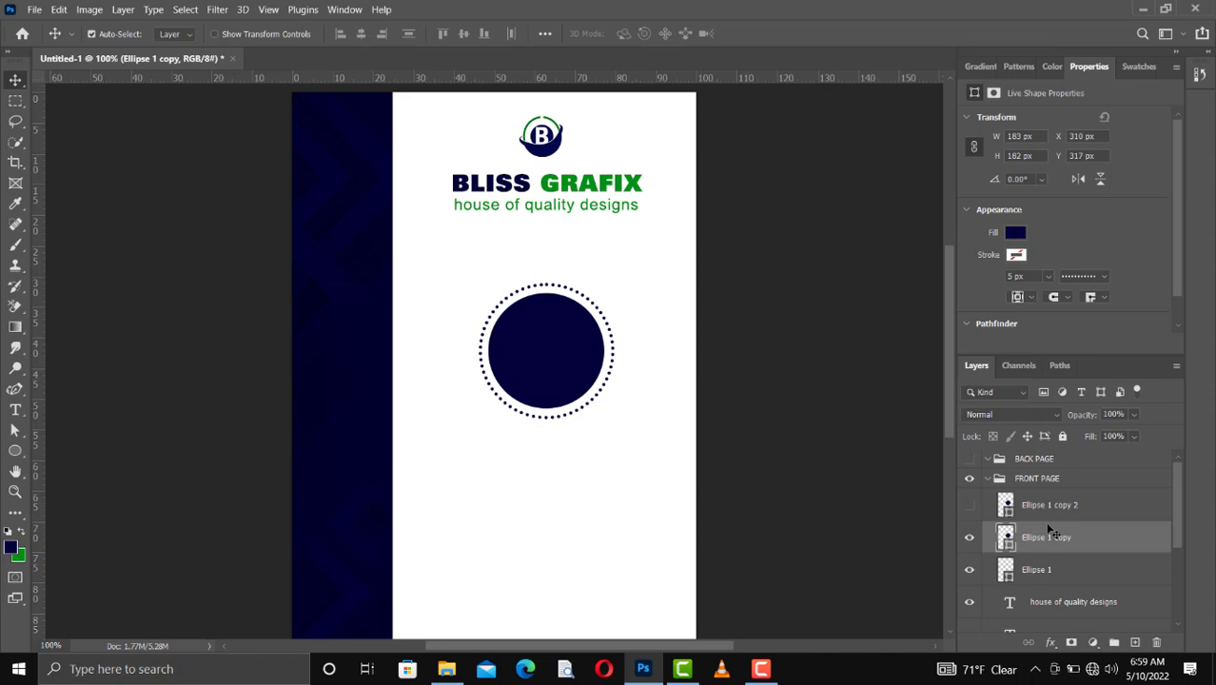
key("ctrl")
key("ctrl+j")
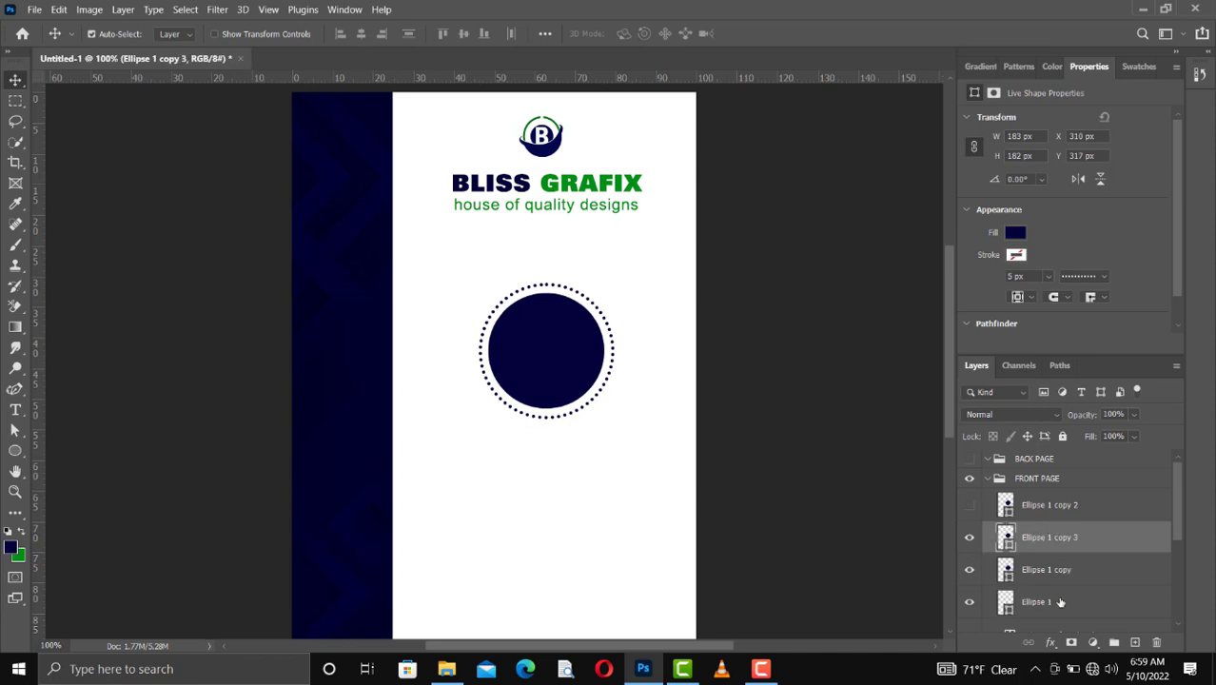
Step: Place Ellipse 1 copy 2 below Ellipse 1 copy 3, show copy 2 and hide copy 3
left_click(1057, 507)
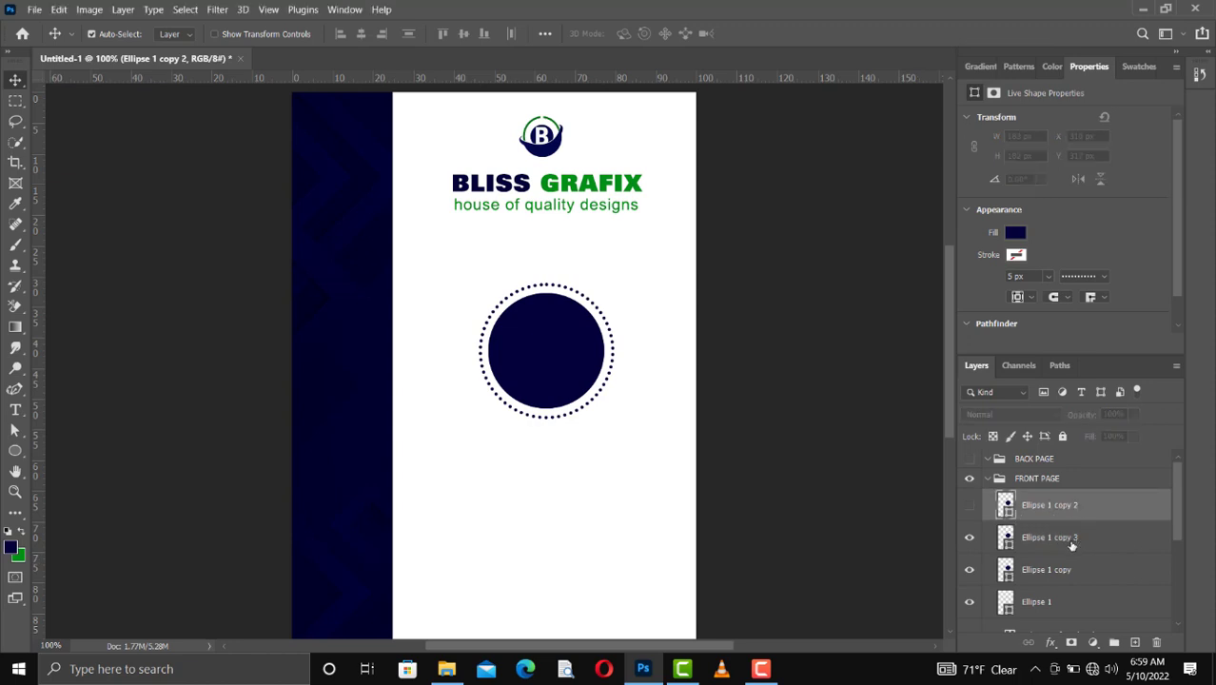
left_click(1054, 539)
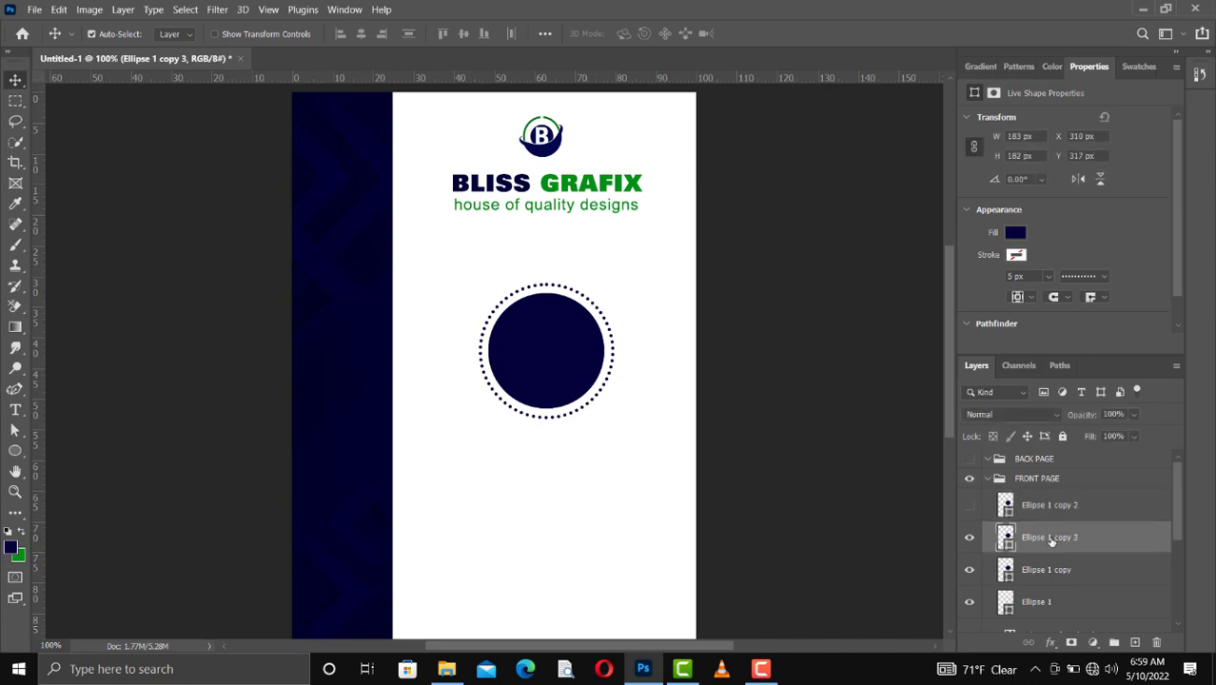
mouse_move(1071, 542)
left_mouse_down()
mouse_move(1069, 513)
mouse_move(1062, 549)
left_mouse_up()
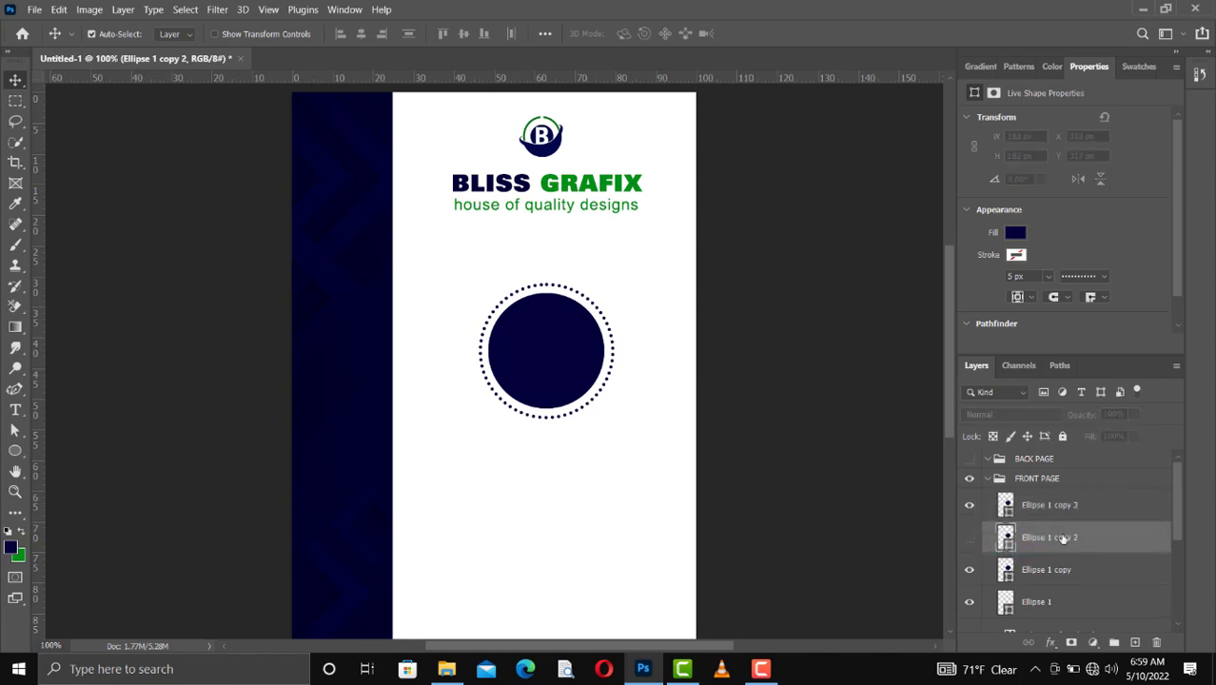
left_click(969, 540)
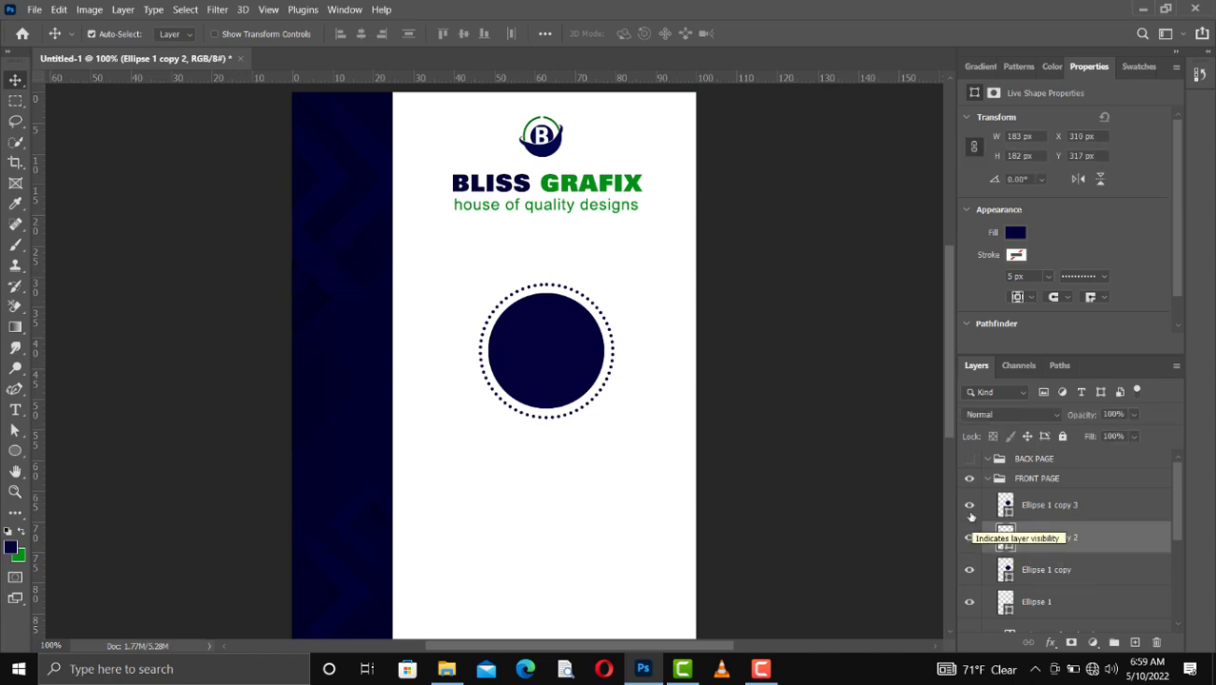
left_click(969, 507)
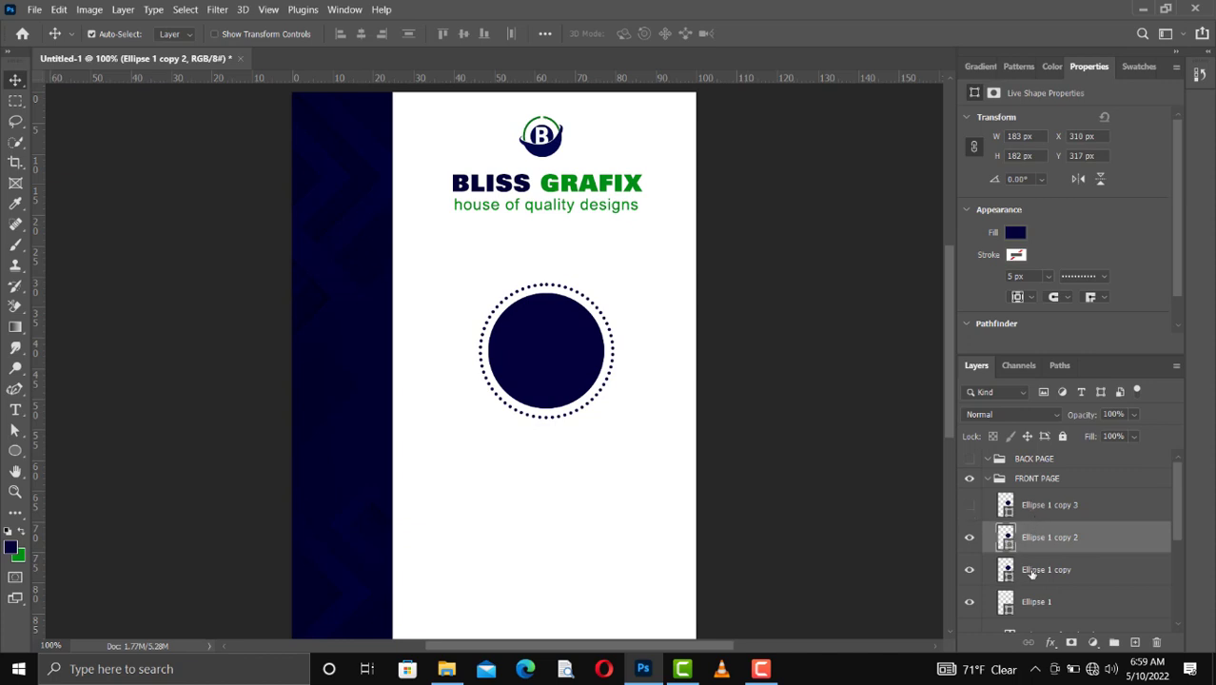
Step: Recolor the Ellipse 1 copy 2 circle with the brighter blue 00008a and compare it with the circle beneath
left_click(1015, 234)
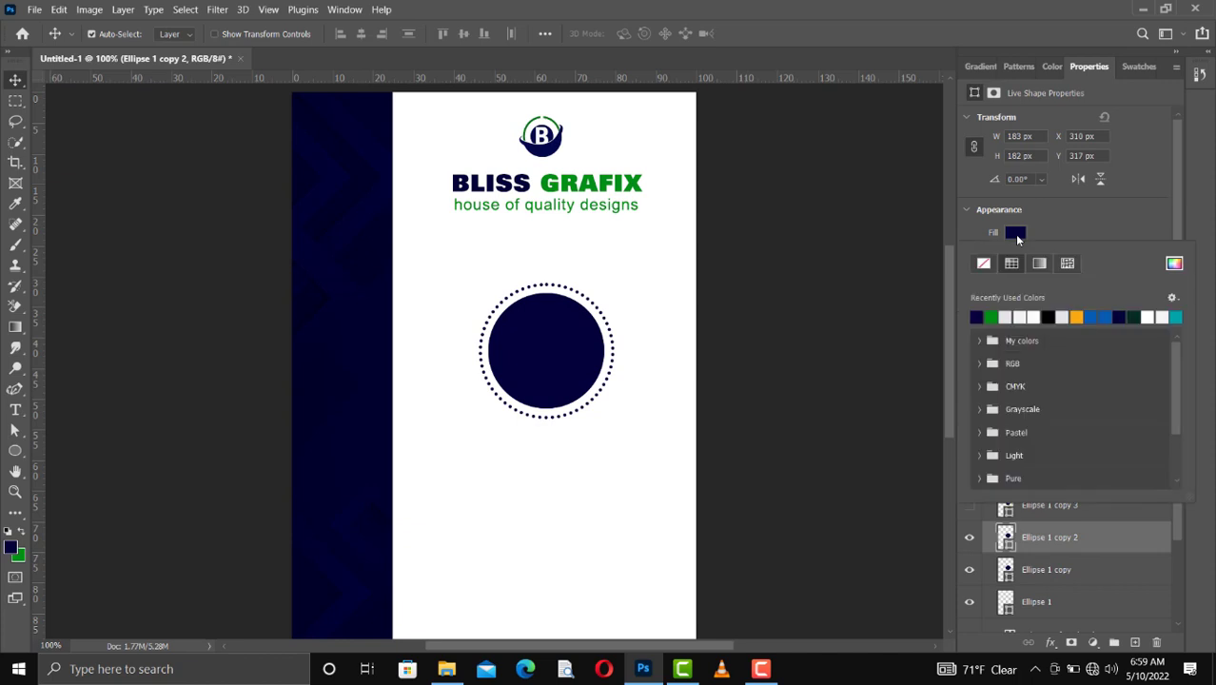
left_click(1014, 234)
left_click(1014, 234)
left_click(1176, 263)
key("Escape")
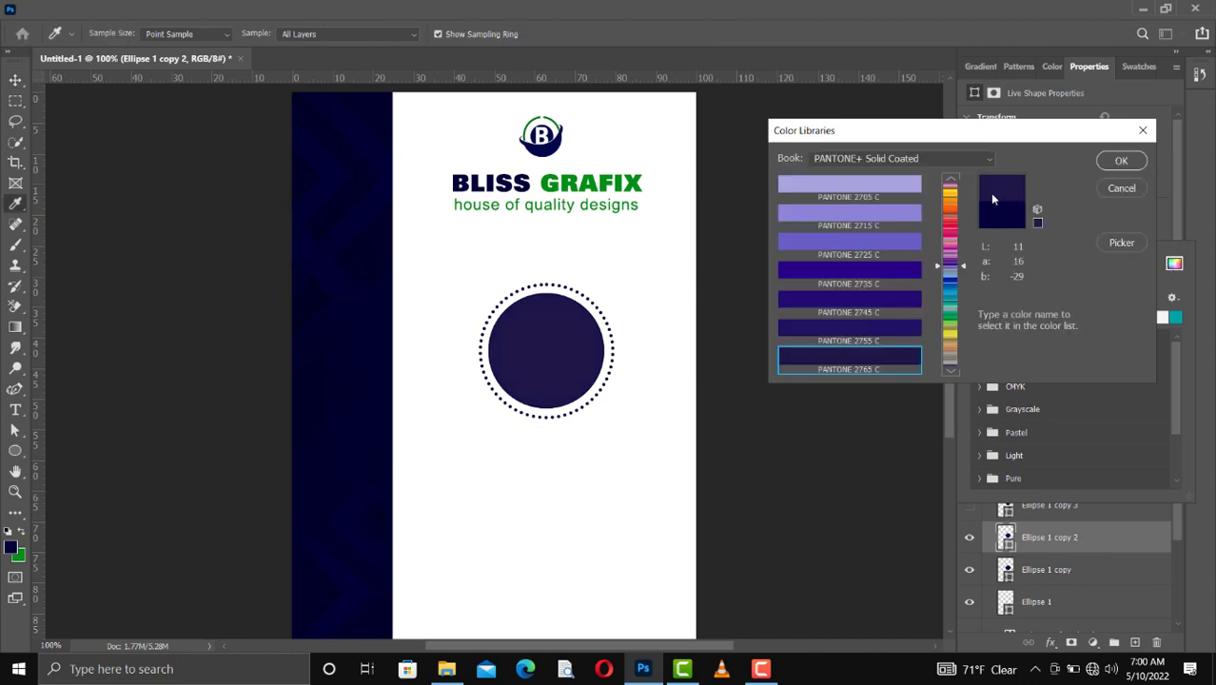
left_click(1120, 244)
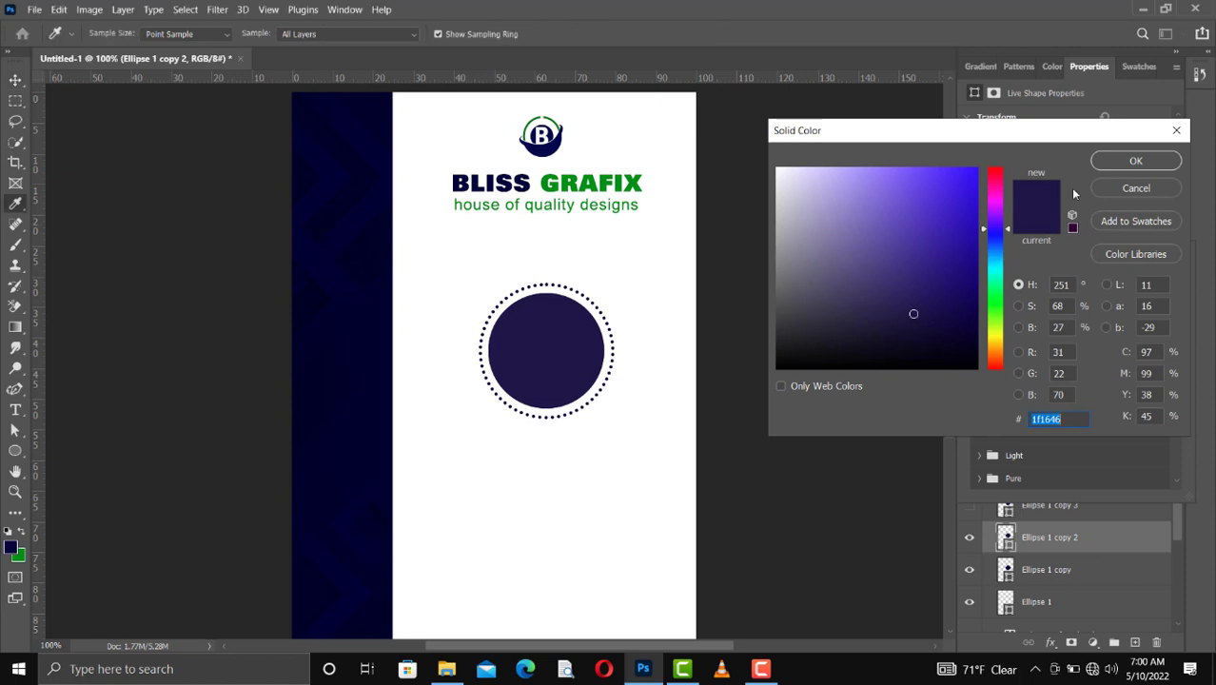
left_click(381, 387)
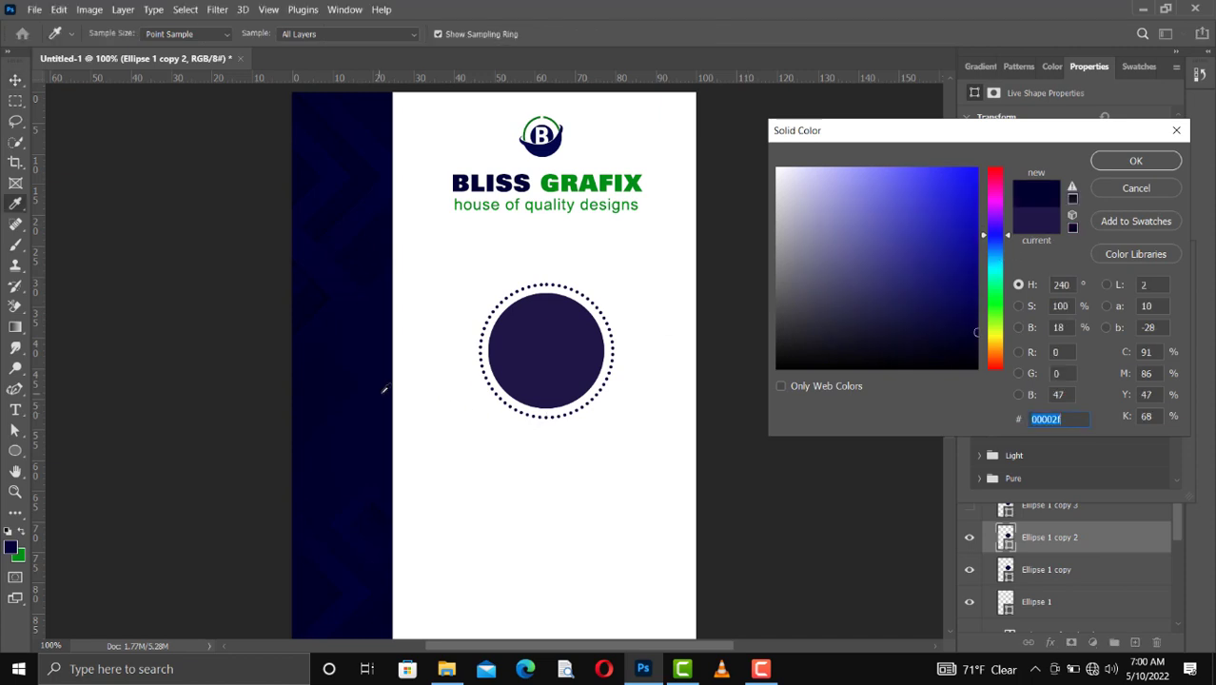
left_click(976, 259)
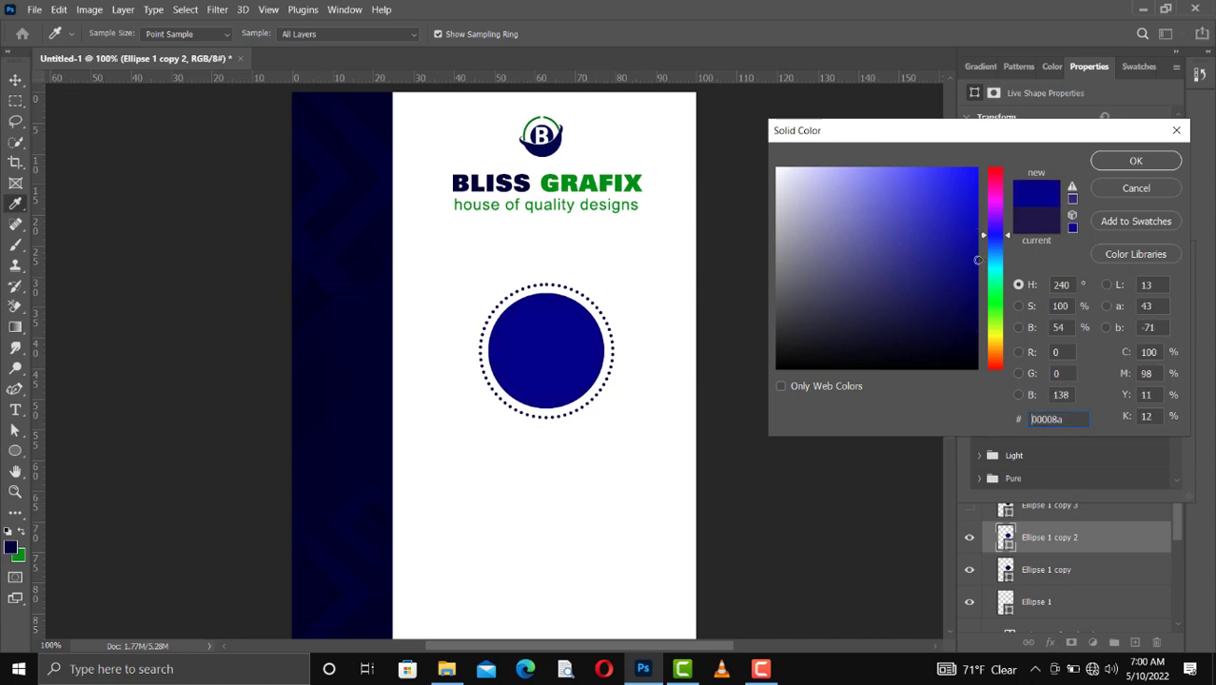
left_click(1121, 159)
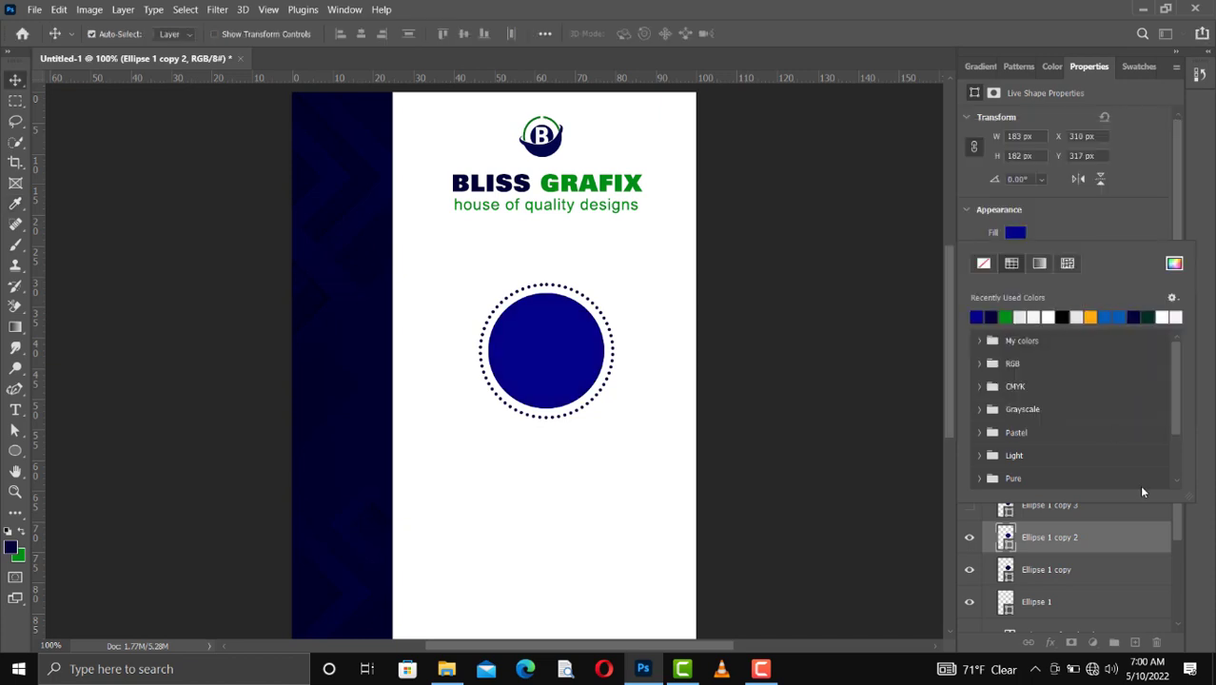
left_click(1051, 214)
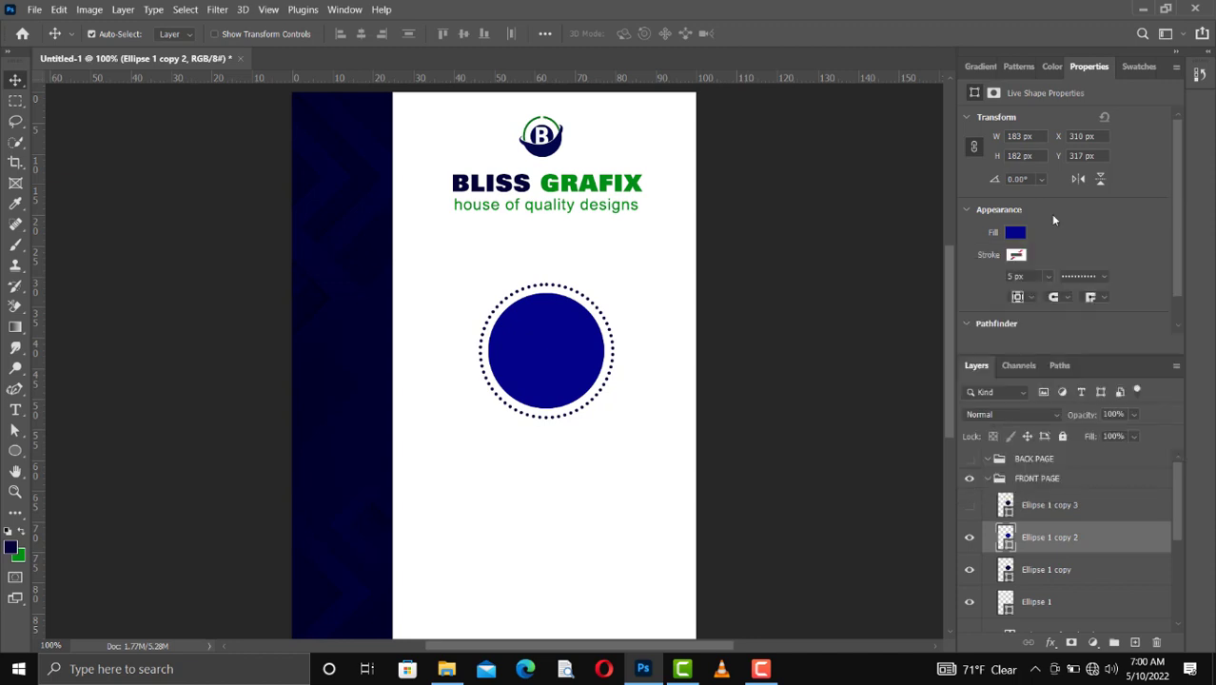
left_click(968, 538)
left_click(968, 539)
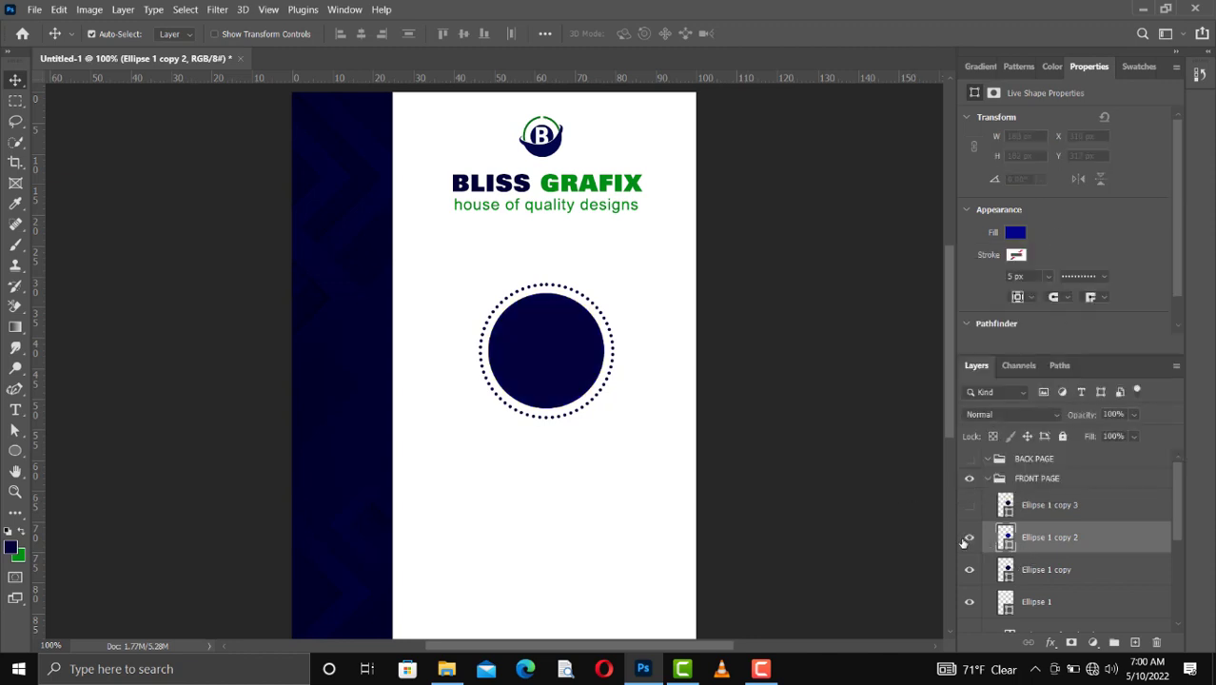
Step: Rasterize the bright blue Ellipse 1 copy 2 layer
key("ctrl")
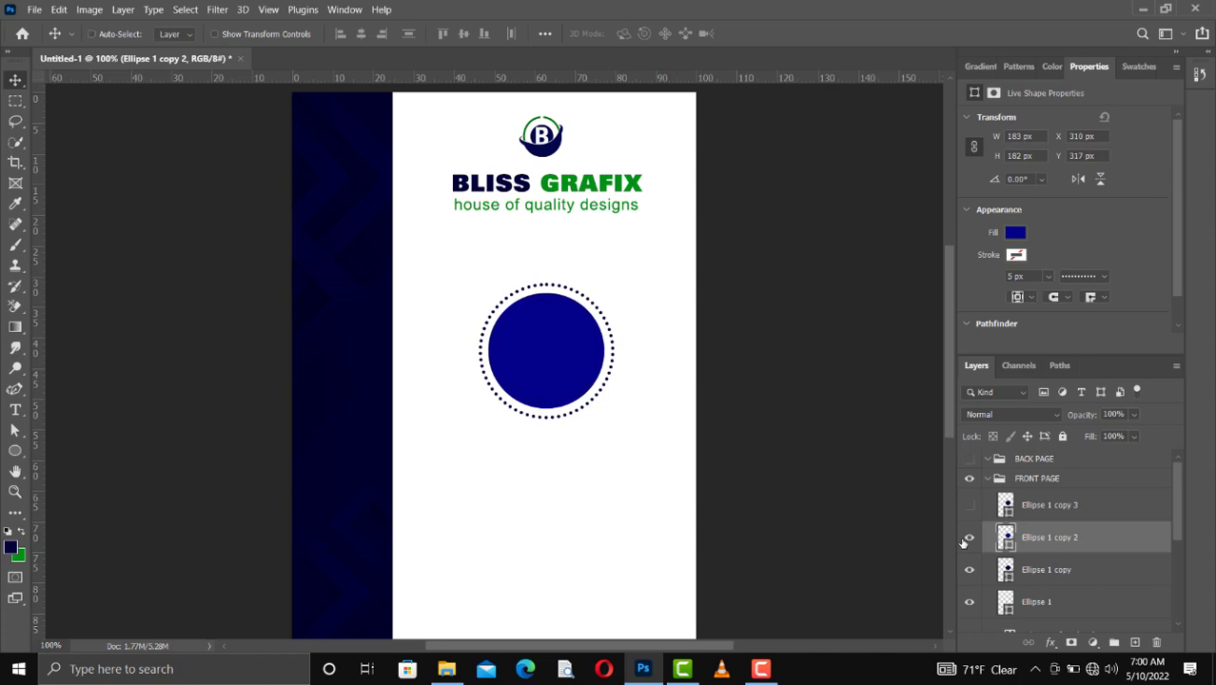
right_click(1043, 549)
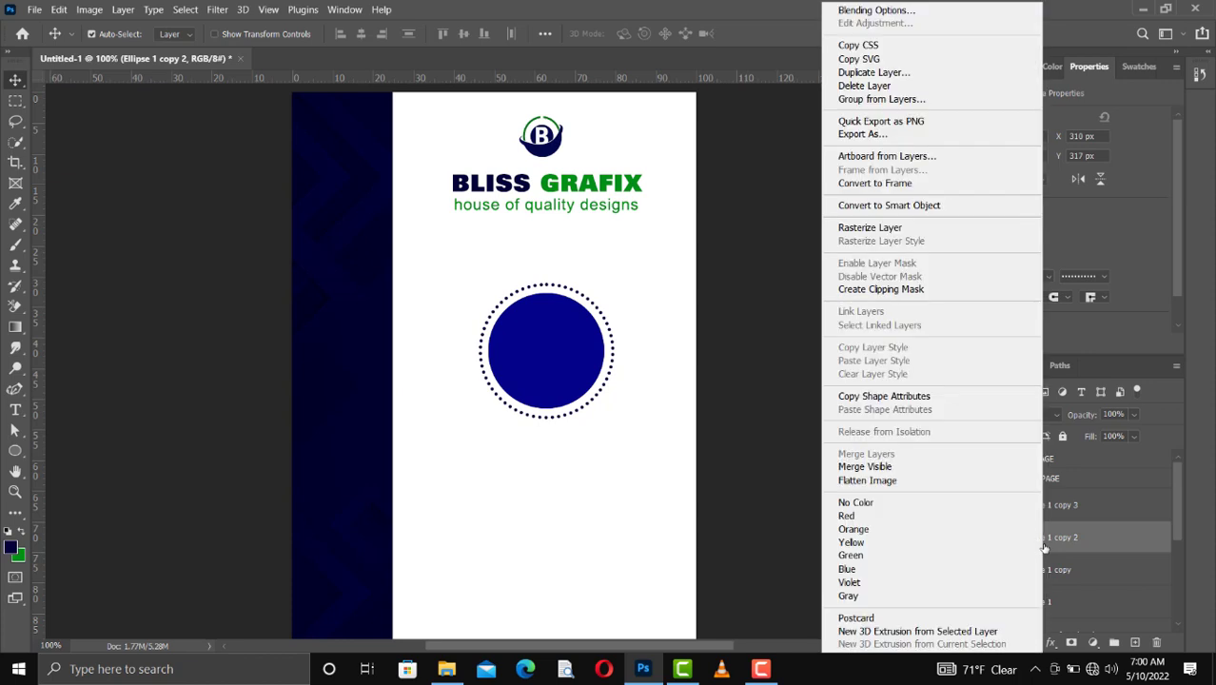
left_click(877, 233)
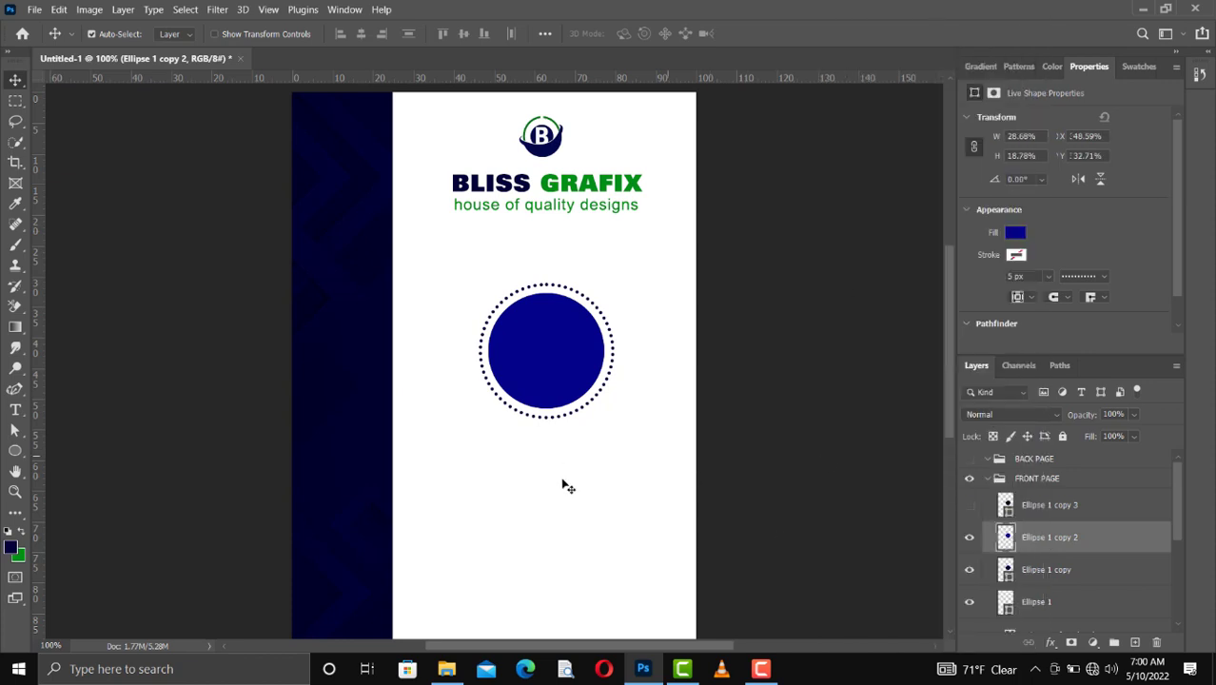
Step: Delete the left half of the bright blue circle with a rectangular marquee selection and deselect
left_click(15, 100)
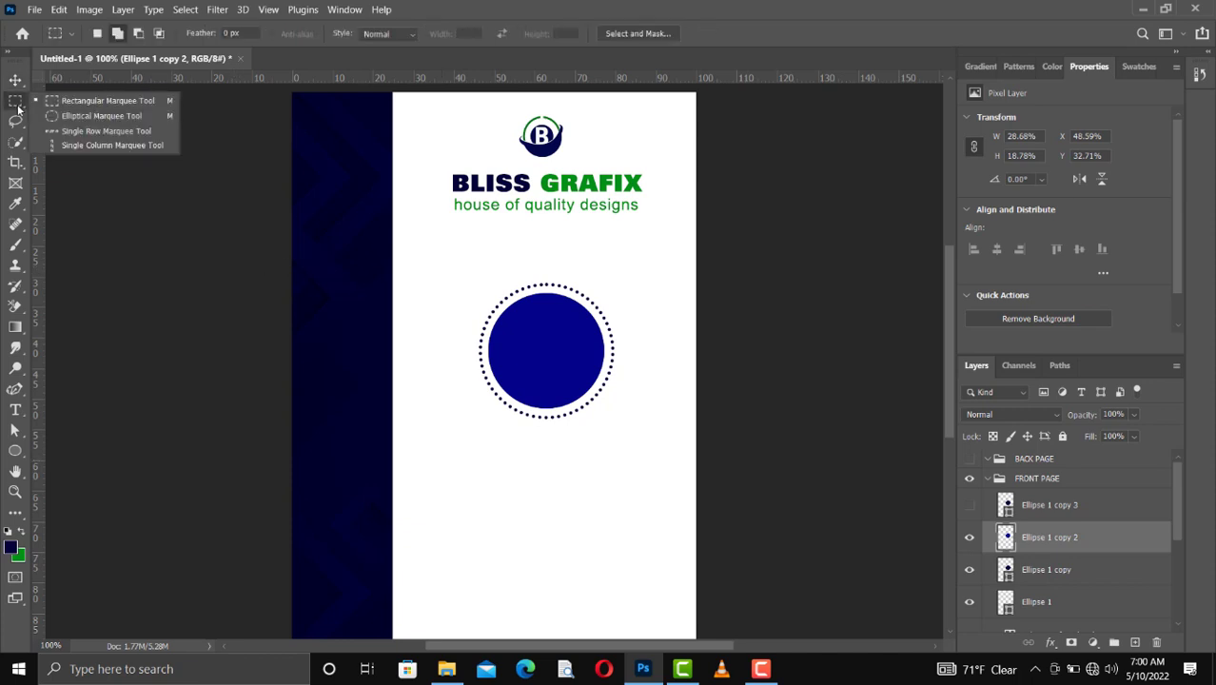
left_click(88, 104)
left_click_drag(476, 282, 476, 282)
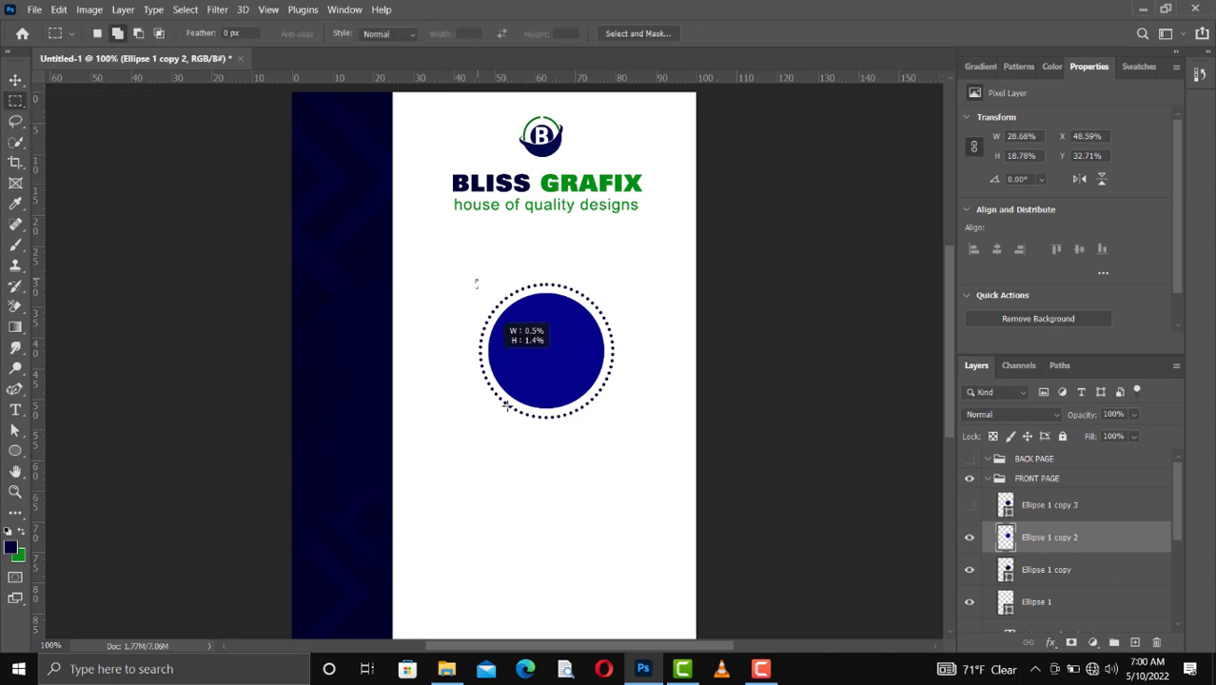
left_click_drag(506, 406, 547, 480)
left_click_drag(547, 480, 477, 280)
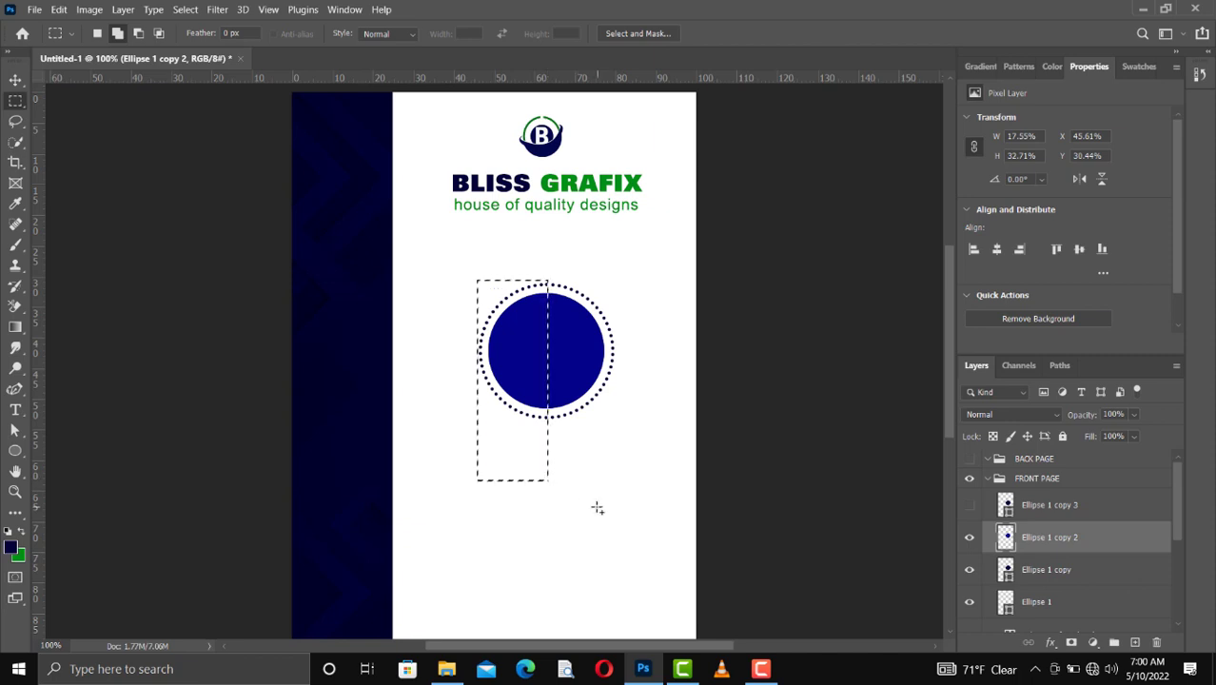
key("Delete")
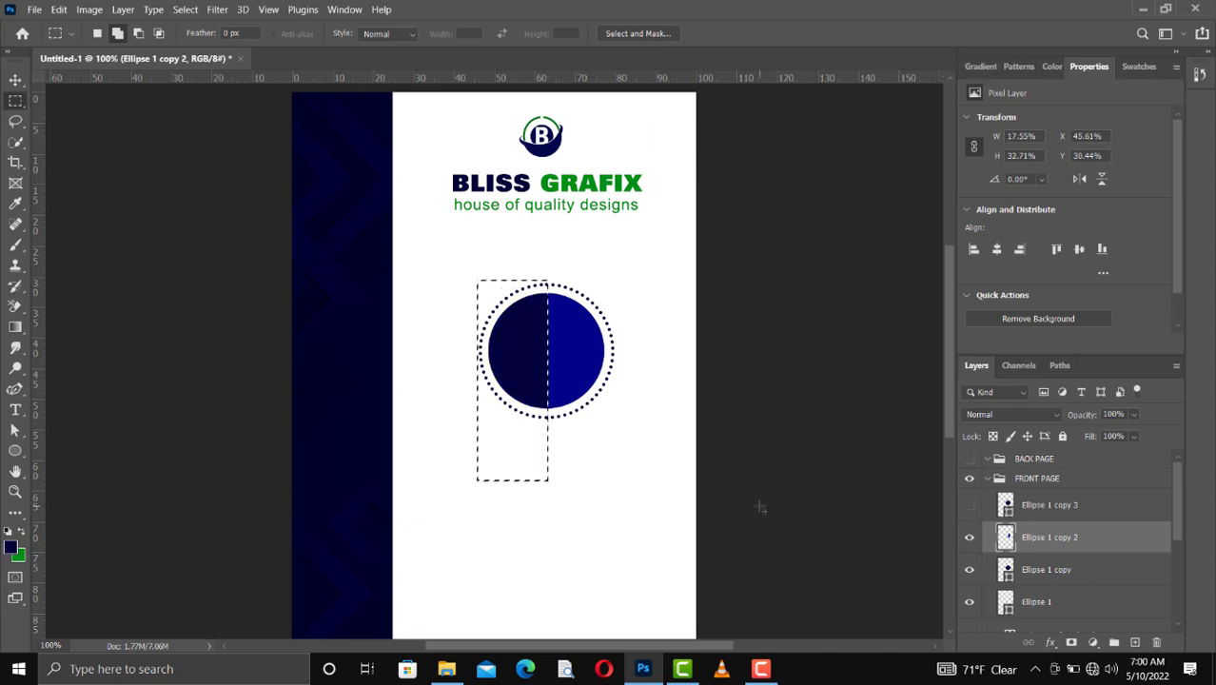
key("ctrl+d")
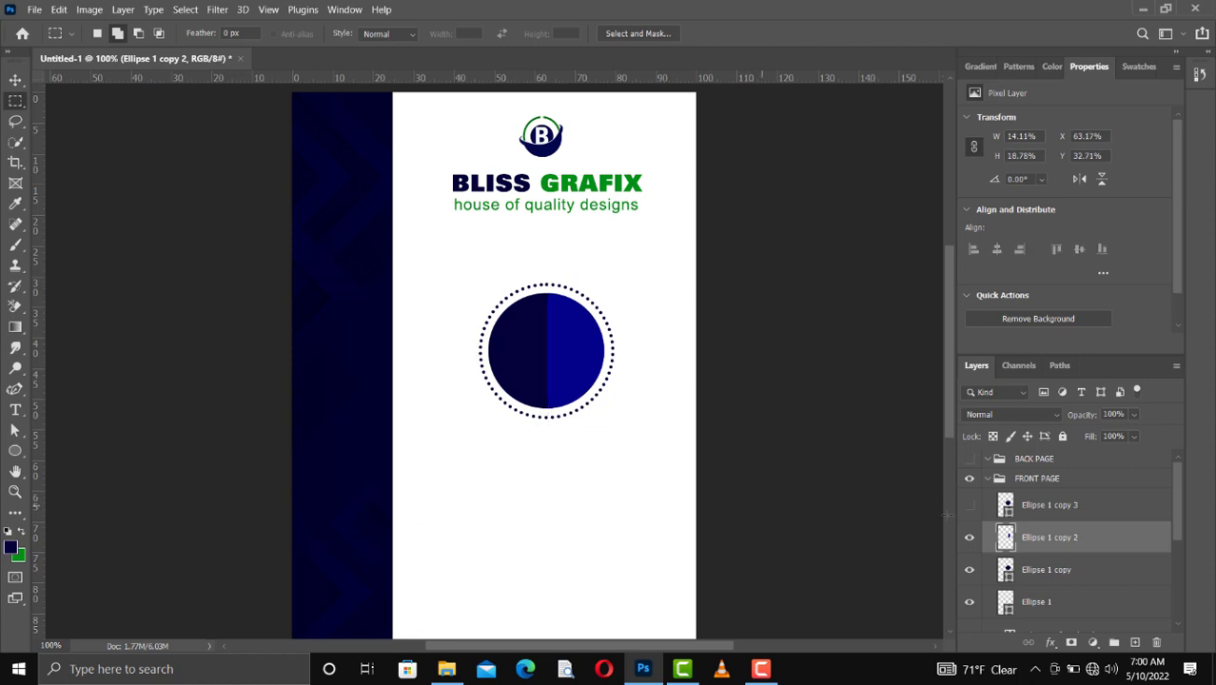
Step: Show the Ellipse 1 copy 3 circle and fill it with the light gray e6e5eb
left_click(1036, 506)
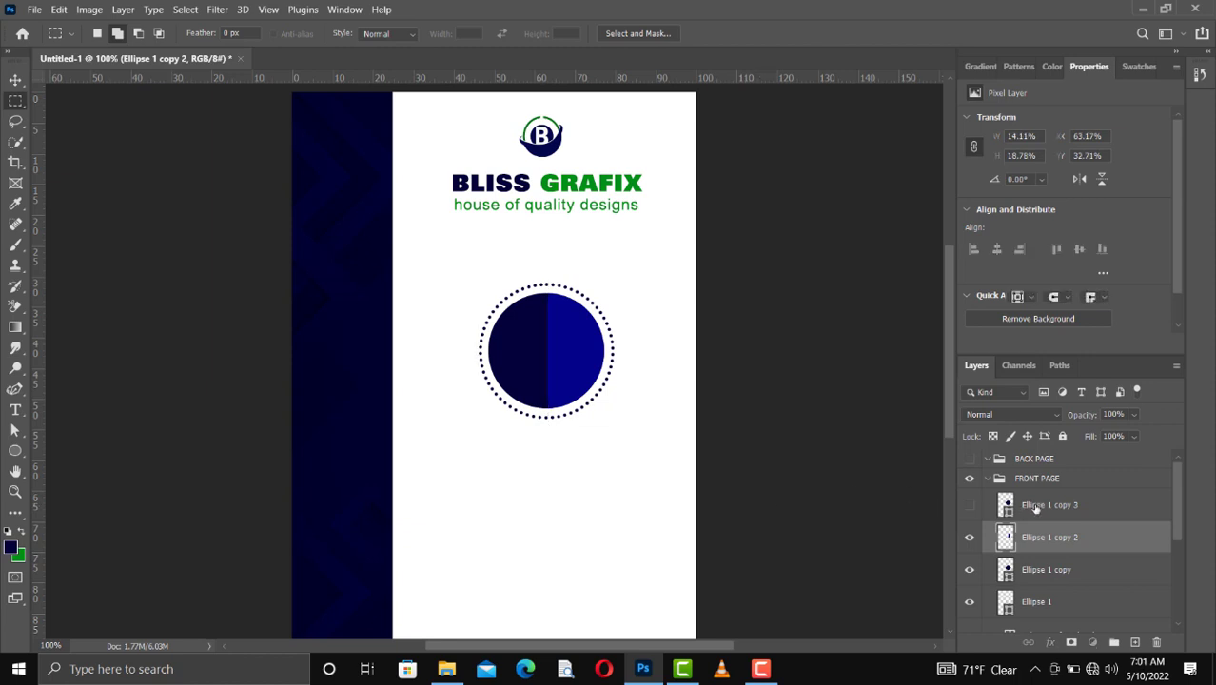
left_click(969, 507)
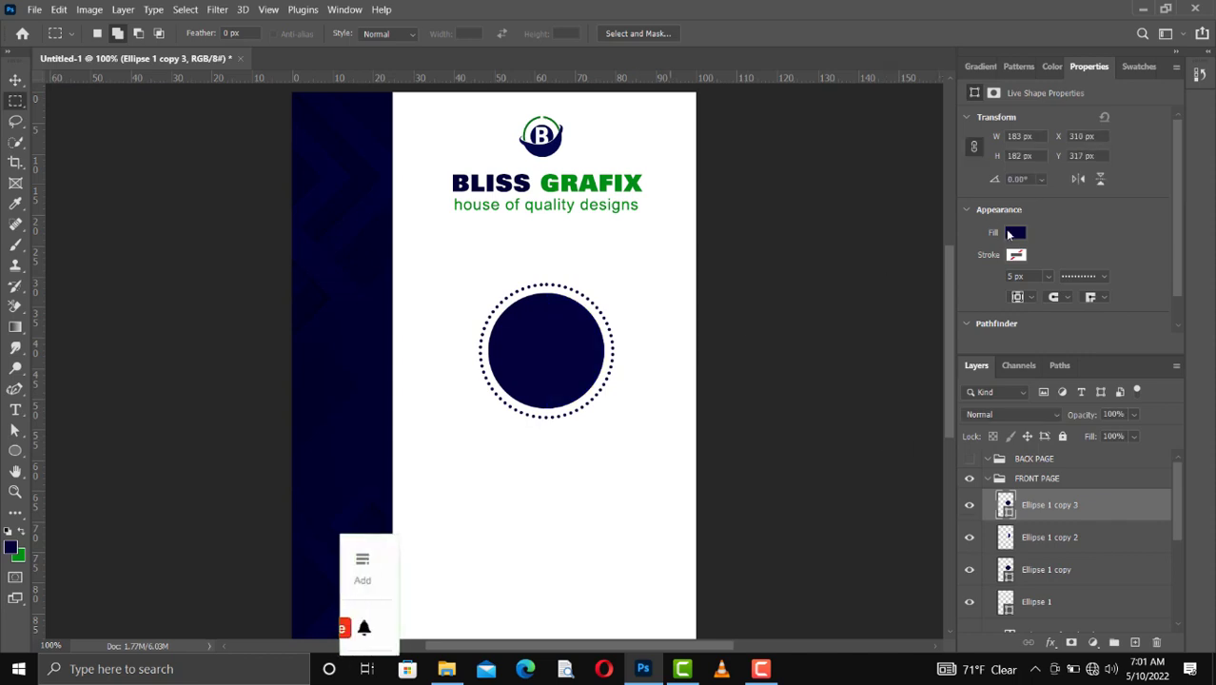
left_click(1015, 232)
left_click(1020, 317)
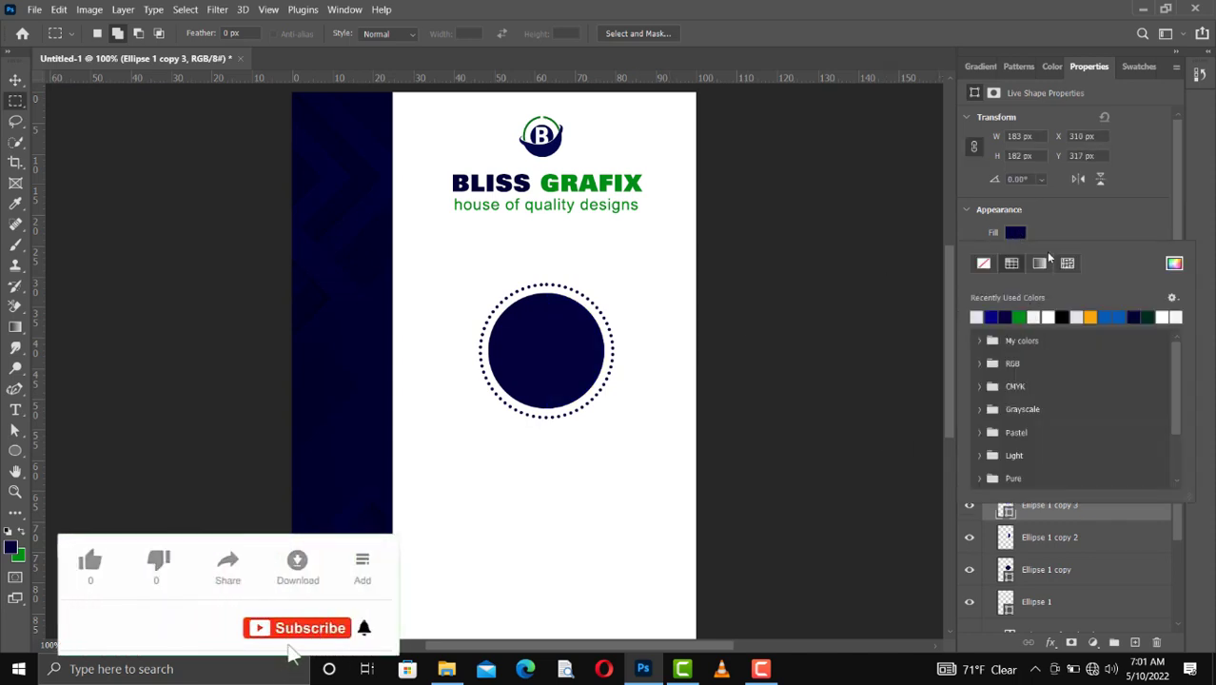
left_click(1054, 235)
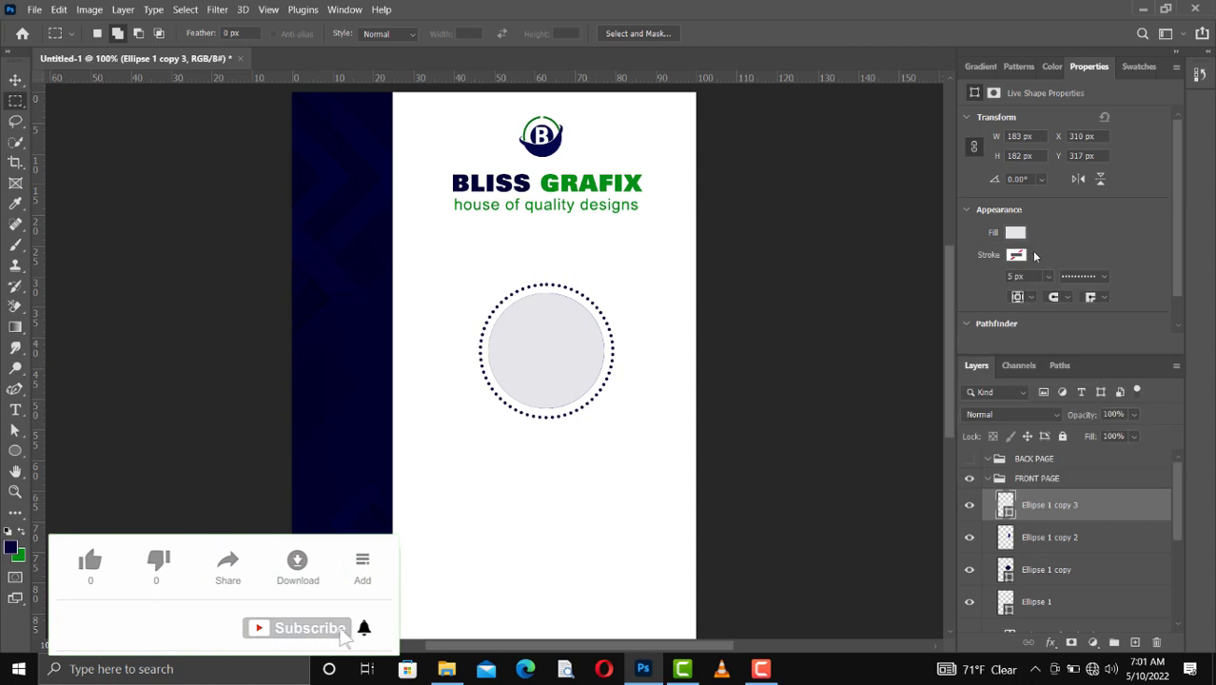
Step: Turn on a solid-color stroke for the light gray Ellipse 1 copy 3 circle
left_click(1022, 257)
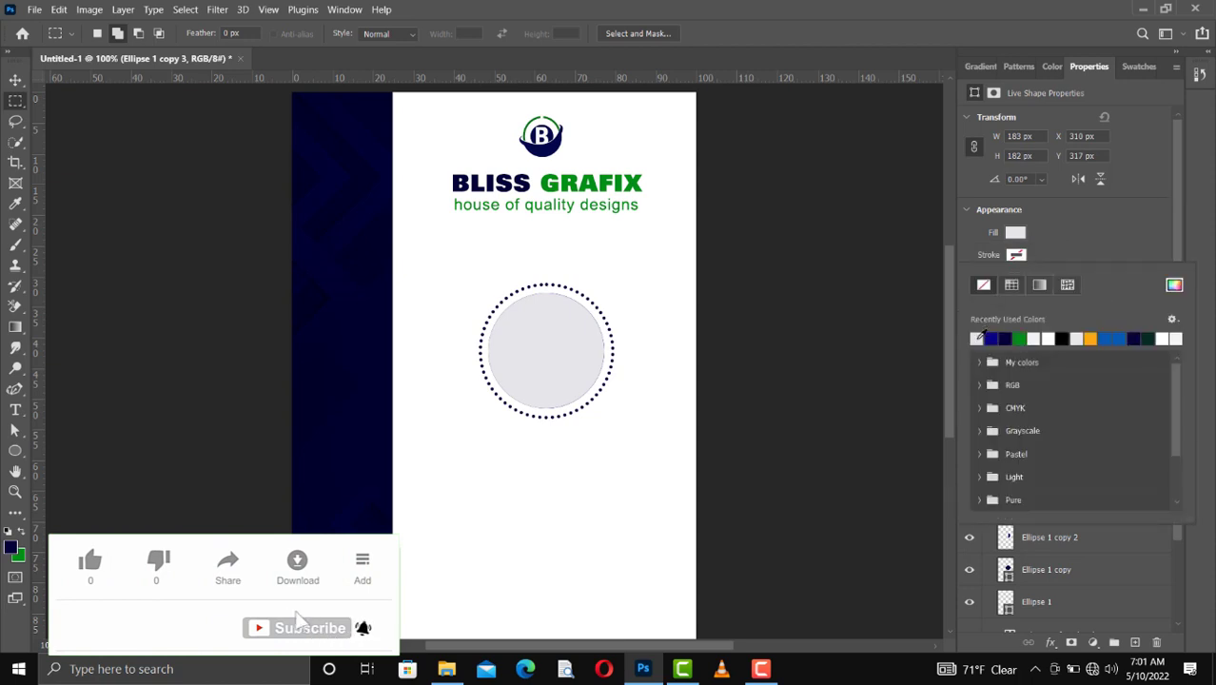
left_click(1012, 285)
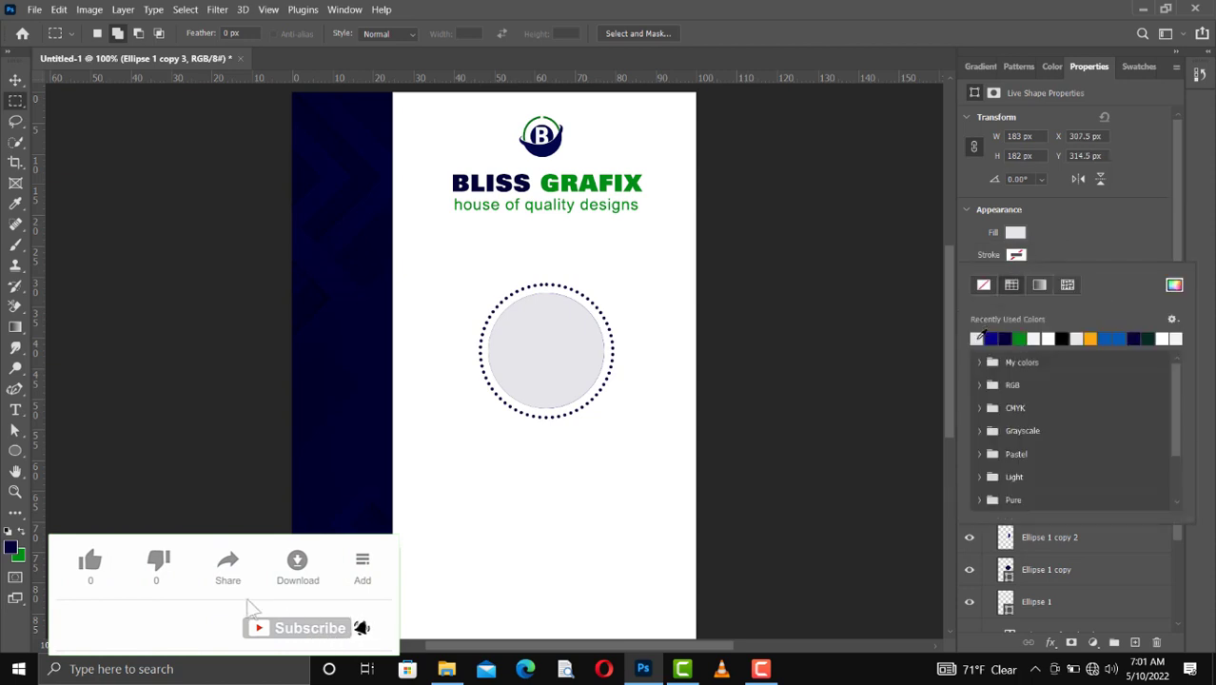
left_click(1057, 224)
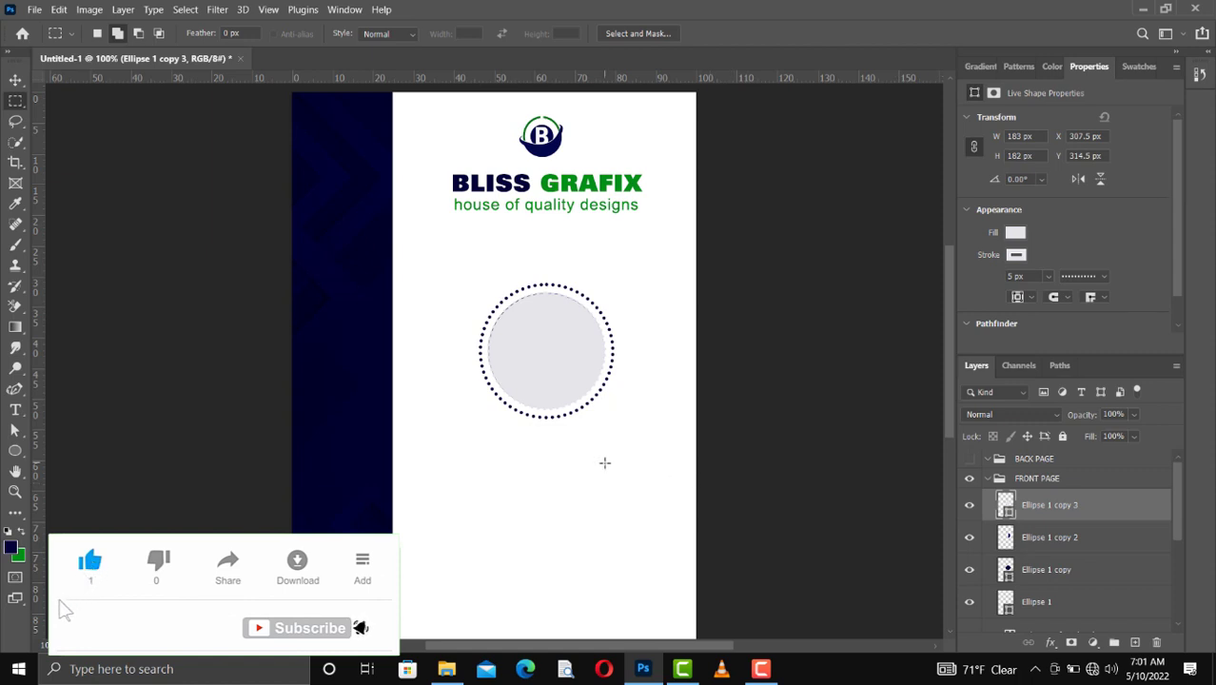
Step: Scale the light gray circle down to about 163 by 163 px, leaving a blue rim around it
key("ctrl+t")
left_click_drag(605, 409, 600, 403)
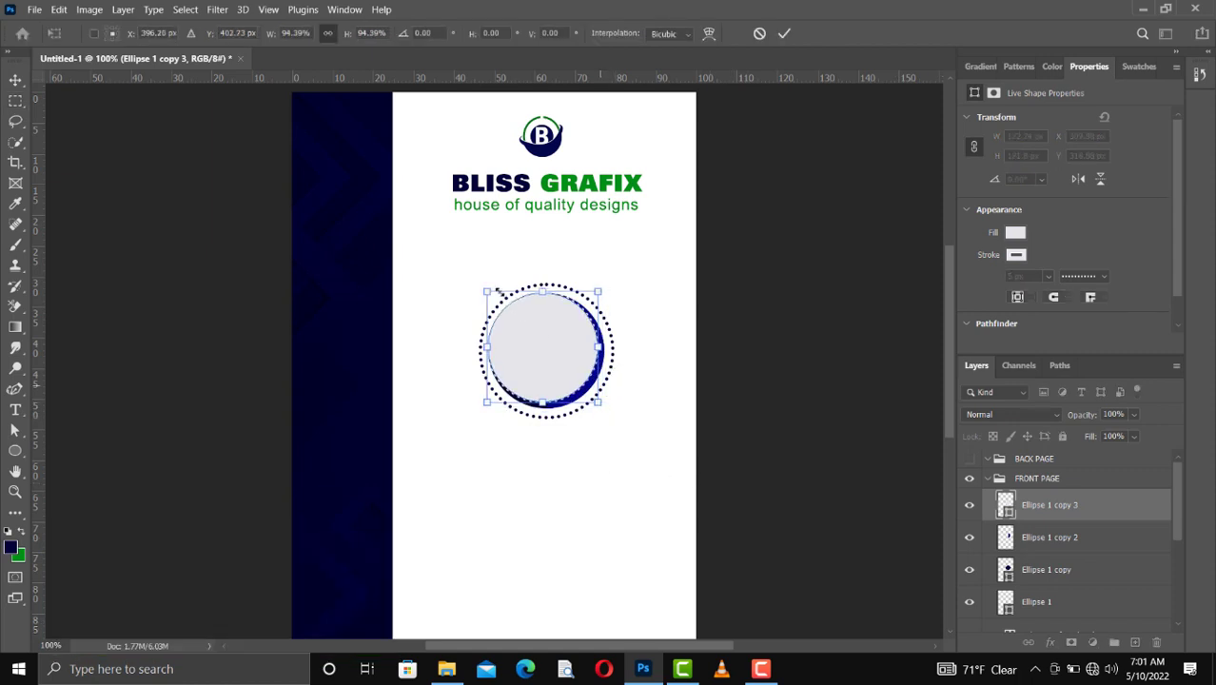
left_click_drag(486, 292, 493, 297)
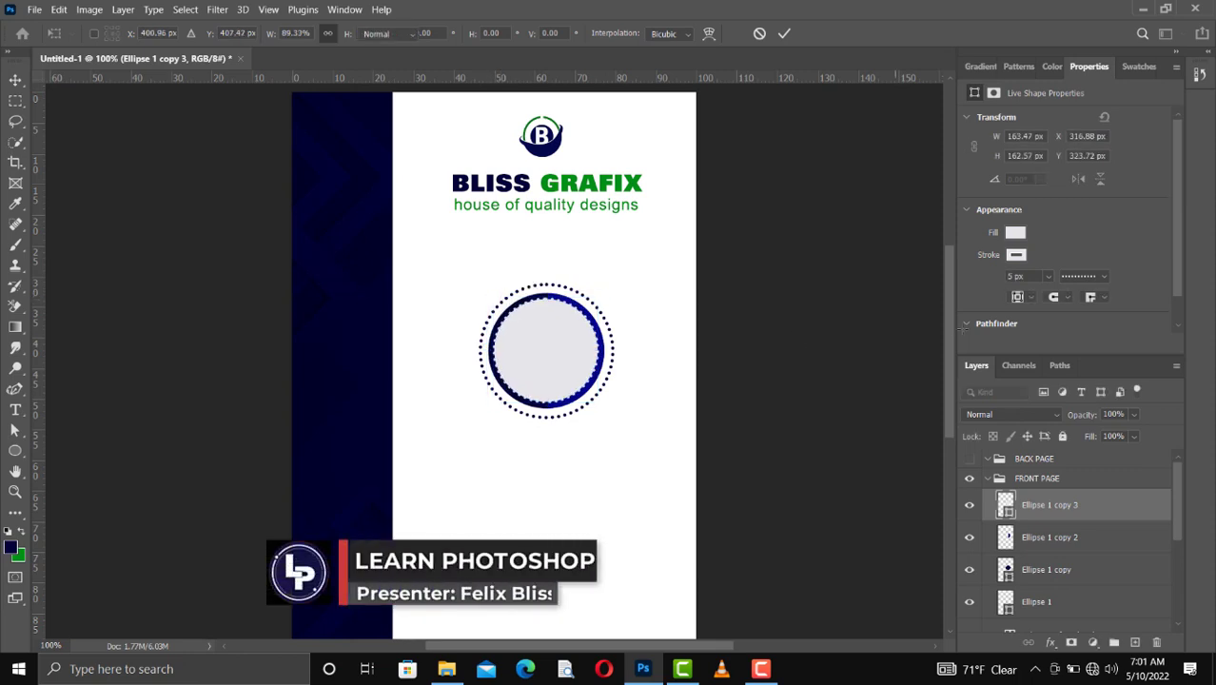
key("Return")
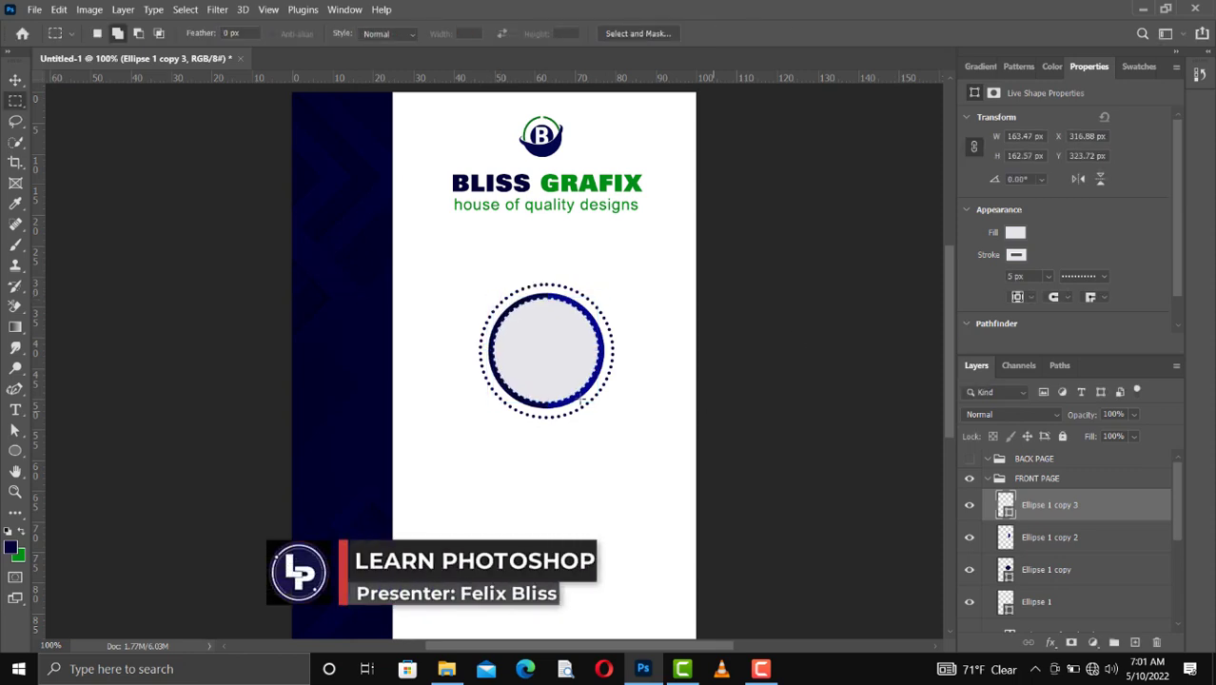
Step: Change the gray circle's stroke from dotted to a continuous line and nudge the circle down 1 px within the blue rim
left_click(1097, 277)
left_click(1075, 333)
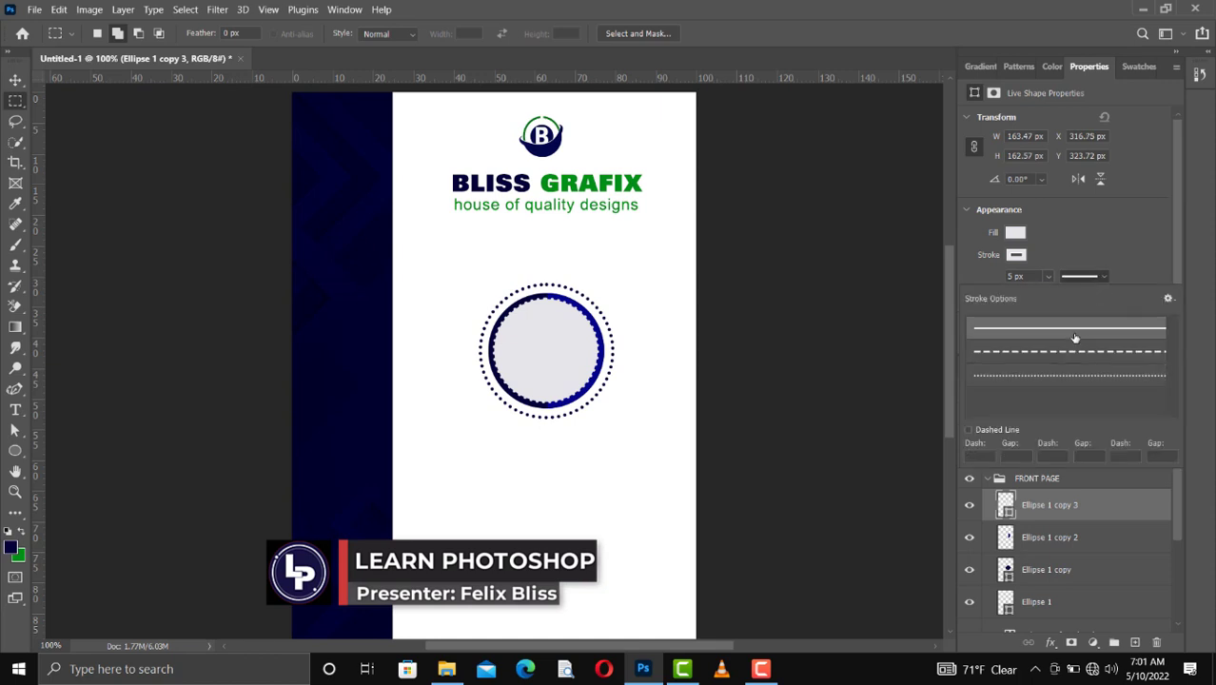
left_click(15, 79)
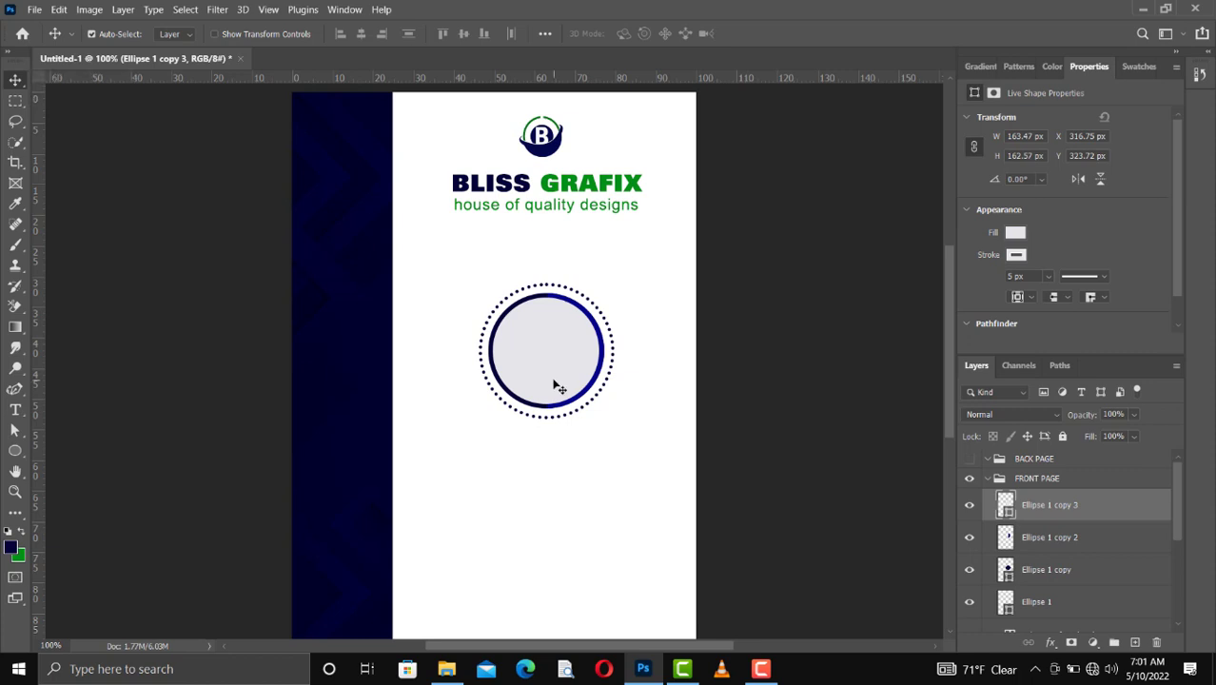
key("Down")
key("Left")
key("ctrl")
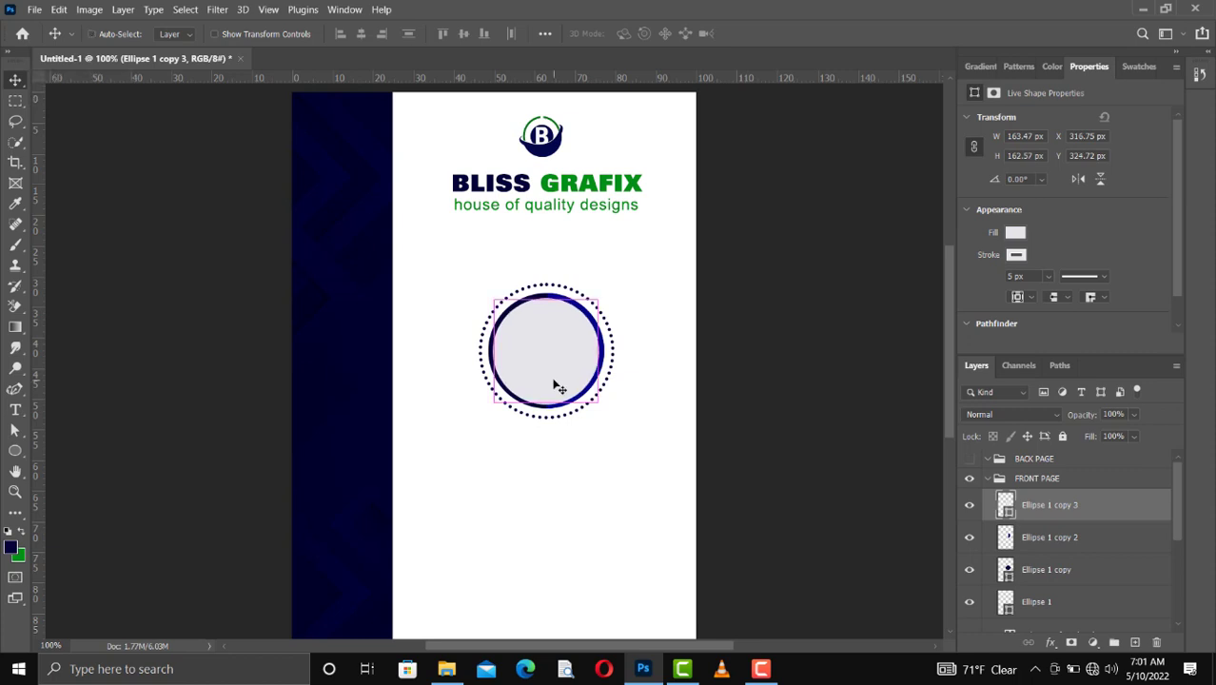
key("ctrl+plus")
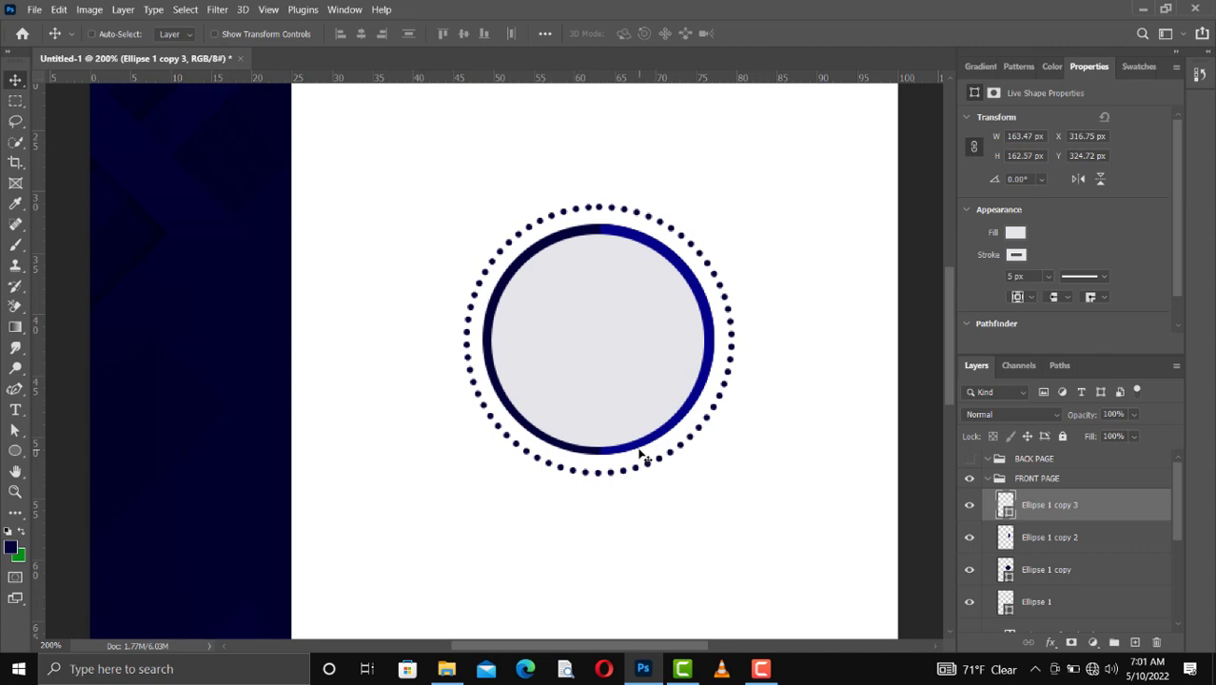
key("ctrl+0")
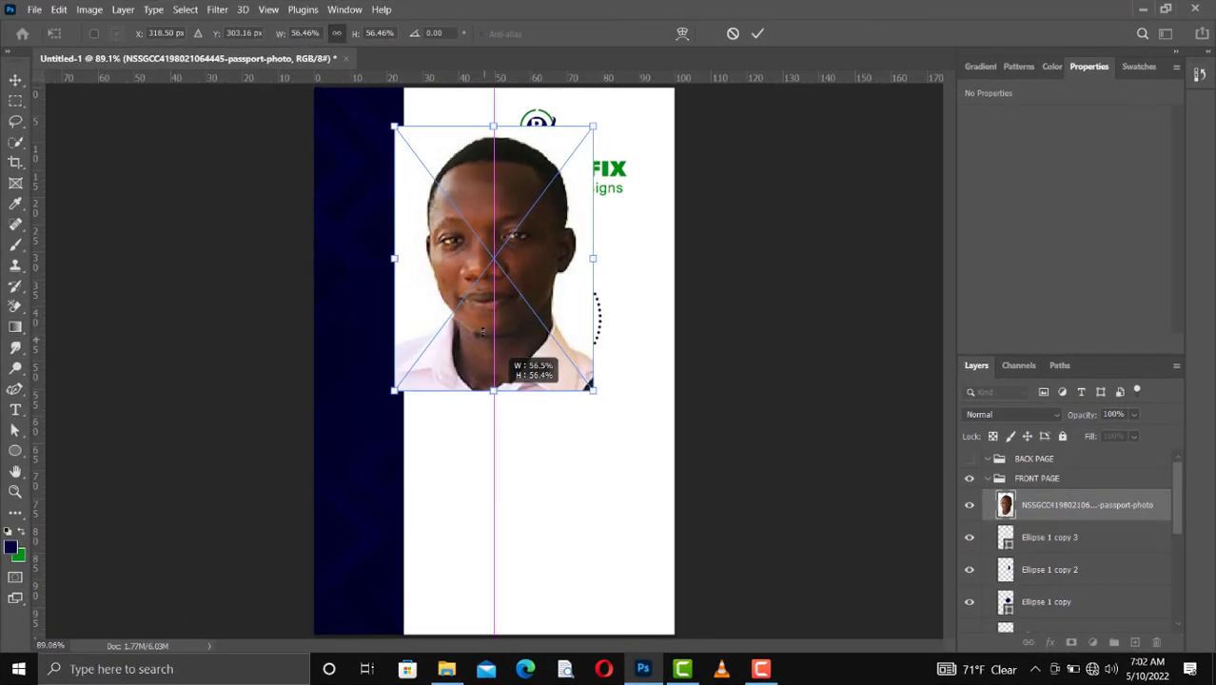
Step: Scale the placed passport photo to about 129 by 172 px and position it over the light gray circle
left_click_drag(483, 332, 486, 271)
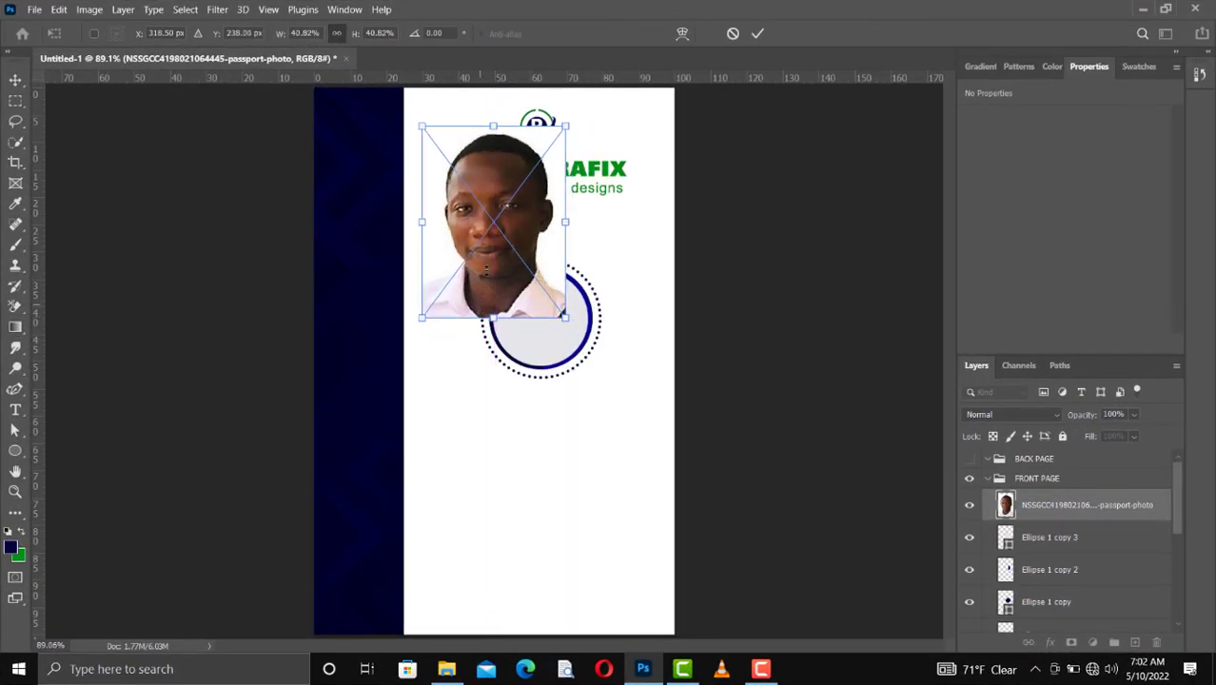
left_click_drag(522, 310, 581, 324)
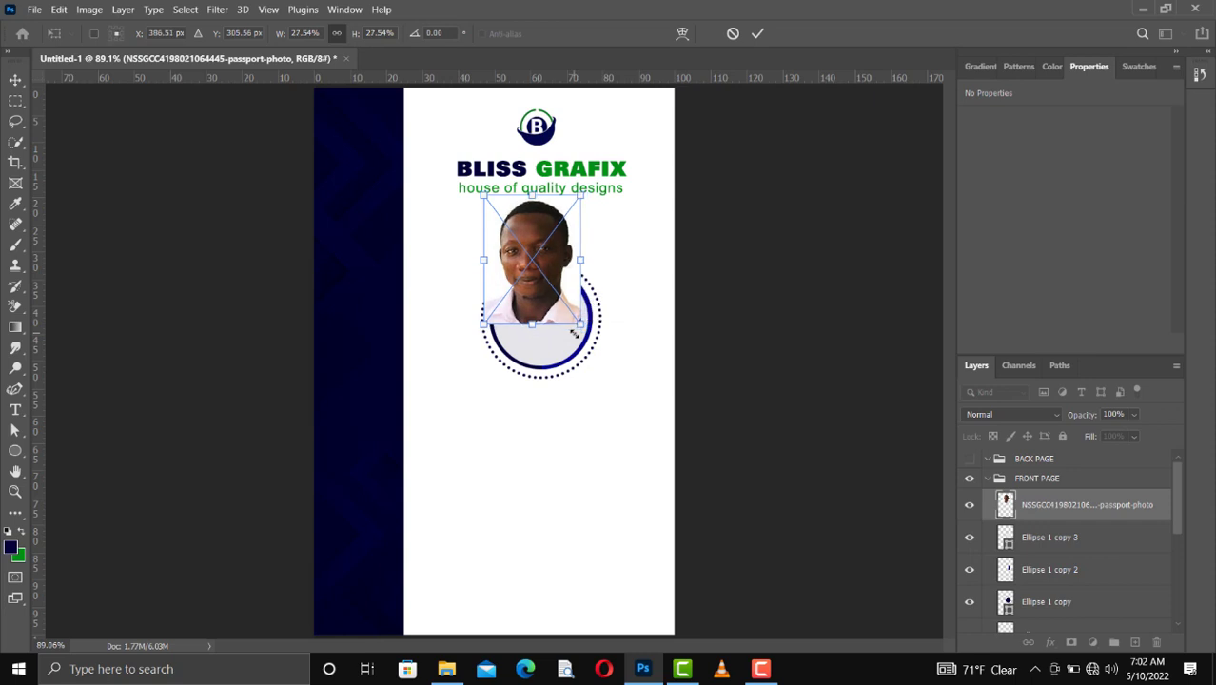
left_click_drag(530, 292, 540, 362)
key("Return")
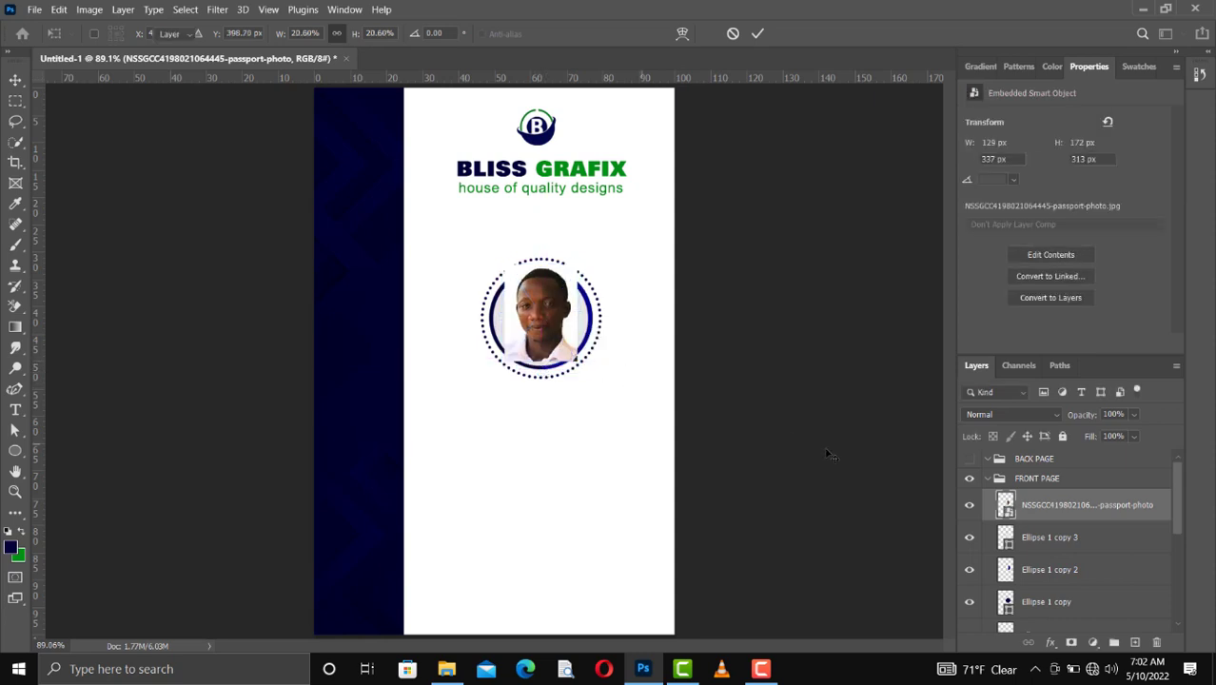
Step: Clip the passport photo to the Ellipse 1 copy 3 circle and shift it down to X 339 px, Y 328 px
right_click(1063, 510)
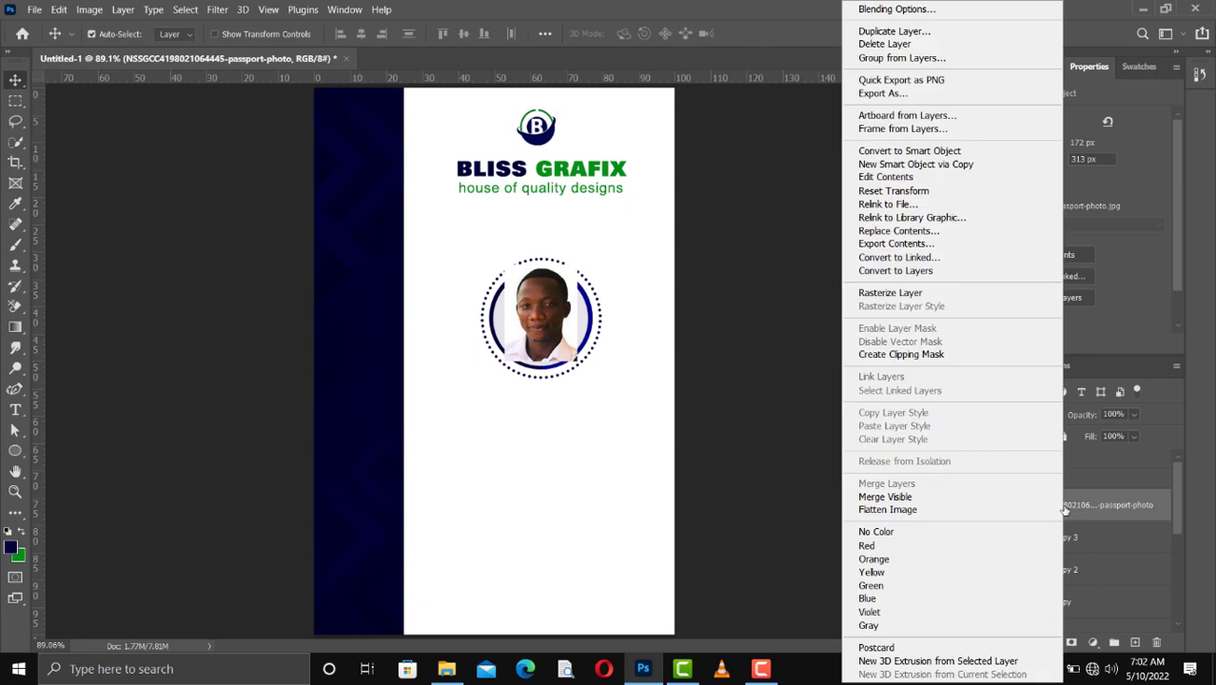
left_click(911, 356)
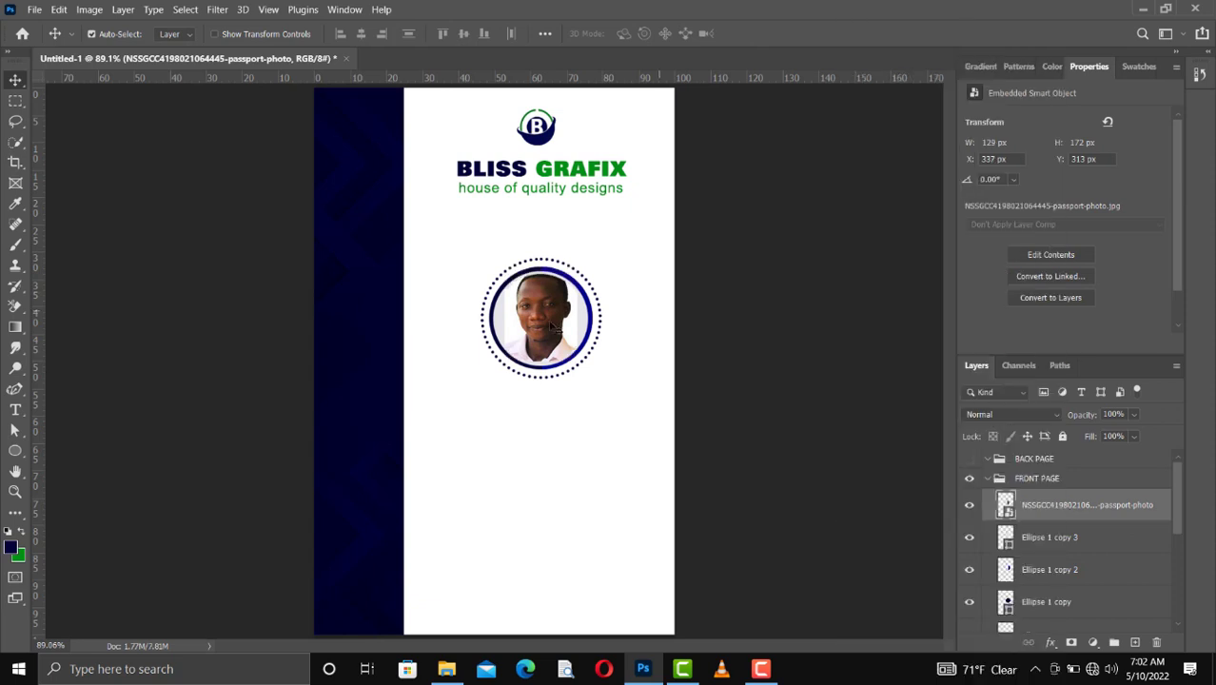
left_click_drag(549, 327, 548, 328)
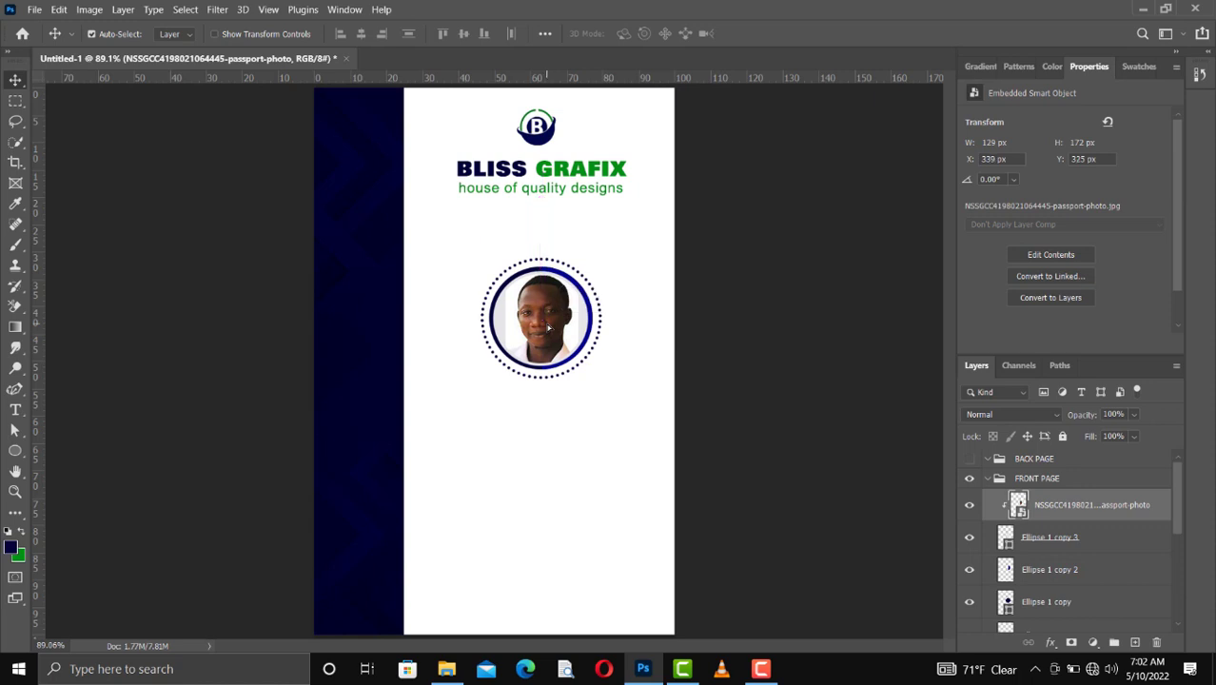
key("Down")
key("Down")
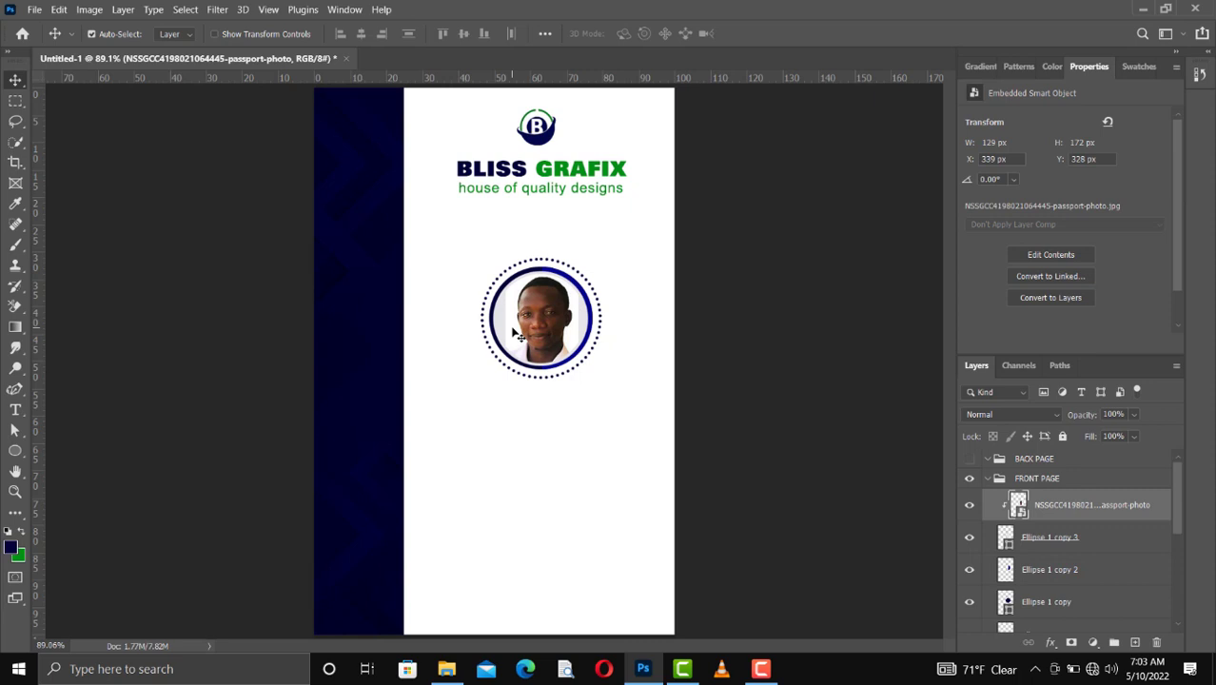
Step: Recolor the Ellipse 1 copy 3 circle white (ffffff), sampled from the passport photo's background
left_click(1058, 539)
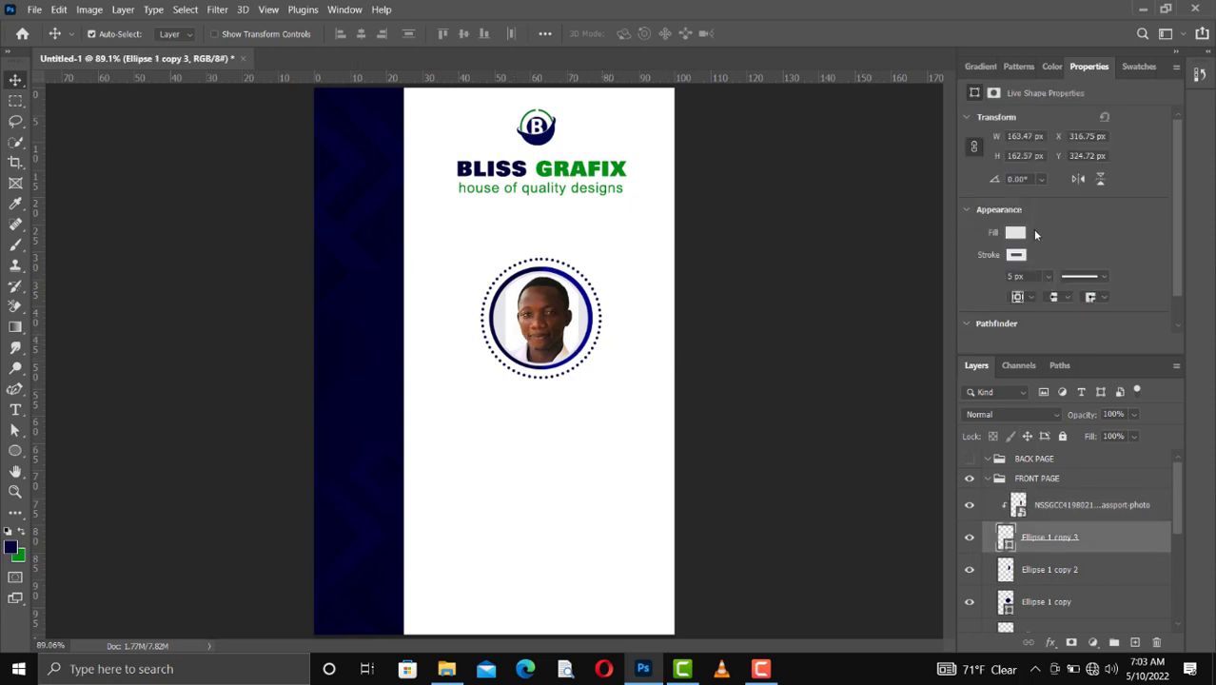
left_click(1016, 233)
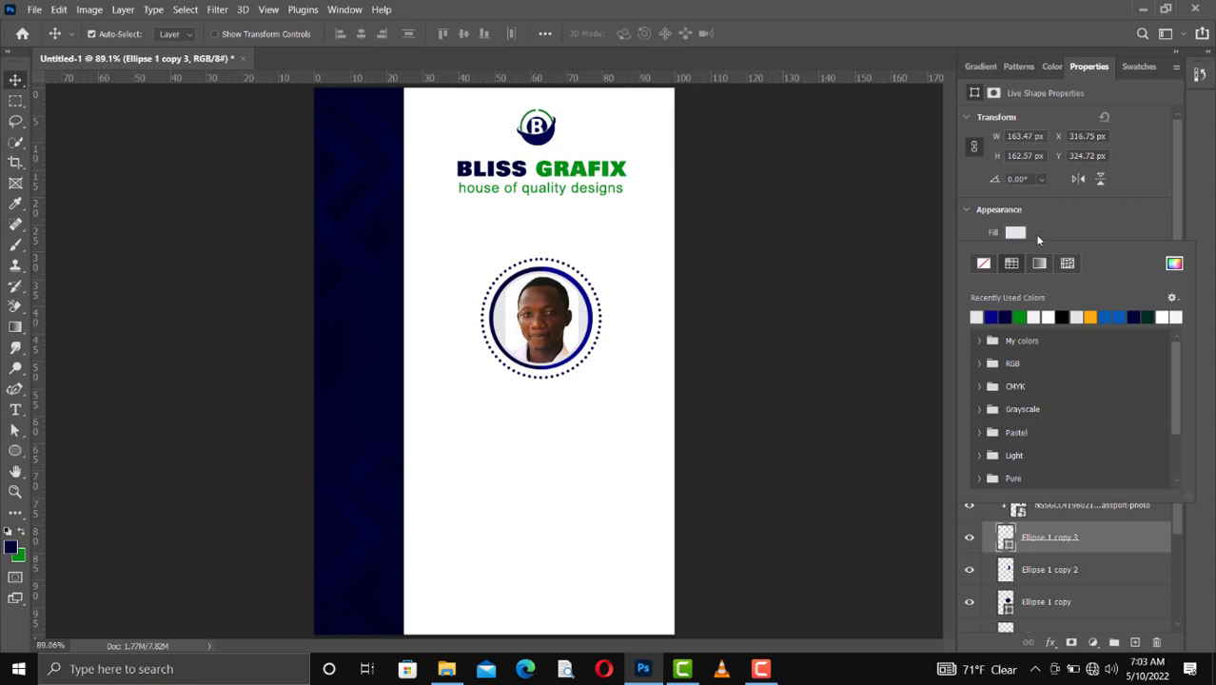
left_click(1174, 265)
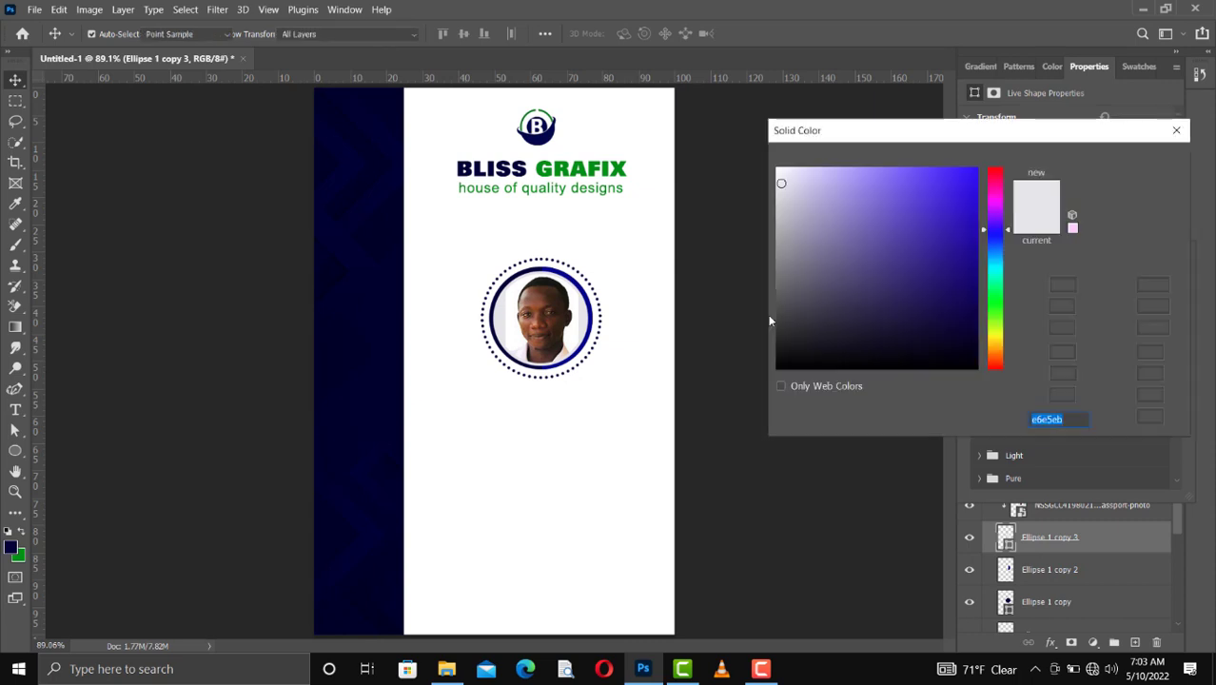
left_click(577, 324)
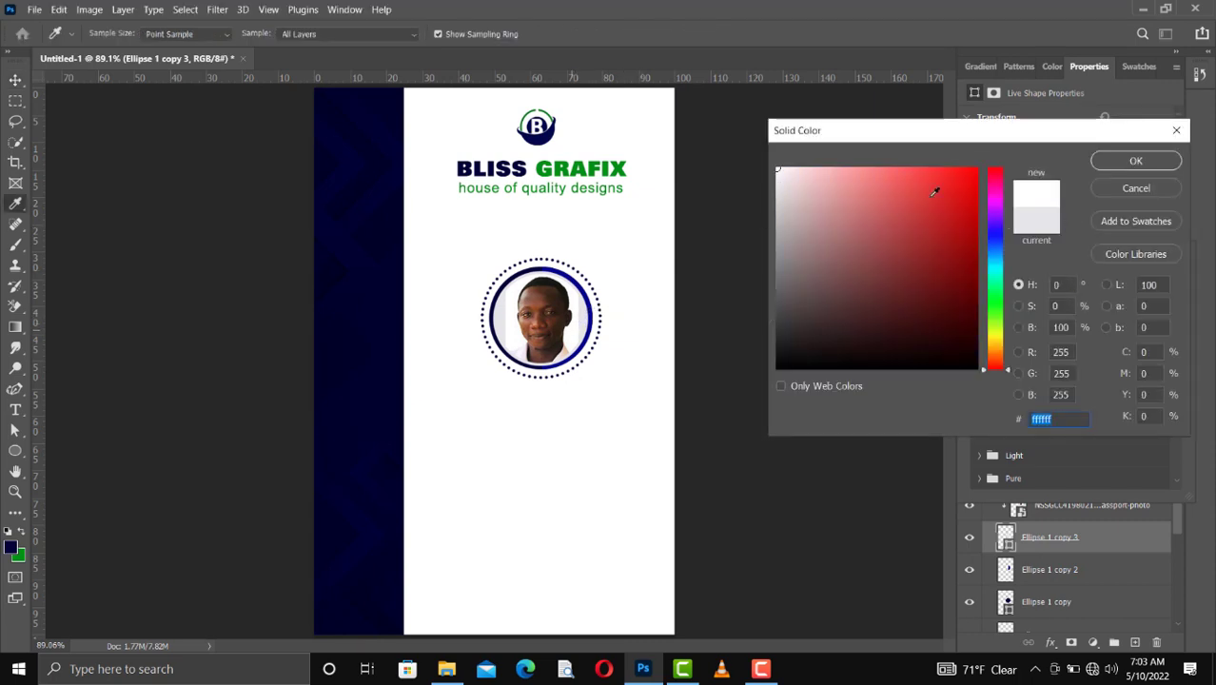
left_click(1129, 162)
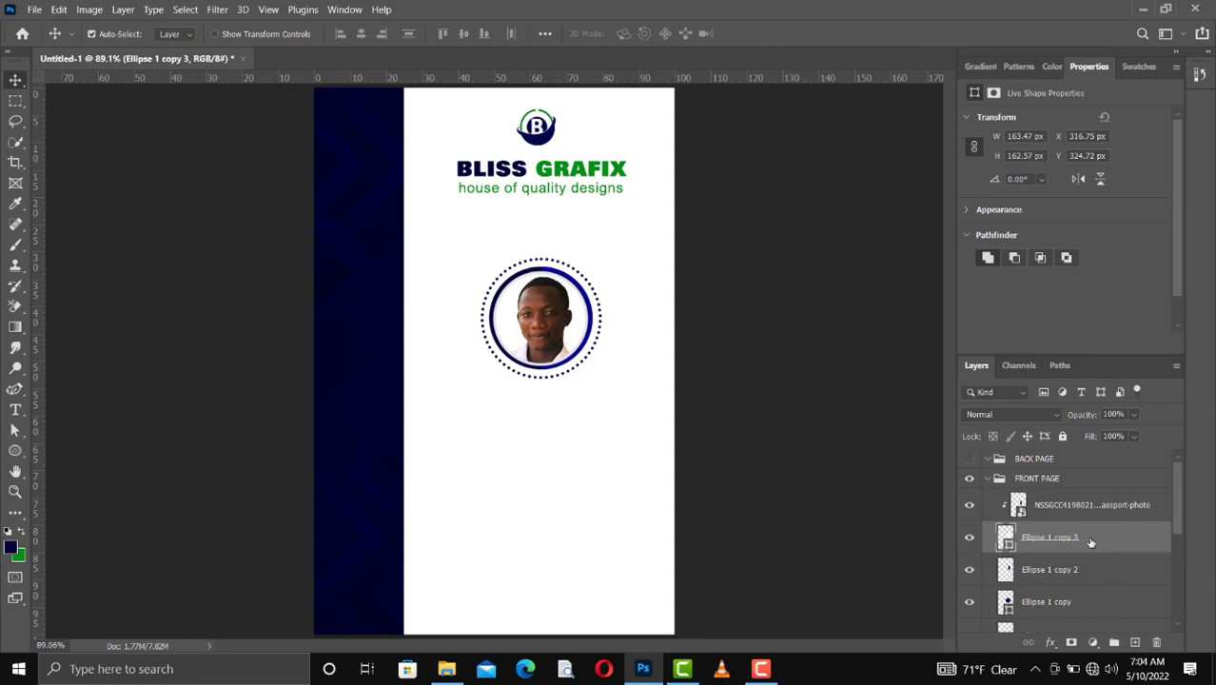
Step: Group the passport photo layer with the four Ellipse 1 layers of its circular frame
scroll(1063, 606, "down", 2)
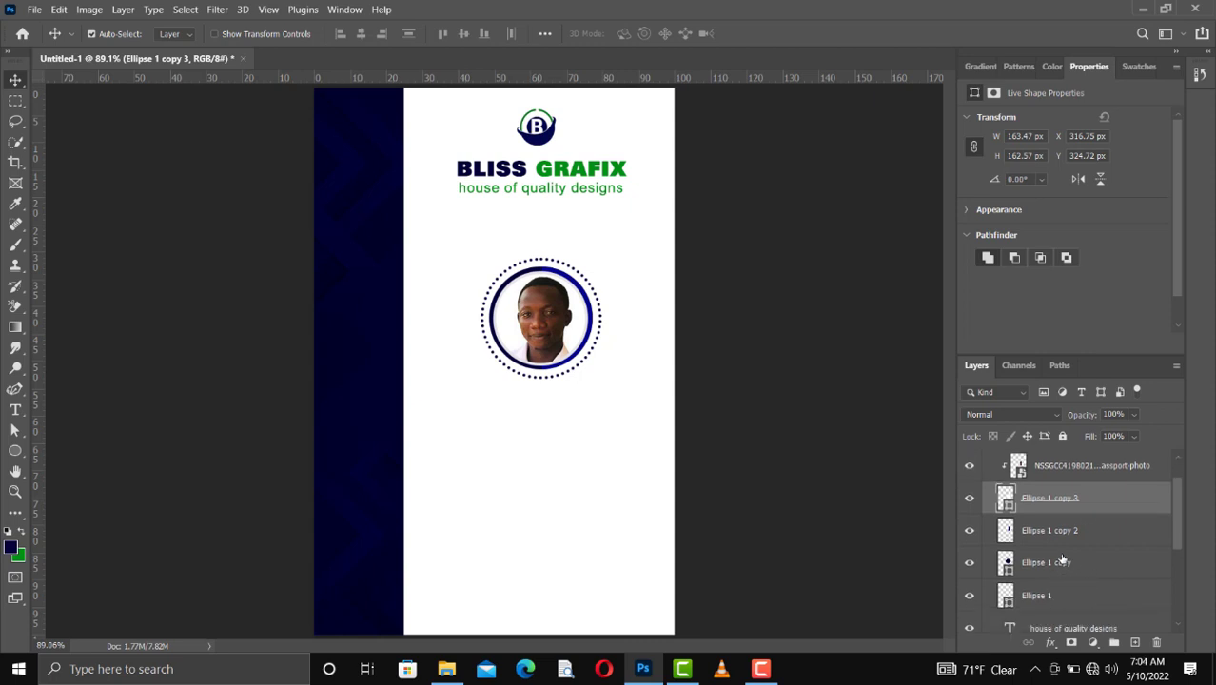
scroll(1063, 561, "up", 2)
left_click(1057, 516)
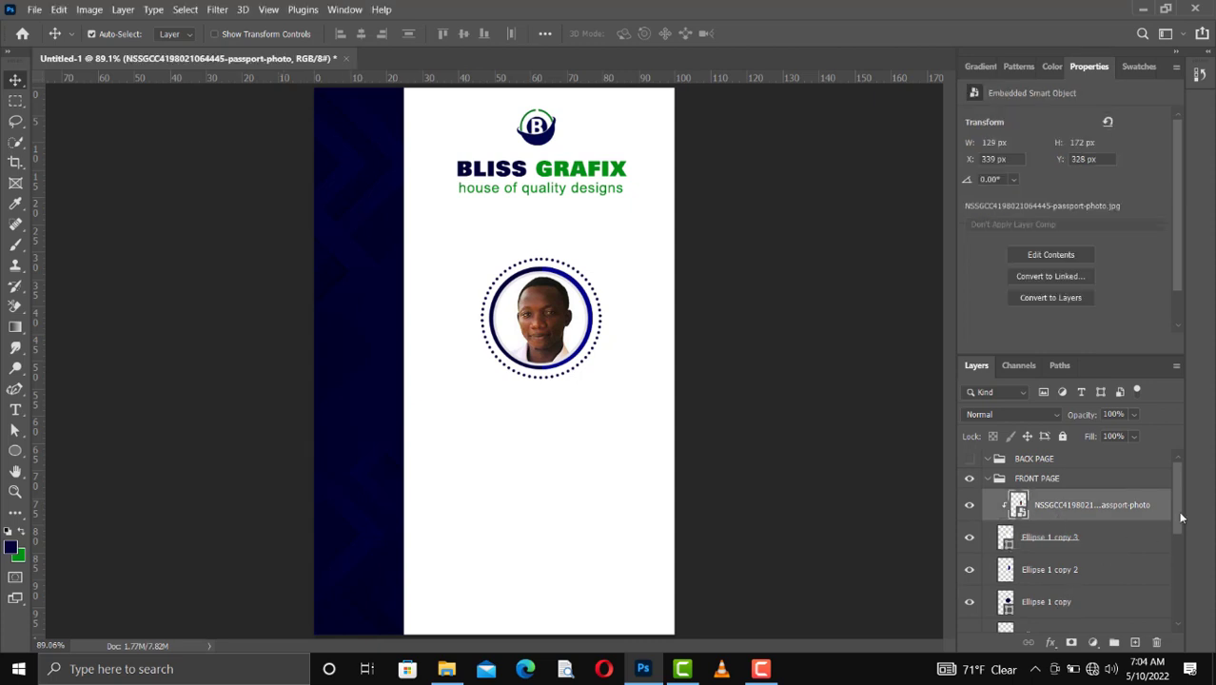
scroll(1022, 589, "down", 2)
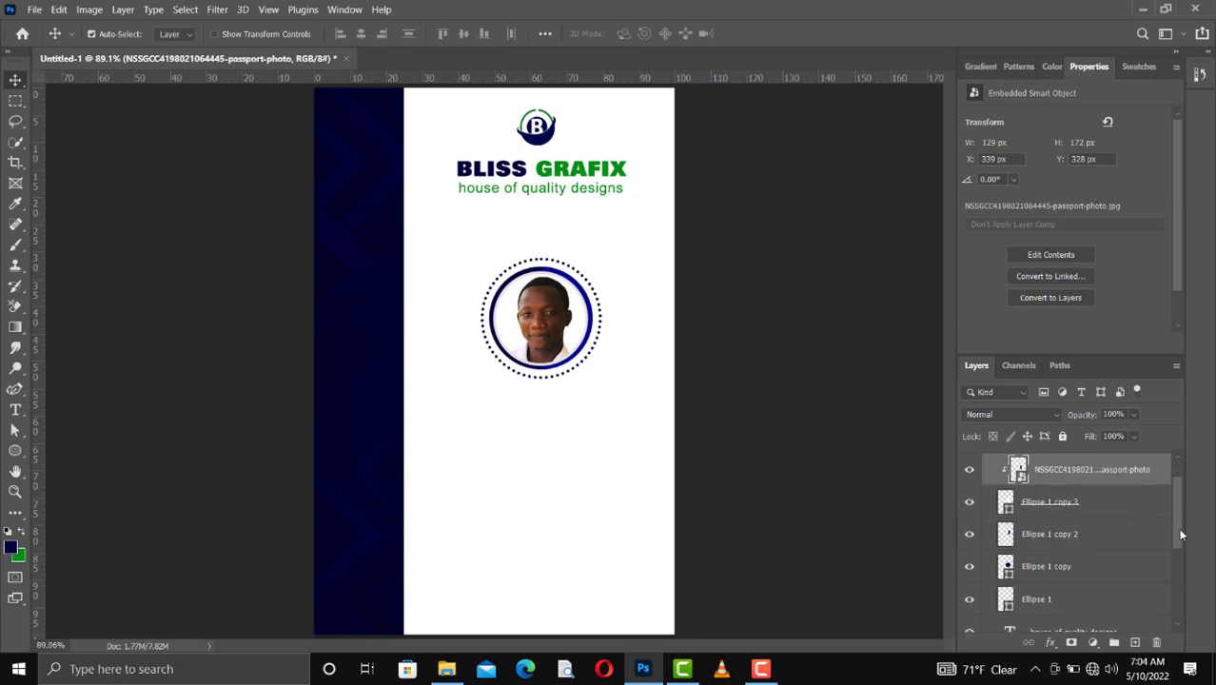
left_click(1037, 593, "shift")
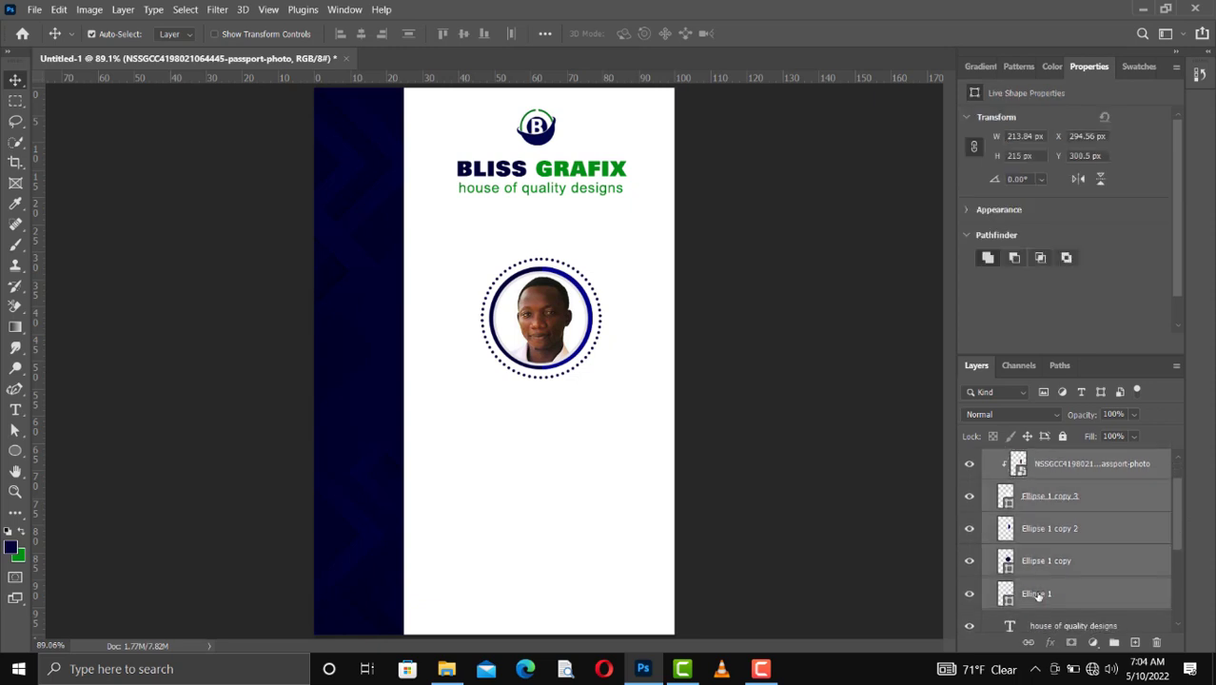
key("ctrl+g")
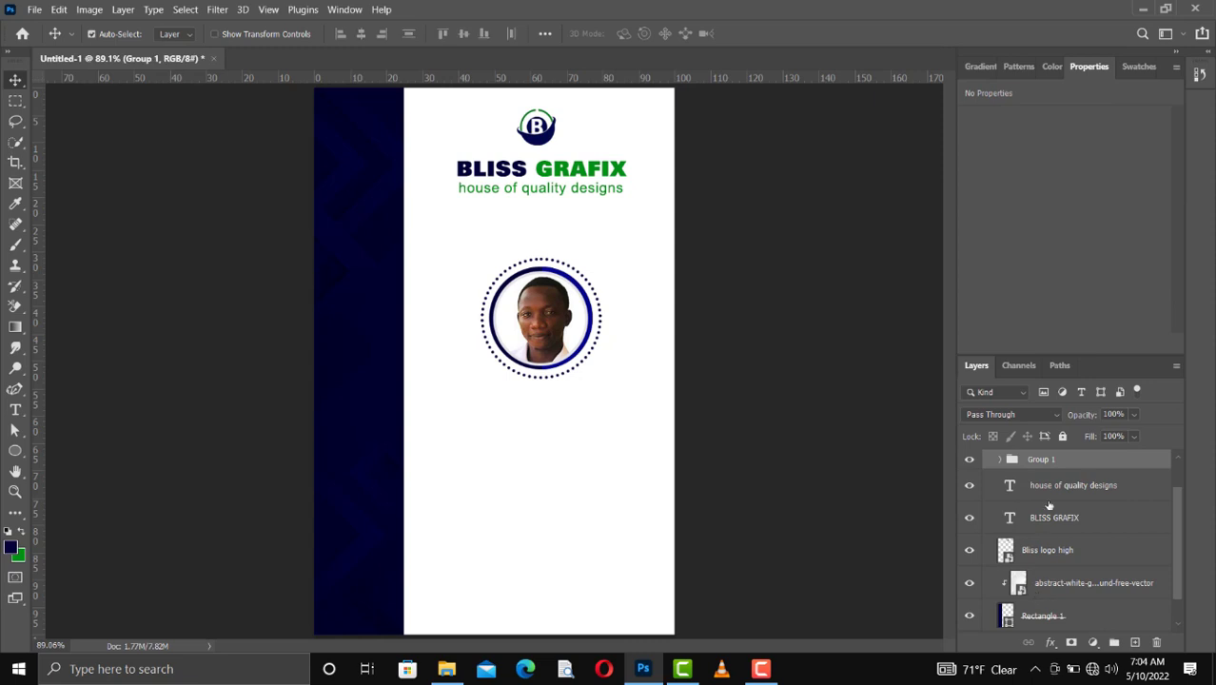
scroll(1049, 505, "up", 2)
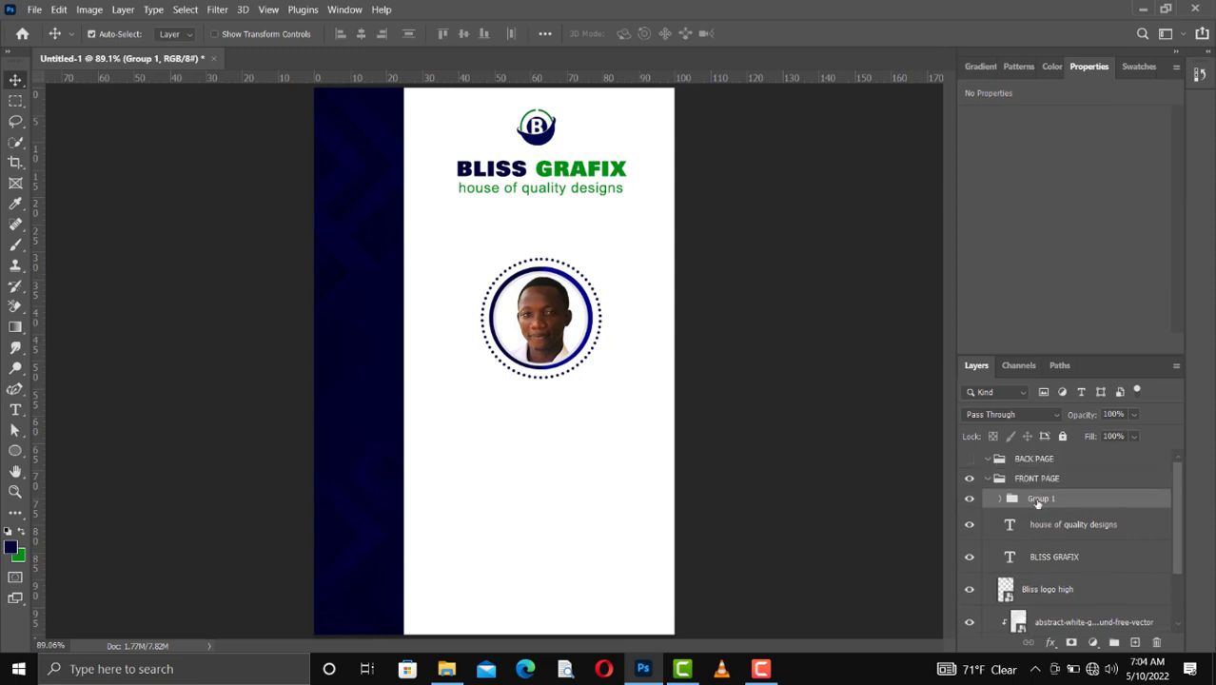
Step: Rename the new photo frame group as "image in circle"
double_click(1038, 499)
key("BackSpace")
key("BackSpace")
key("BackSpace")
type("e")
key("Return")
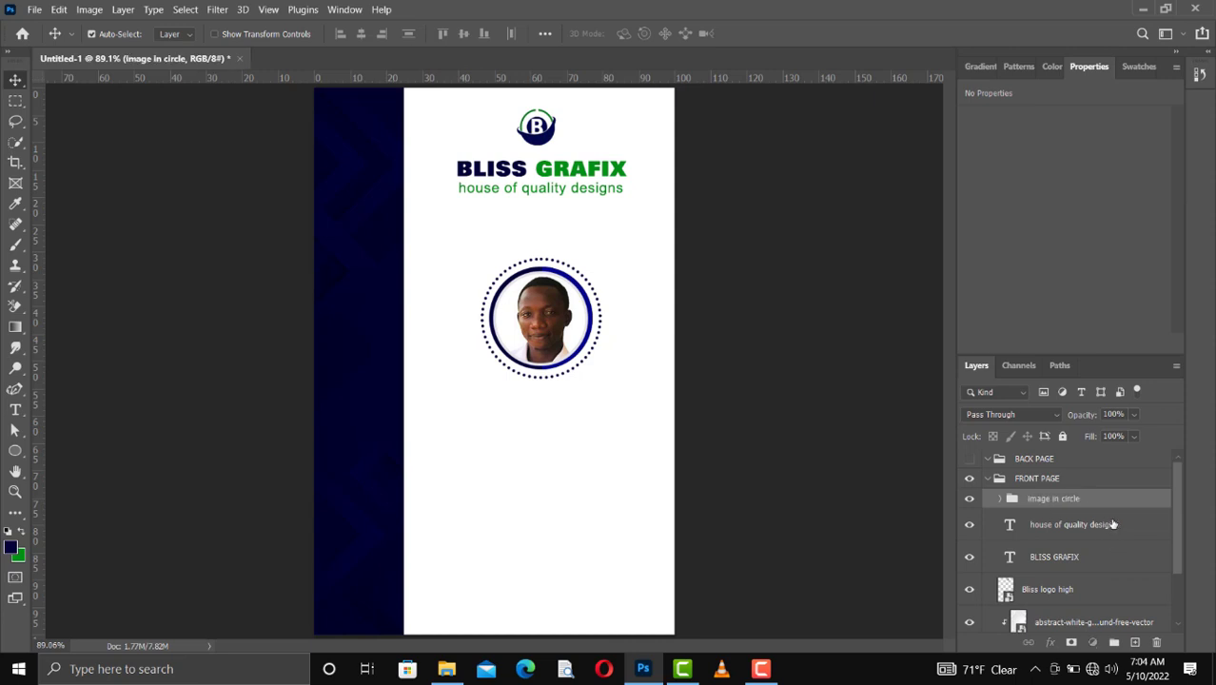
Step: Group the tagline, BLISS GRAFIX title and Bliss logo high layers, and name the group "business brand"
left_click(1109, 524)
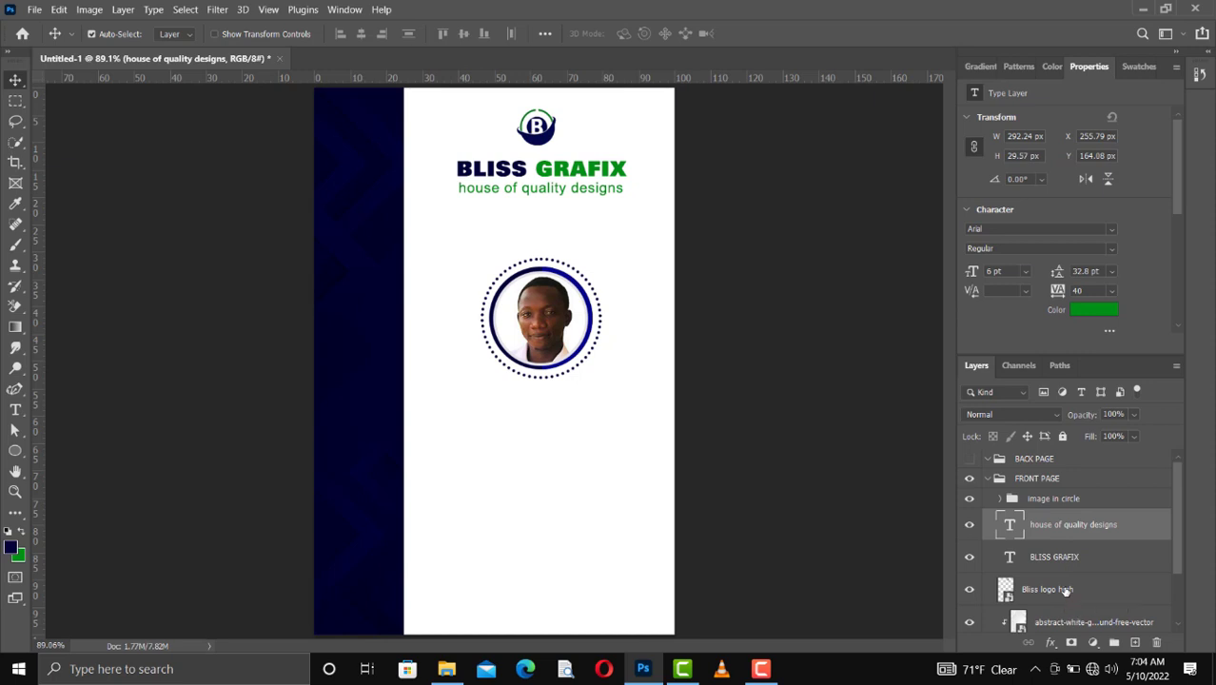
left_click(1065, 590, "shift")
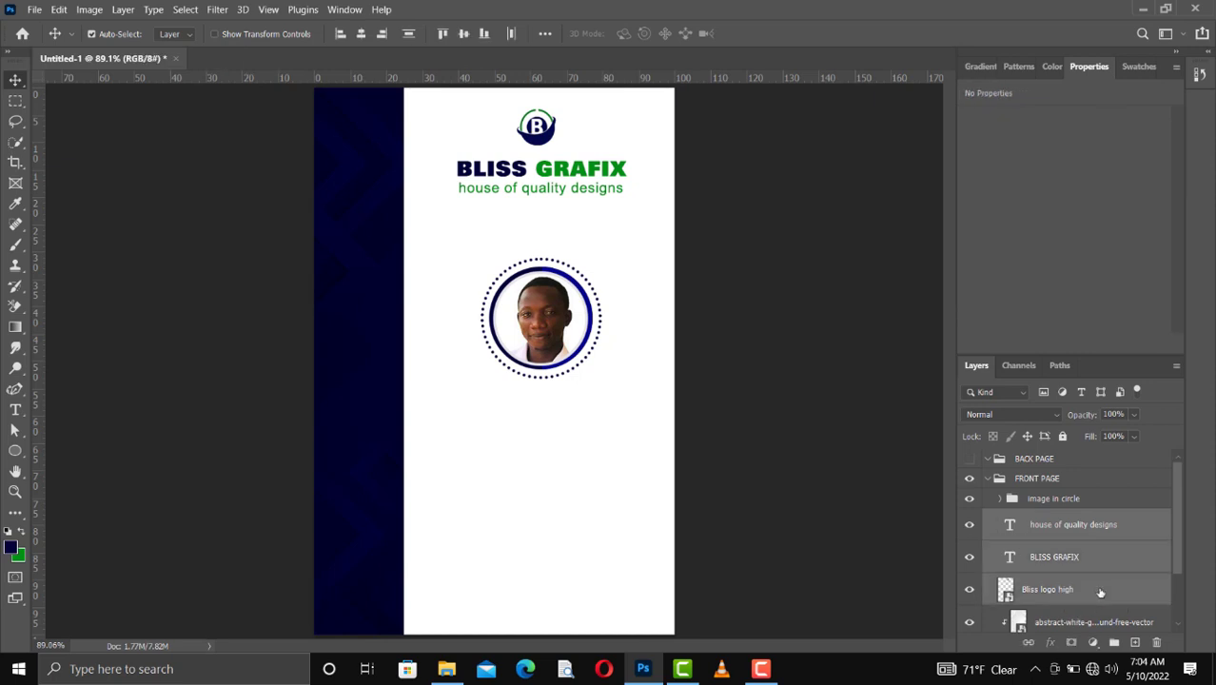
key("ctrl+g")
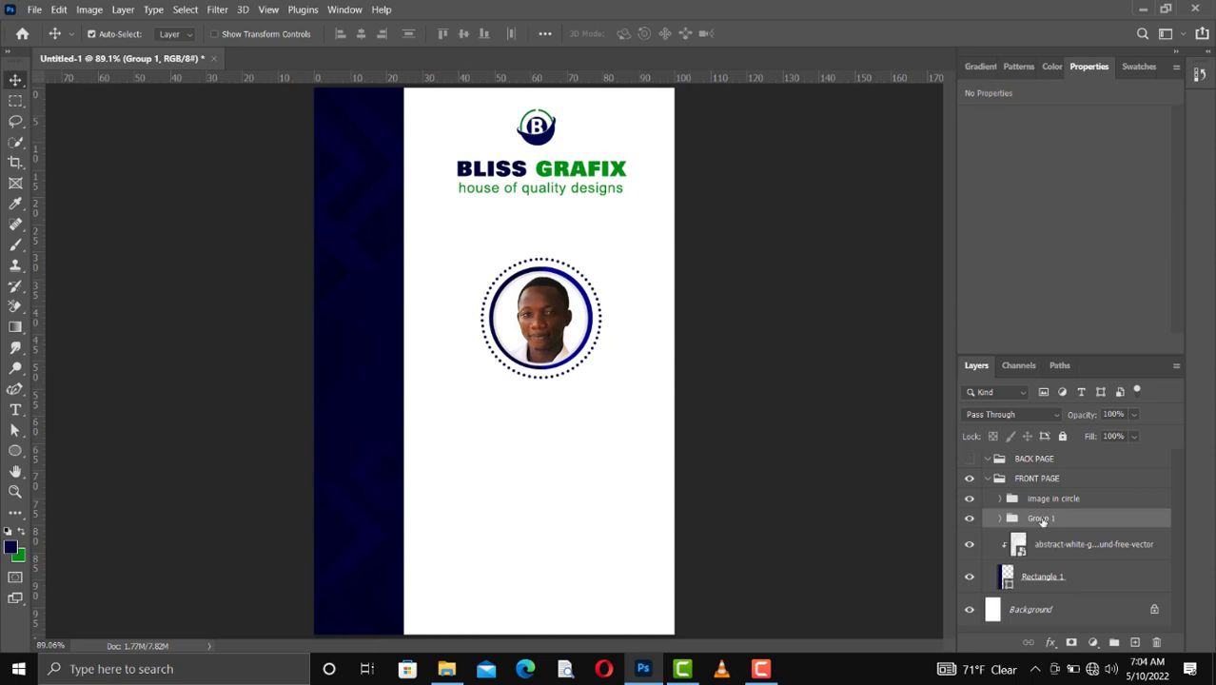
double_click(1041, 518)
type("business brand")
left_click(1051, 499)
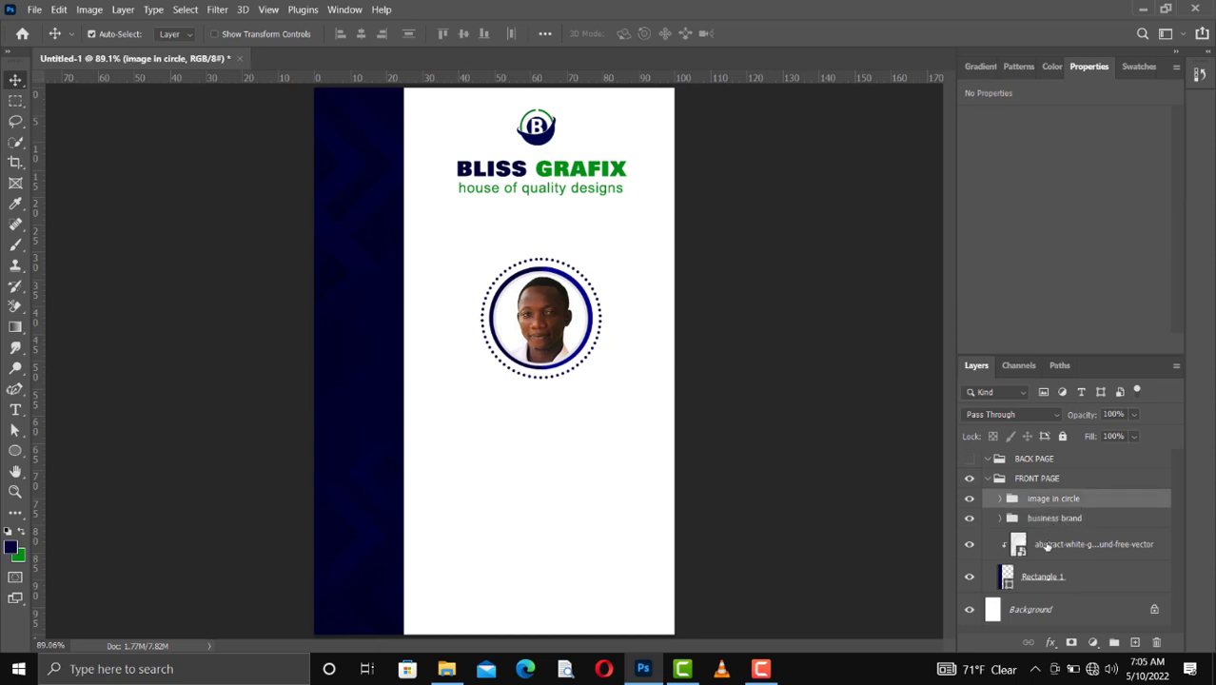
Step: Group the abstract geometric background layer with Rectangle 1 and name the group "side shape"
left_click(1046, 545)
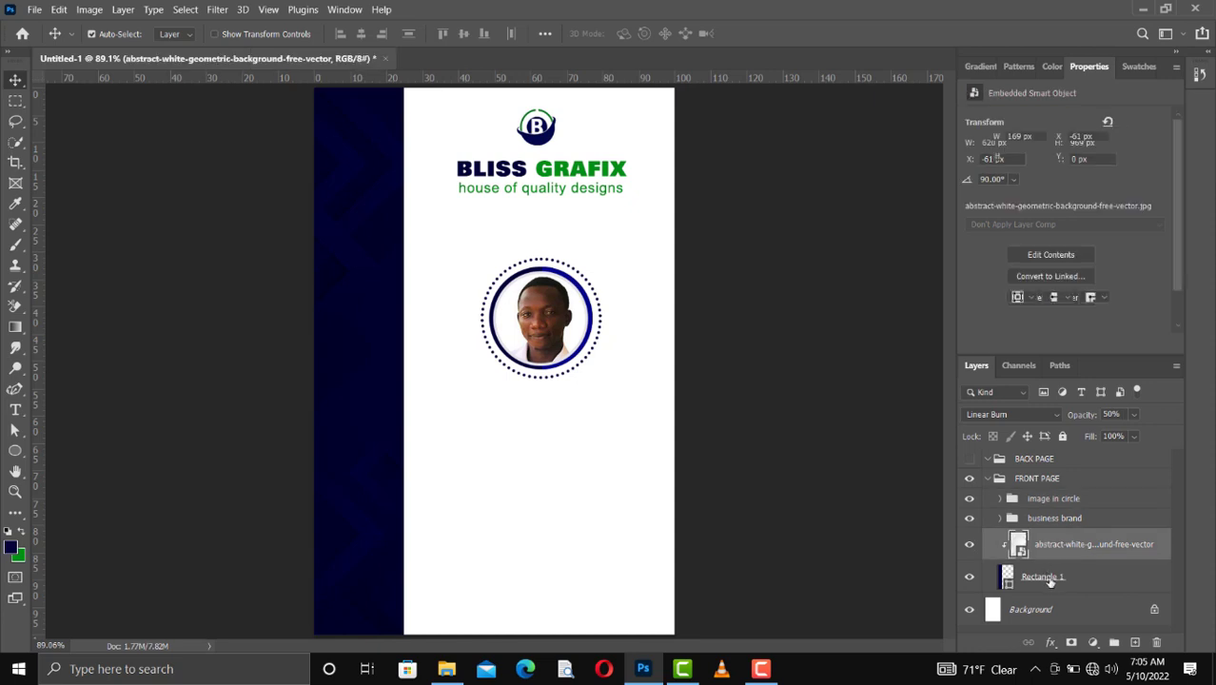
left_click(1050, 580, "shift")
key("ctrl+g")
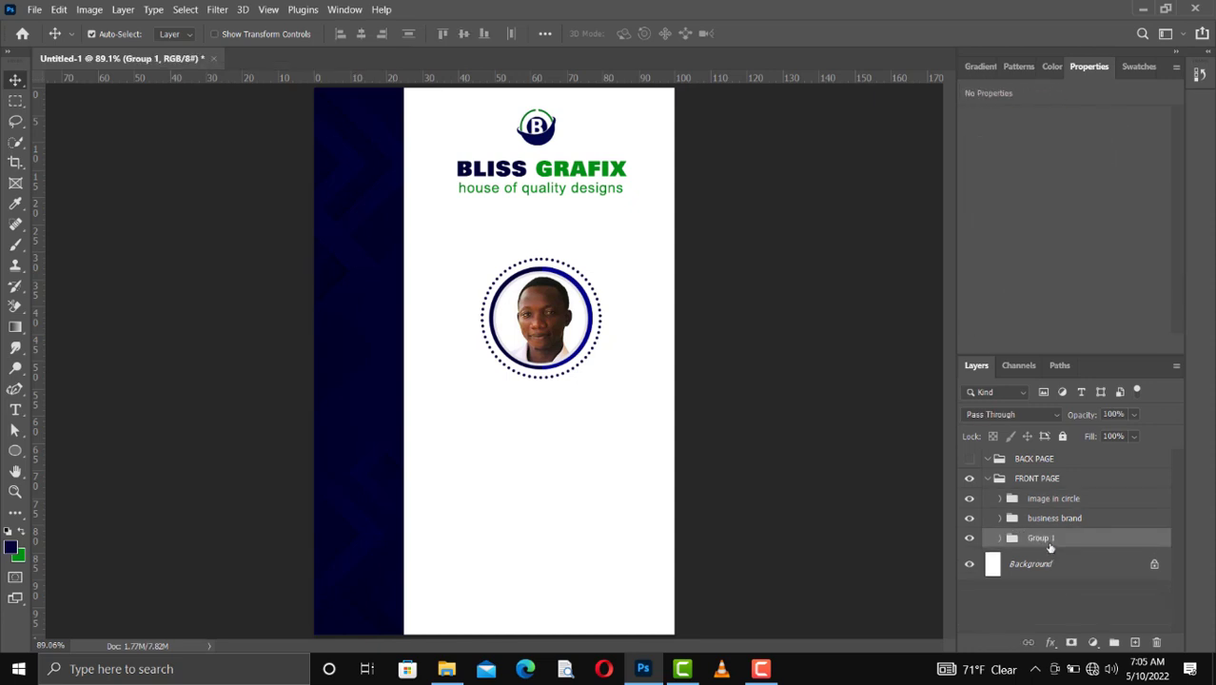
double_click(1041, 539)
type("side shape")
key("Return")
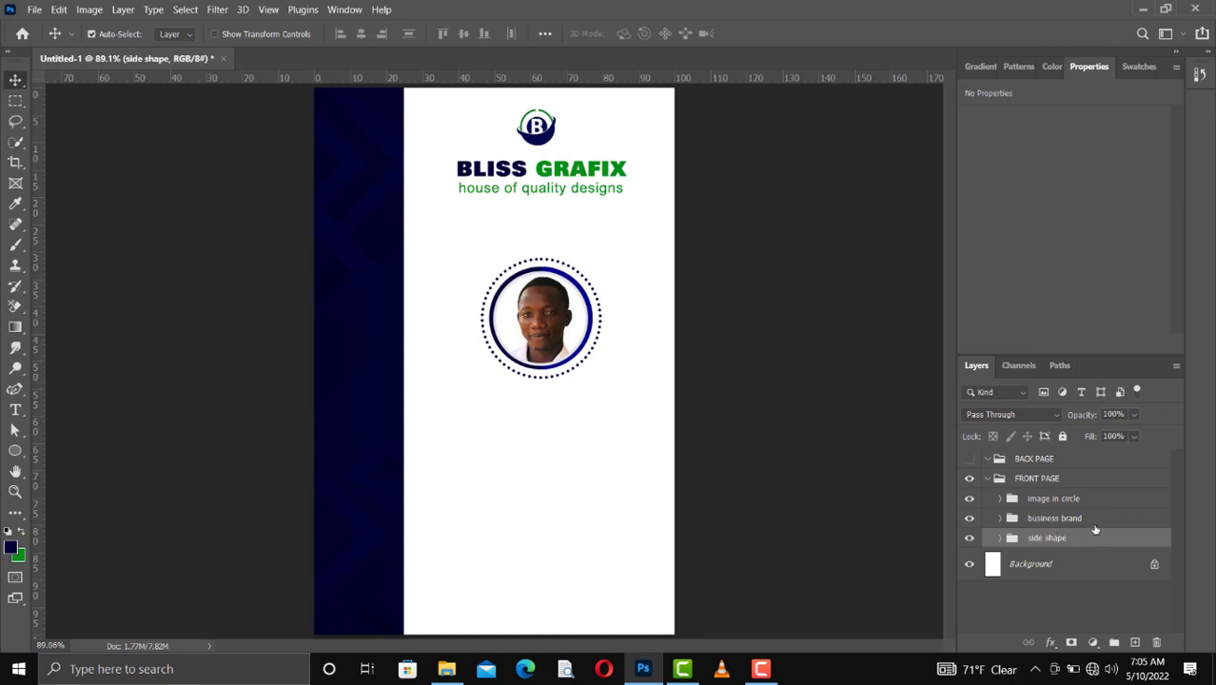
Step: Add the cardholder's full name in capitals as horizontal text below the photo, in a new layer above the image in circle group
left_click(1094, 525)
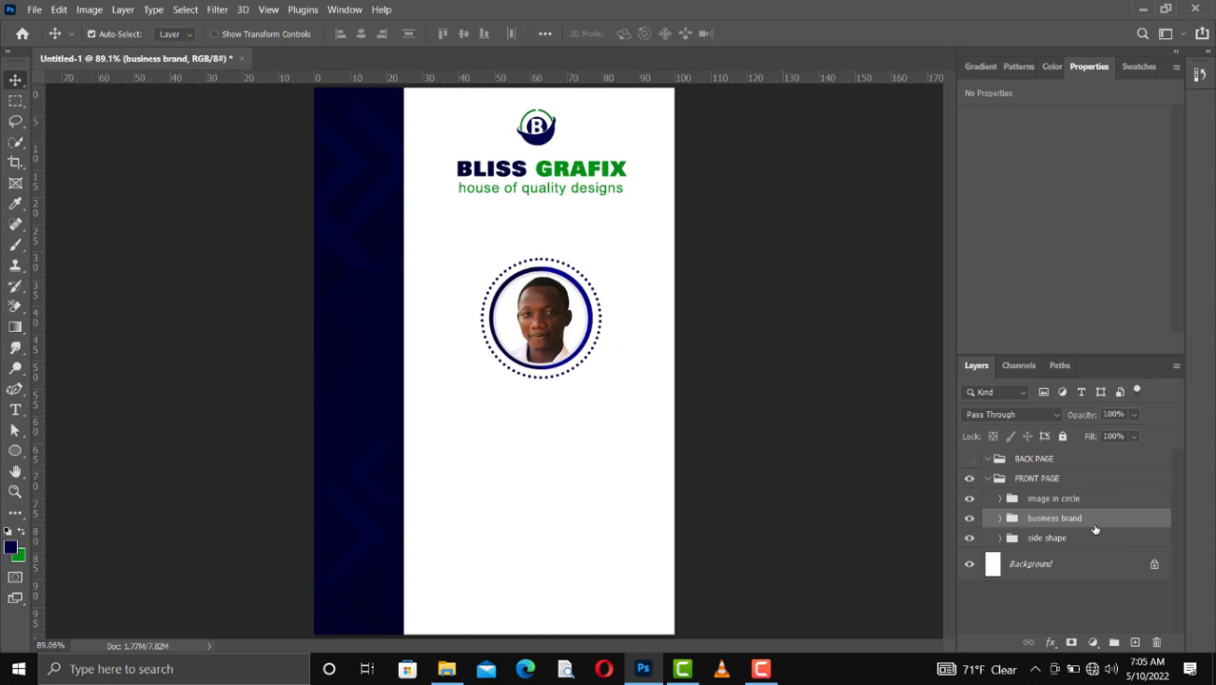
left_click(1046, 499)
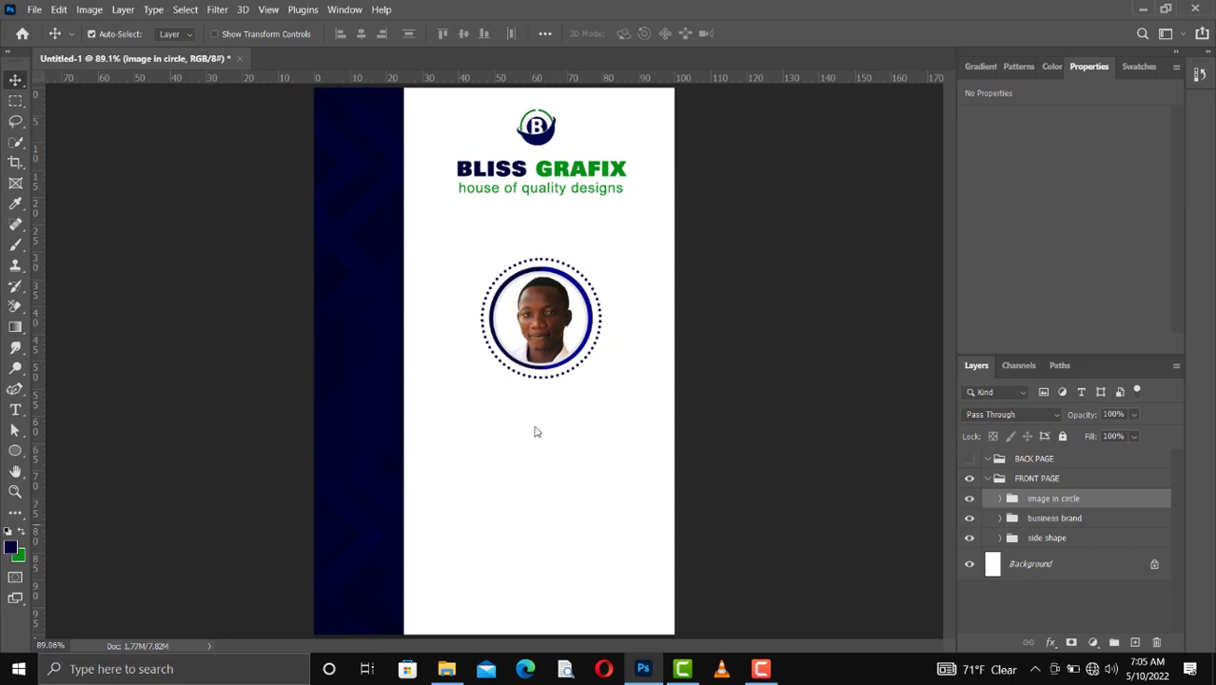
left_click(15, 410)
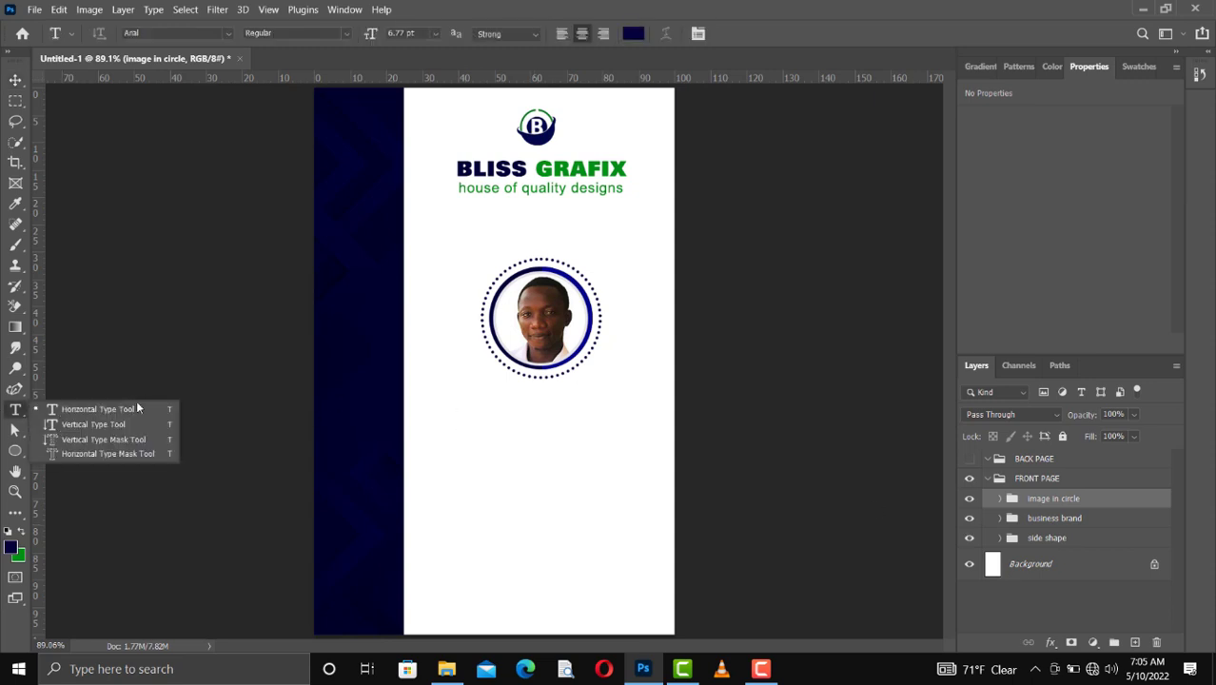
left_click(136, 407)
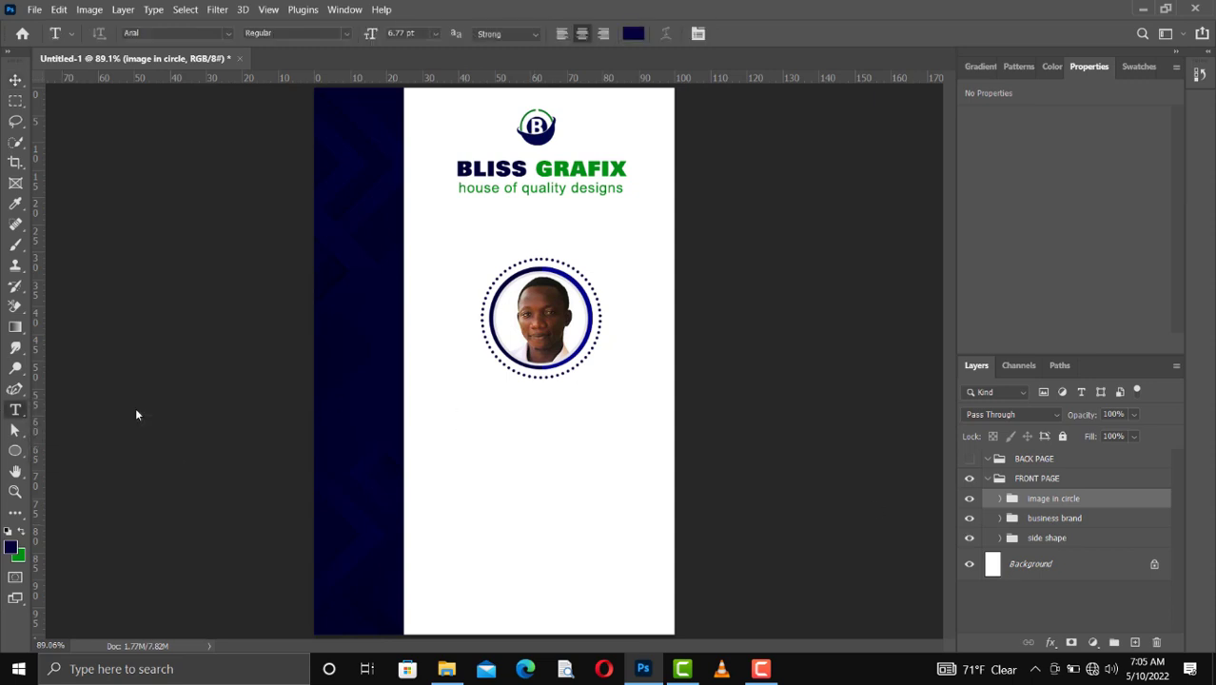
left_click(464, 415)
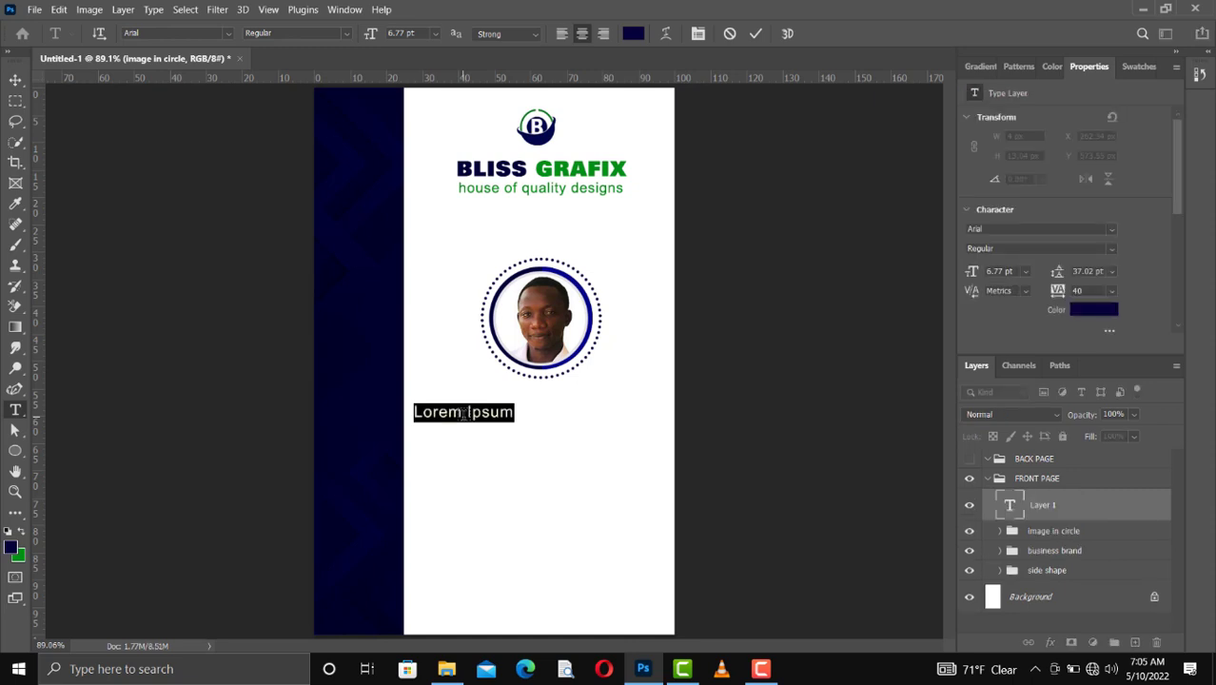
left_click(463, 415)
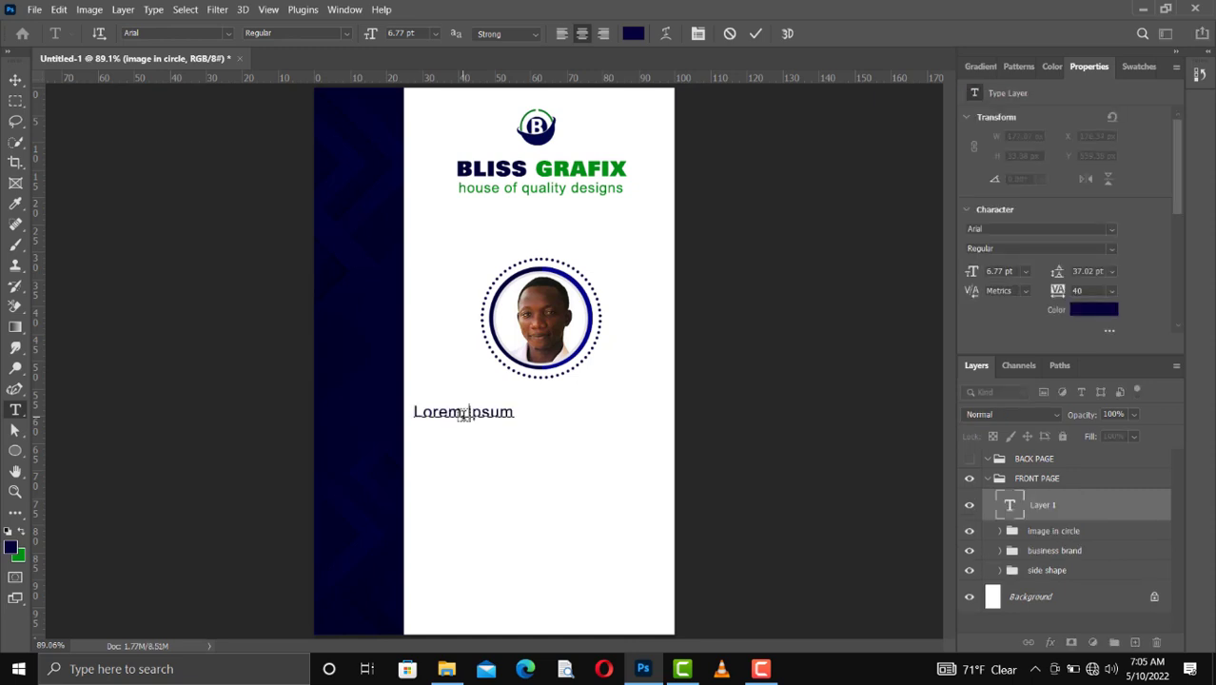
key("ctrl+a")
type("FELIX")
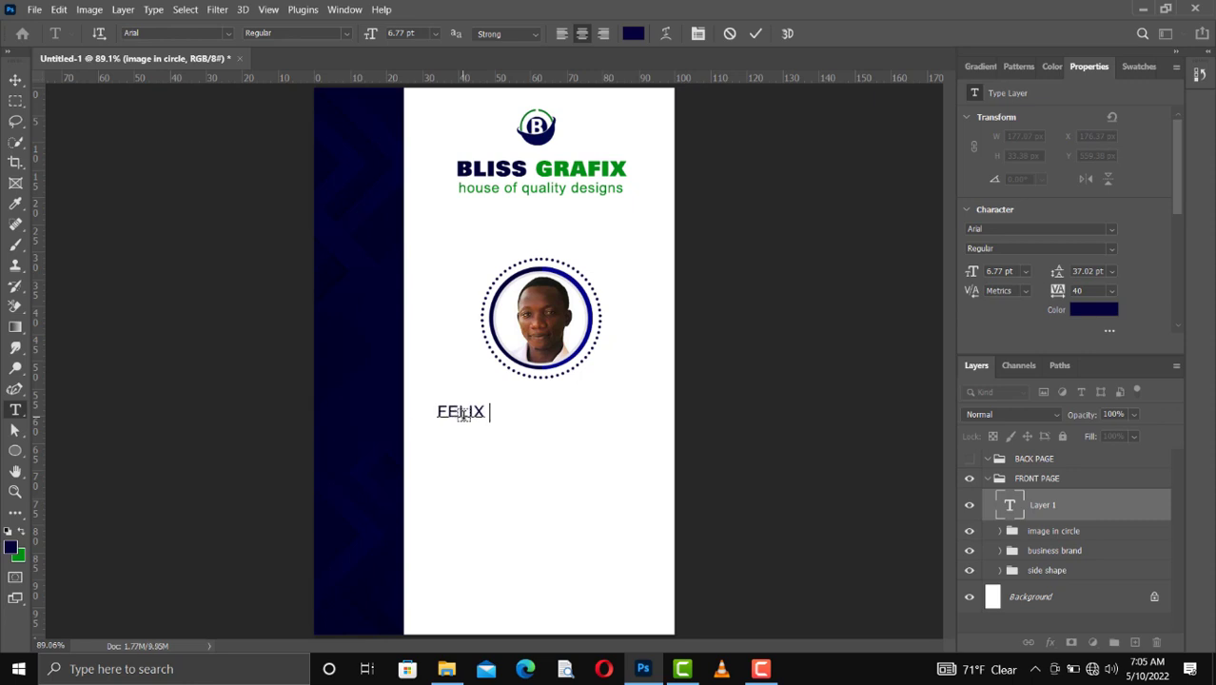
type(" BLISS")
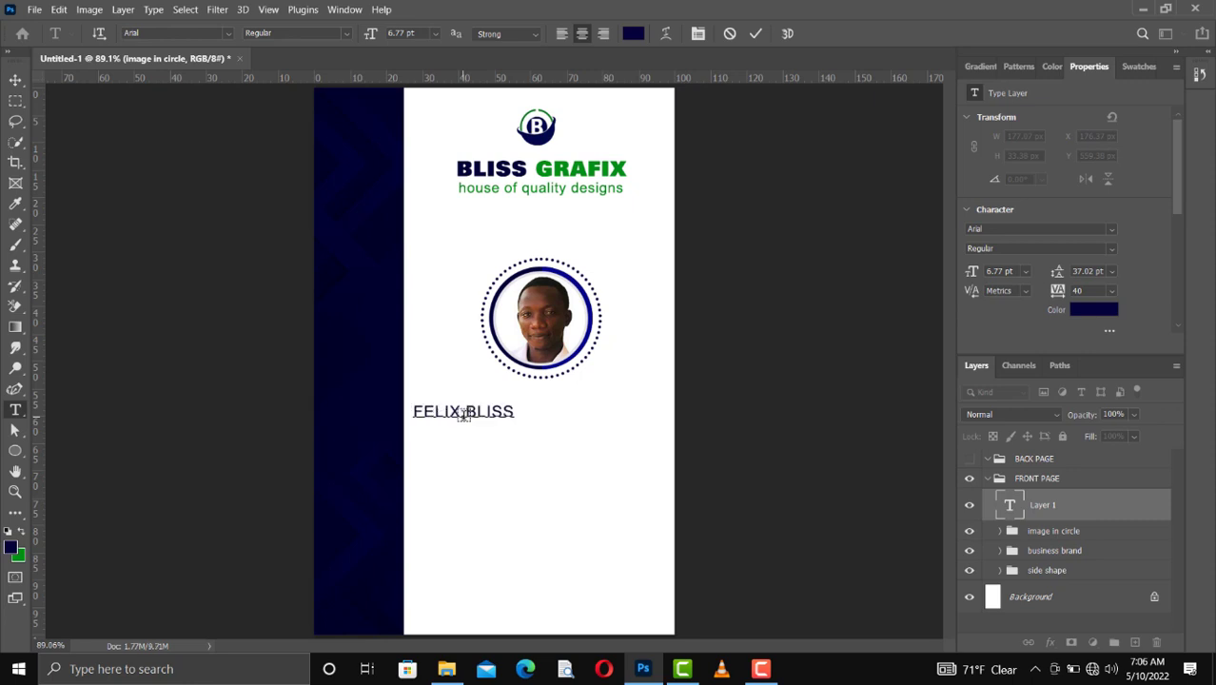
left_click(754, 34)
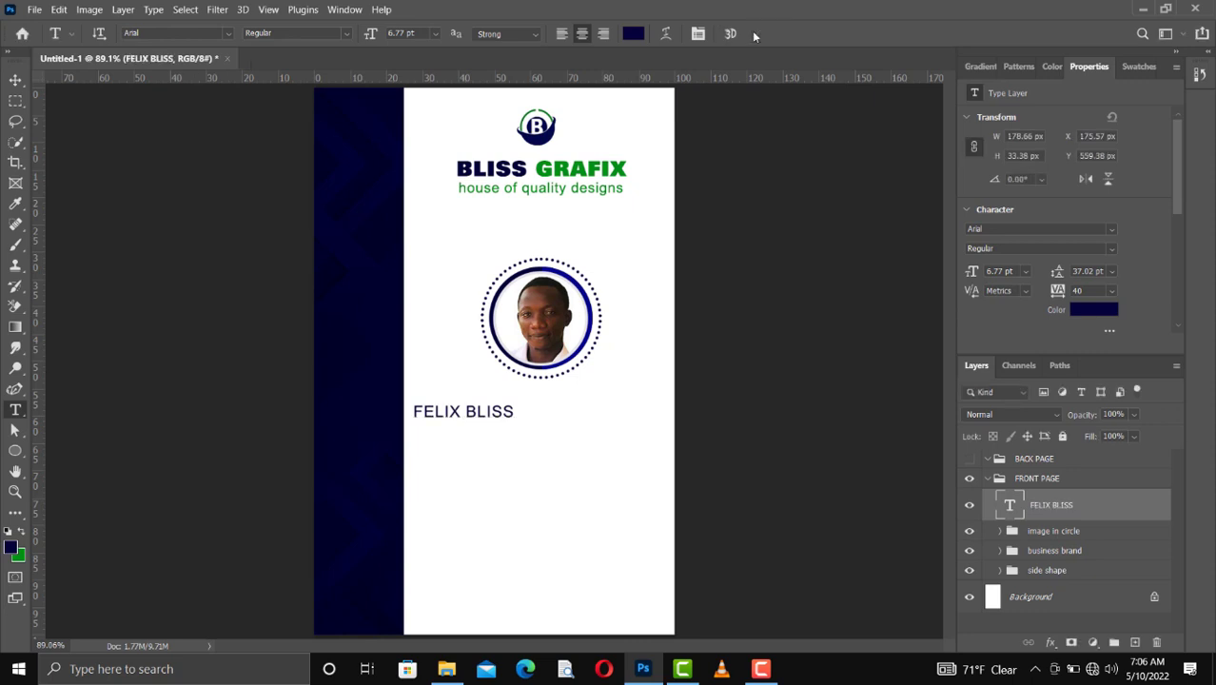
Step: Set the name text's font style to Arial Black and move it centrally under the photo frame, at about X 297 px, Y 539 px
left_click(1113, 247)
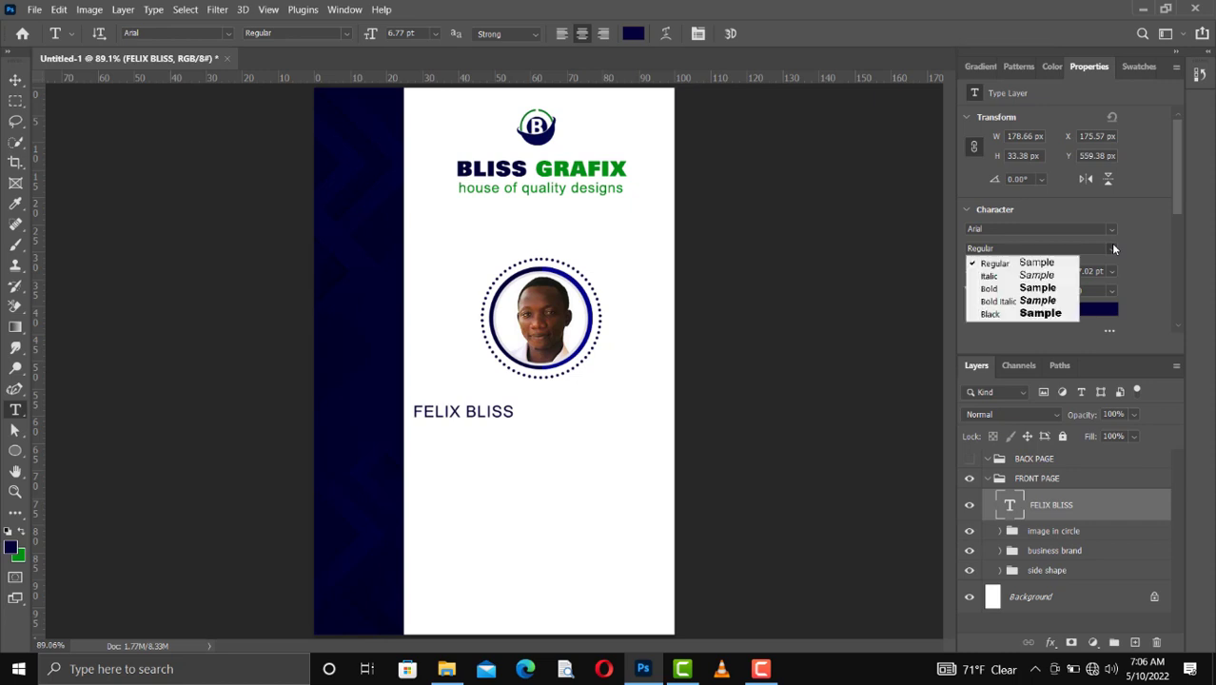
left_click(1045, 311)
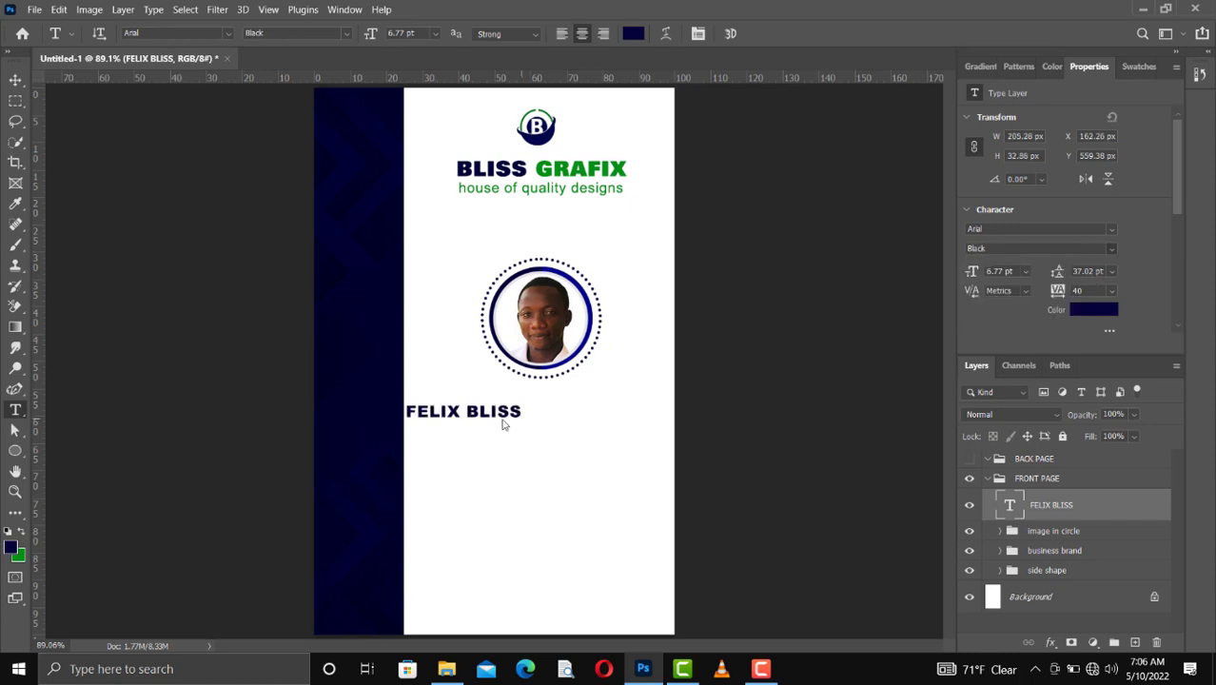
key("b")
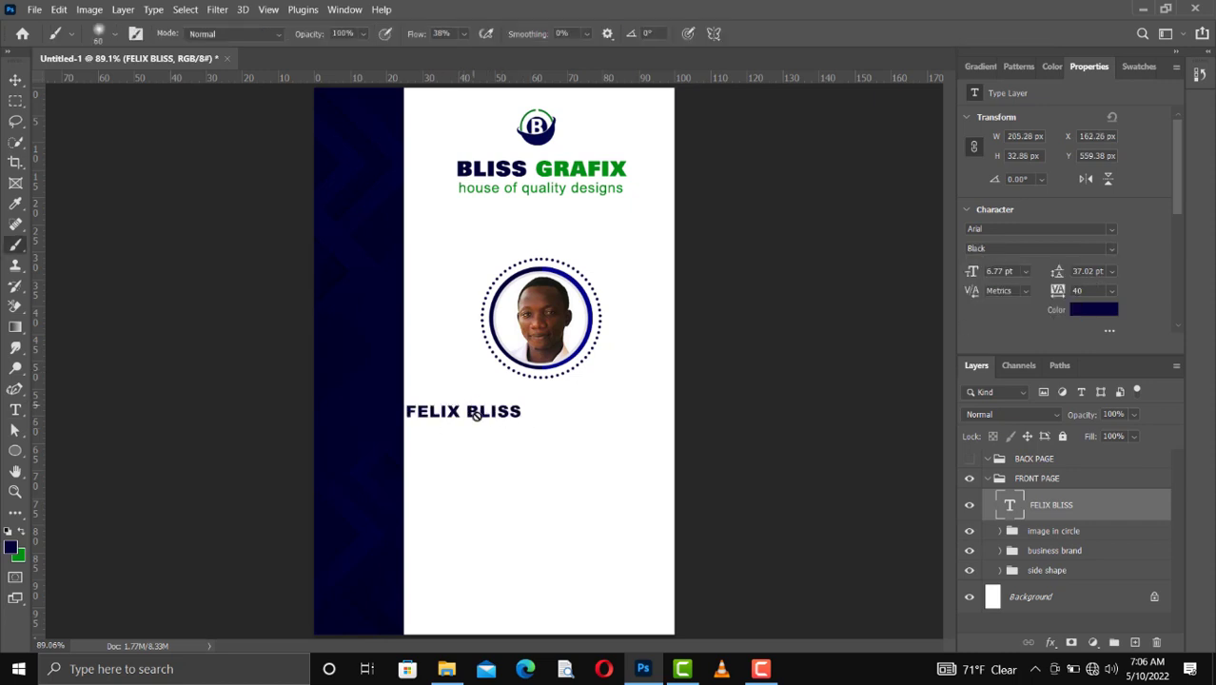
key("v")
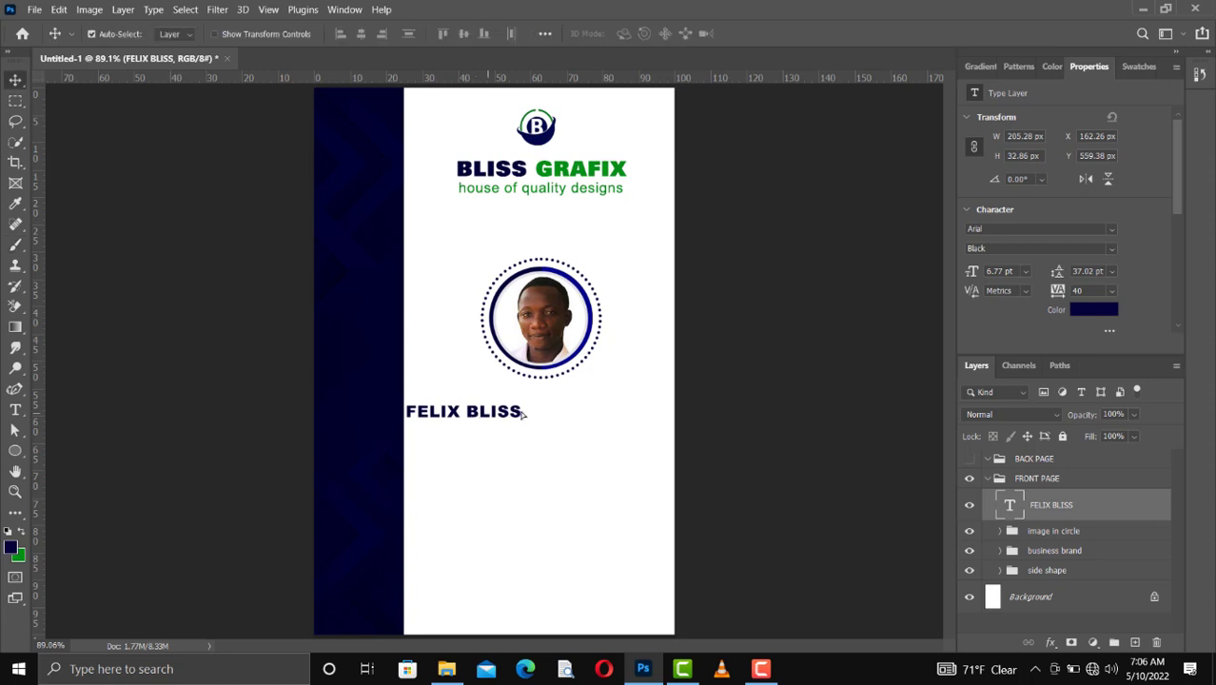
mouse_move(521, 416)
left_mouse_down()
mouse_move(570, 405)
mouse_move(553, 408)
left_mouse_up()
Step: Scale the cardholder's name text proportionally to 141%, about 9.55 pt
key("ctrl+t")
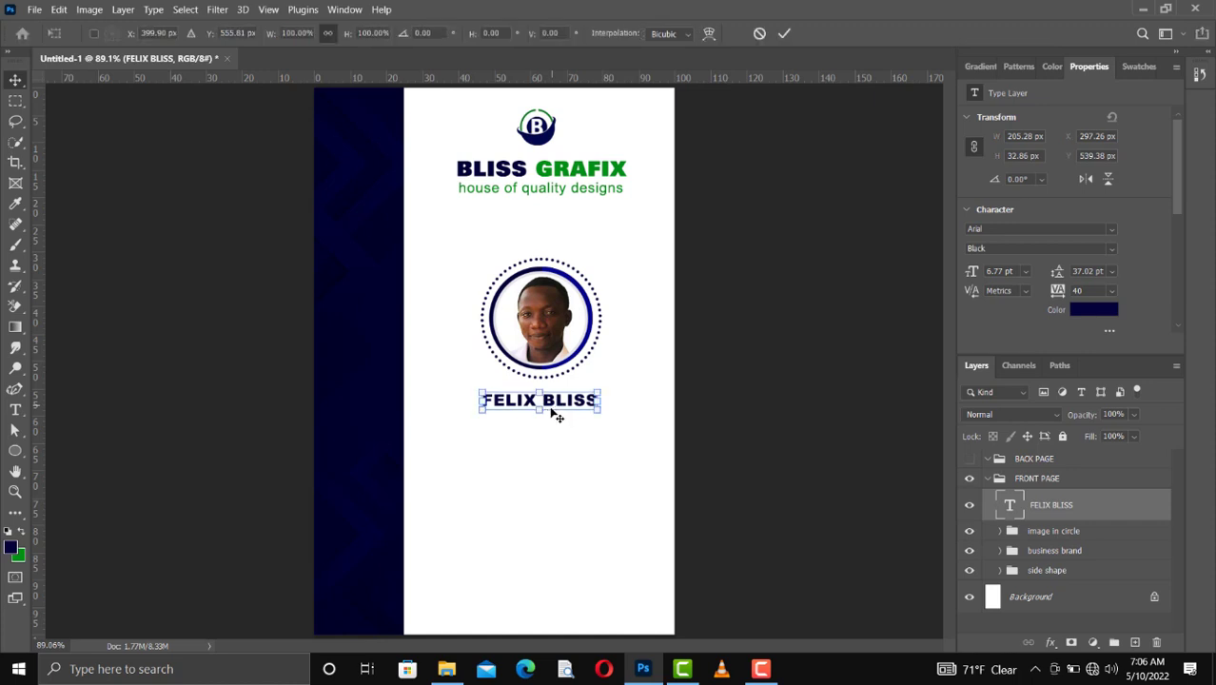
left_click_drag(542, 411, 545, 416)
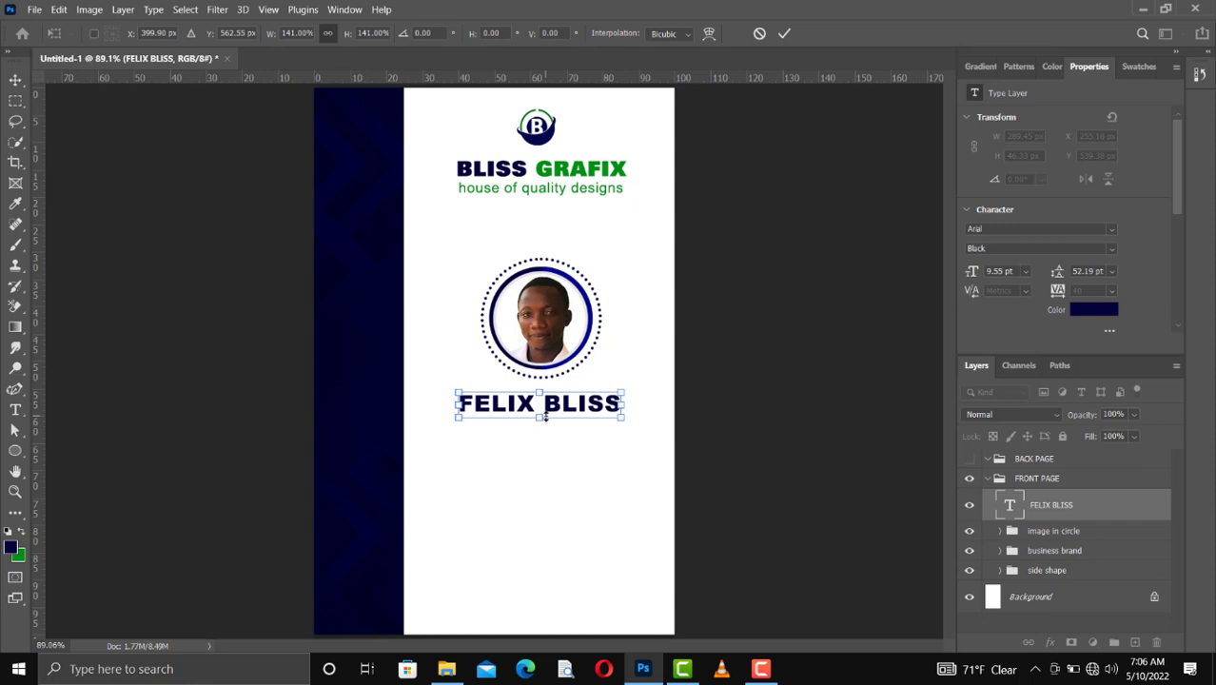
key("Return")
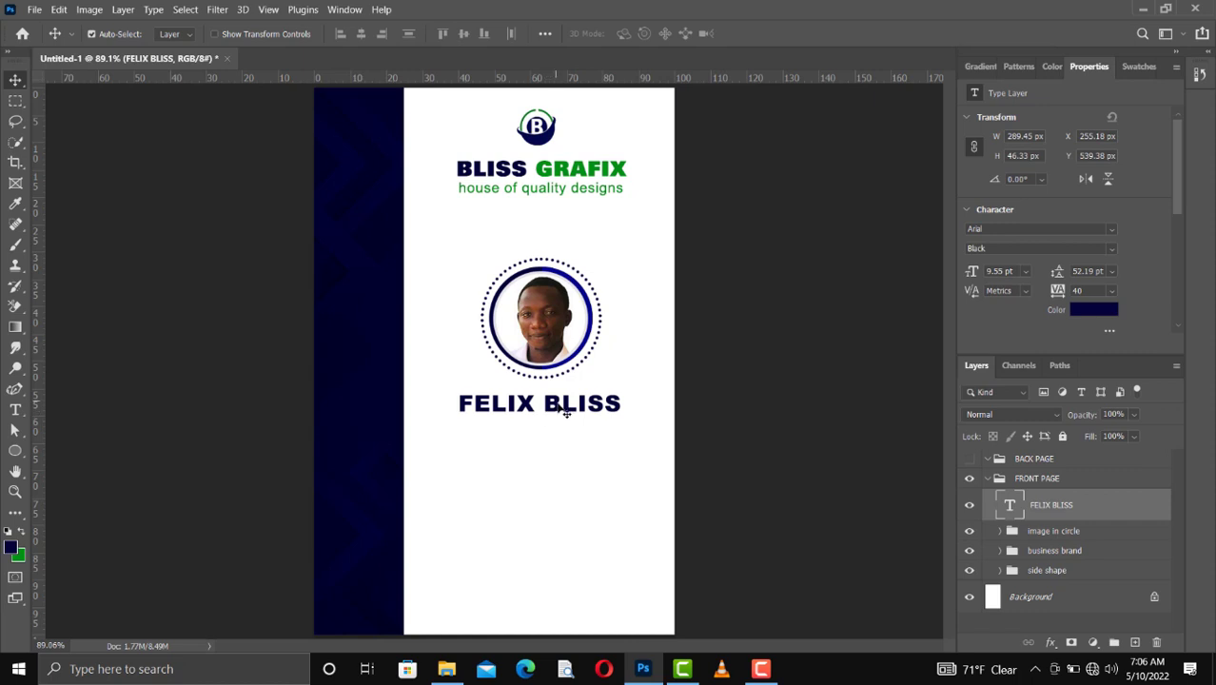
Step: Duplicate the cardholder's name text layer and shift the copy down by about 30 px
key("ctrl")
key("ctrl+j")
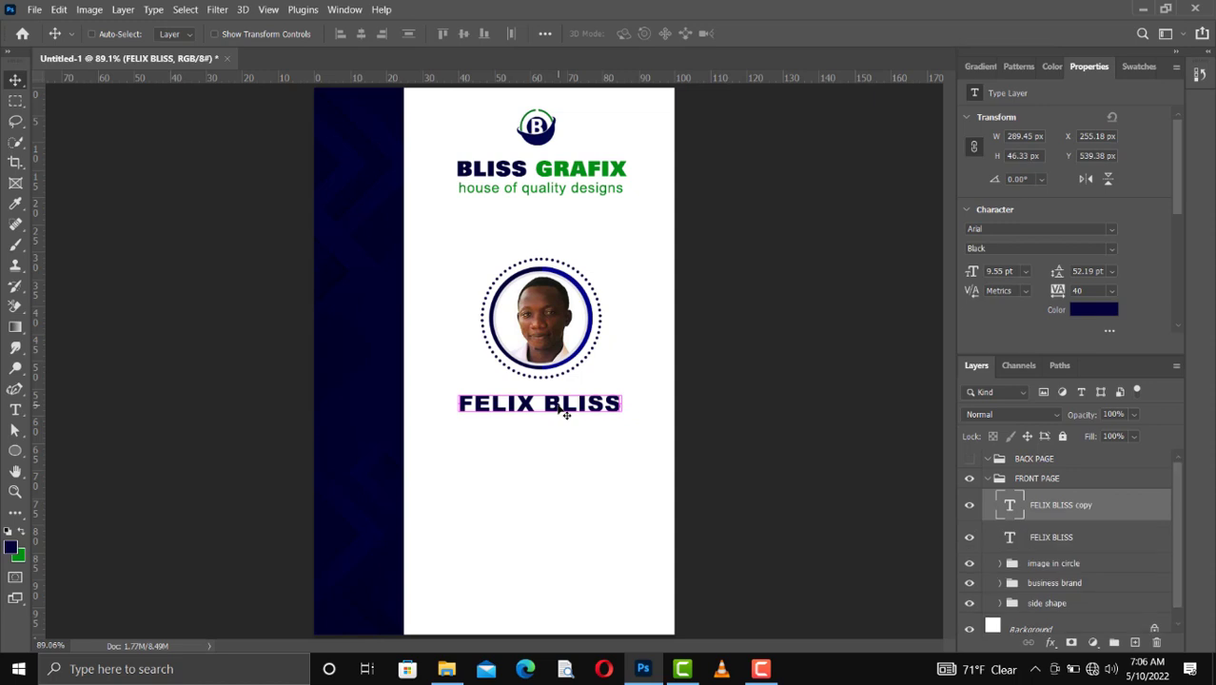
key("shift+Down")
key("shift+Down")
key("shift+Down")
key("Down")
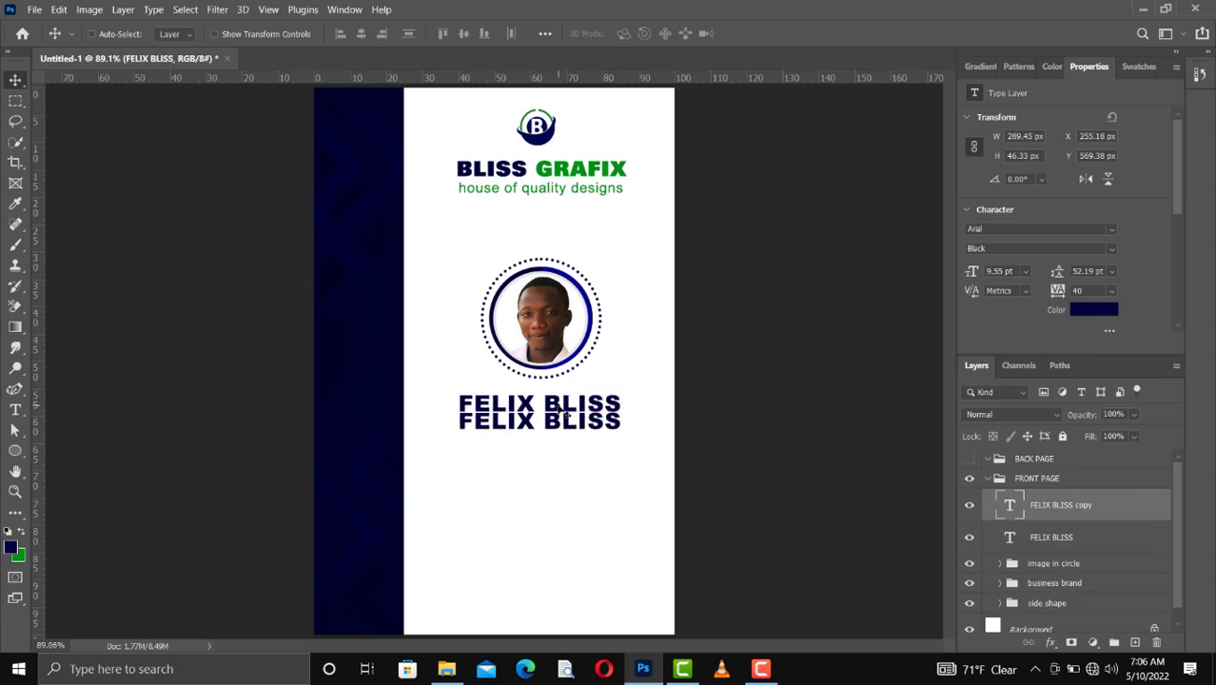
Step: Replace the duplicated name text below the cardholder's name with "Chief Graphic Designer"
double_click(559, 425)
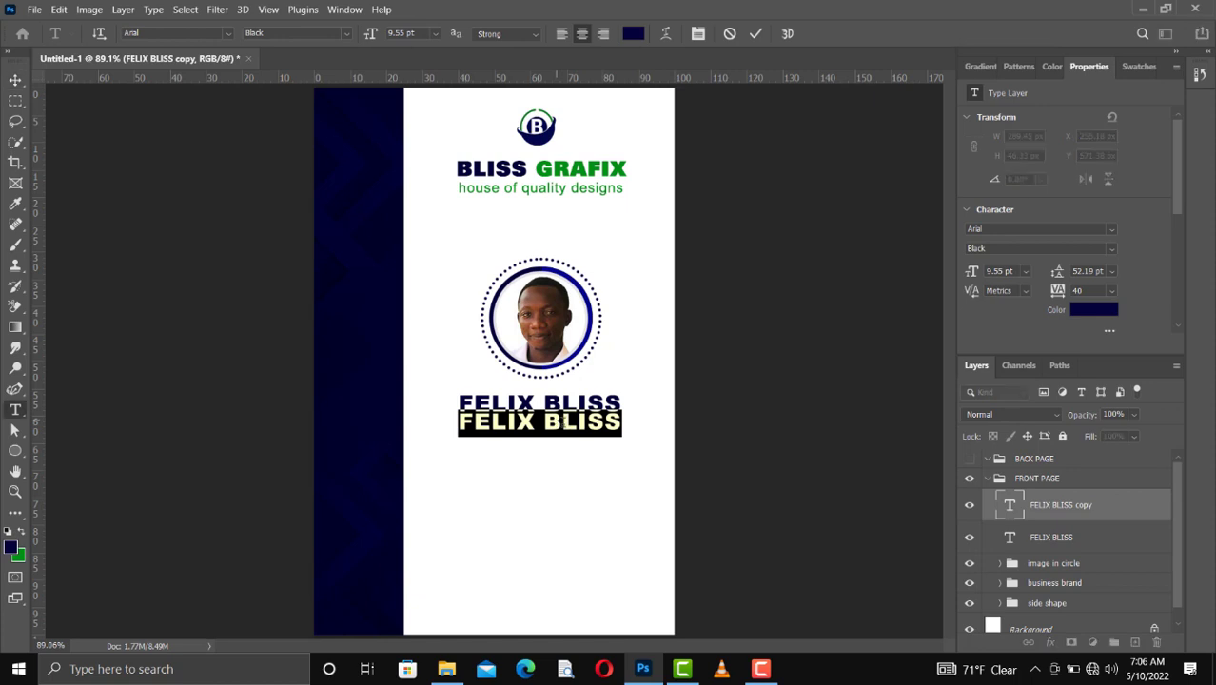
left_click(549, 439)
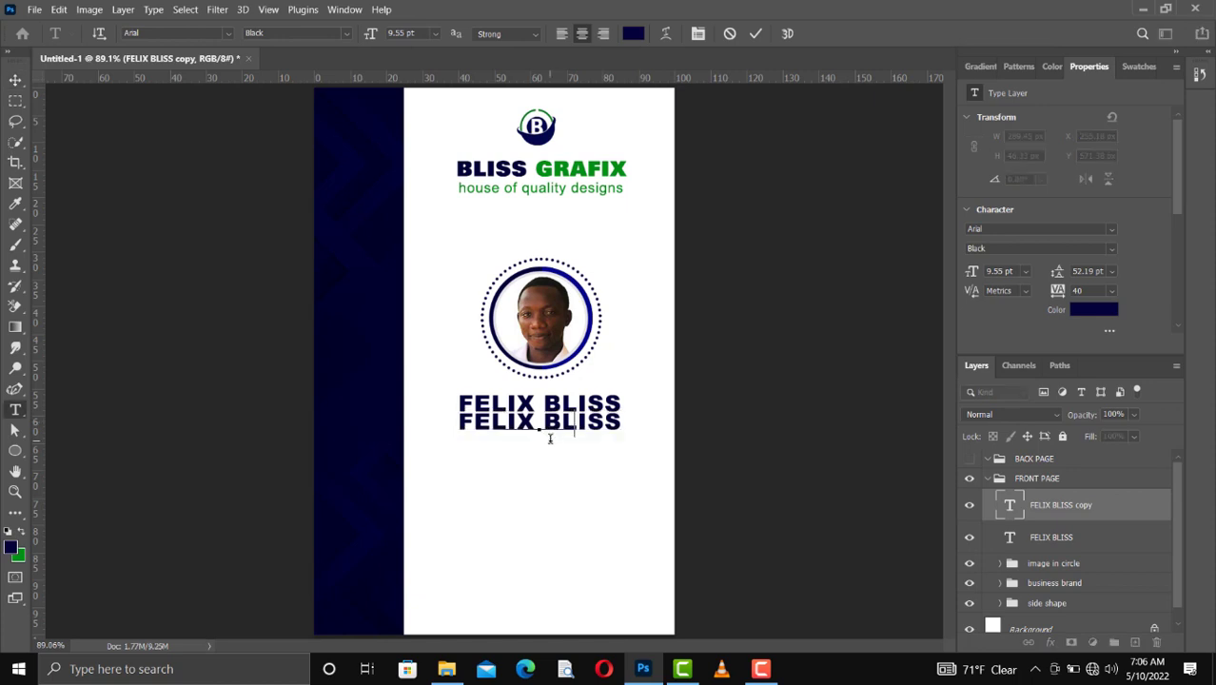
key("ctrl+a")
type("Chief")
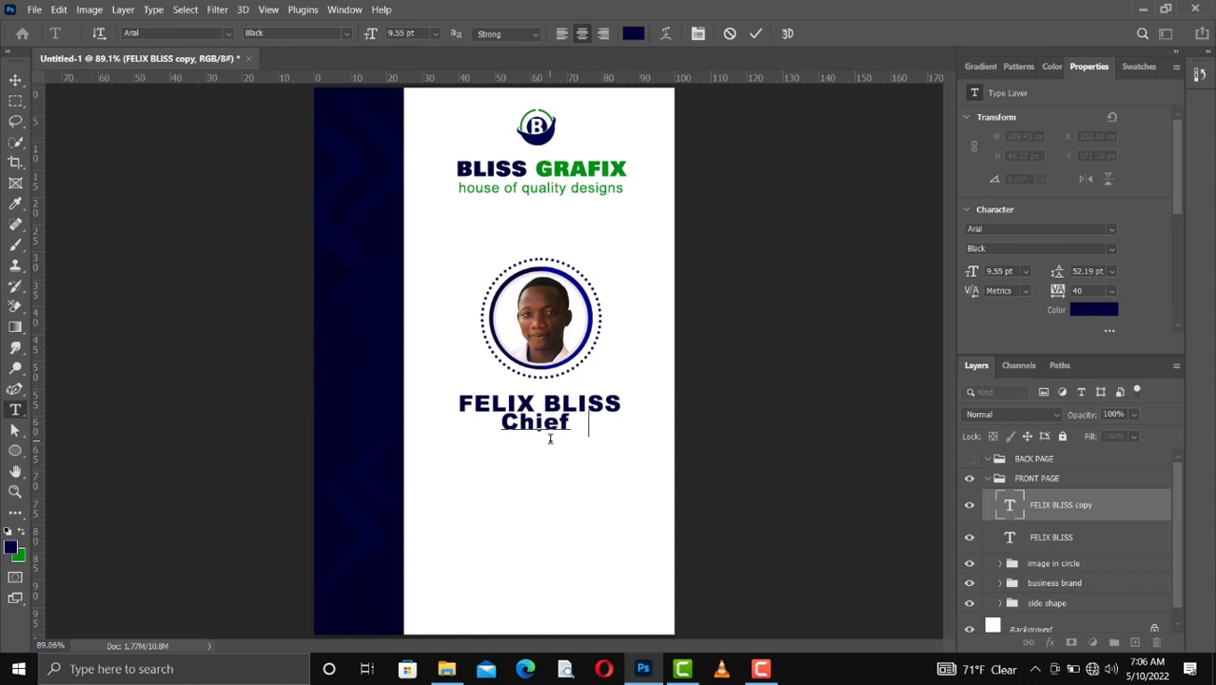
type(" Graphic")
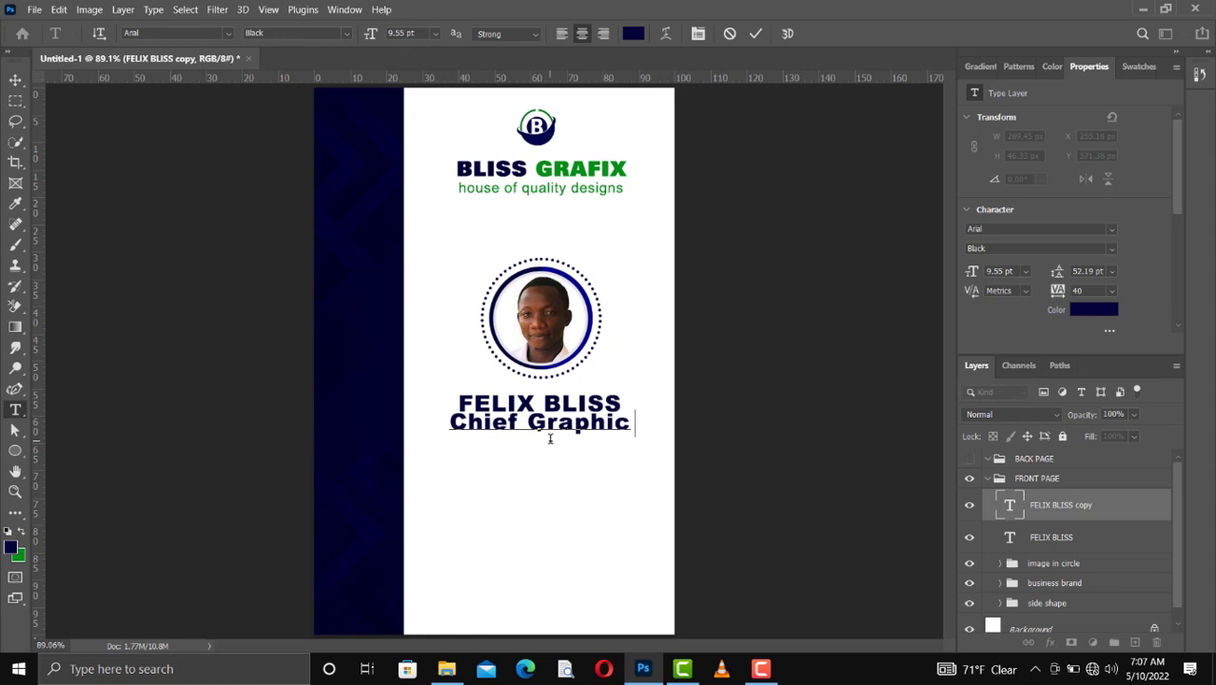
type("     Designer")
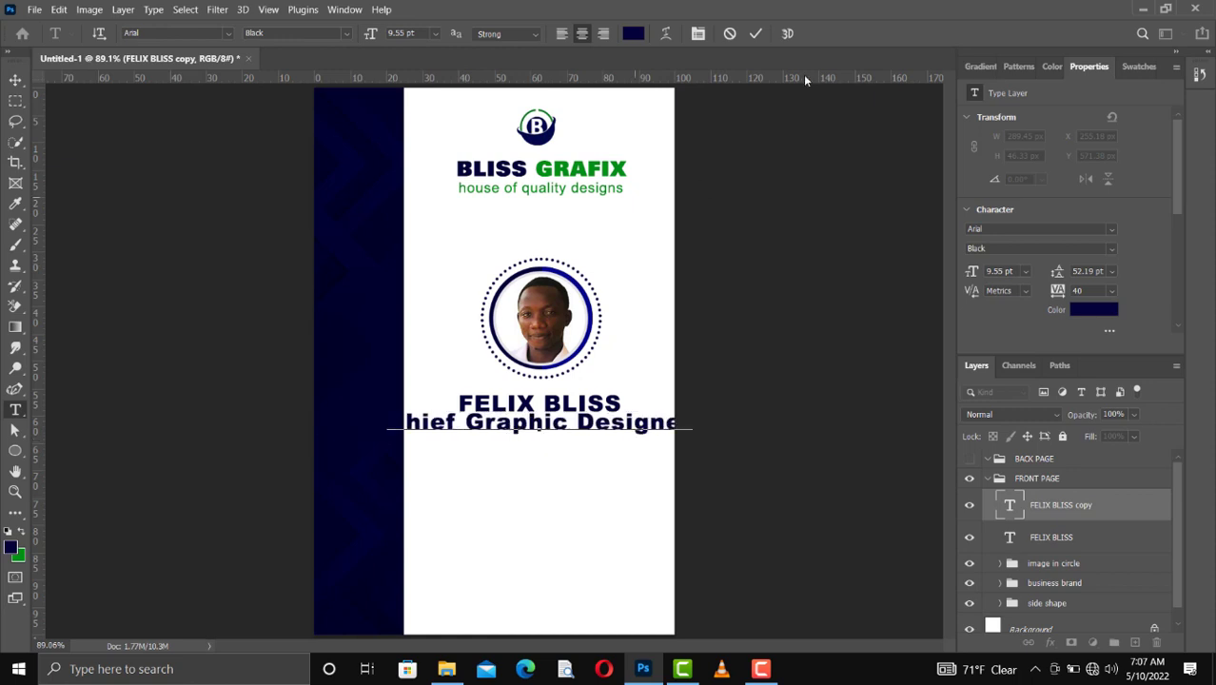
key("ctrl+Return")
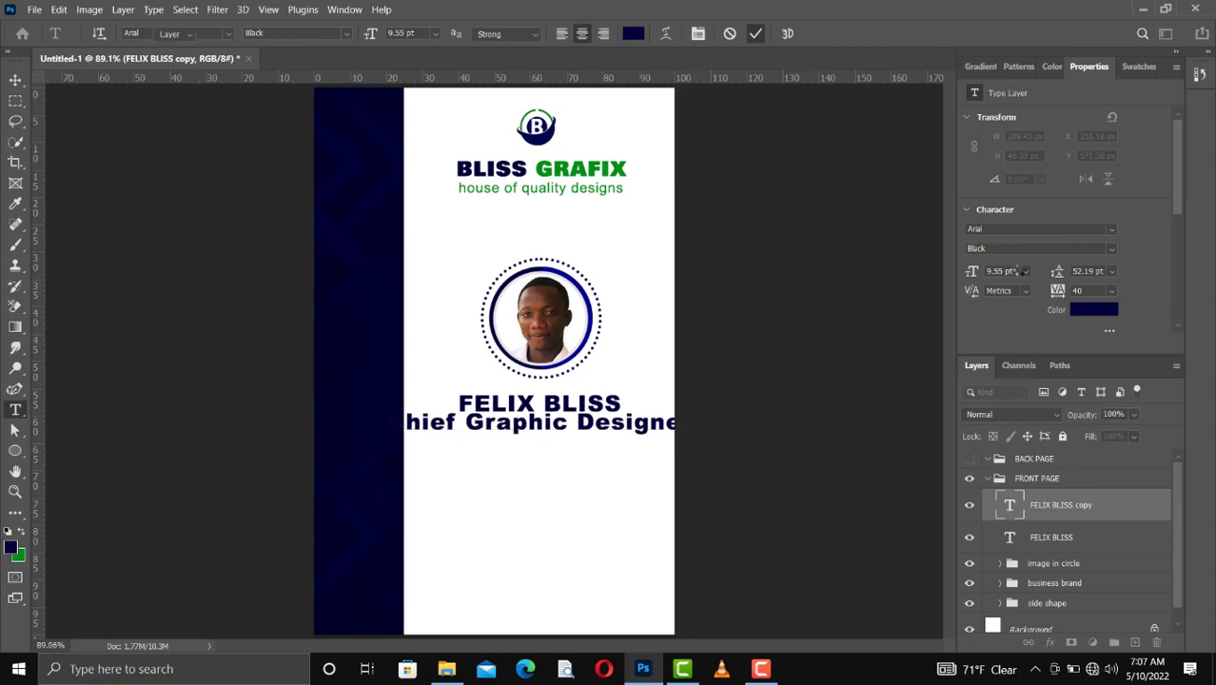
Step: Set the job title text to 6 pt and recolor it with the brand green from the recently used swatches
key("v")
left_click(1024, 272)
left_click(1011, 305)
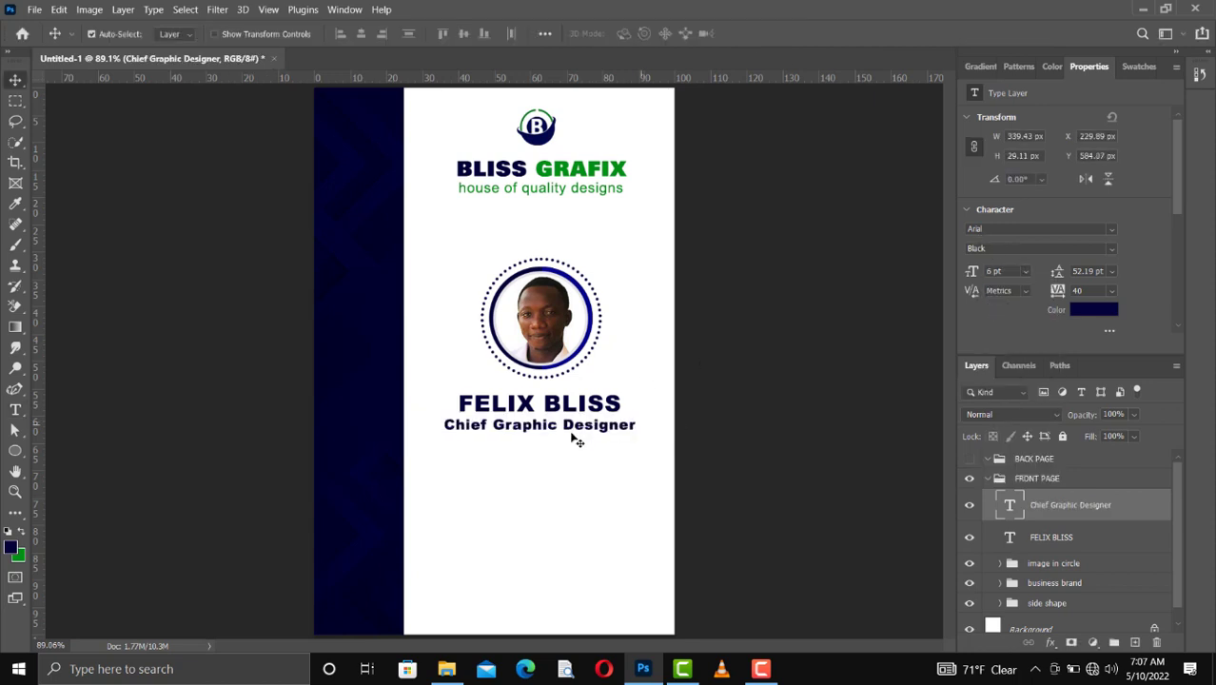
left_click(1136, 67)
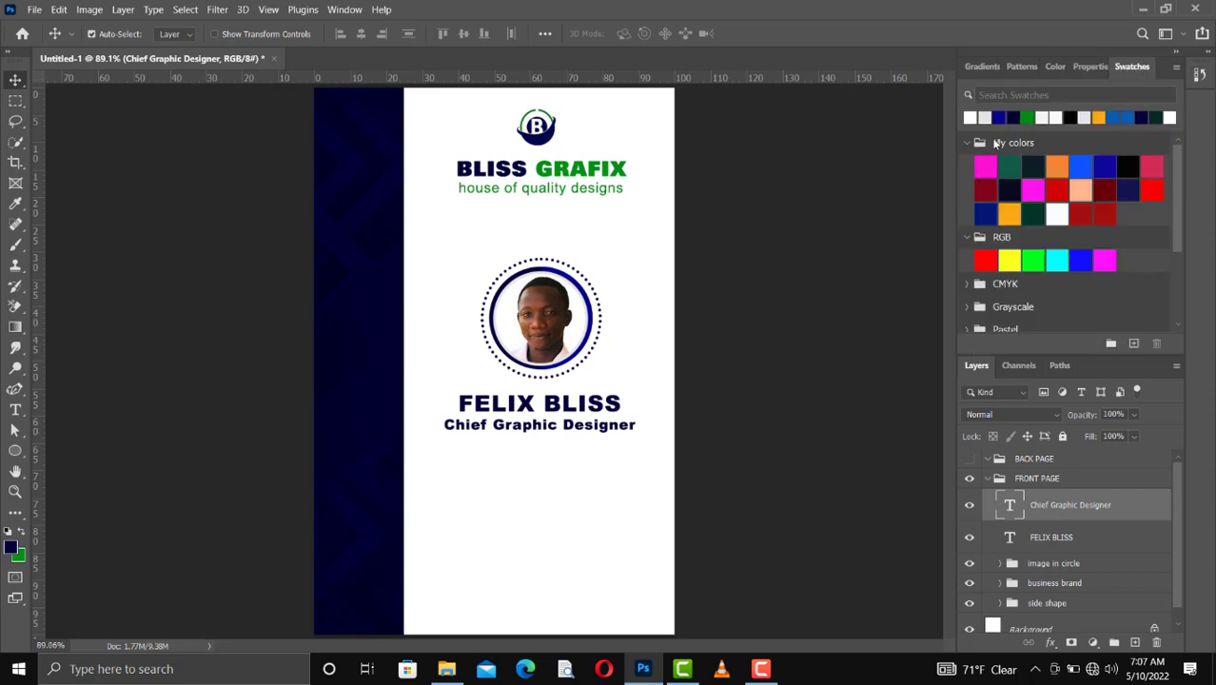
left_click_drag(1027, 116, 611, 464)
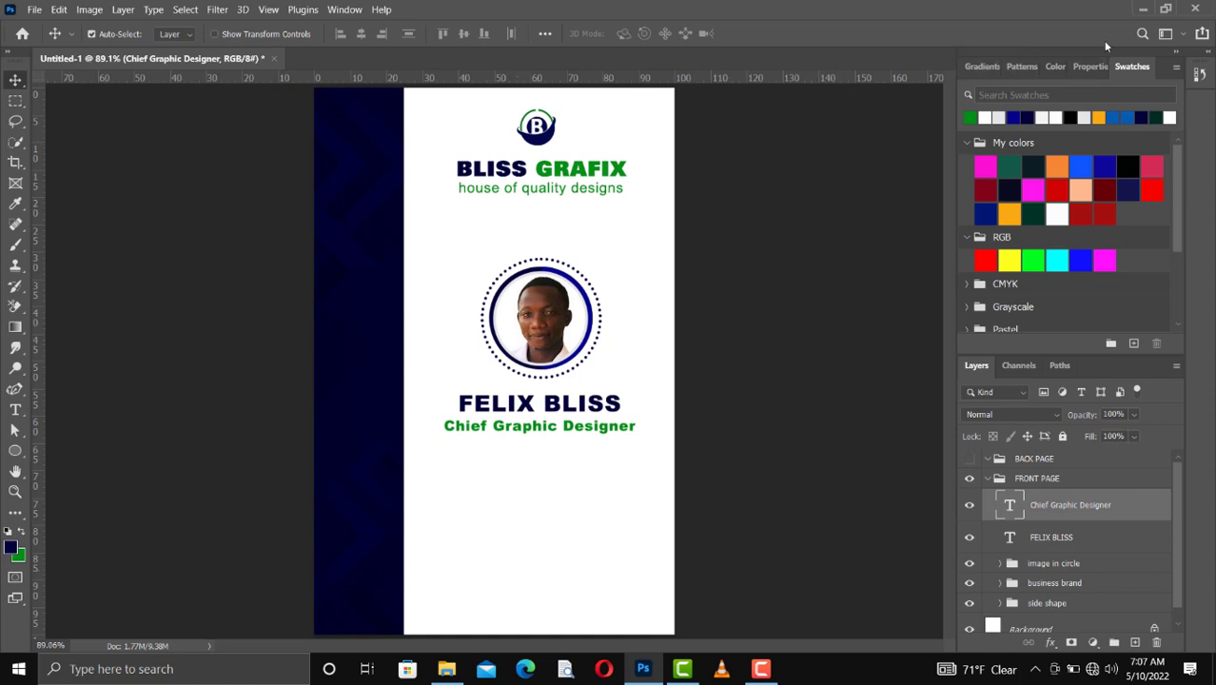
Step: Change the job title's font style to Arial Regular and nudge the text up by 2 px
left_click(1090, 66)
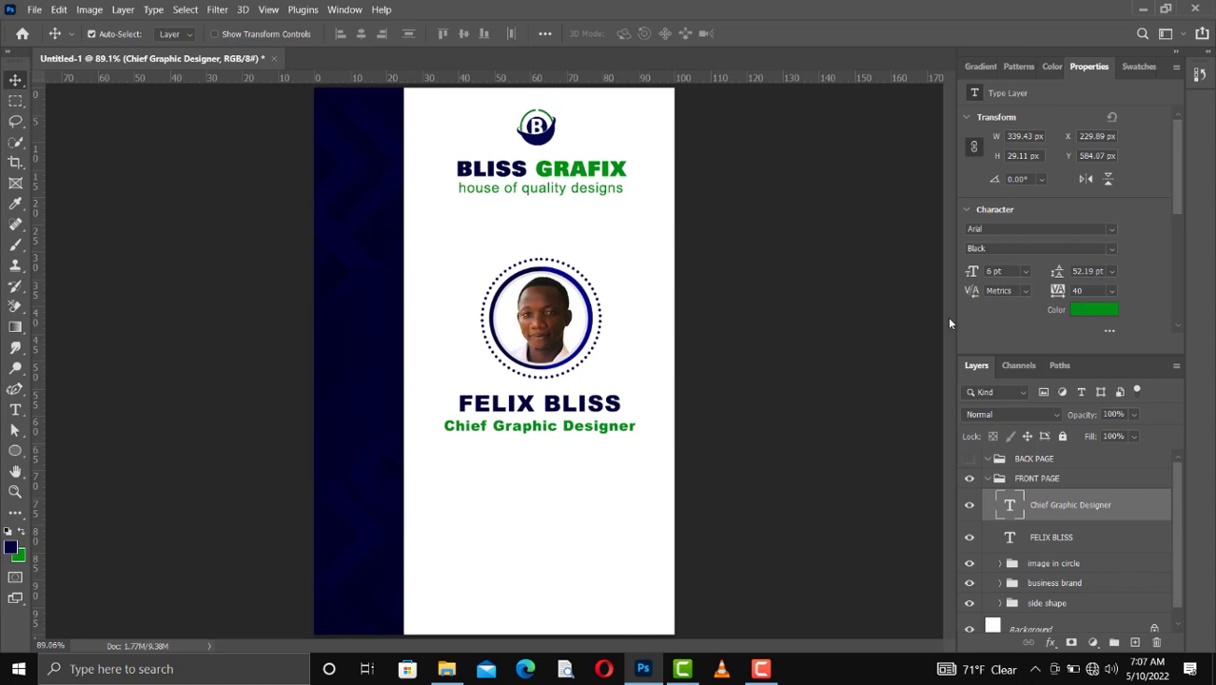
left_click(1111, 249)
left_click(1058, 259)
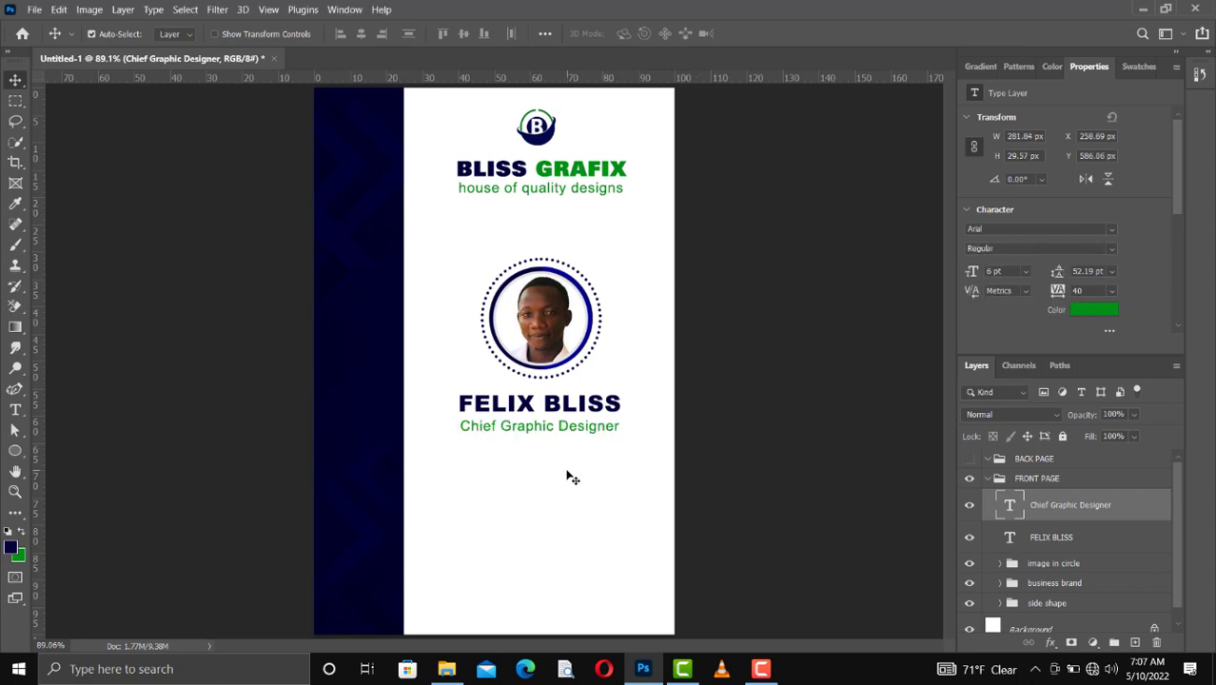
key("Up")
key("Up")
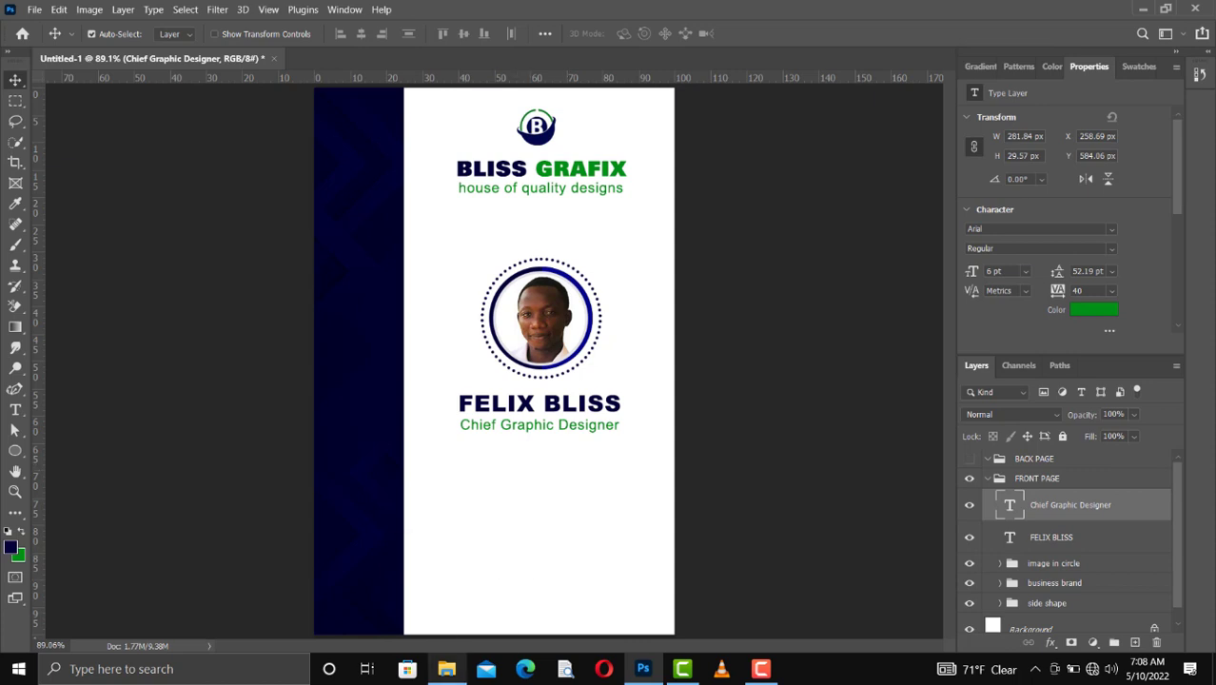
Step: Place the barcode1-teaser image from the Id Card folder in the lower part of the card
mouse_move(447, 669)
left_click(446, 625)
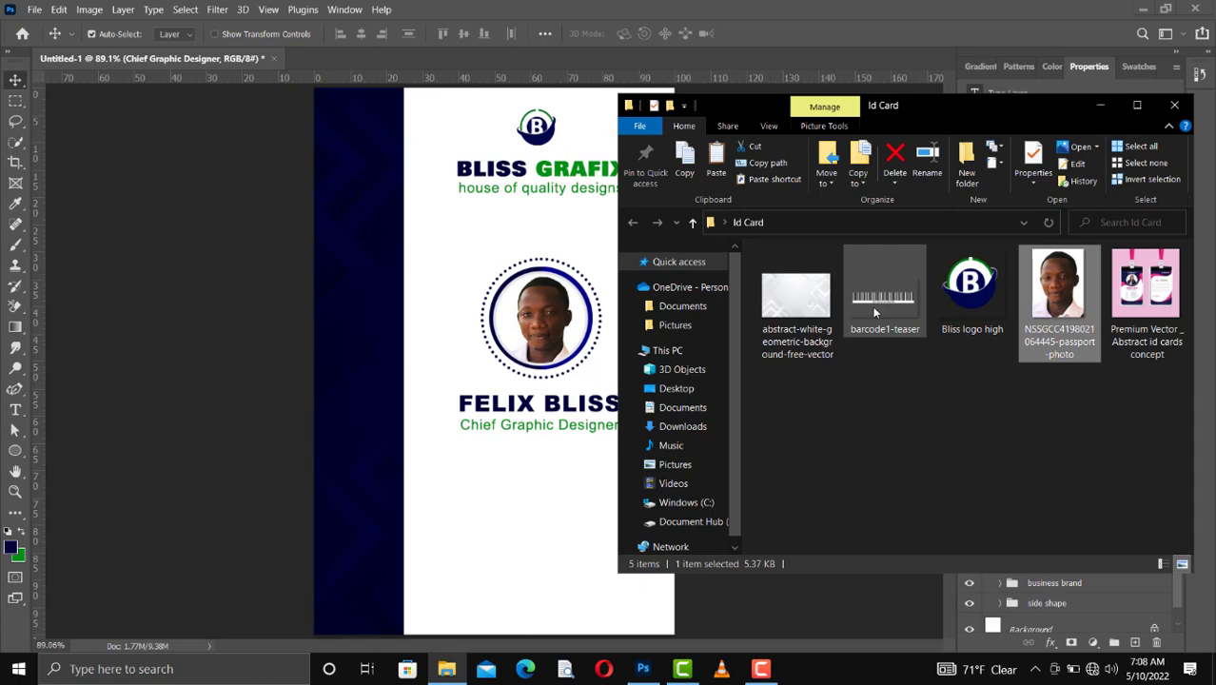
left_click(844, 326)
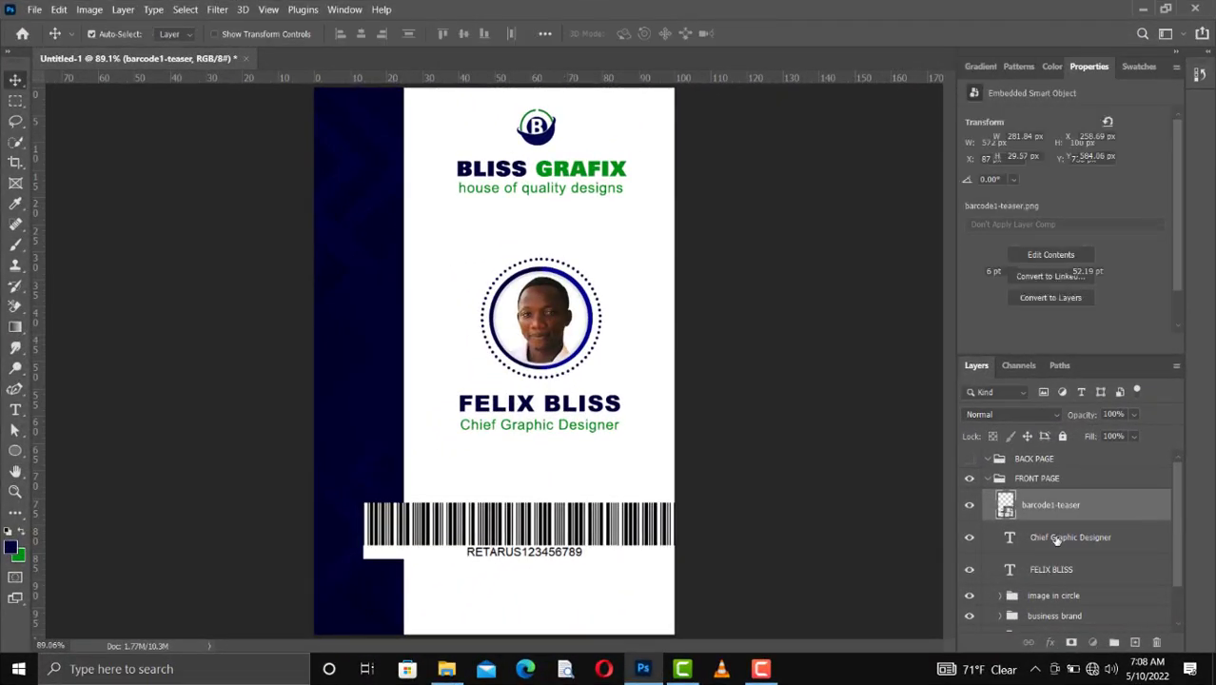
Step: Group the job title and cardholder's name text layers and name the group "details"
left_click(1056, 539)
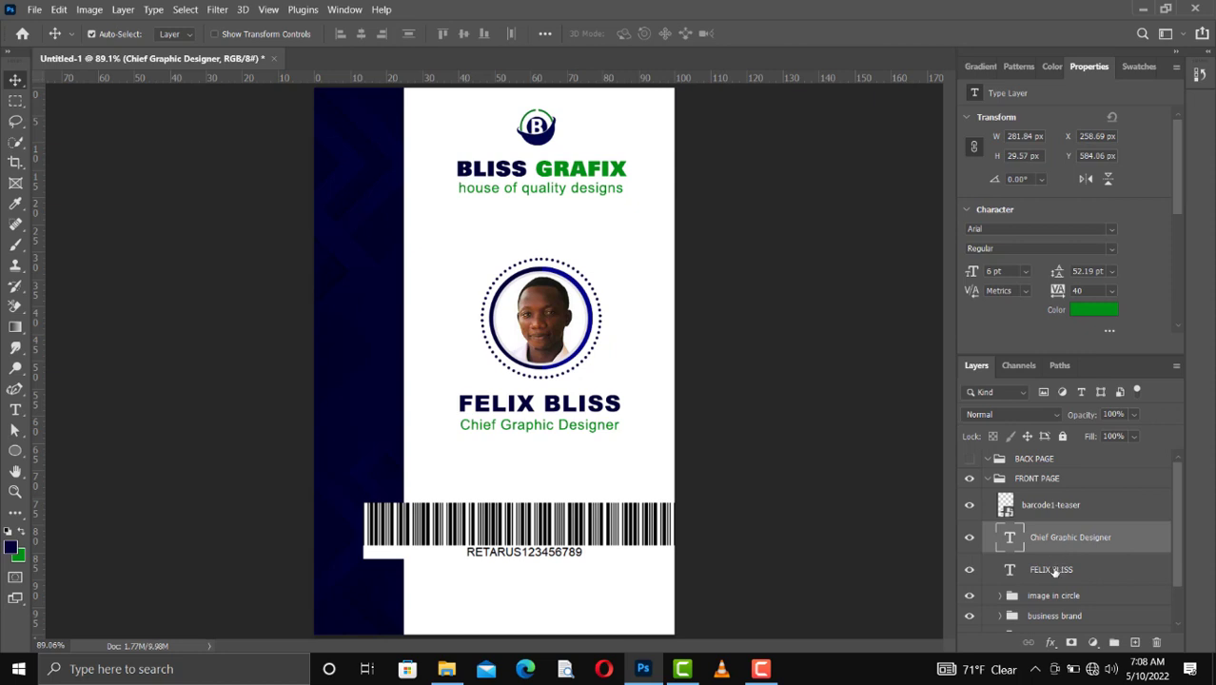
left_click(1053, 570, "shift")
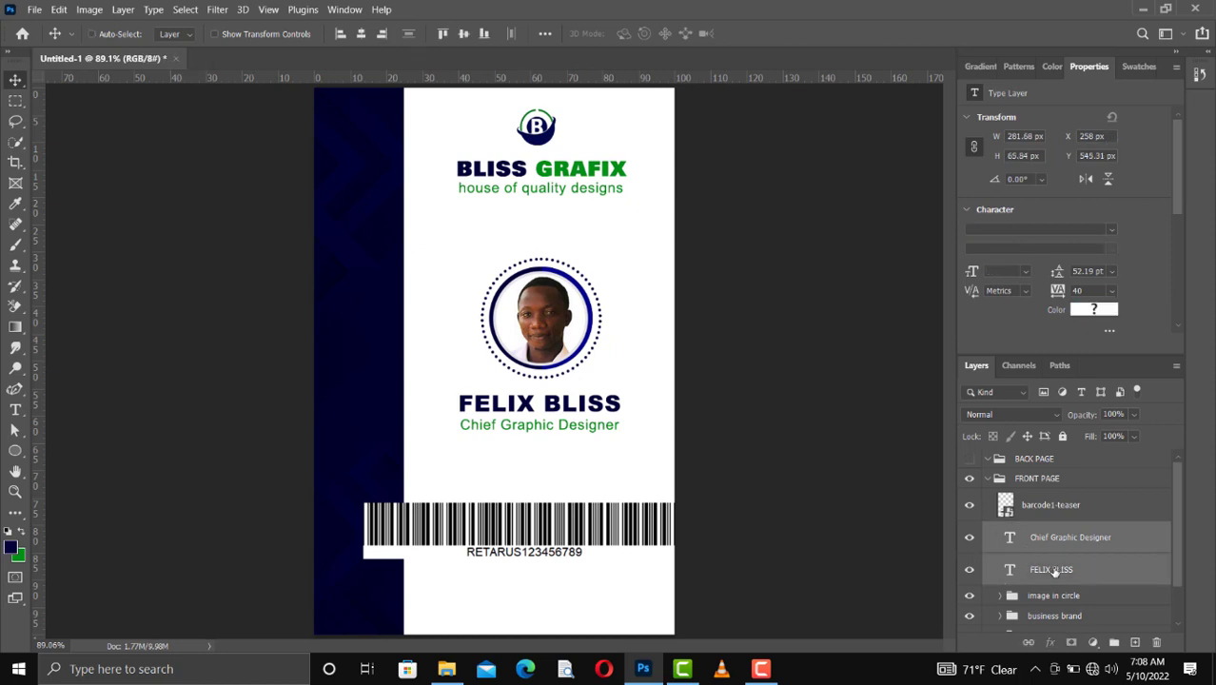
key("ctrl+g")
double_click(1039, 531)
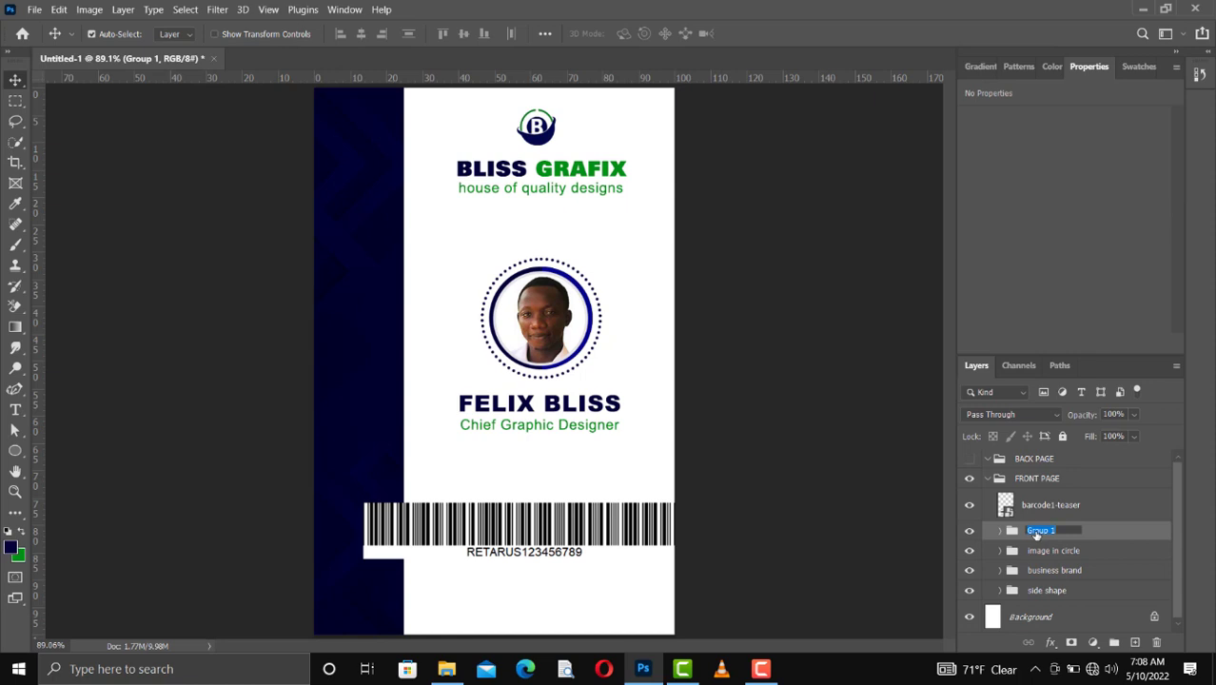
type("details")
key("Return")
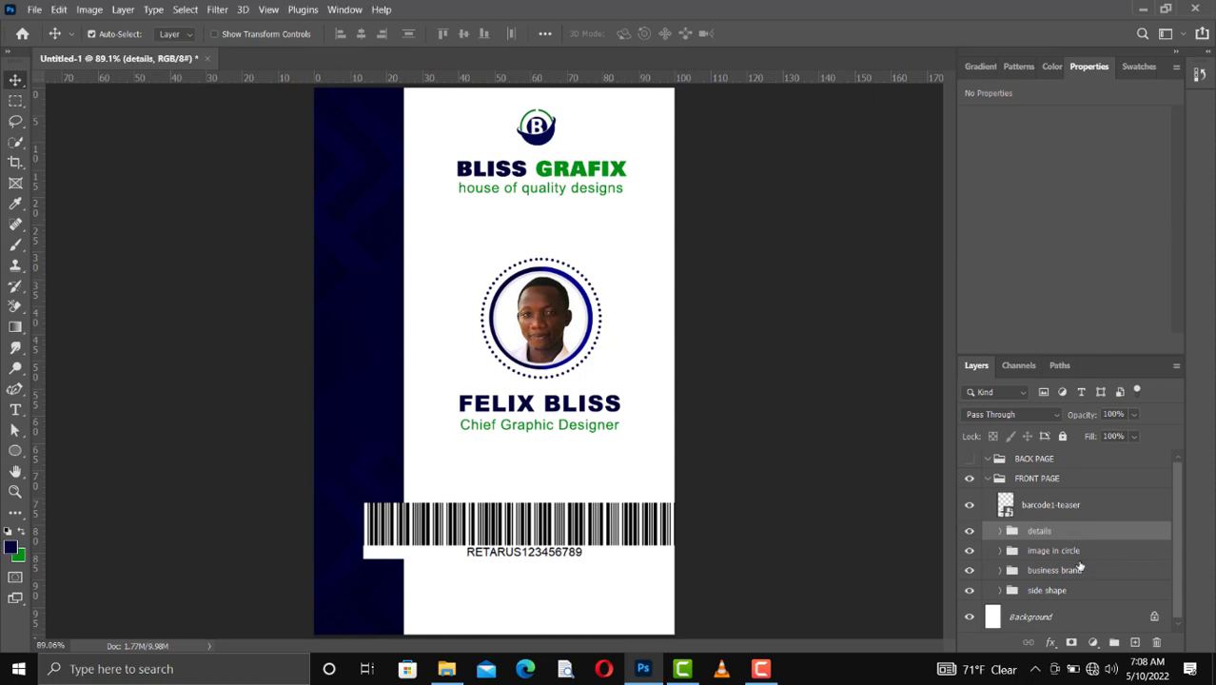
Step: Move the barcode left to about X 33 px, Y 737 px, and rasterize its layer with a rectangular selection around only the bars
left_click(542, 551)
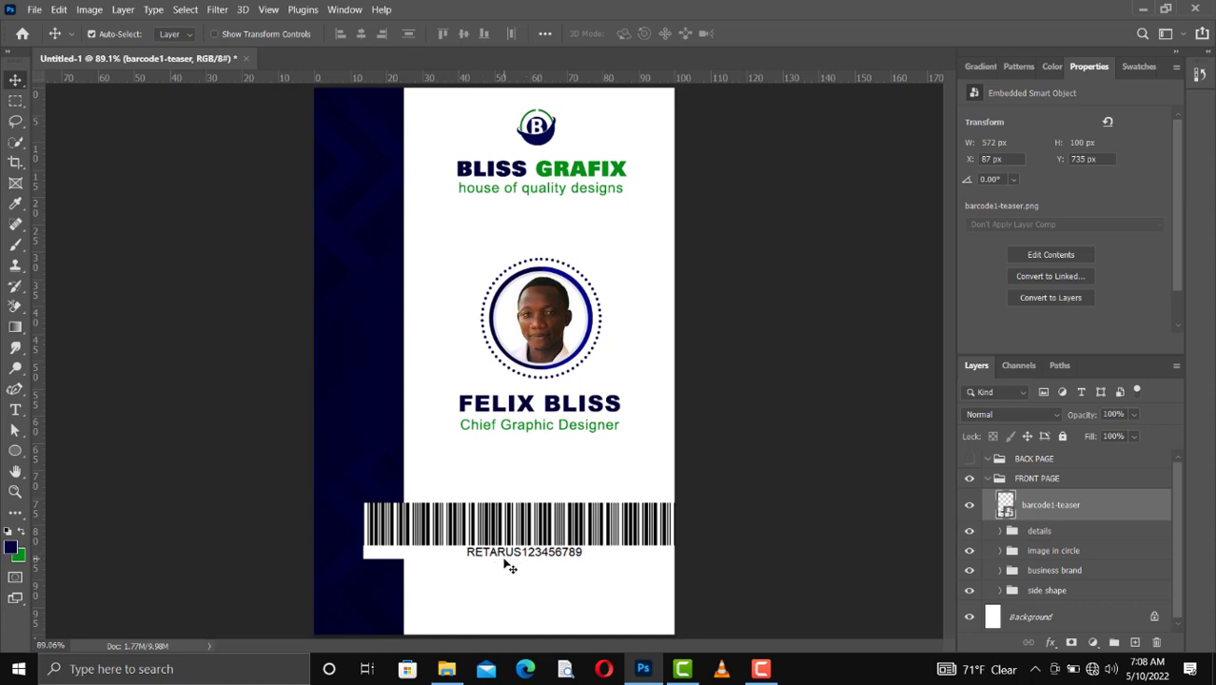
left_click_drag(597, 540, 565, 538)
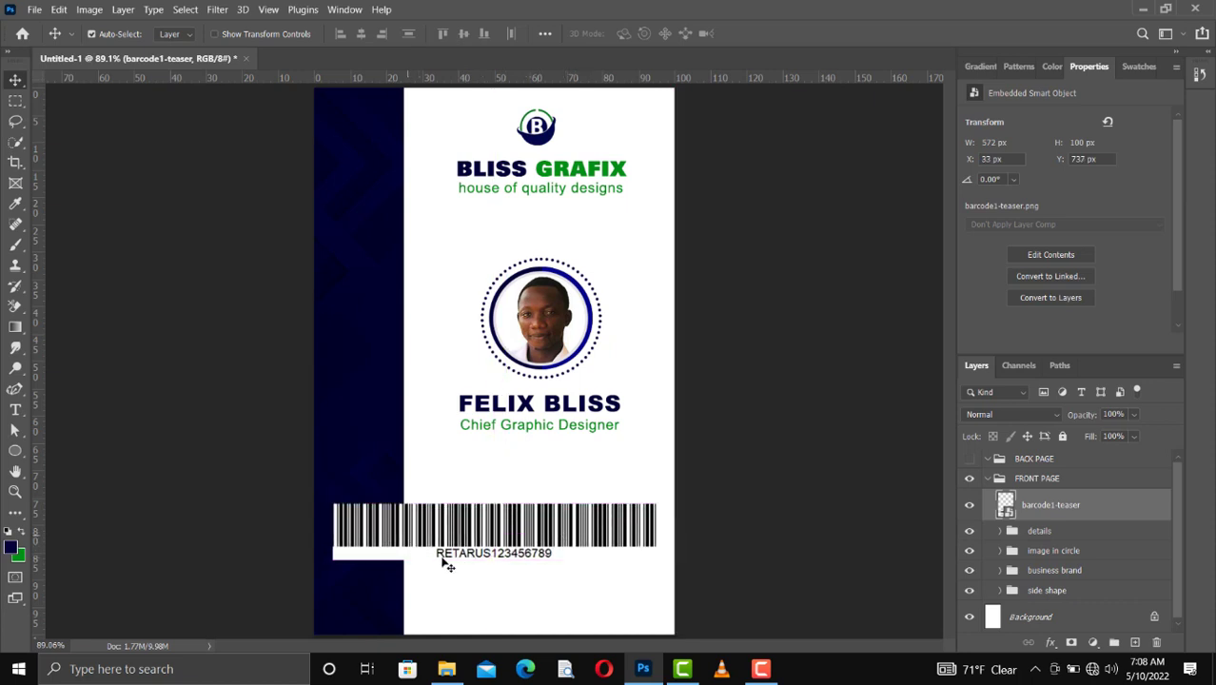
key("m")
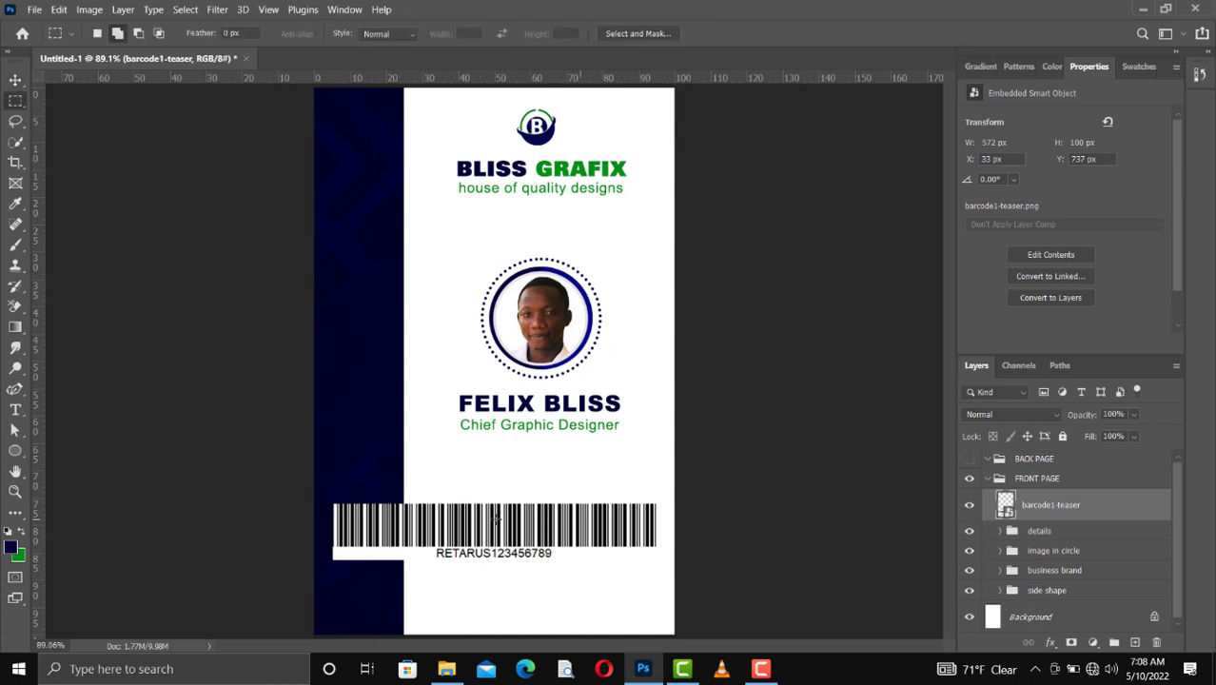
left_click_drag(334, 500, 662, 549)
right_click(1040, 512)
left_click(871, 296)
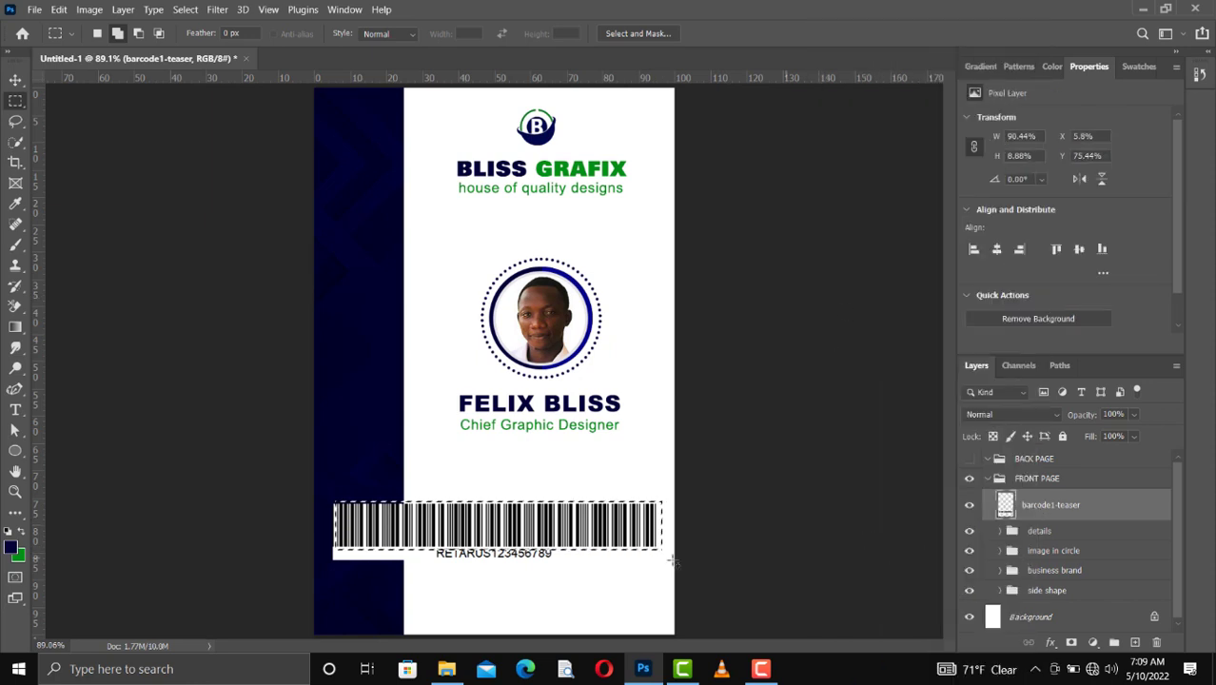
Step: Copy the selected barcode bars to a new layer and delete the original barcode1-teaser layer
key("ctrl+j")
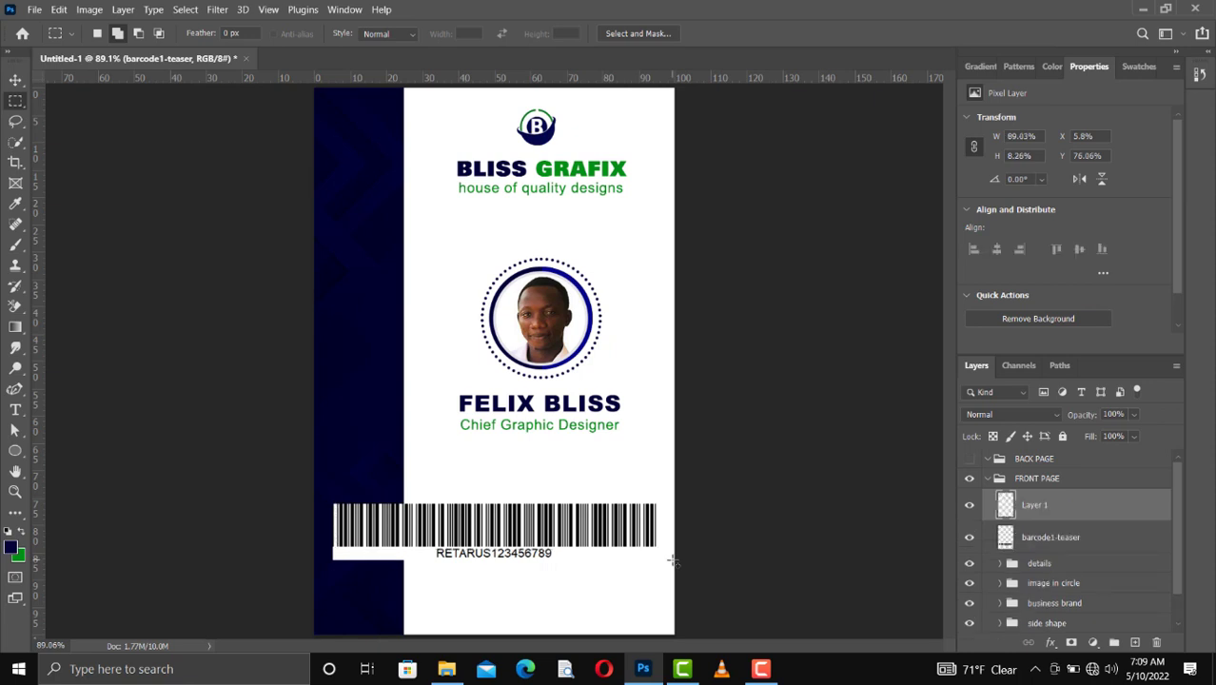
left_click(1041, 541)
key("Delete")
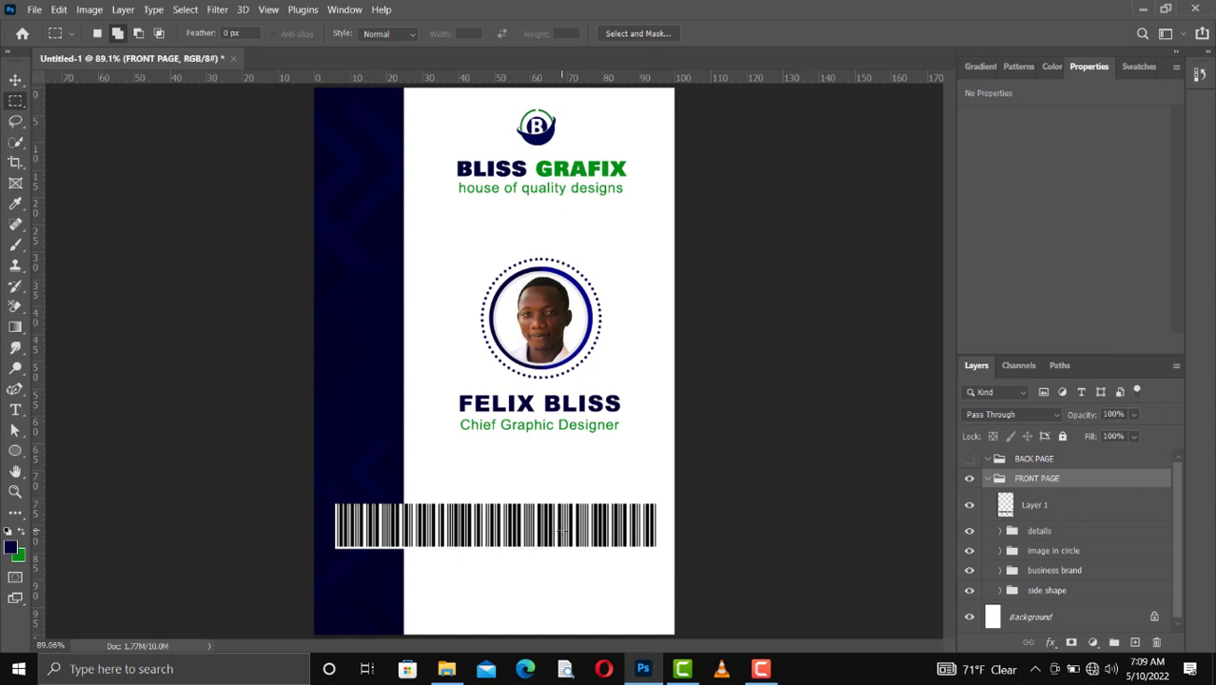
key("v")
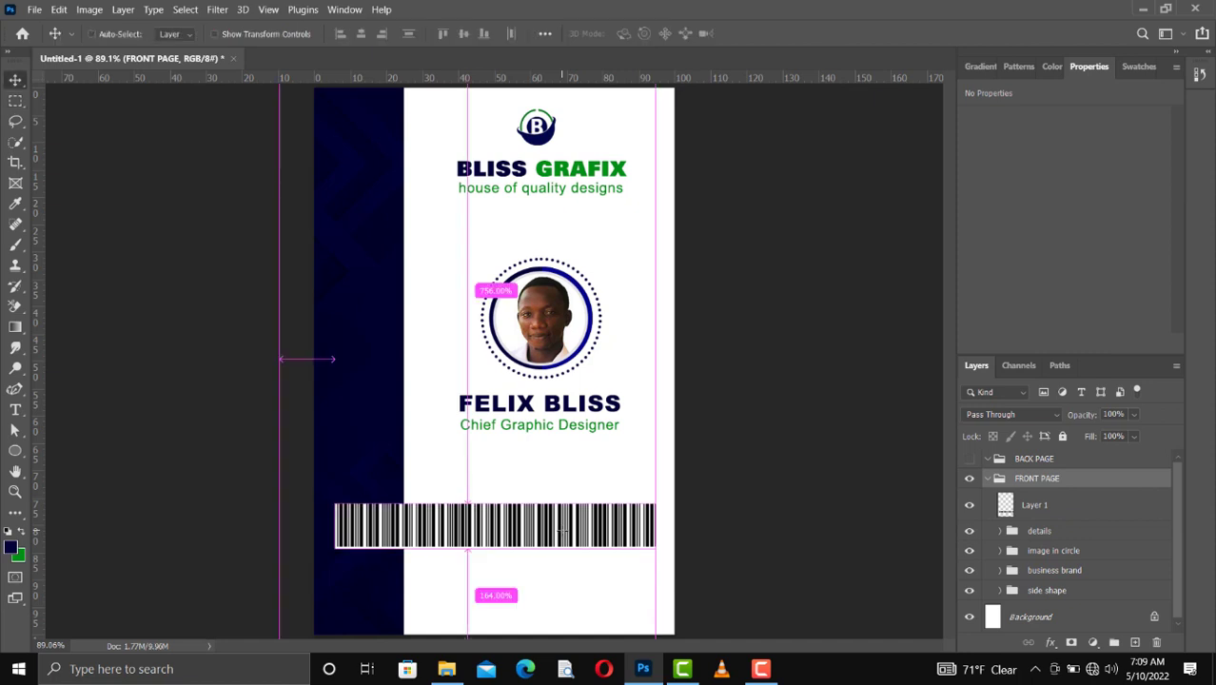
key("ctrl+t")
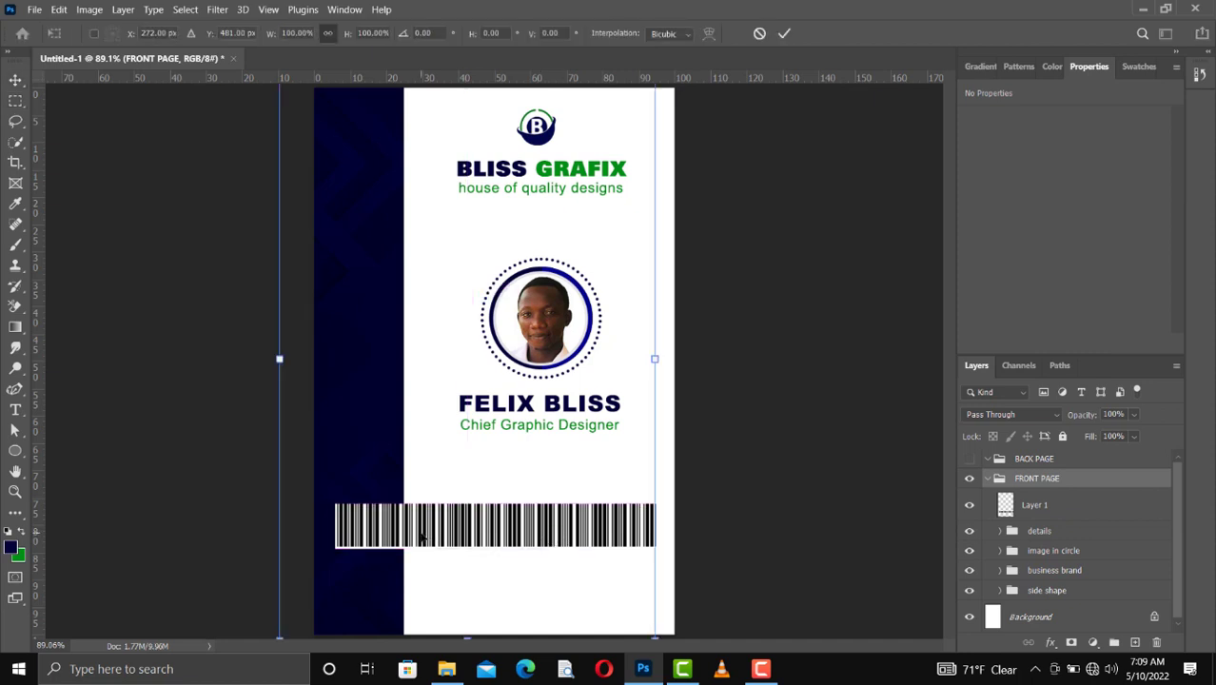
key("Return")
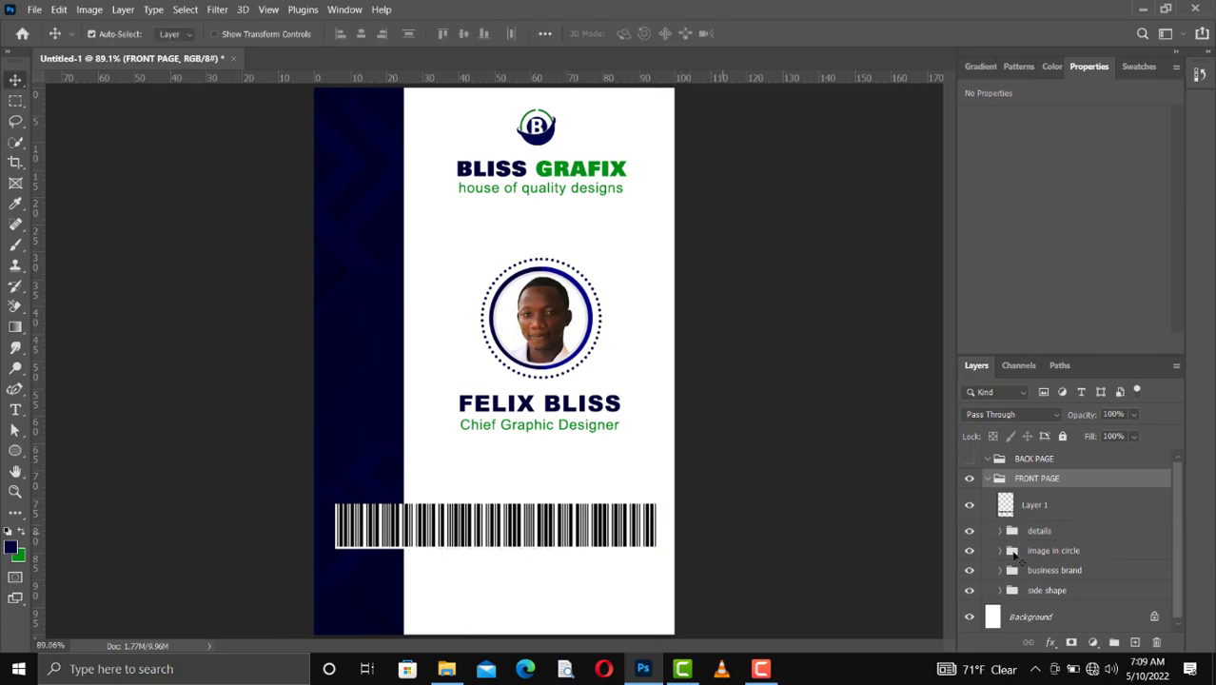
Step: Scale the barcode bars layer proportionally to about 54% and center it on the white area below the job title
left_click(1030, 513)
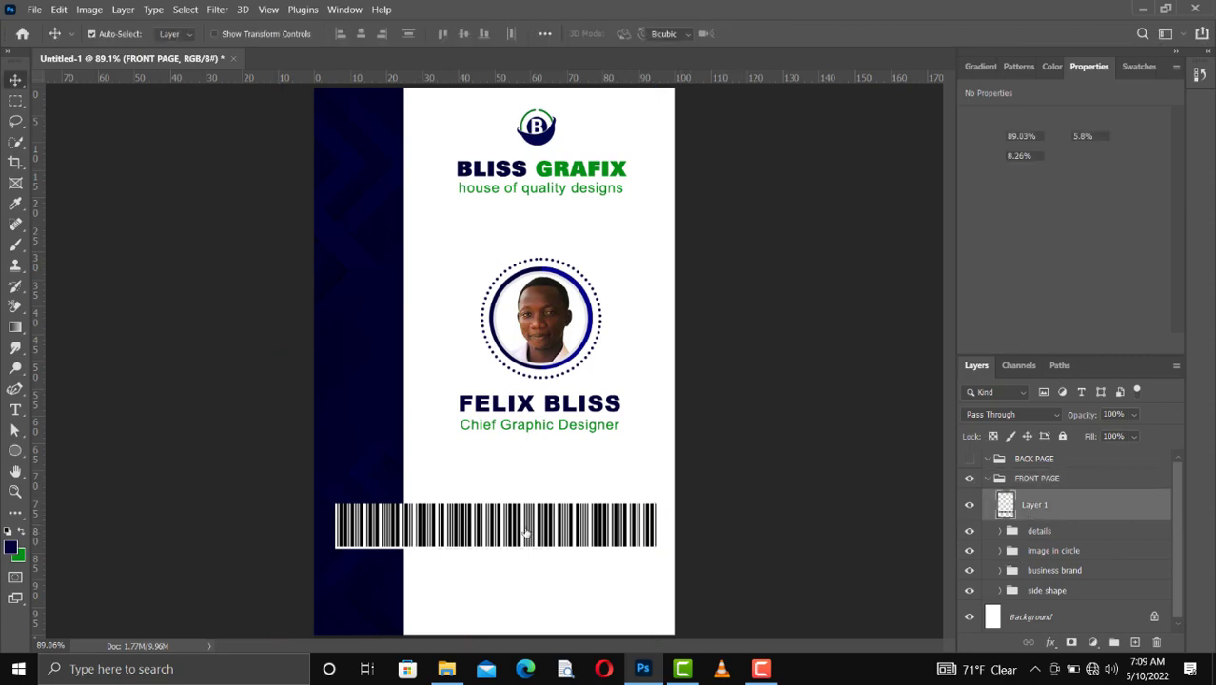
key("ctrl+t")
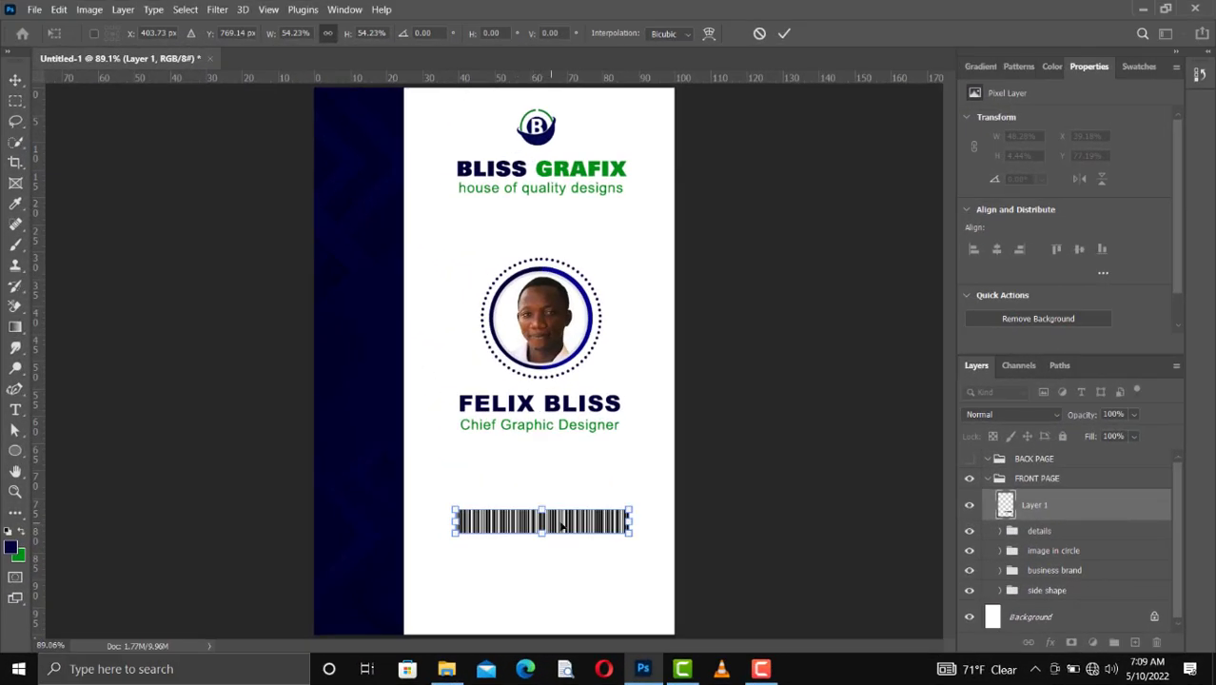
left_click_drag(562, 527, 559, 528)
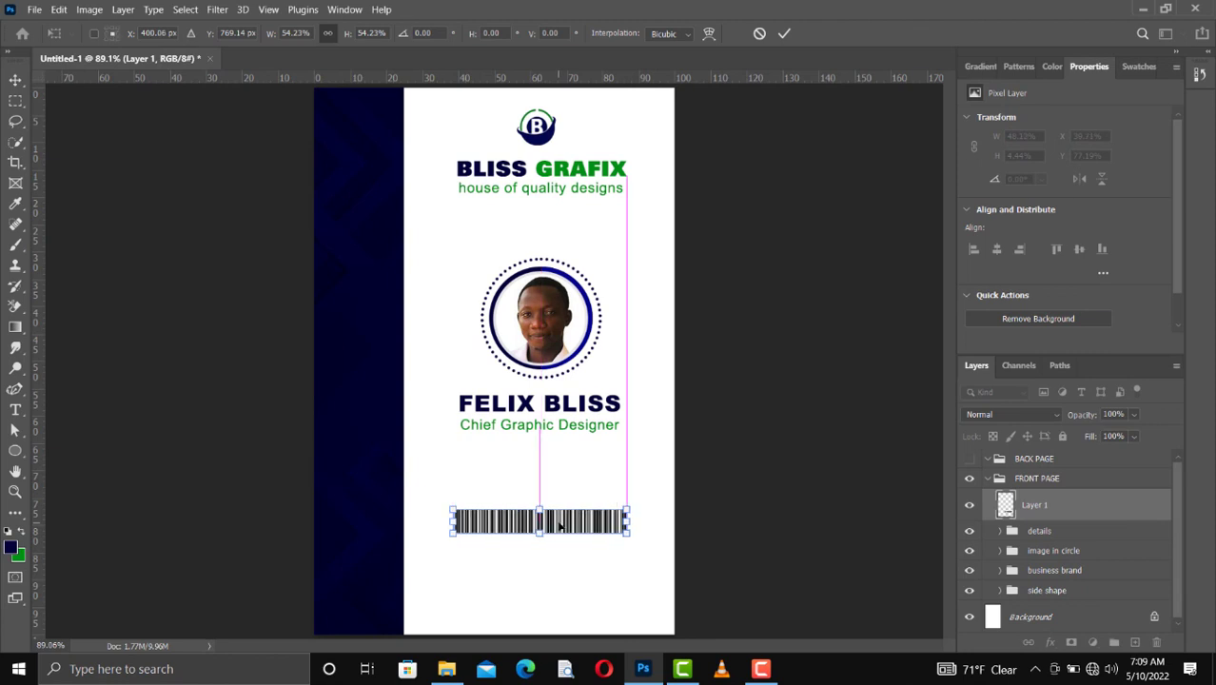
key("Return")
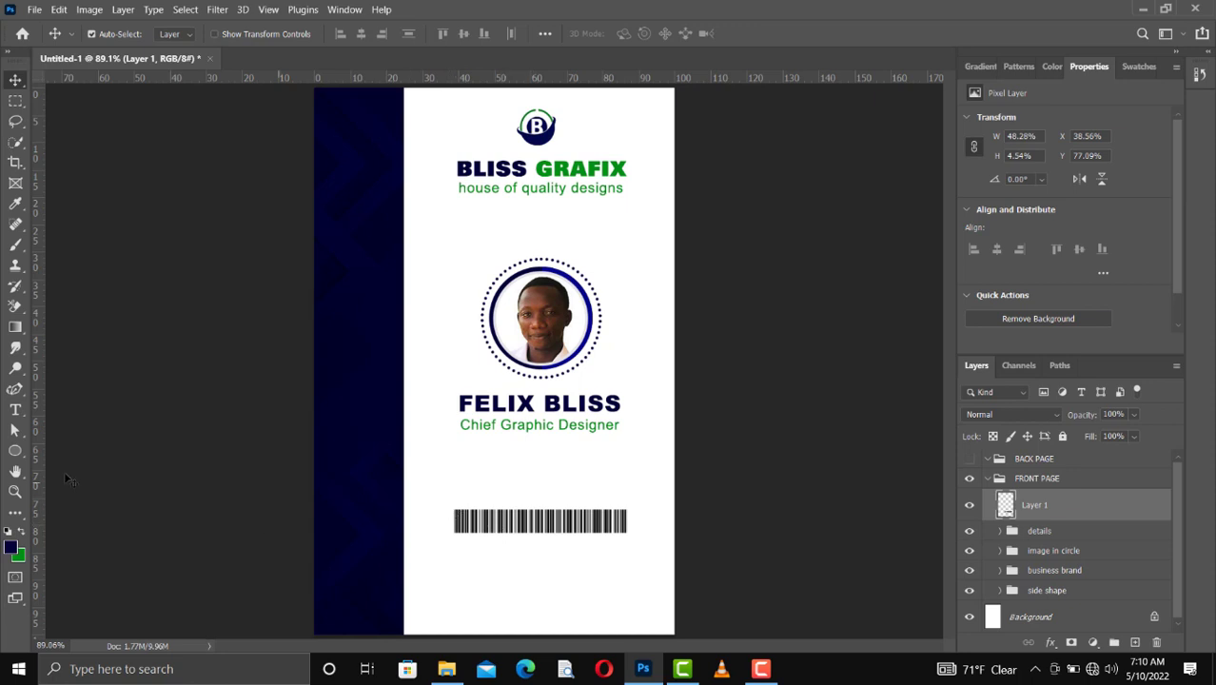
Step: Draw a rectangle shape about 319 px wide and 60 px high around the barcode bars
left_click(14, 451)
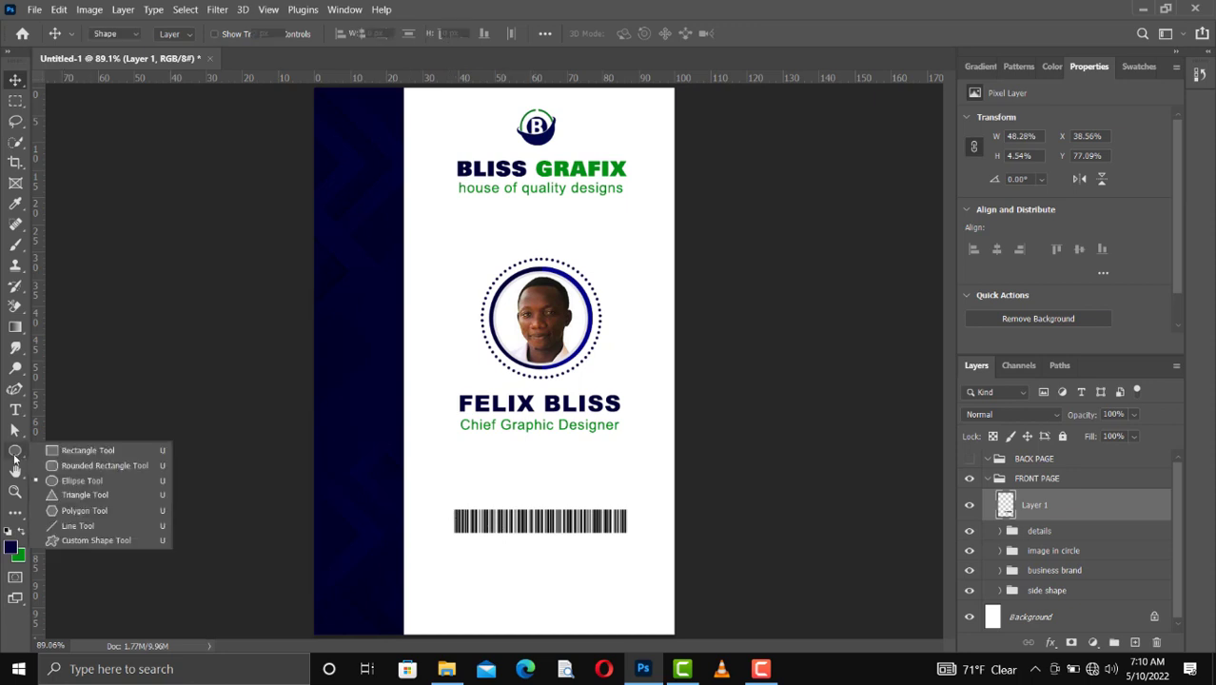
left_click(85, 447)
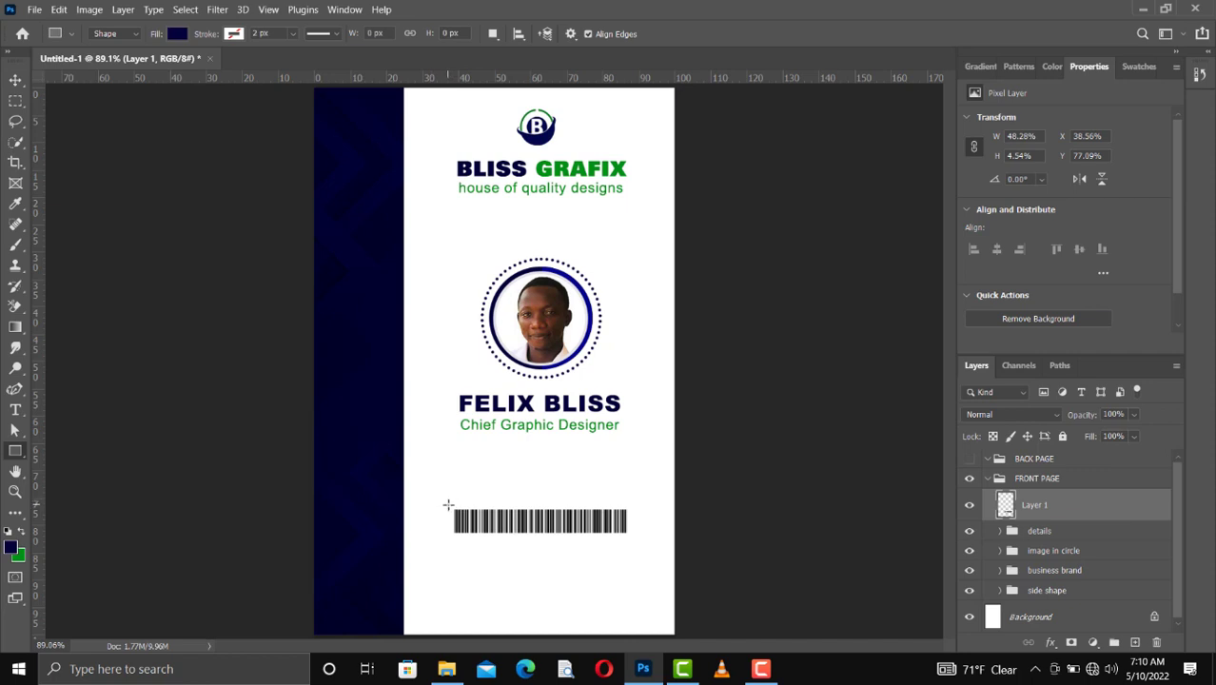
left_click_drag(450, 504, 628, 536)
left_click_drag(630, 536, 631, 537)
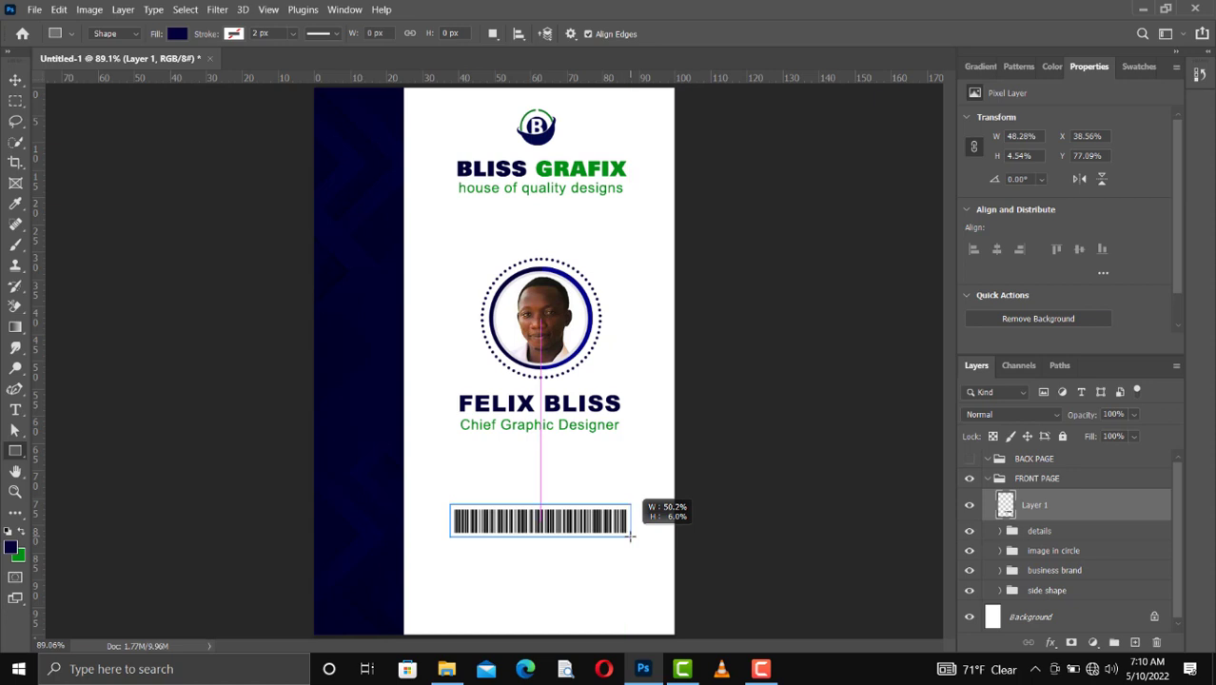
left_click_drag(630, 536, 629, 538)
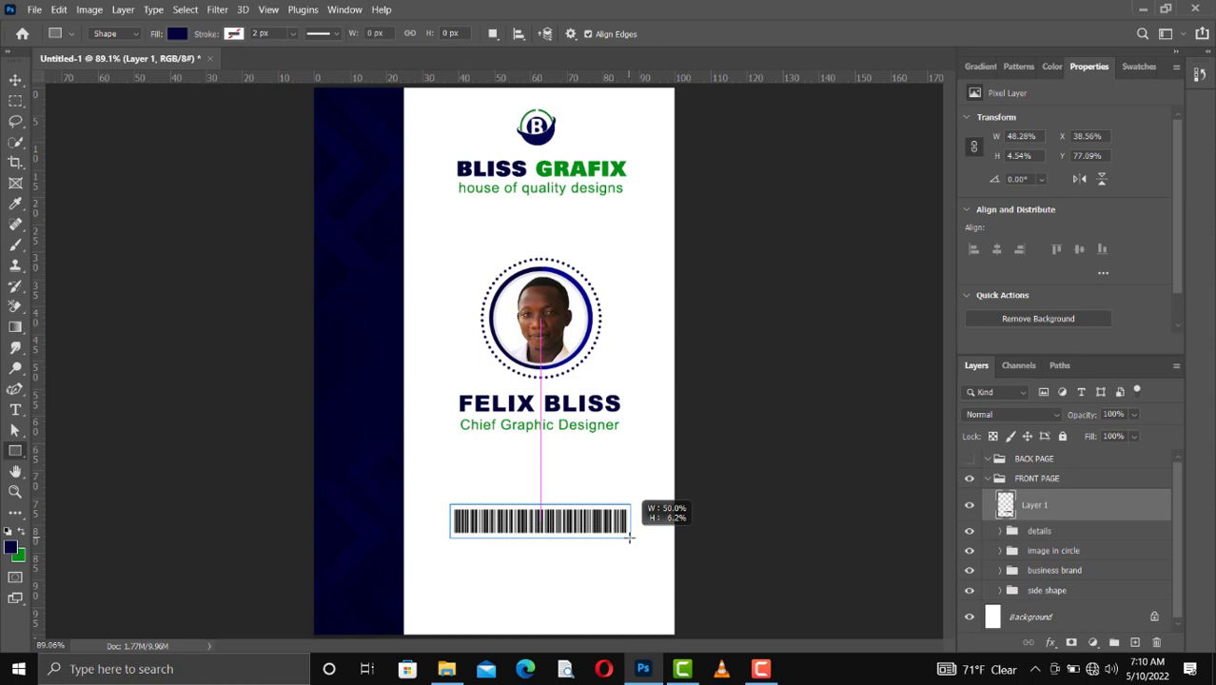
left_click_drag(628, 538, 629, 537)
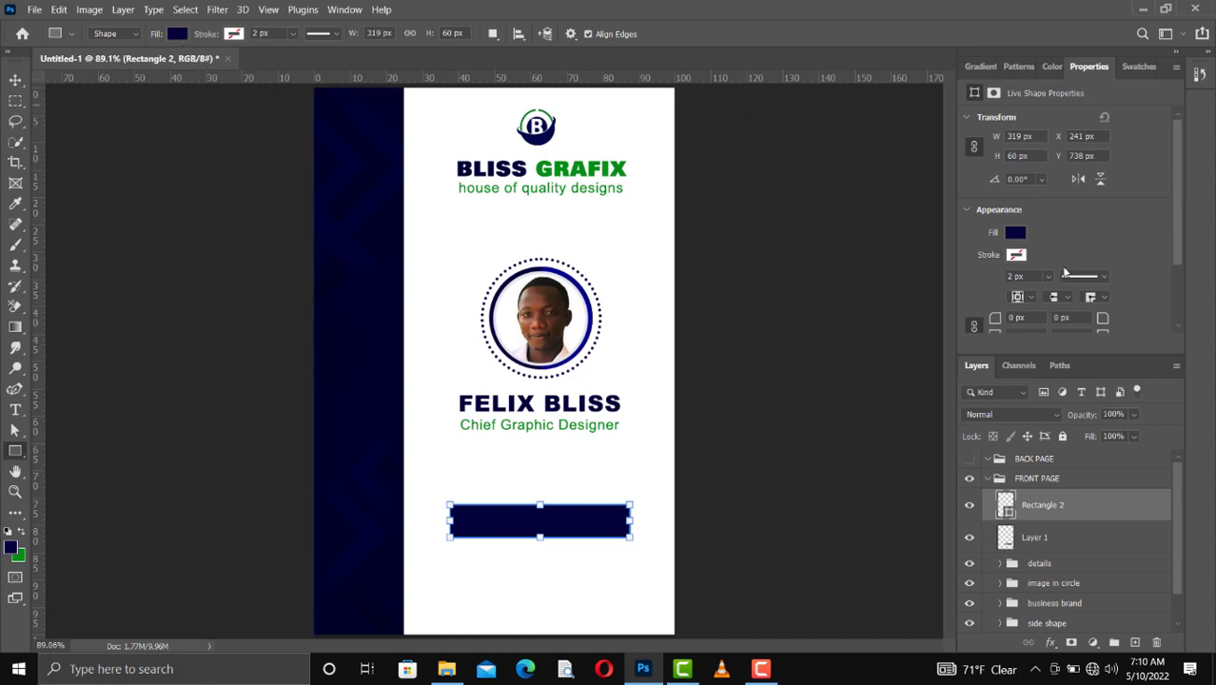
Step: Turn the rectangle into a barcode frame with no fill and a black stroke
left_click(1016, 233)
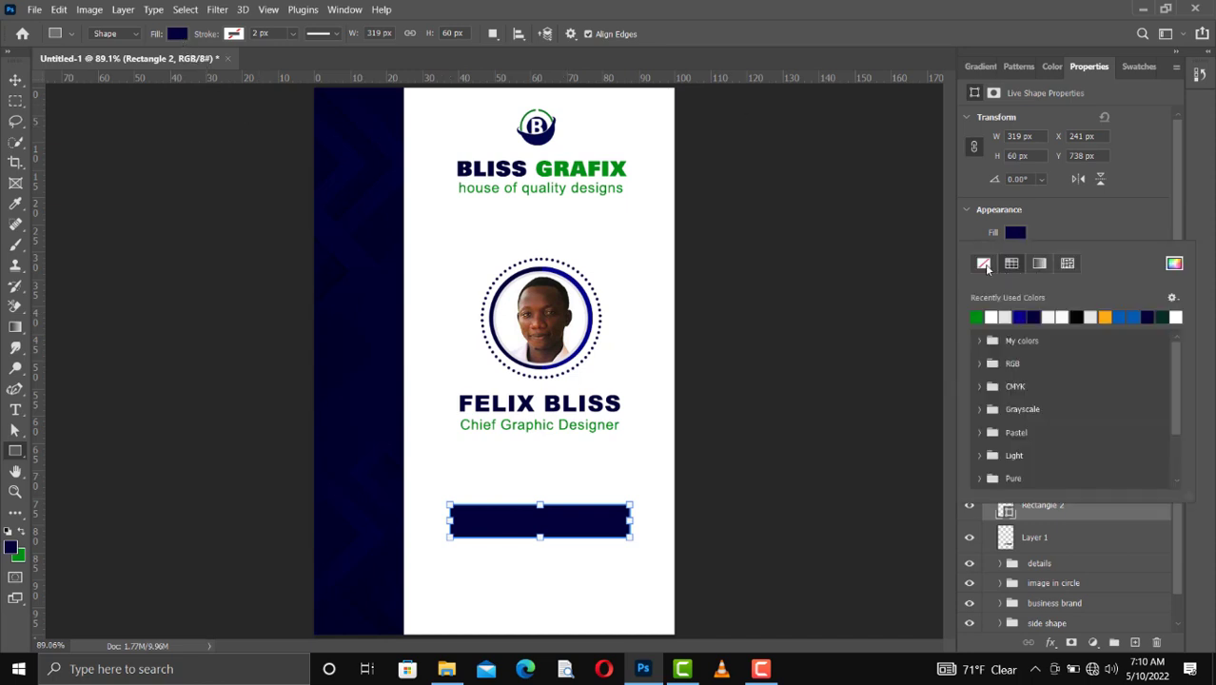
left_click(984, 264)
left_click(1076, 232)
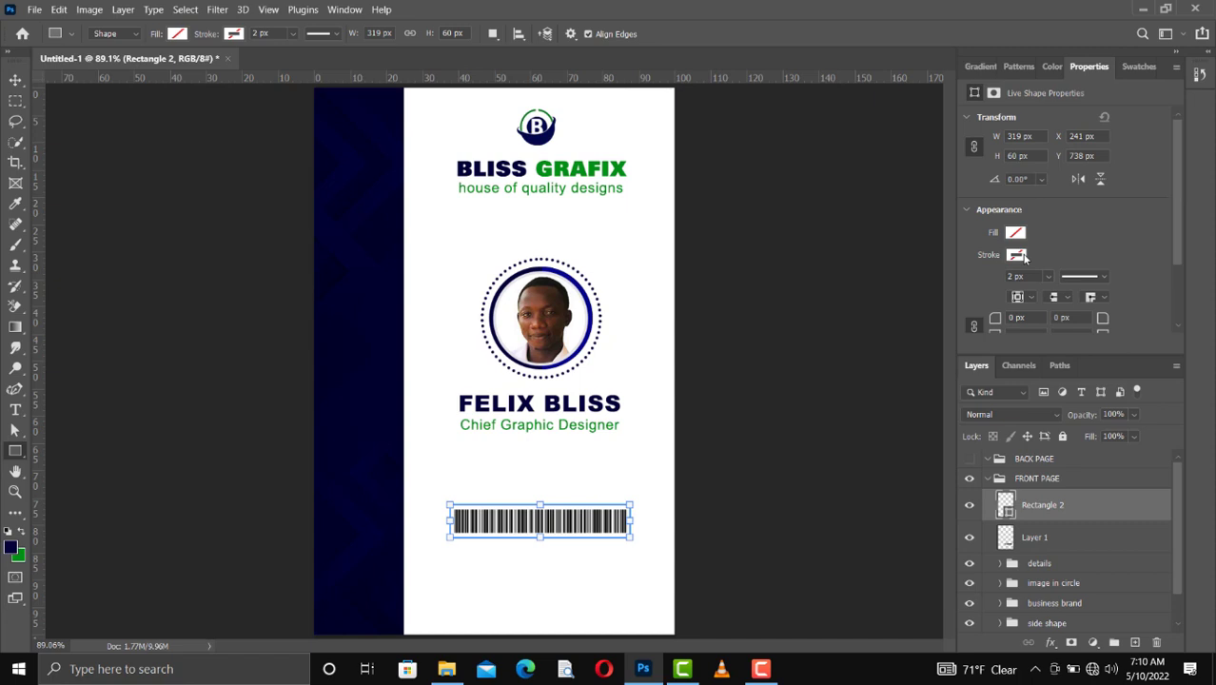
left_click(1016, 255)
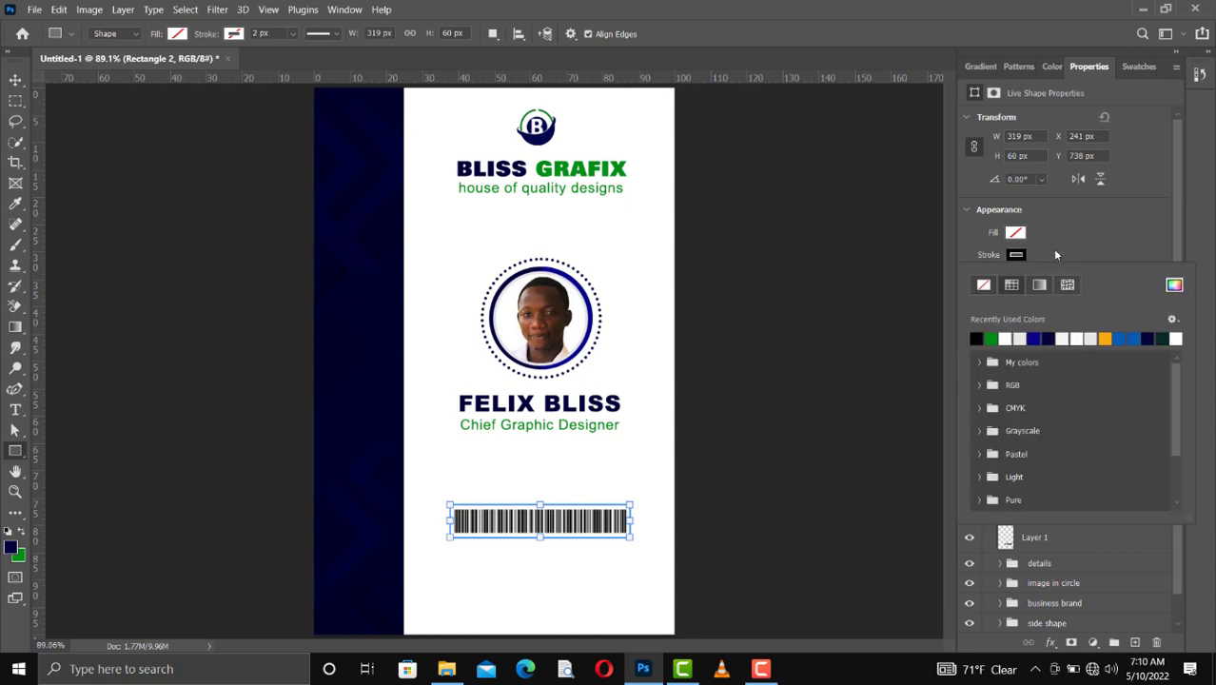
left_click(1055, 251)
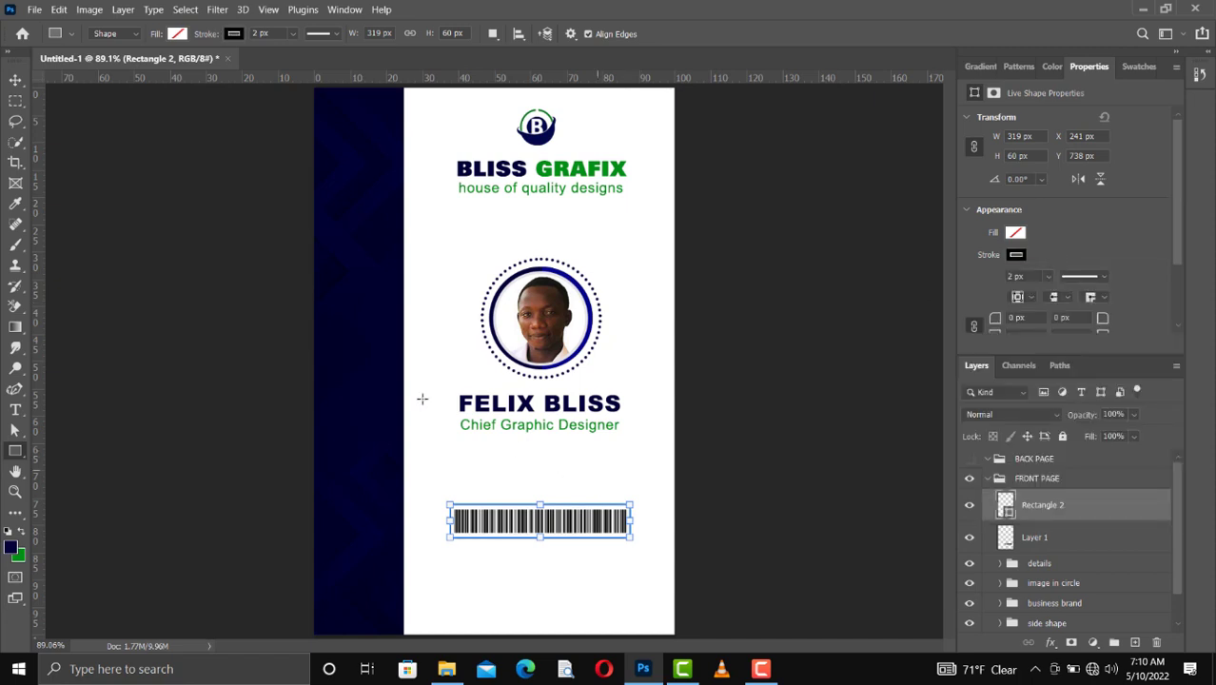
left_click(14, 81)
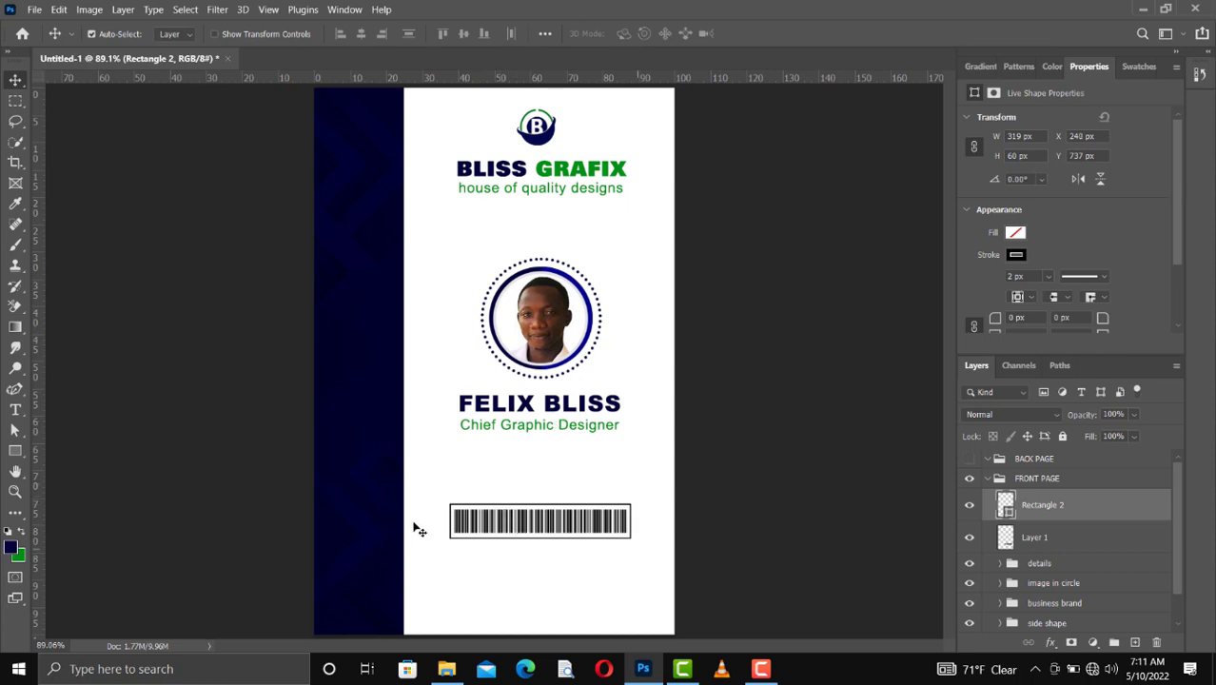
Step: Add horizontal text reading "ID NUMBER:" followed by the ID number above the barcode frame, and color it green
left_click(16, 410)
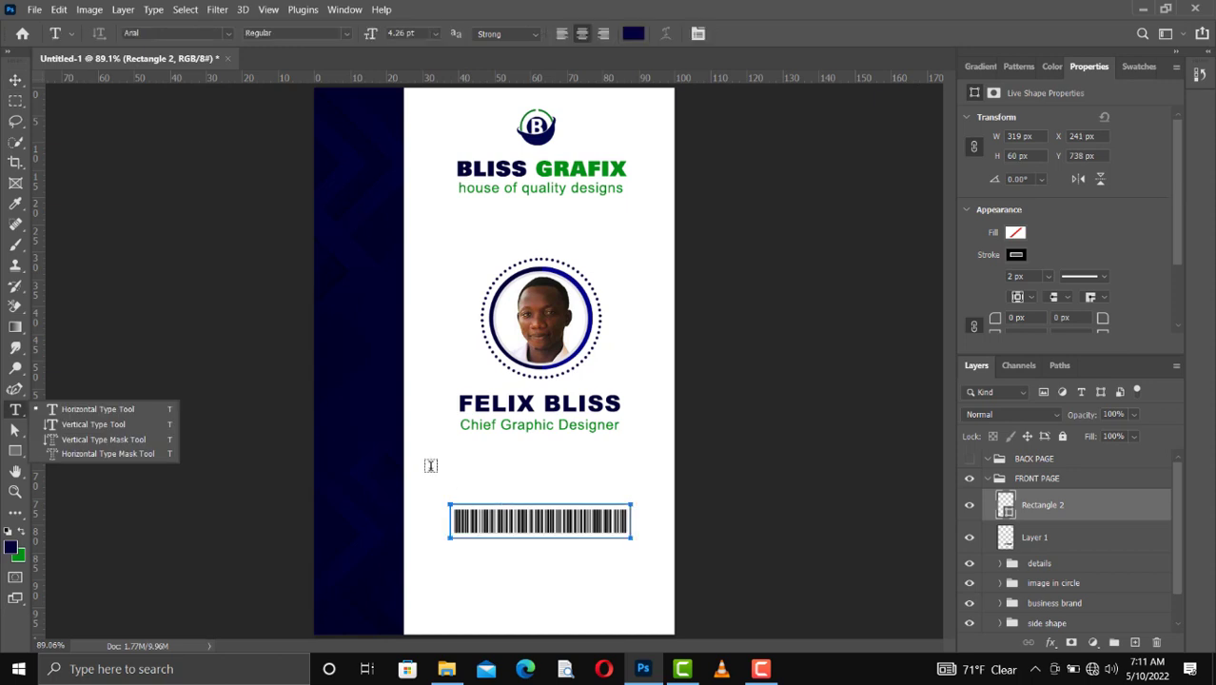
left_click(128, 411)
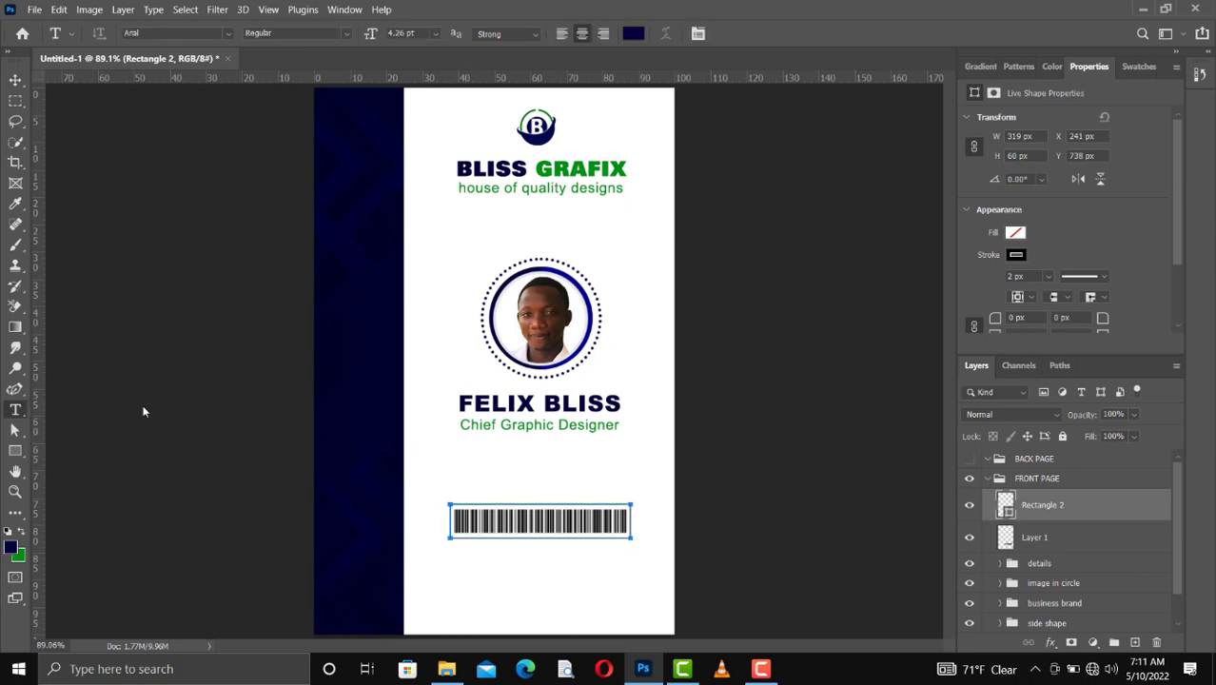
left_click(482, 491)
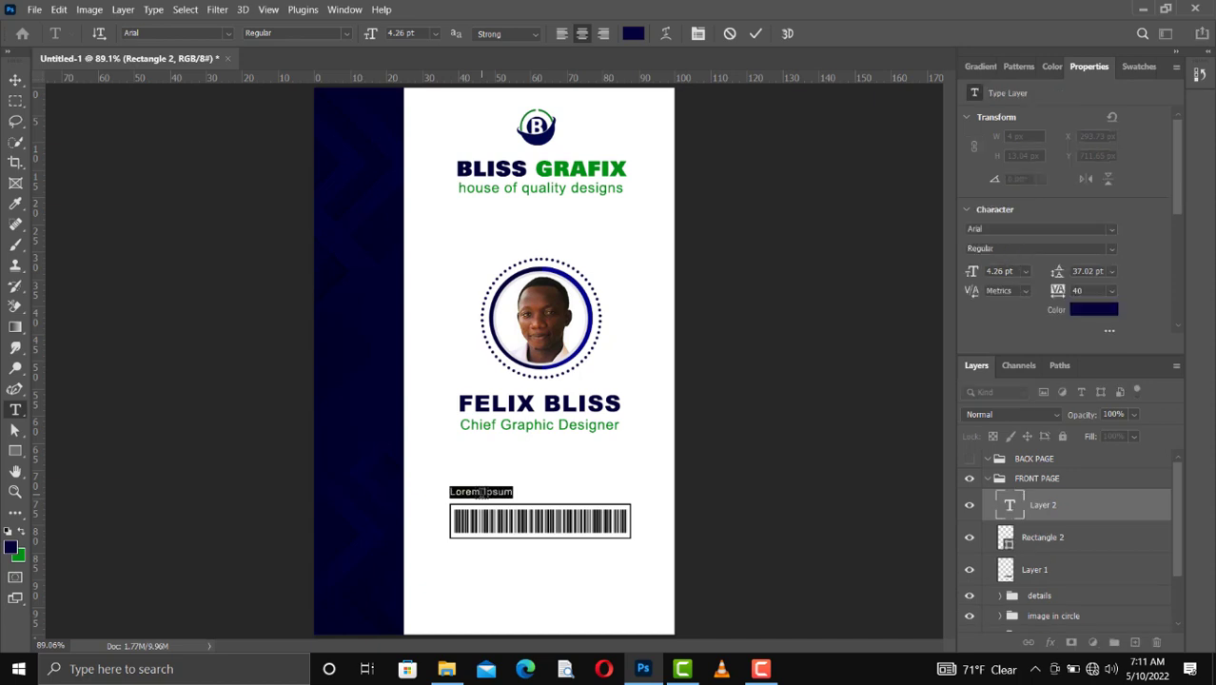
type("ID")
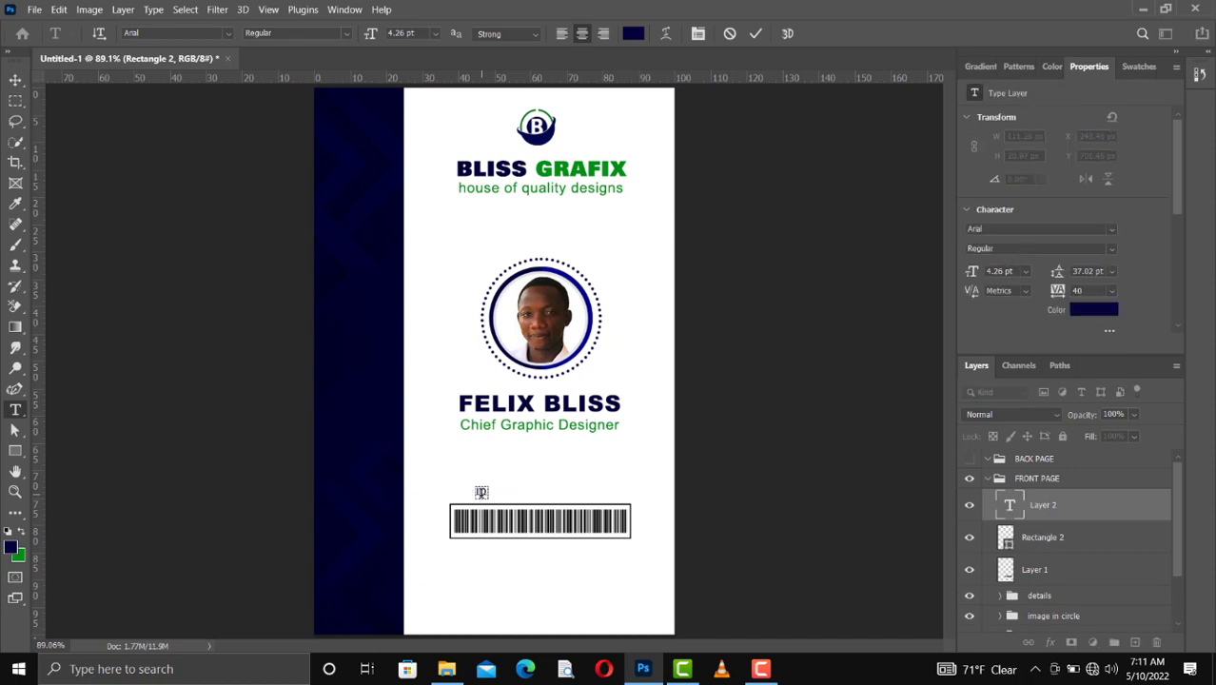
type(" NUMBER:            12345678")
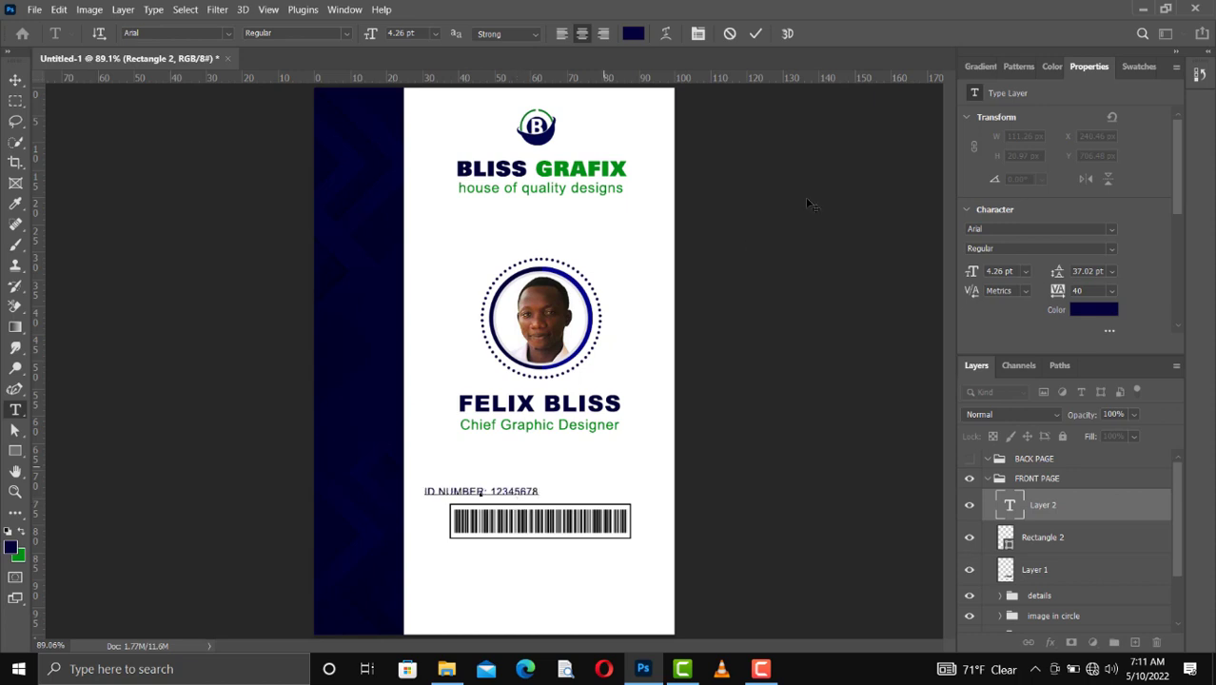
left_click(755, 34)
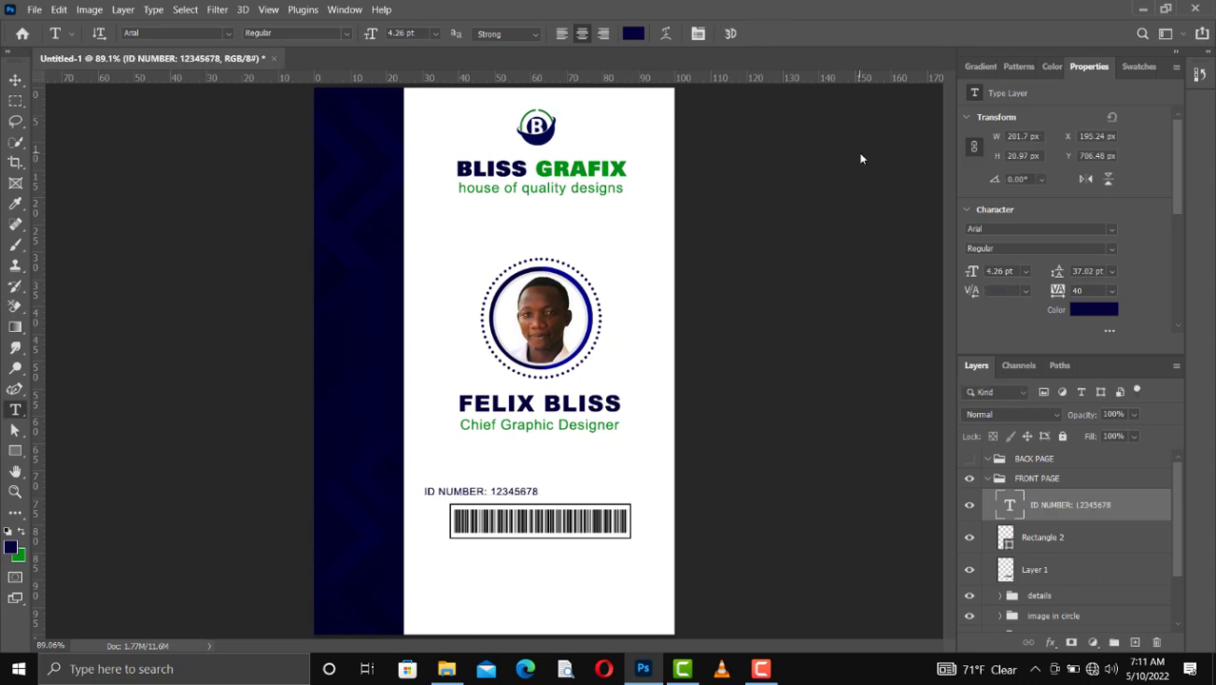
left_click(1138, 66)
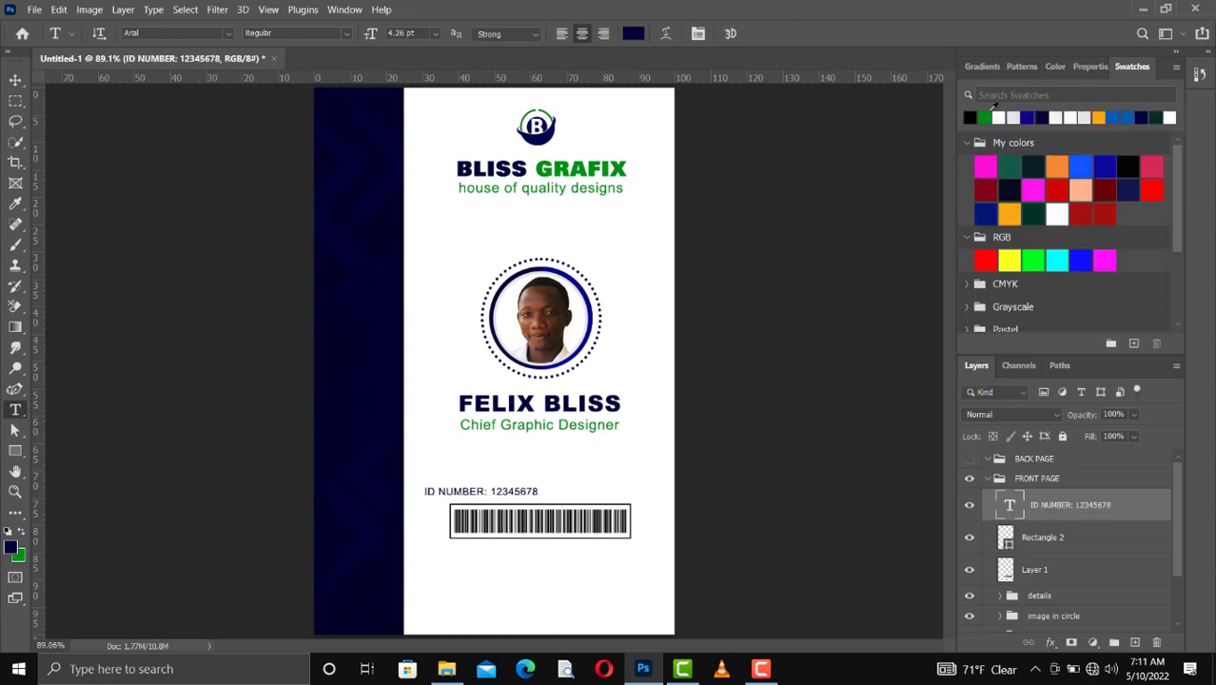
key("ctrl+BackSpace")
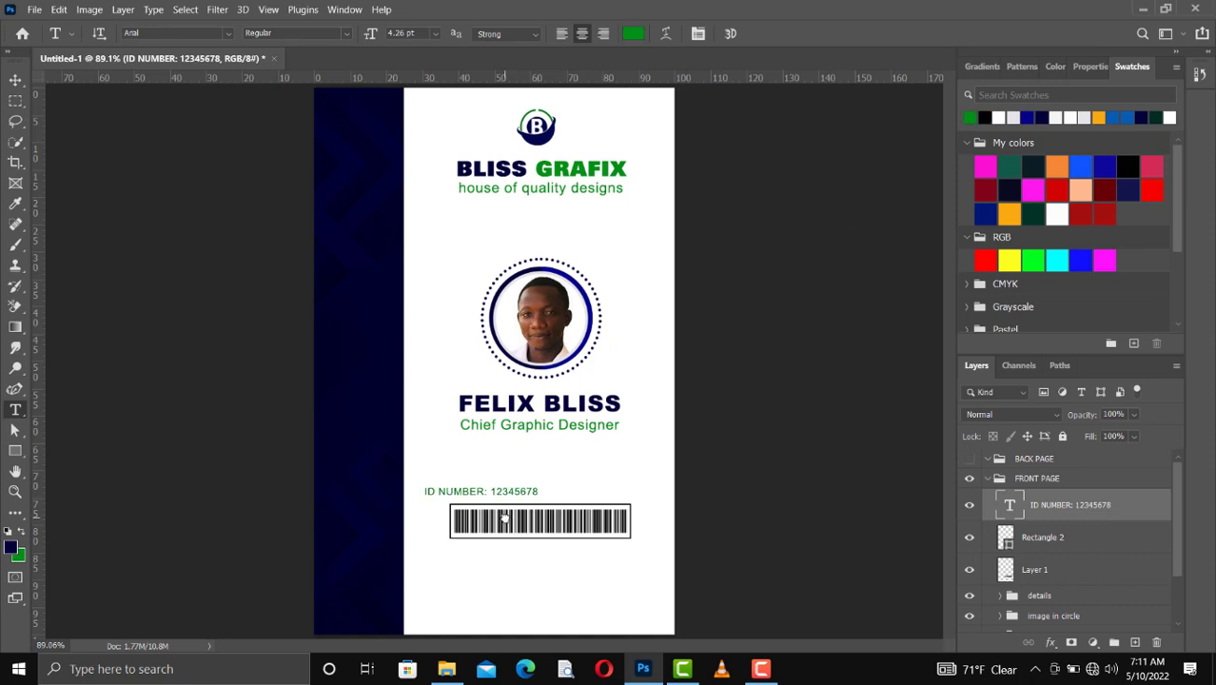
Step: Enlarge the ID number text to about 5.13 pt and center it just above the barcode frame
key("v")
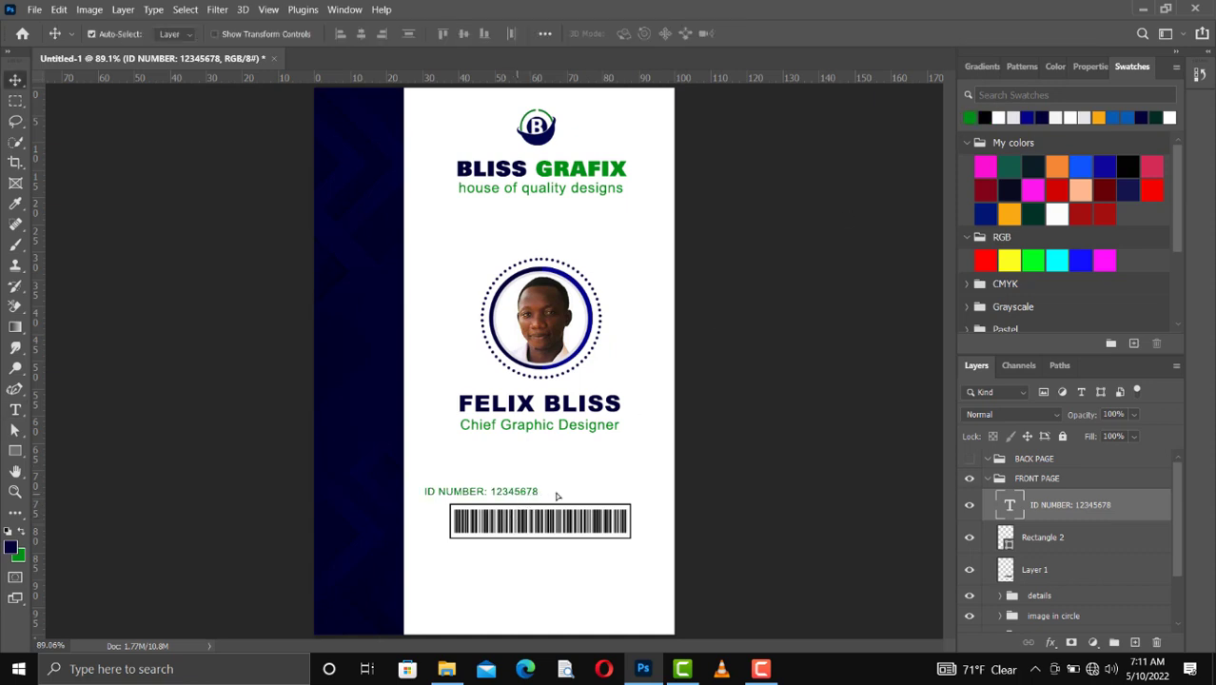
left_click_drag(520, 494, 578, 494)
left_click_drag(490, 496, 490, 500)
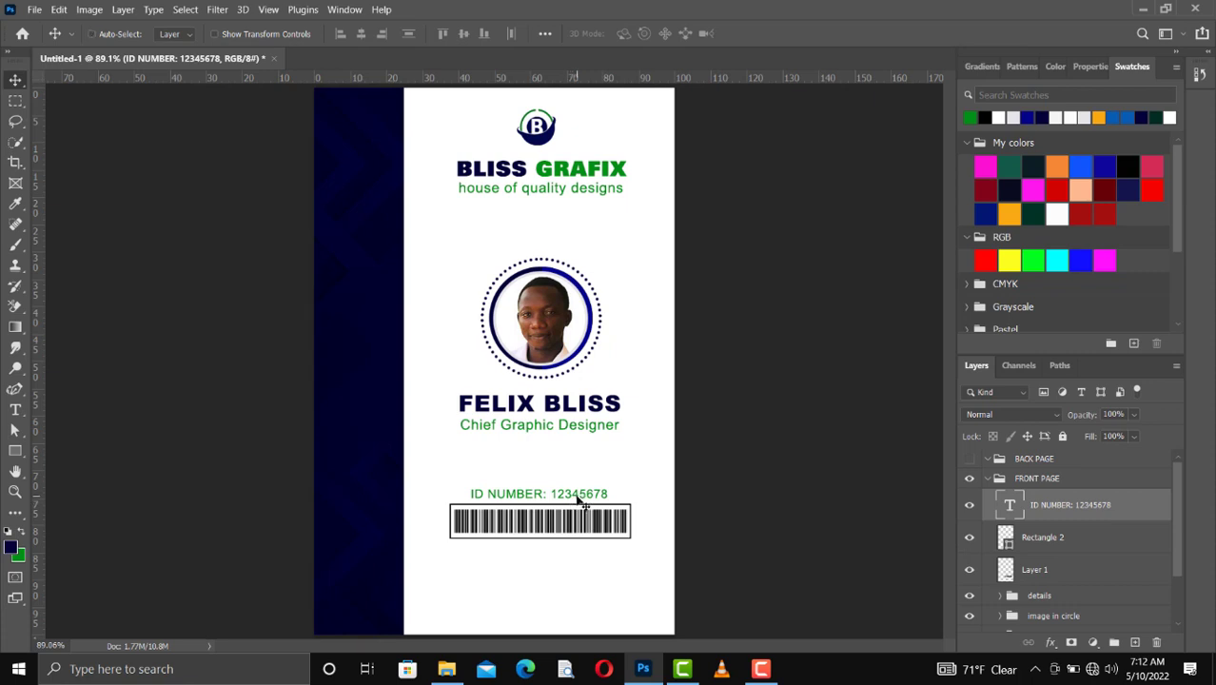
Step: Duplicate the ID number text onto the white area near the card's bottom edge and color the copy dark navy
left_click_drag(578, 501, 567, 602)
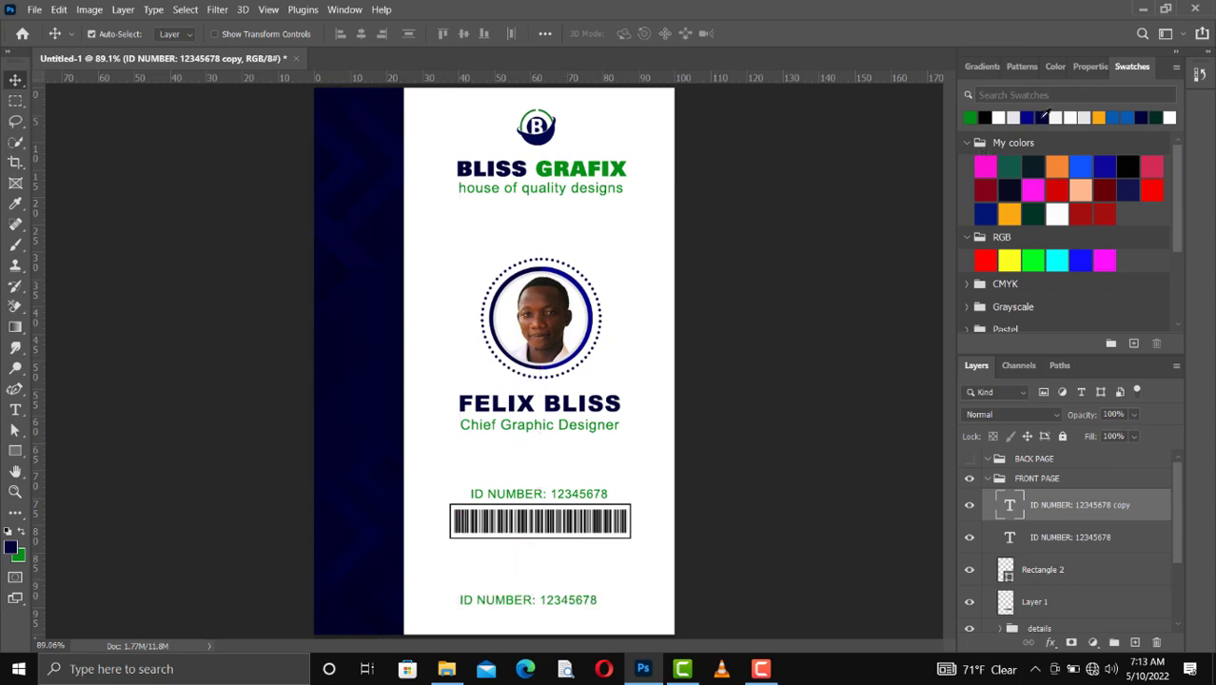
left_click_drag(1038, 119, 531, 604)
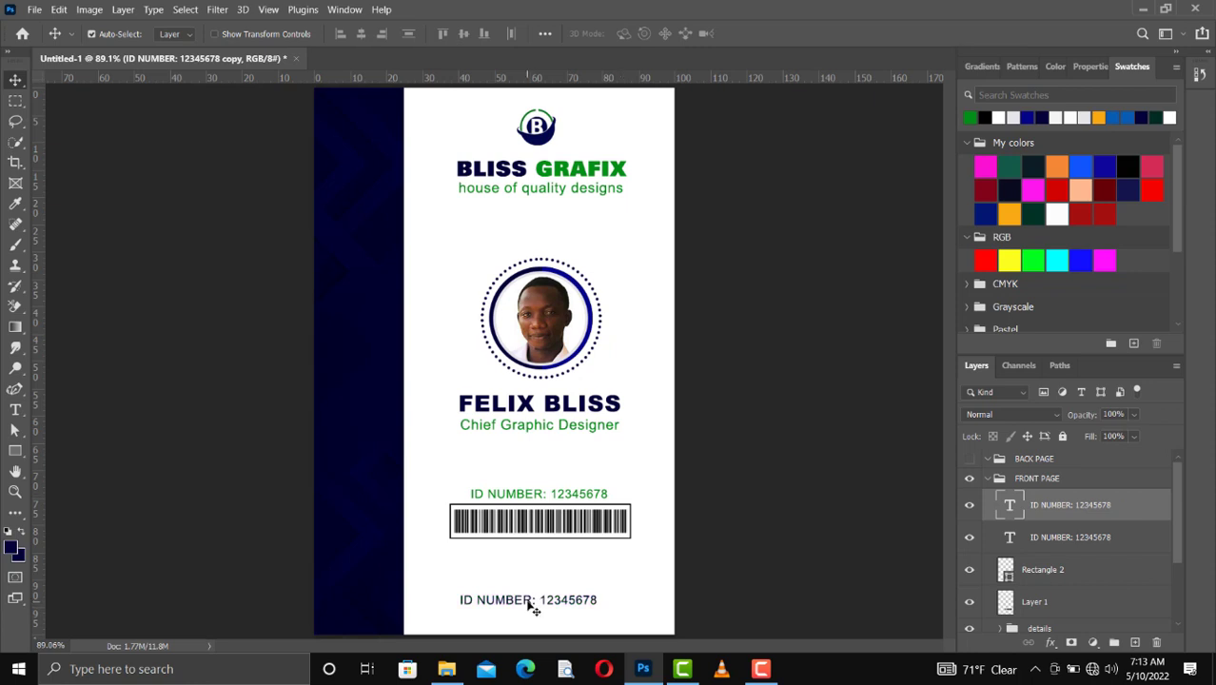
double_click(531, 605)
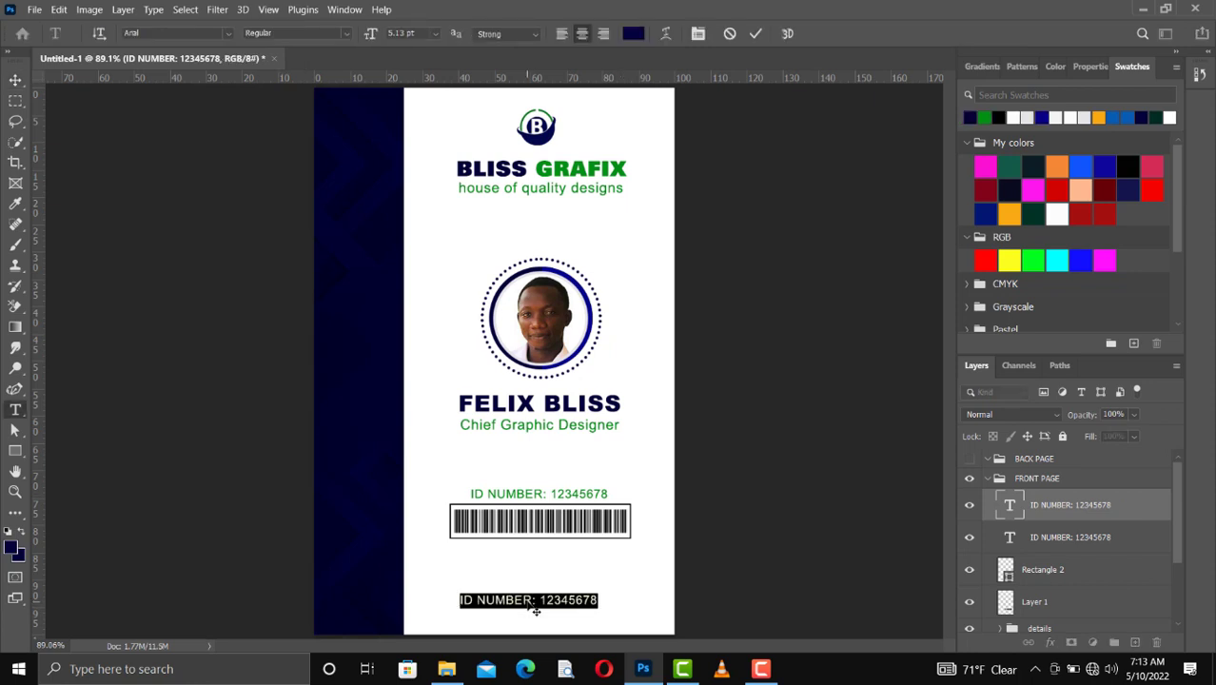
left_click(529, 605)
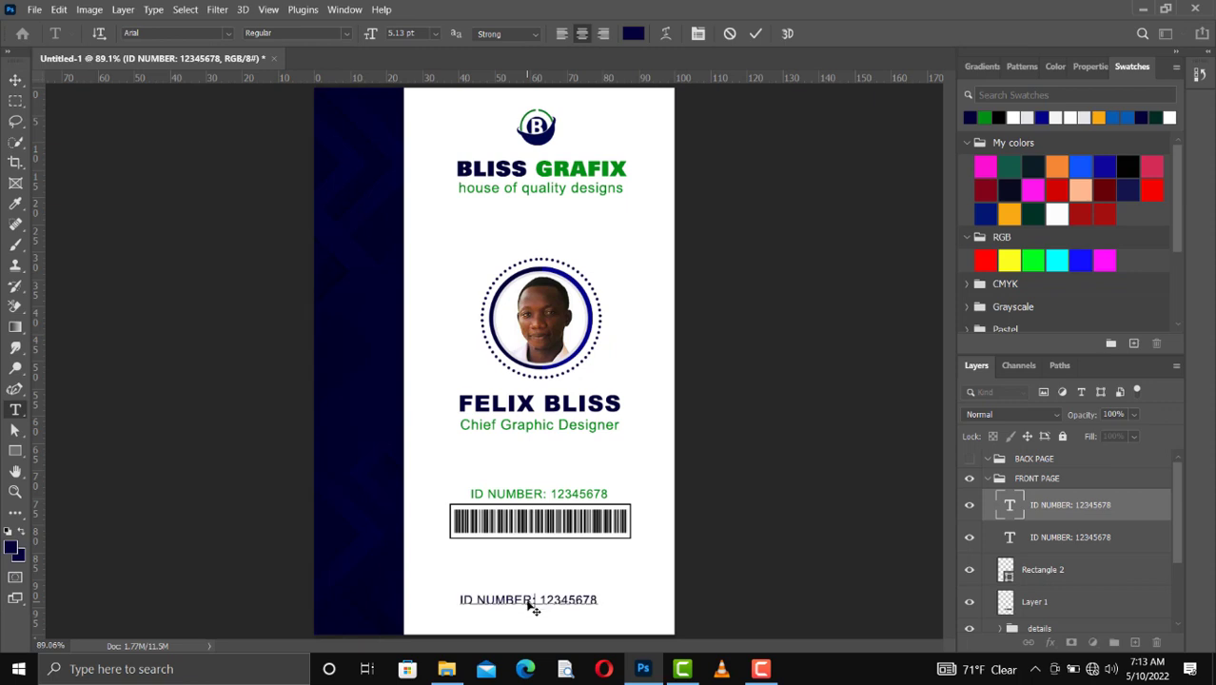
key("ctrl+a")
type("www")
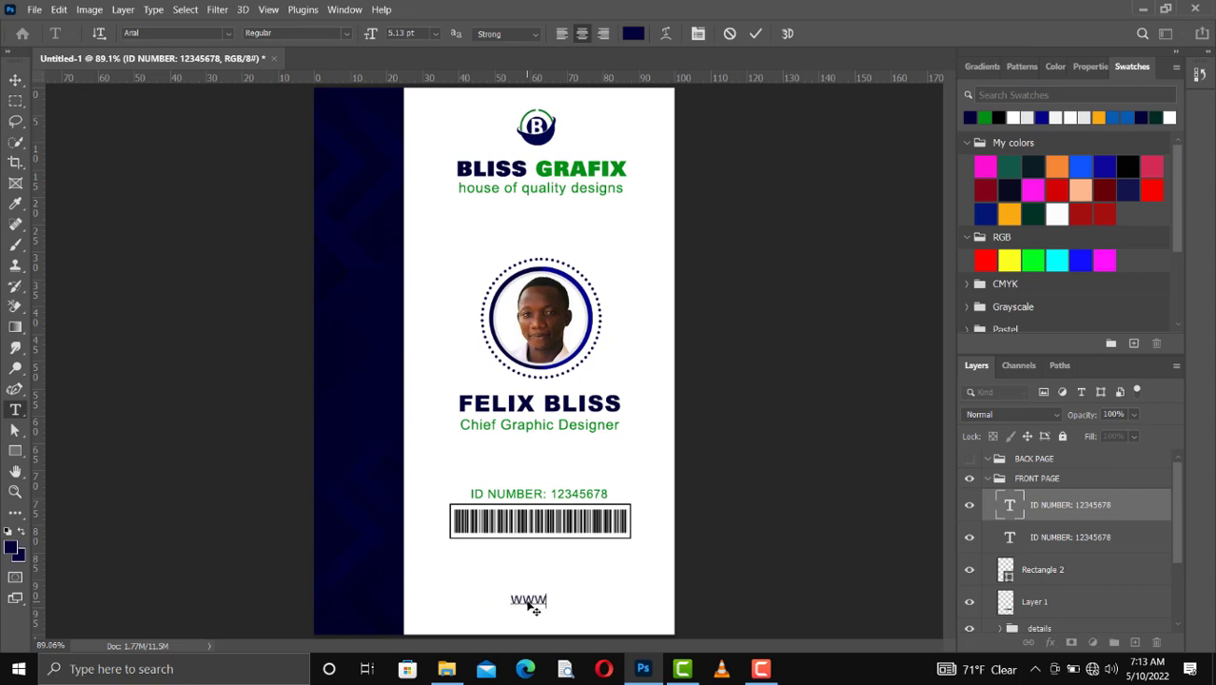
type(".   blissgrafix.com")
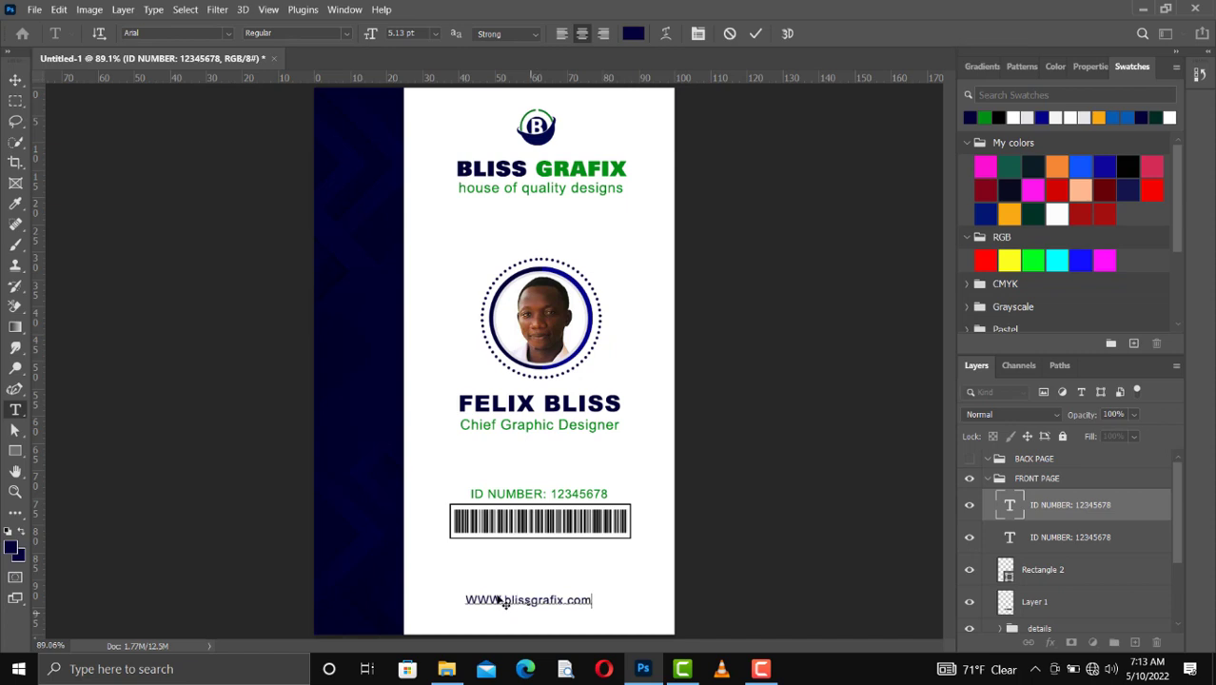
left_click_drag(500, 600, 458, 600)
type("www")
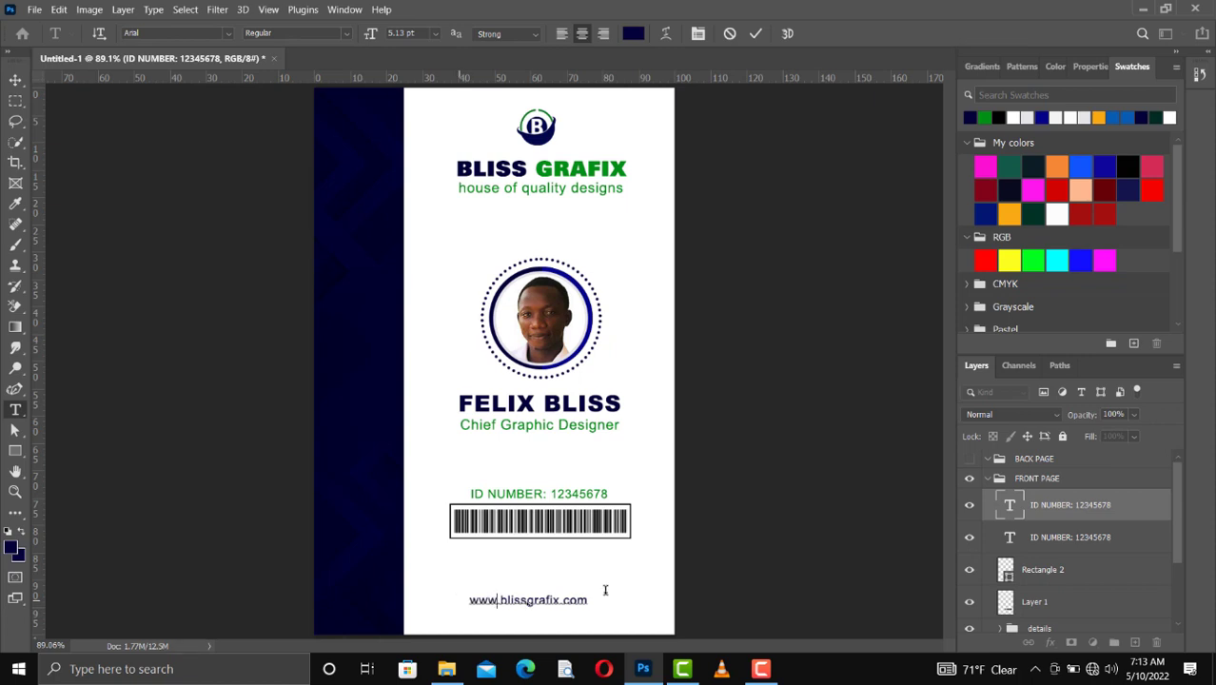
left_click(759, 35)
key("v")
Step: Set the website address text to the Bold style of Arial
left_click(1090, 68)
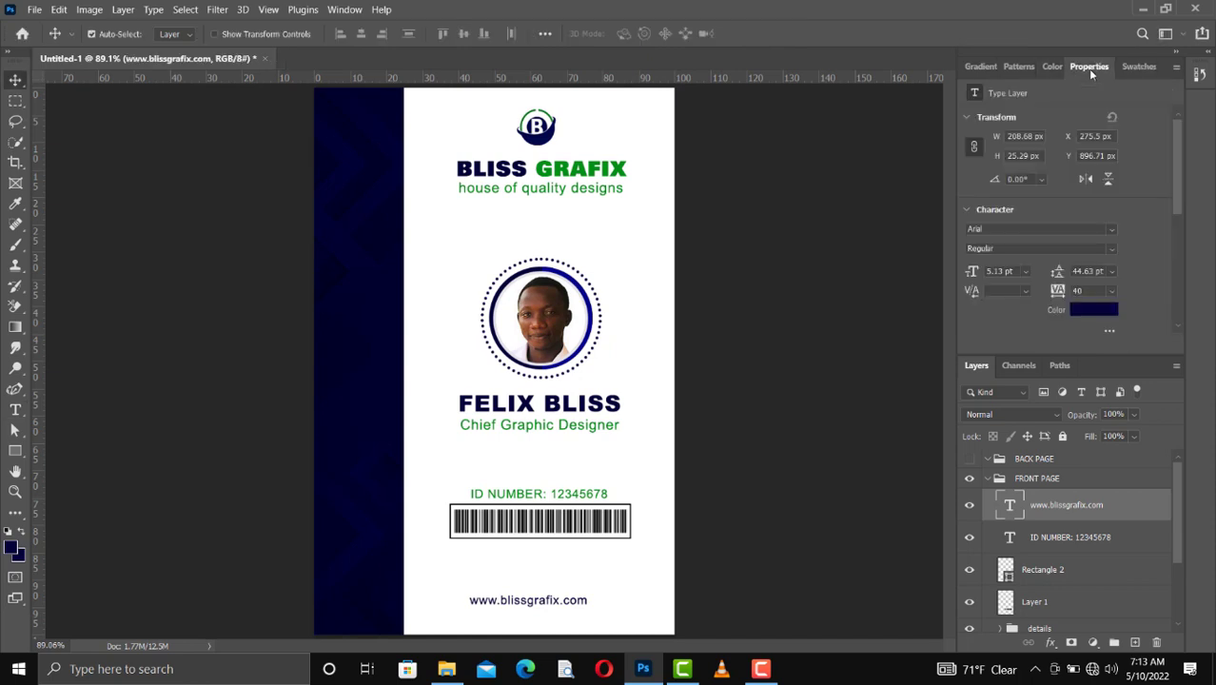
left_click(1105, 252)
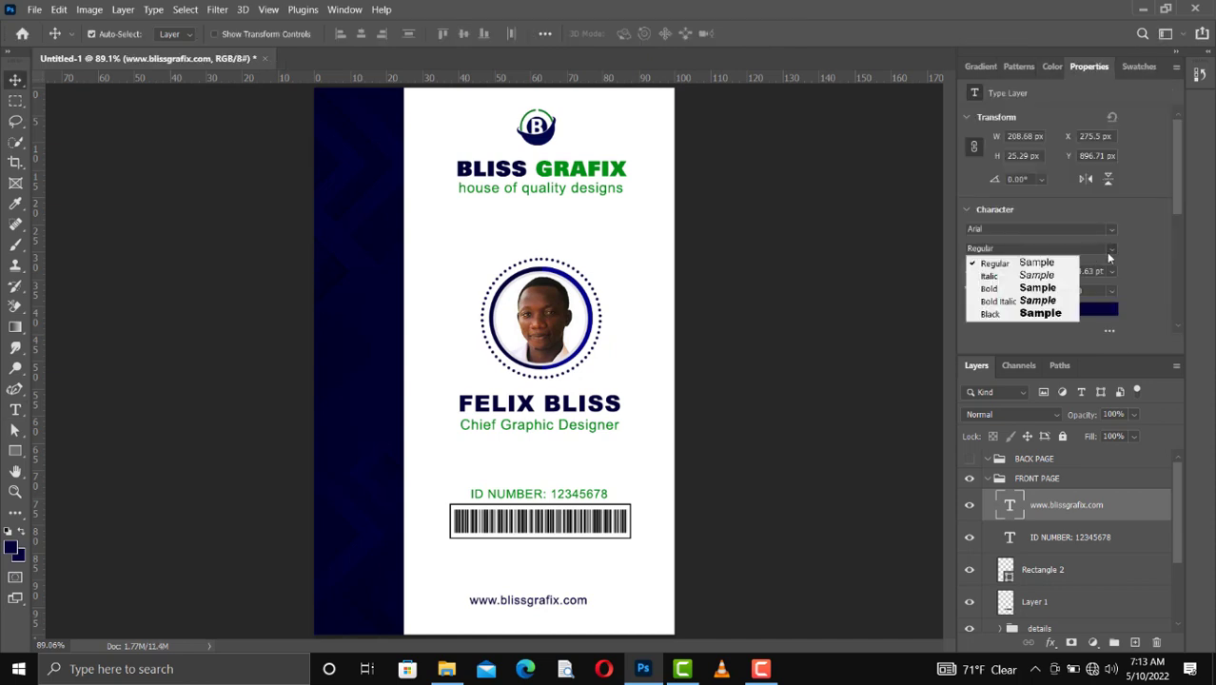
left_click(1067, 288)
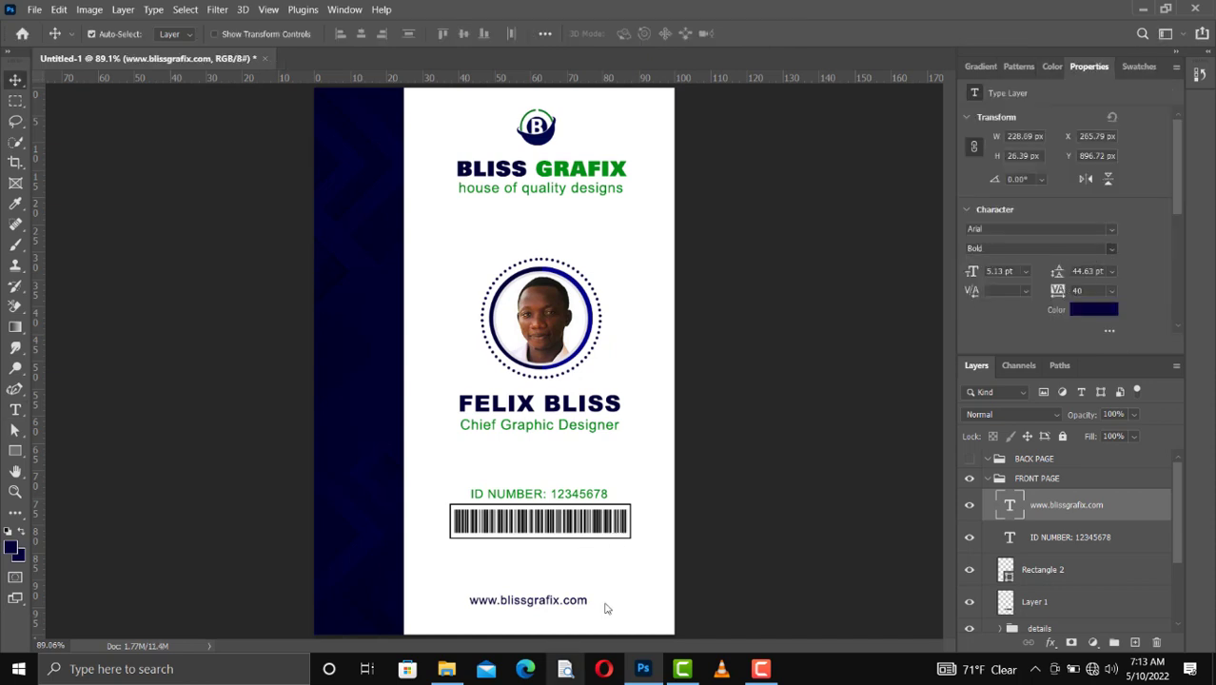
Step: Group the ID number text, barcode frame and barcode bars layers and name the group "Barcode details"
left_click(1042, 538)
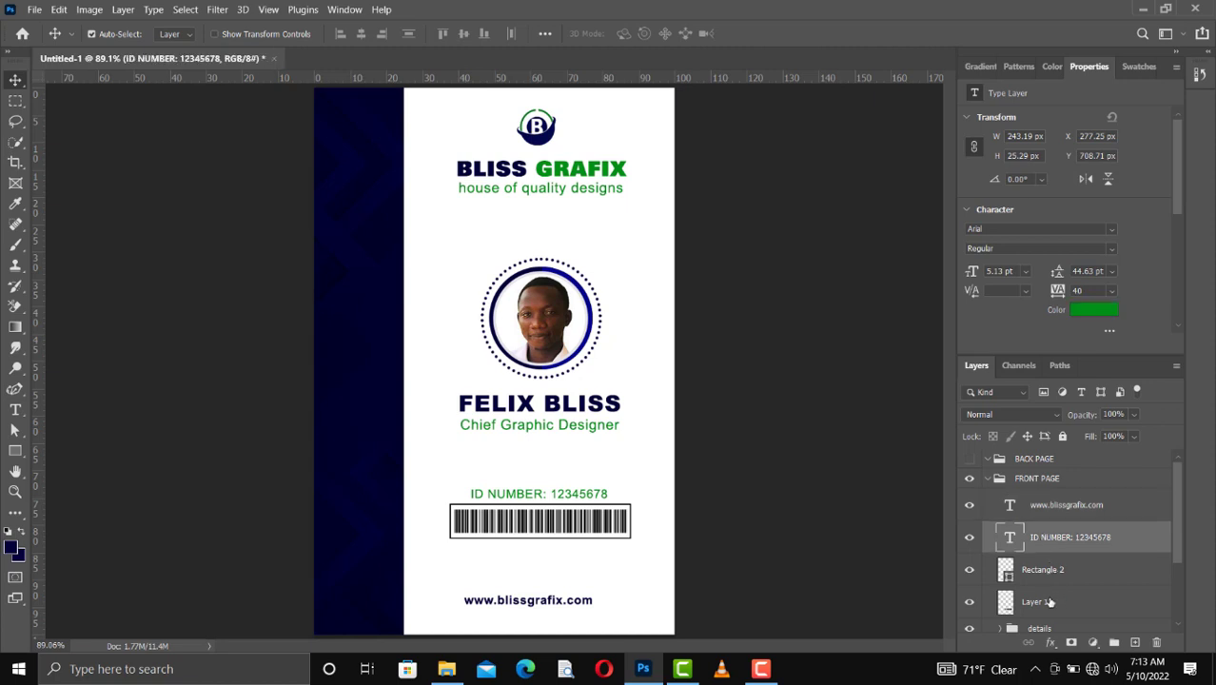
left_click(1049, 602, "shift")
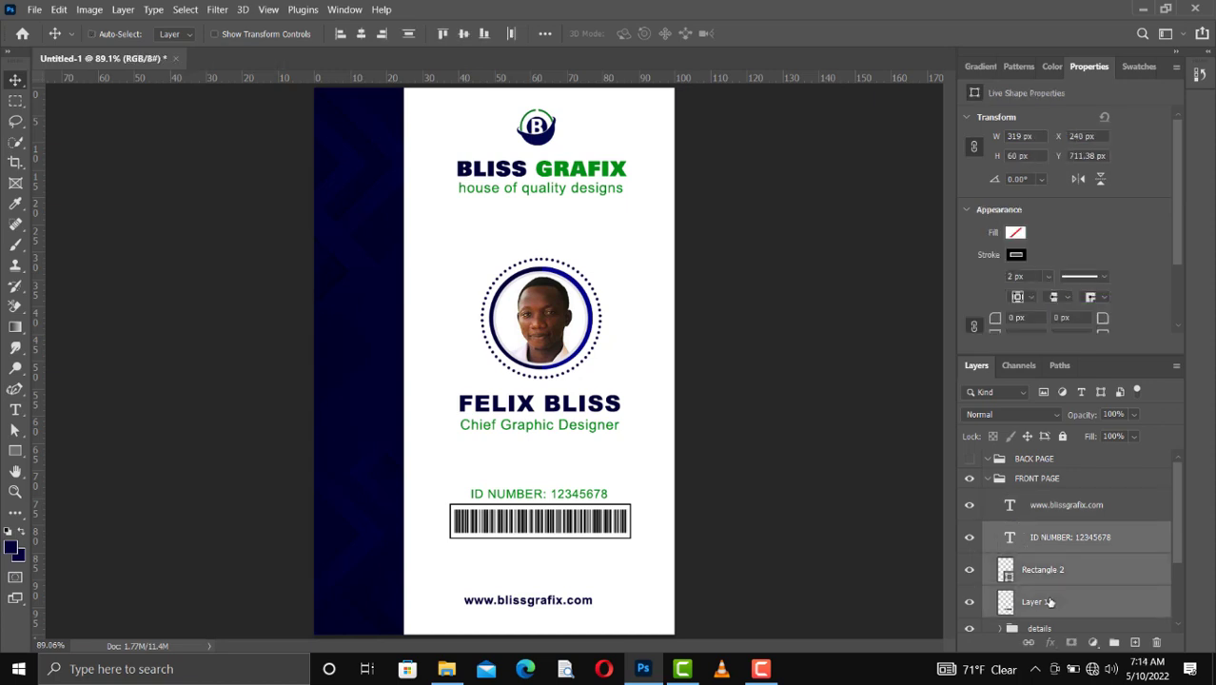
key("ctrl+g")
double_click(1041, 531)
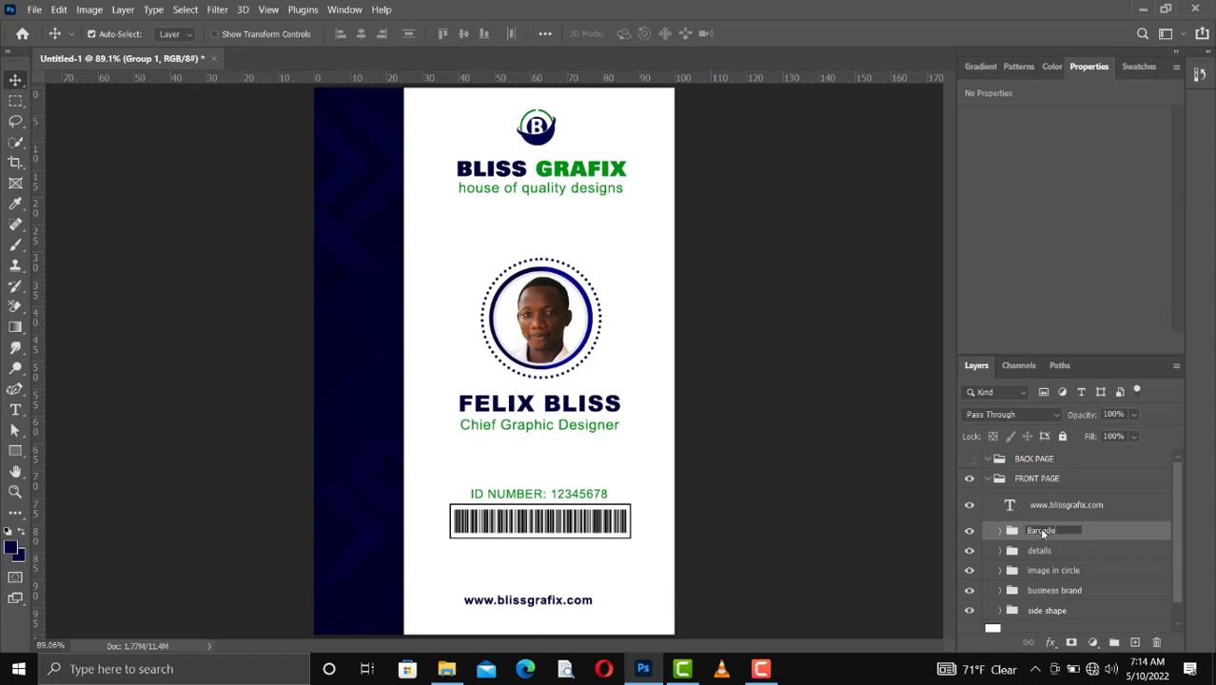
type("ls")
key("Return")
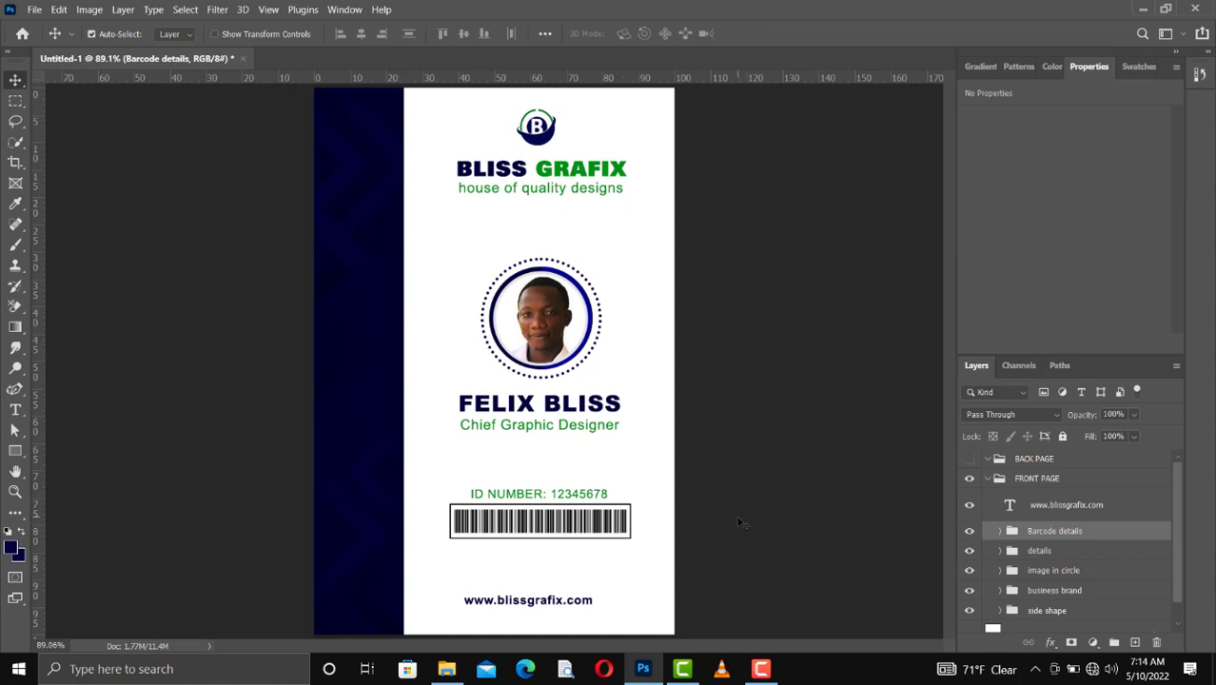
Step: Hide the FRONT PAGE group, show the BACK PAGE group and add an empty layer inside it
left_click(984, 480)
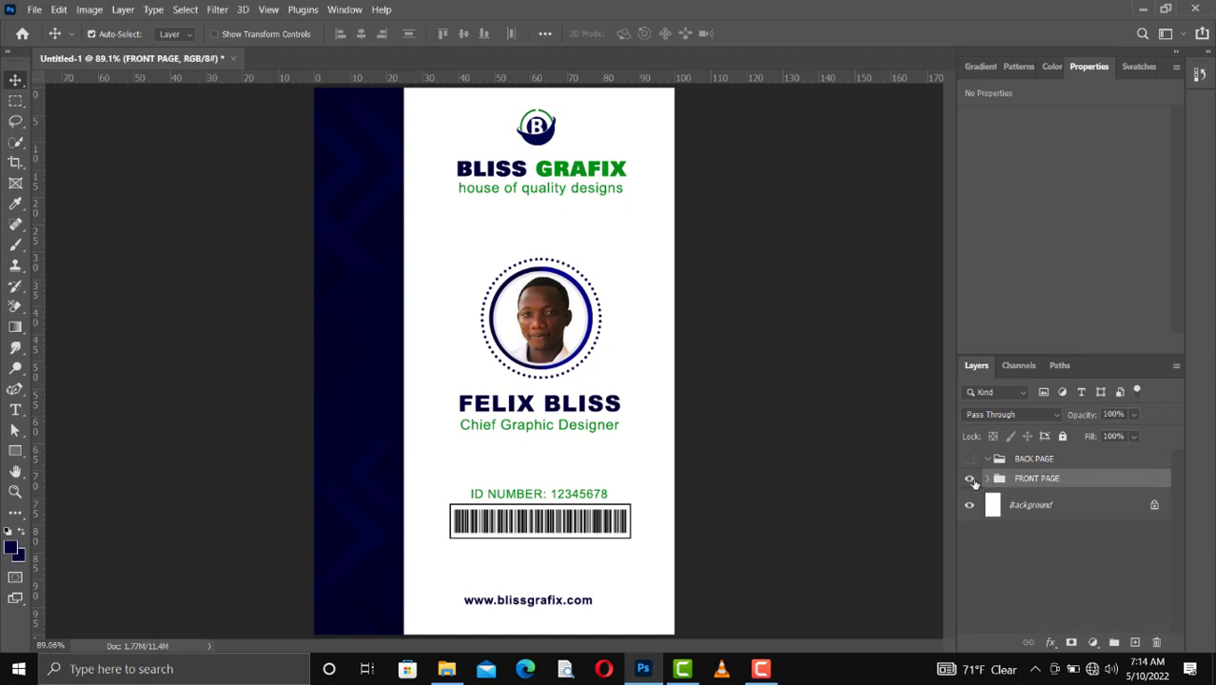
left_click(970, 480)
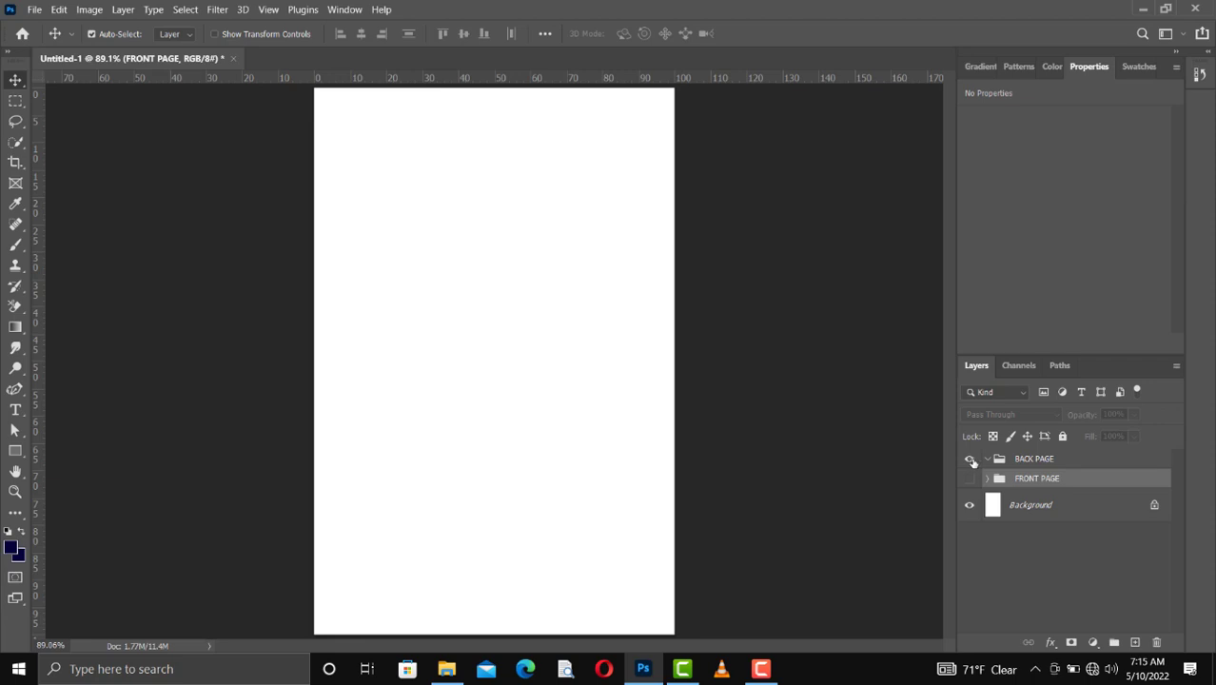
left_click(1009, 461)
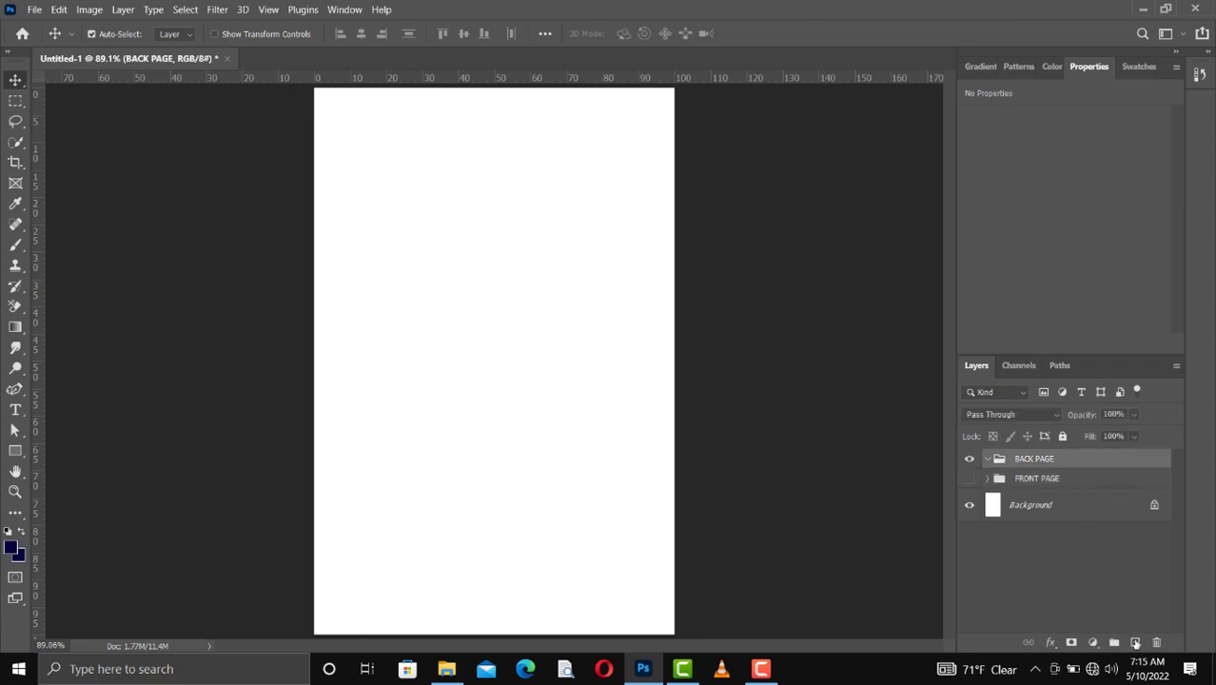
left_click(1135, 644)
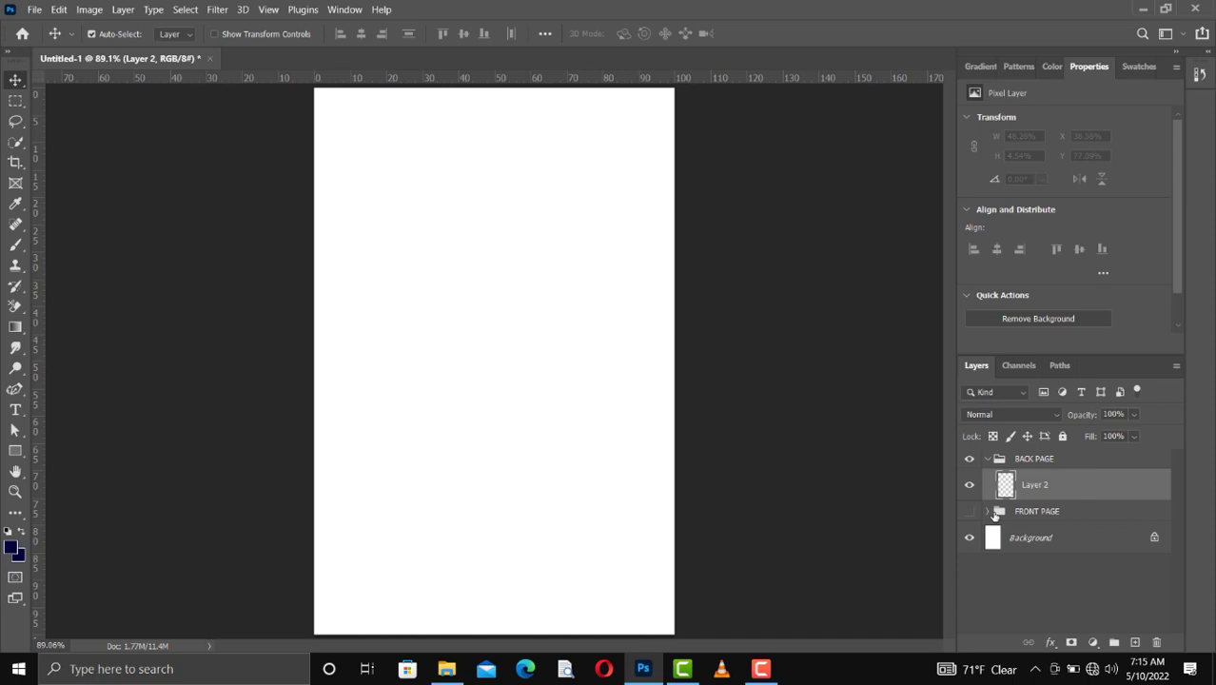
Step: Duplicate the side shape group from FRONT PAGE and move the copy into the BACK PAGE group
left_click(988, 512)
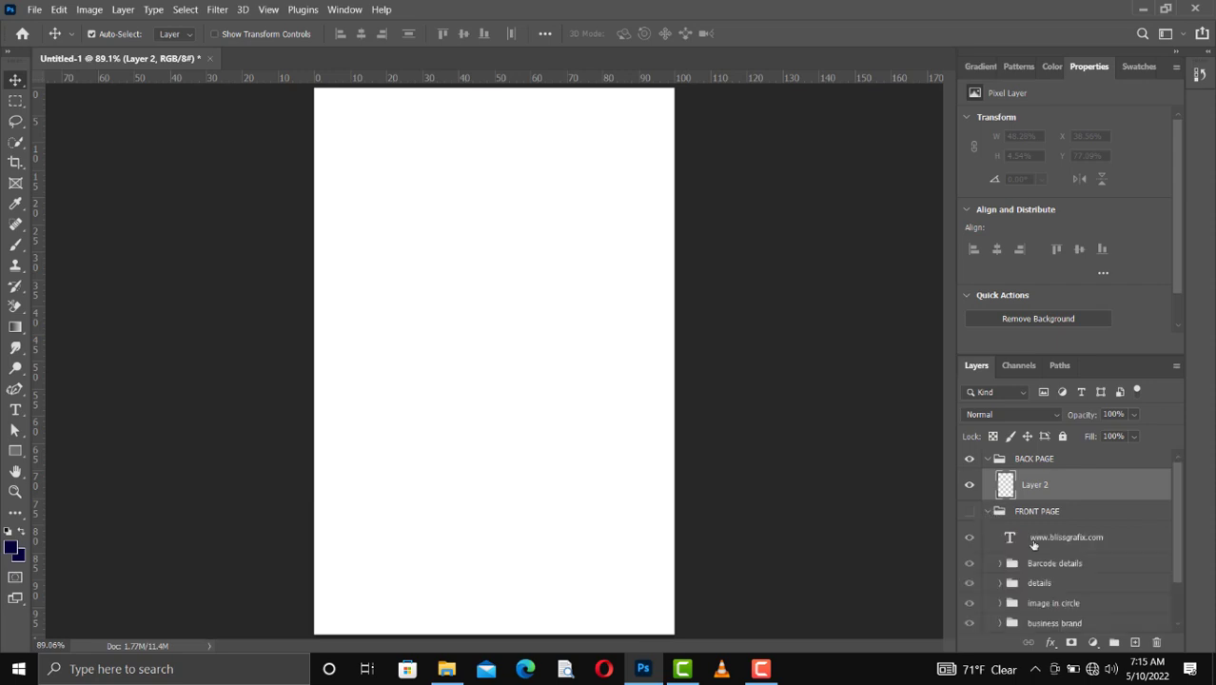
scroll(1033, 544, "down", 2)
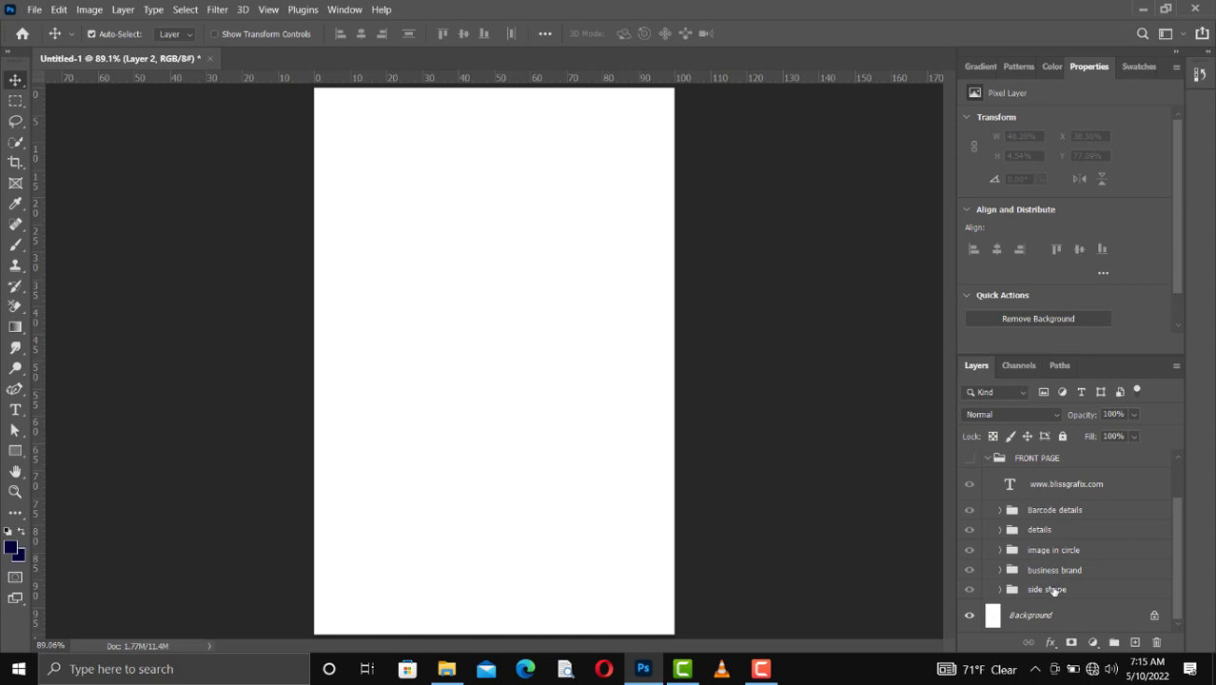
left_click(1047, 590)
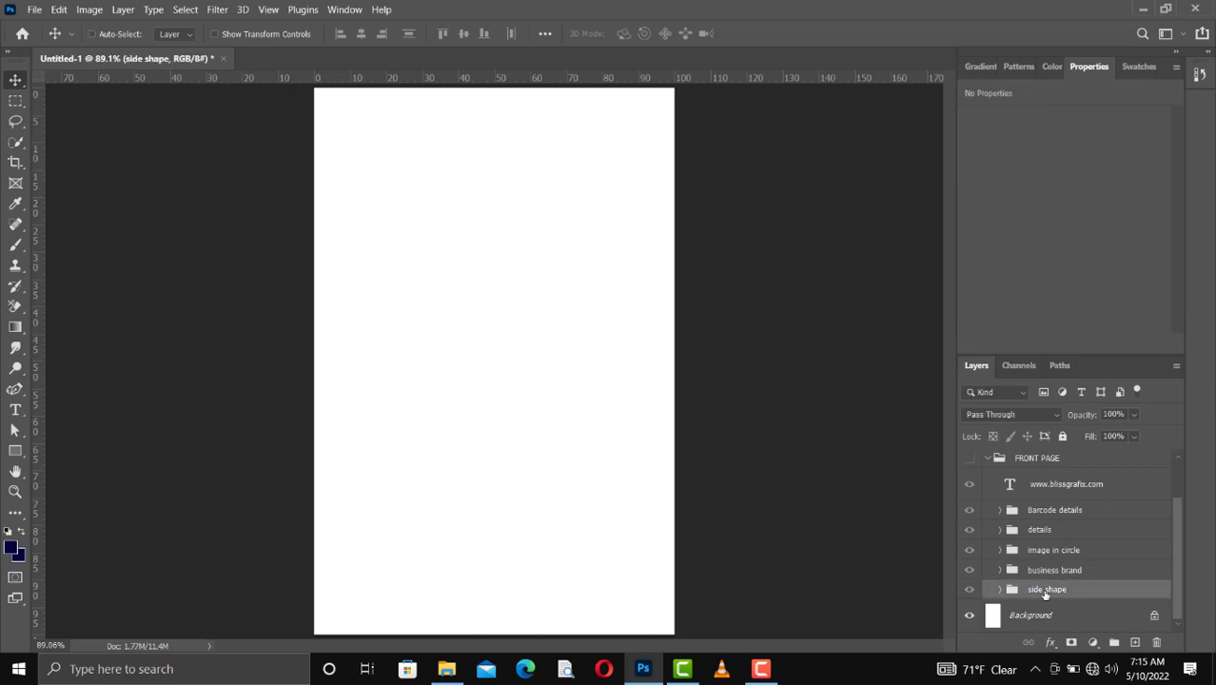
key("ctrl+j")
left_click_drag(1054, 593, 1027, 465)
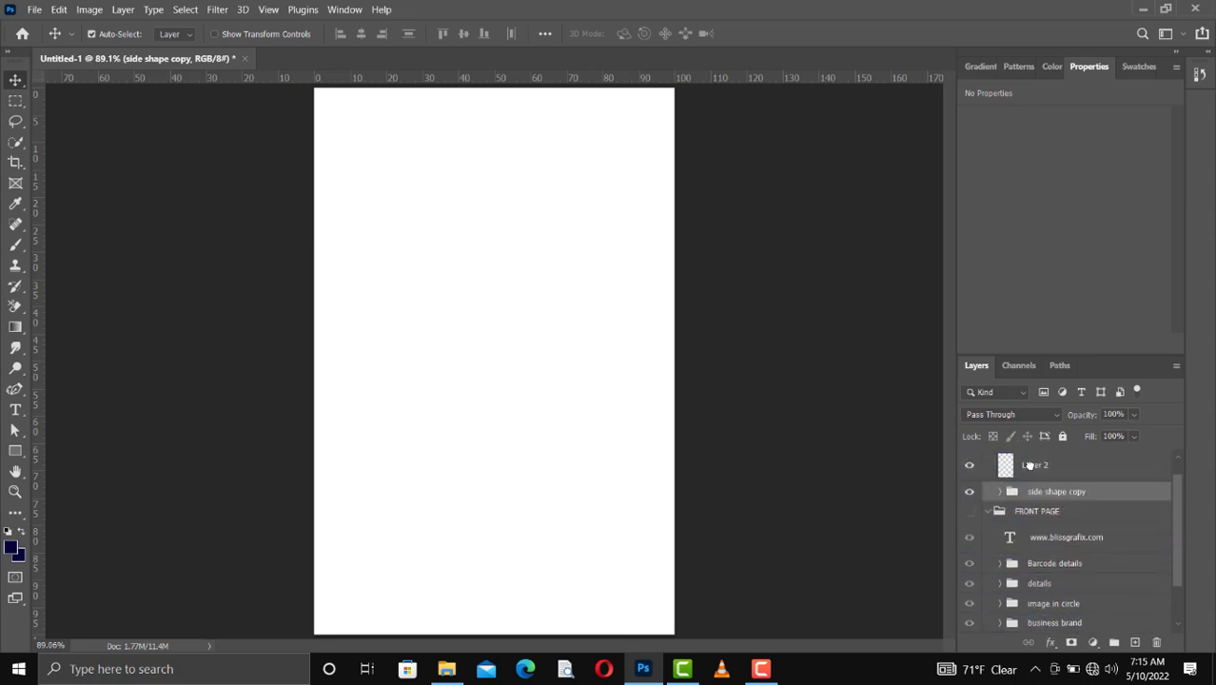
scroll(1038, 480, "up", 1)
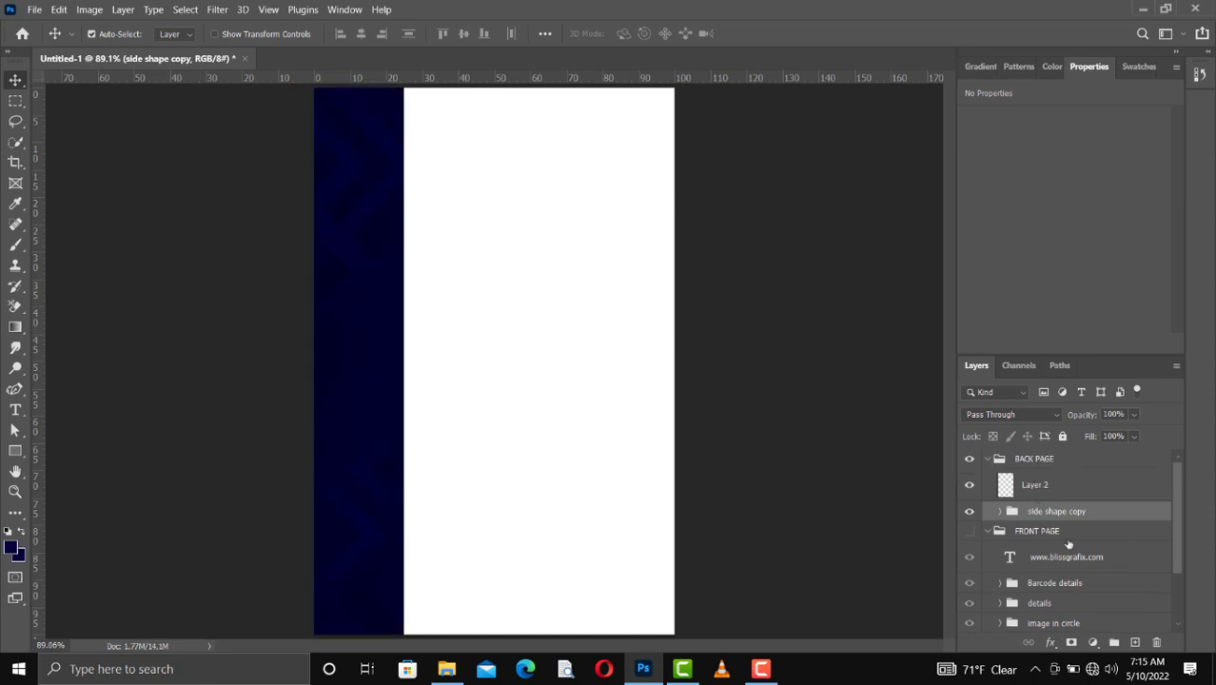
Step: Duplicate the business brand group and move the copy into BACK PAGE, directly above the side shape copy
scroll(1068, 545, "down", 3)
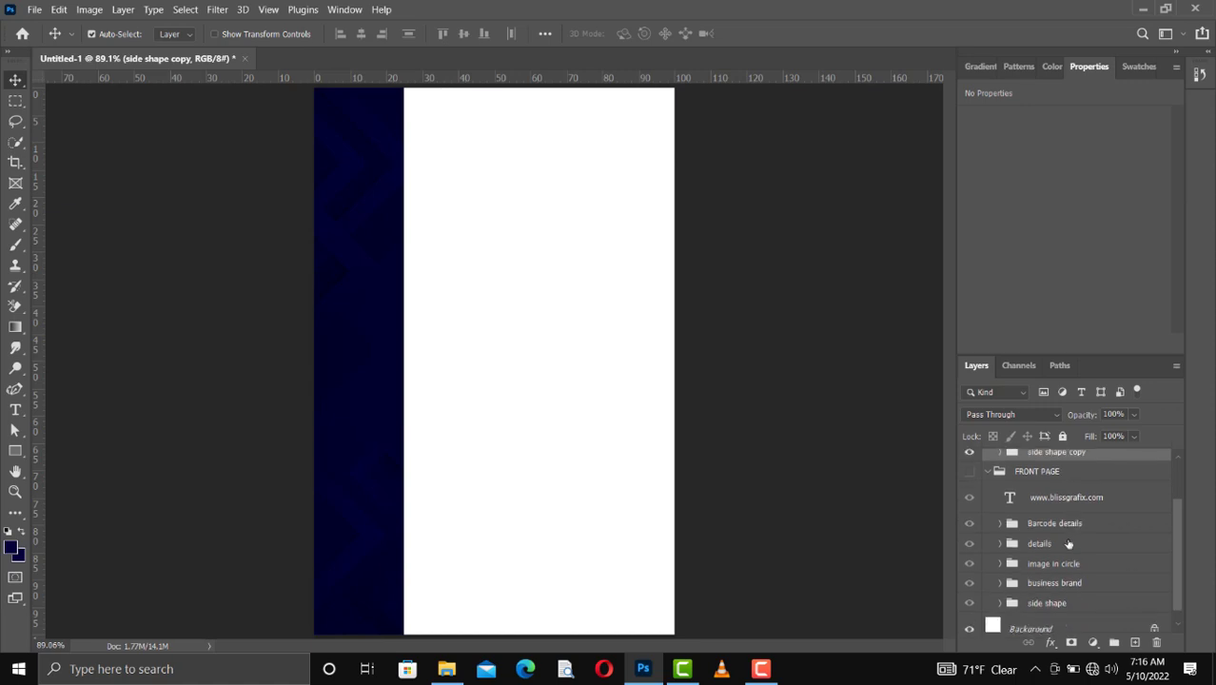
scroll(1068, 545, "up", 1)
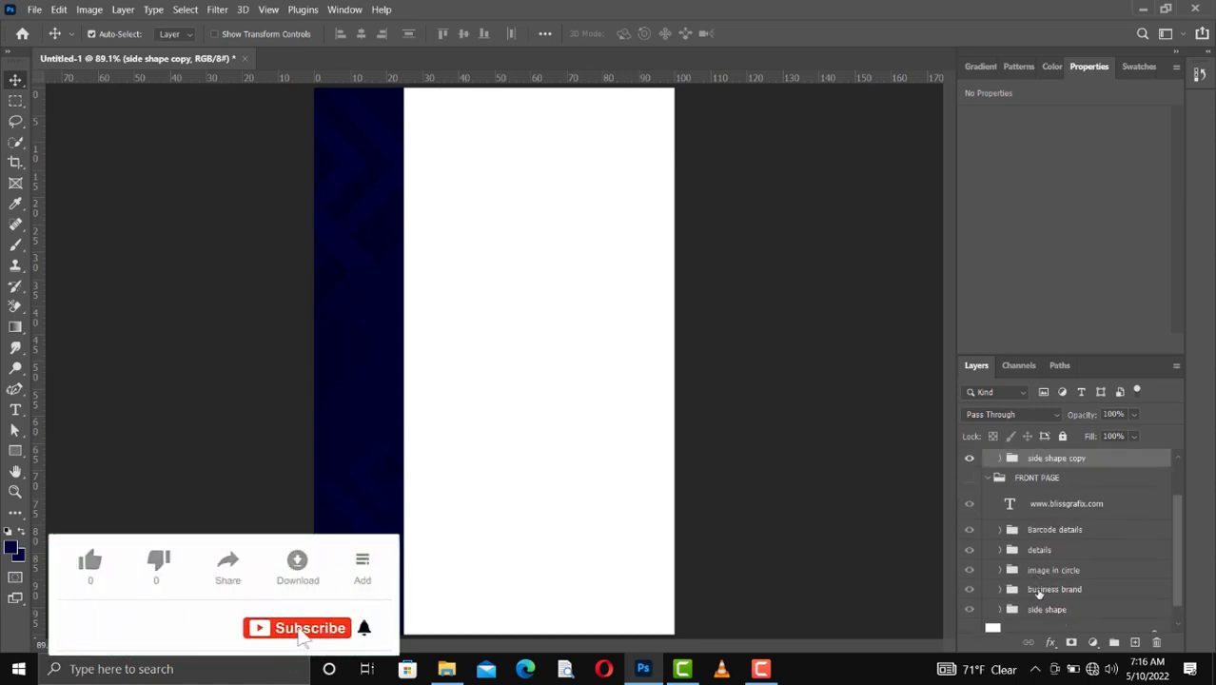
left_click(1039, 591)
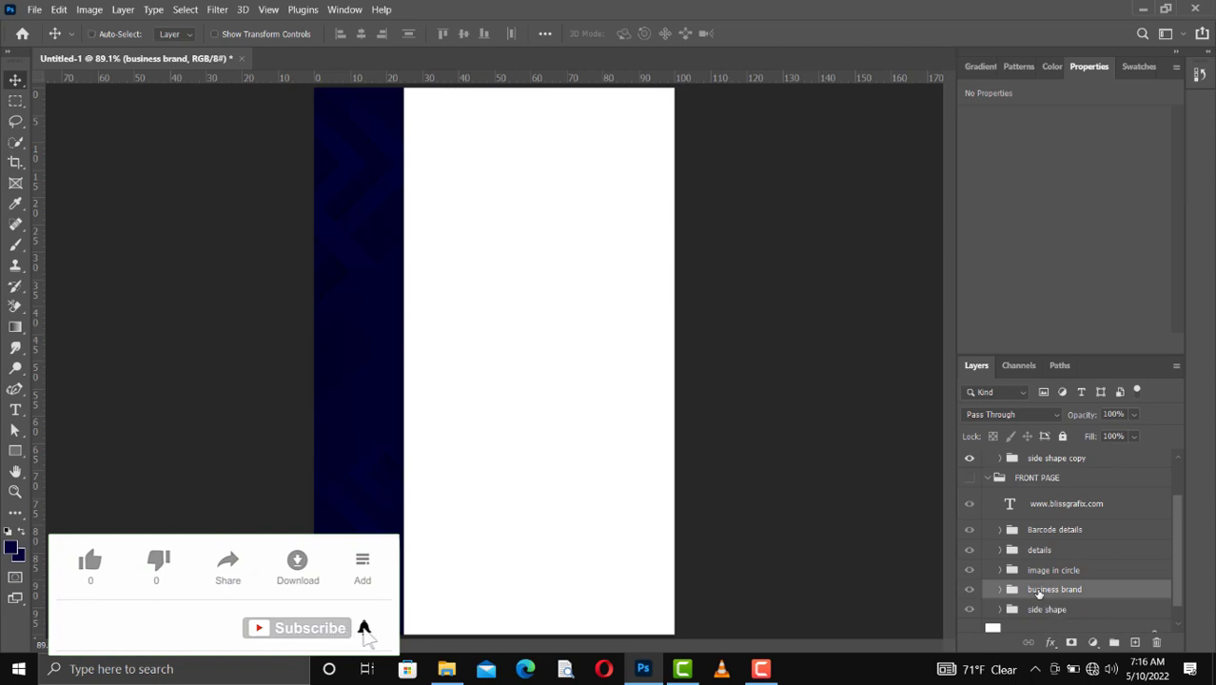
key("ctrl+j")
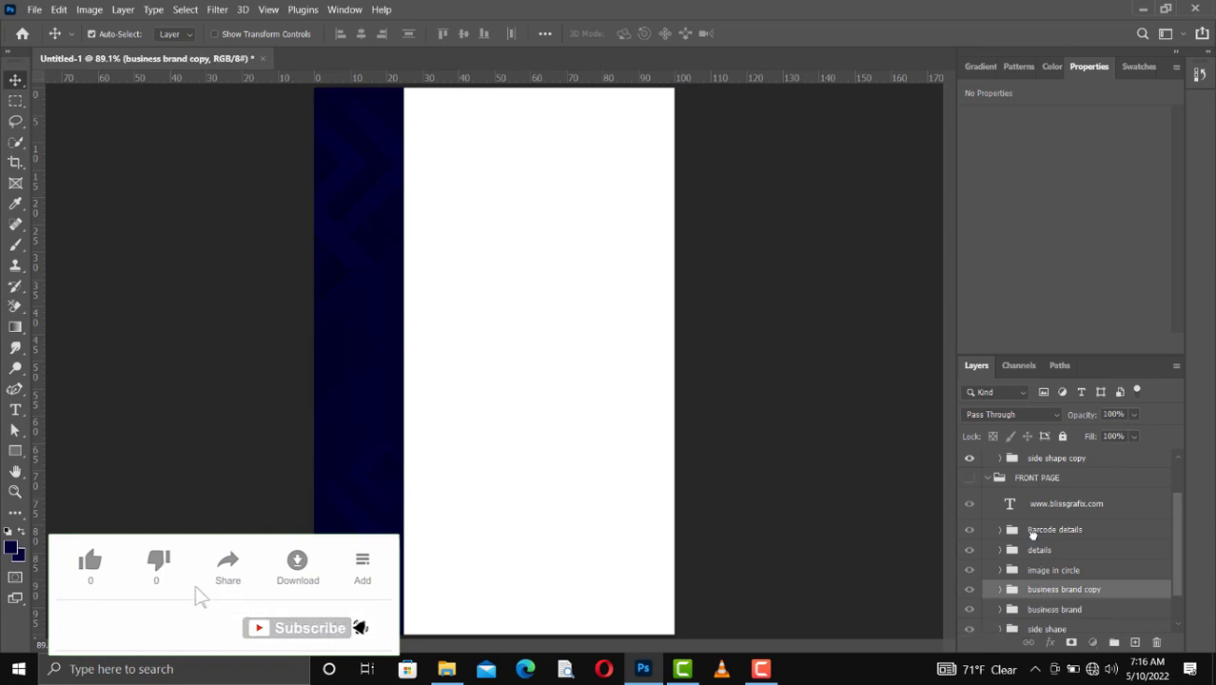
left_click_drag(1034, 535, 1021, 481)
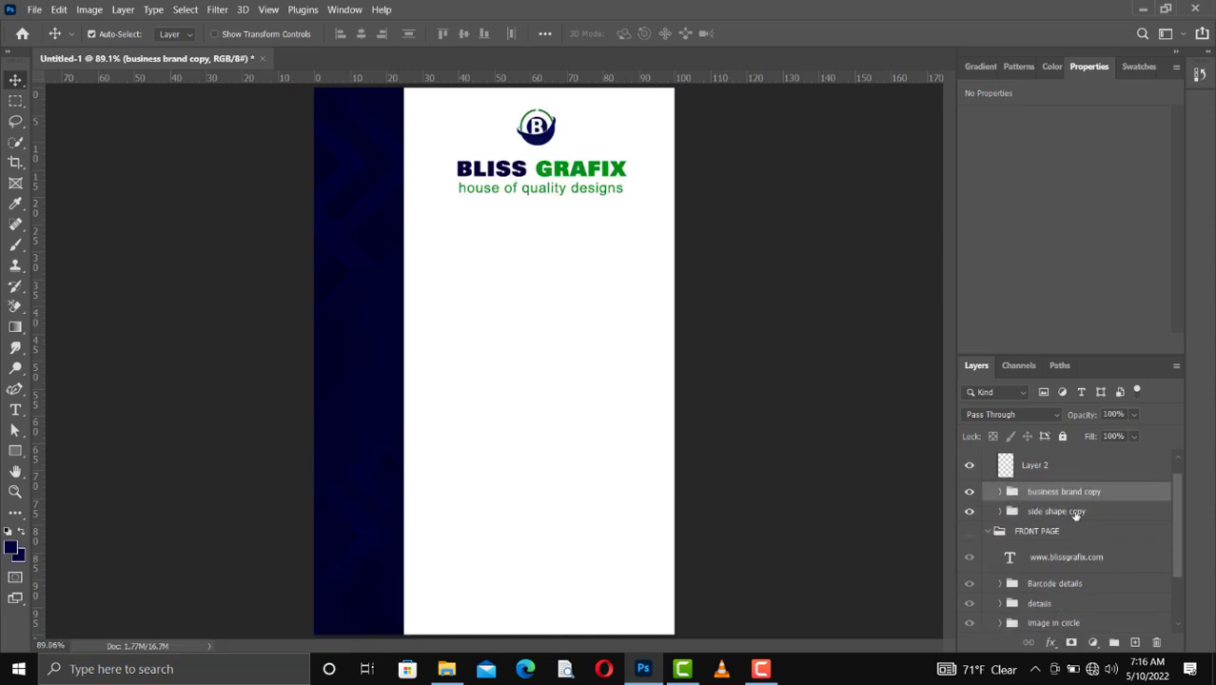
Step: Delete the empty Layer 2 from the BACK PAGE group
scroll(1071, 512, "up", 1)
left_click(1039, 487)
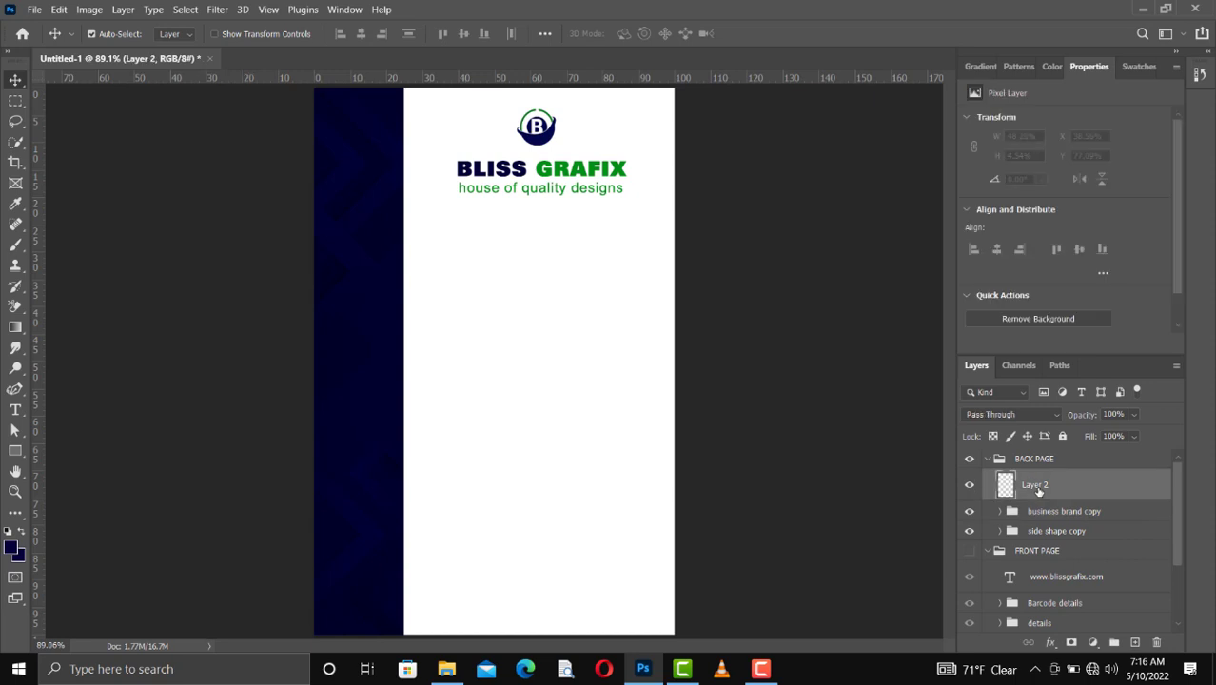
key("Delete")
scroll(1061, 563, "down", 3)
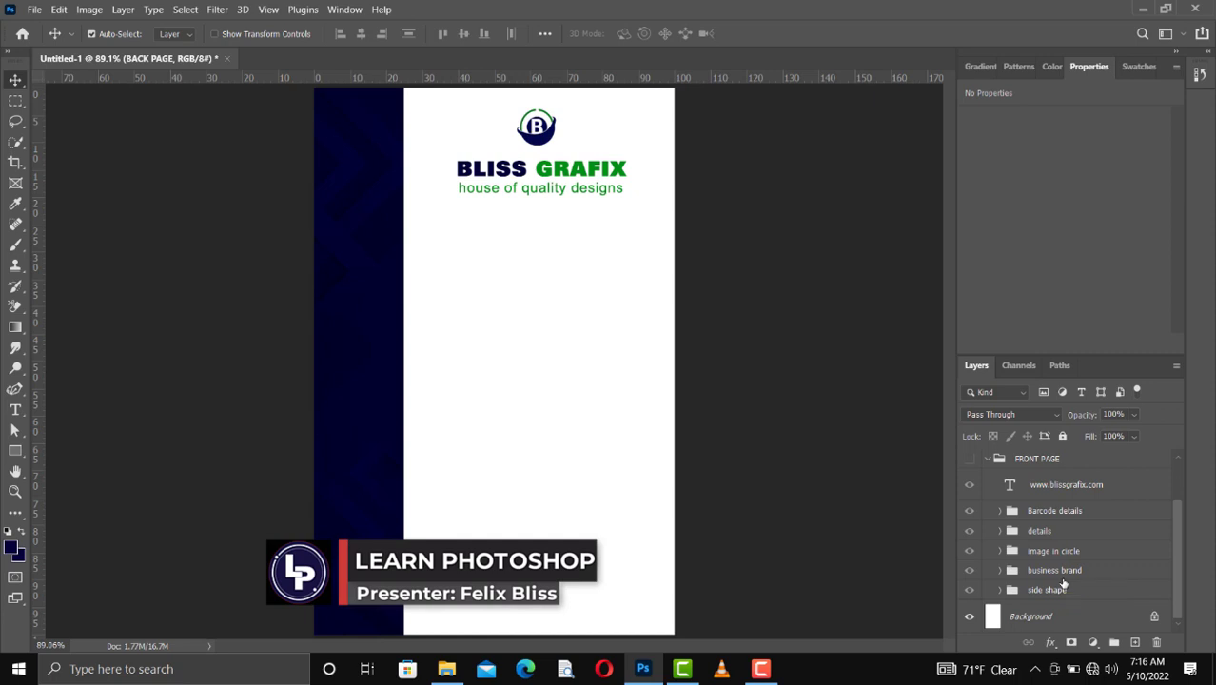
left_click(1053, 500)
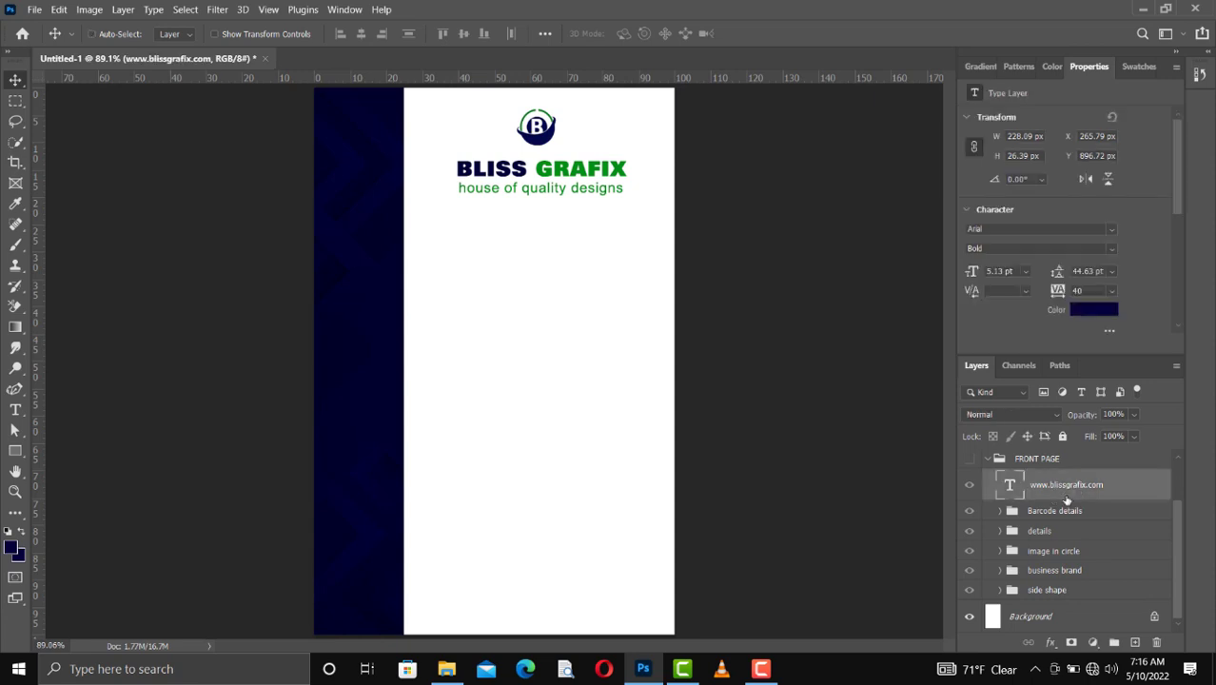
scroll(1039, 492, "up", 2)
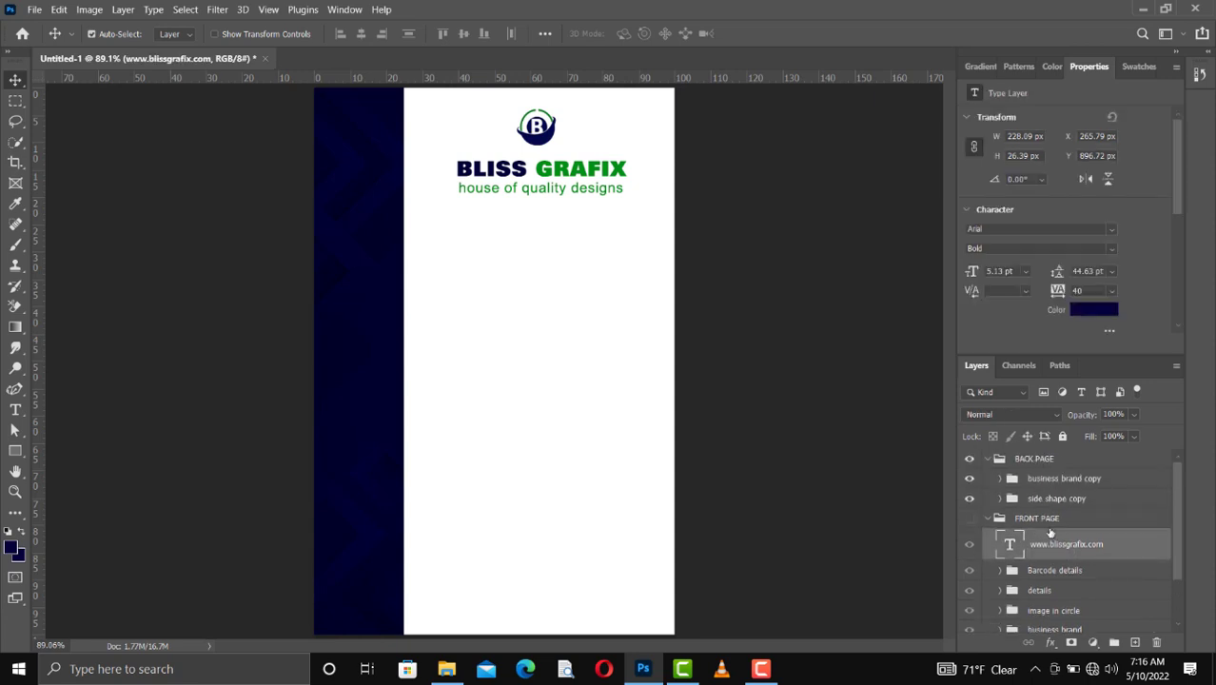
key("ctrl+j")
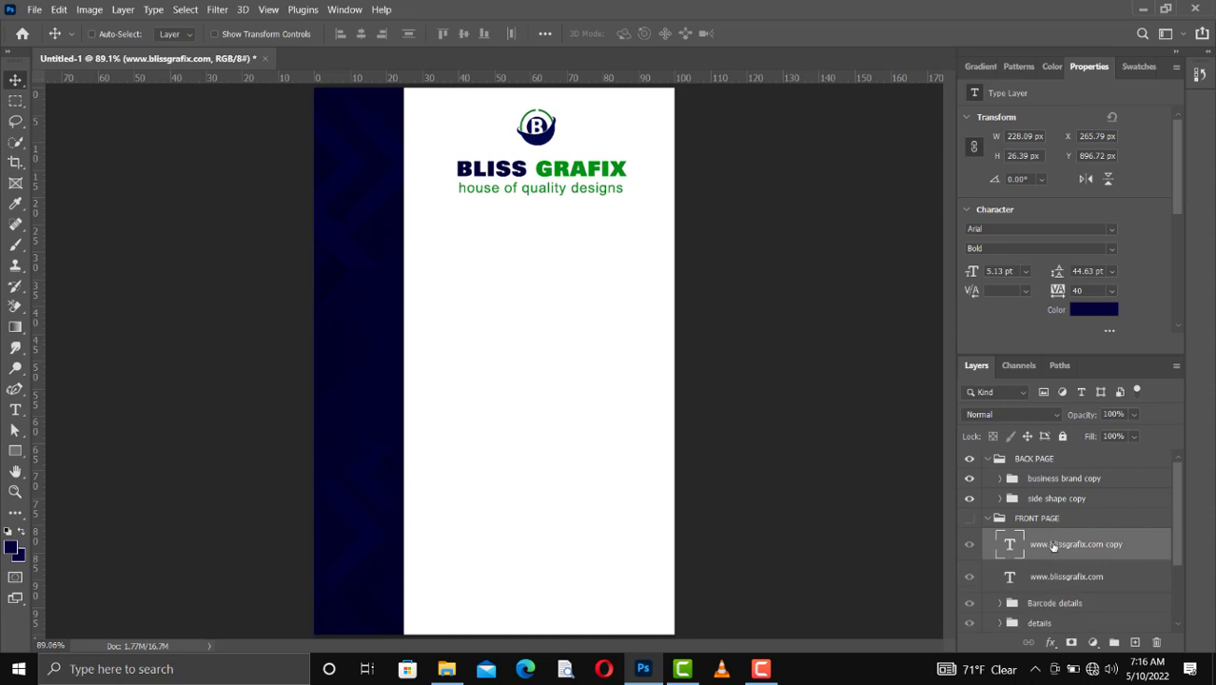
left_click_drag(1053, 546, 1047, 505)
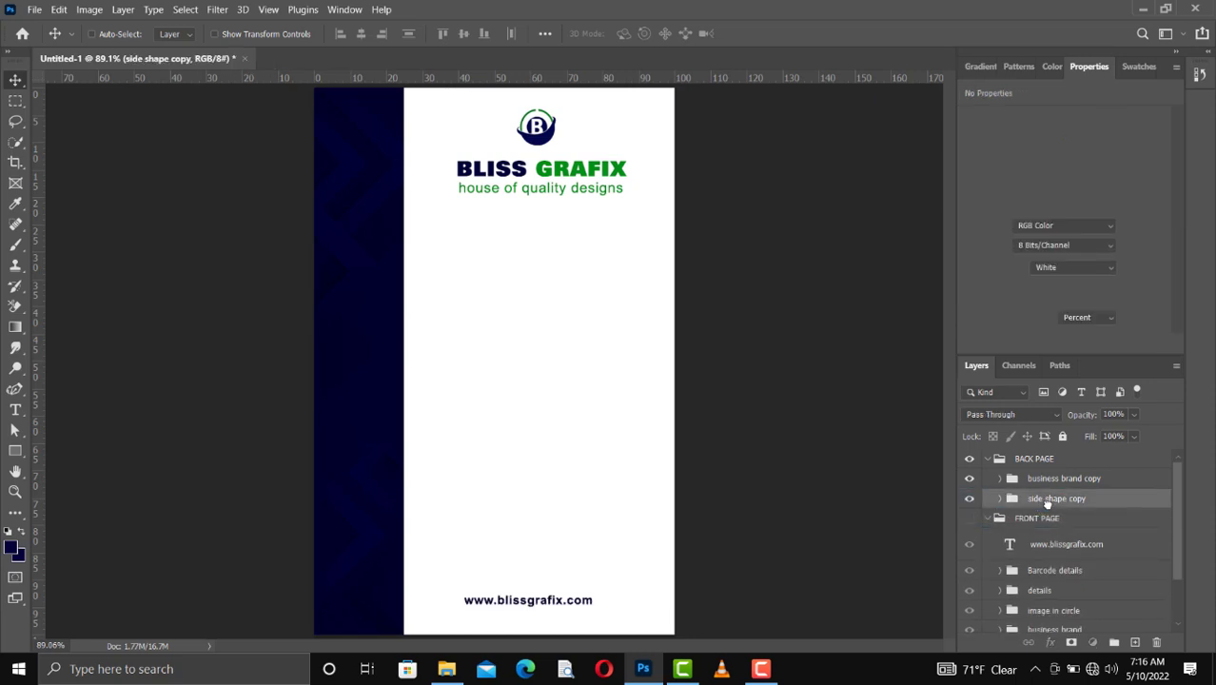
key("ctrl+z")
left_click(1058, 543, "ctrl")
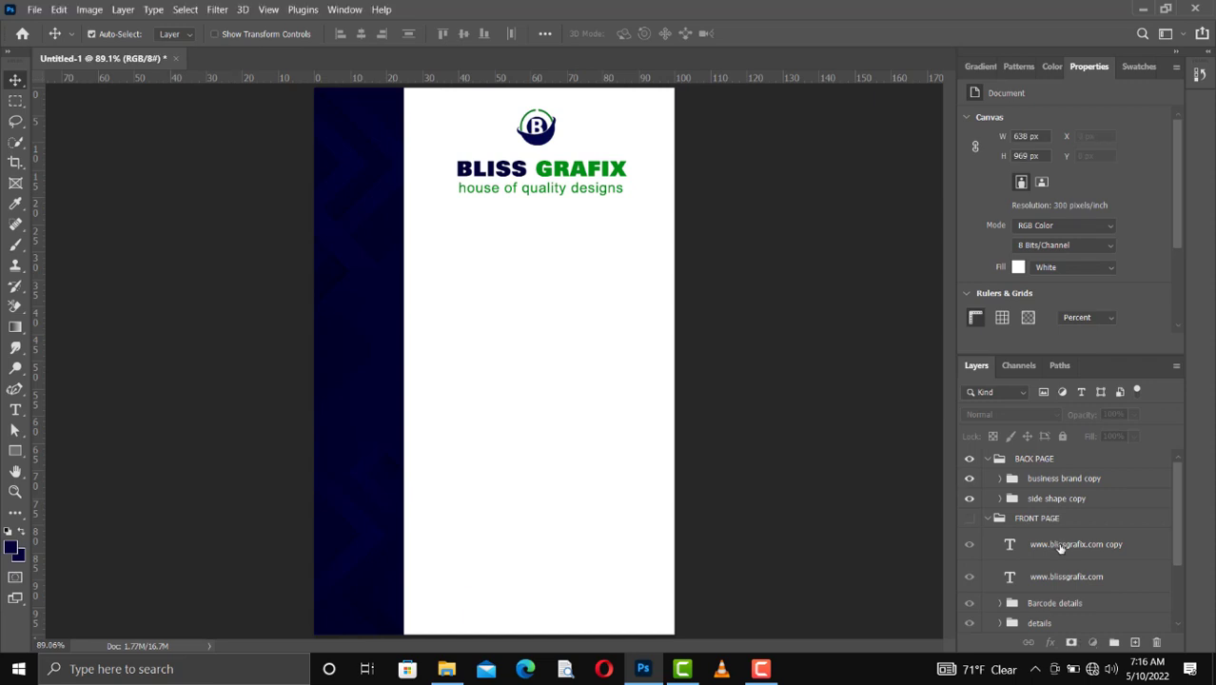
left_click(1059, 549)
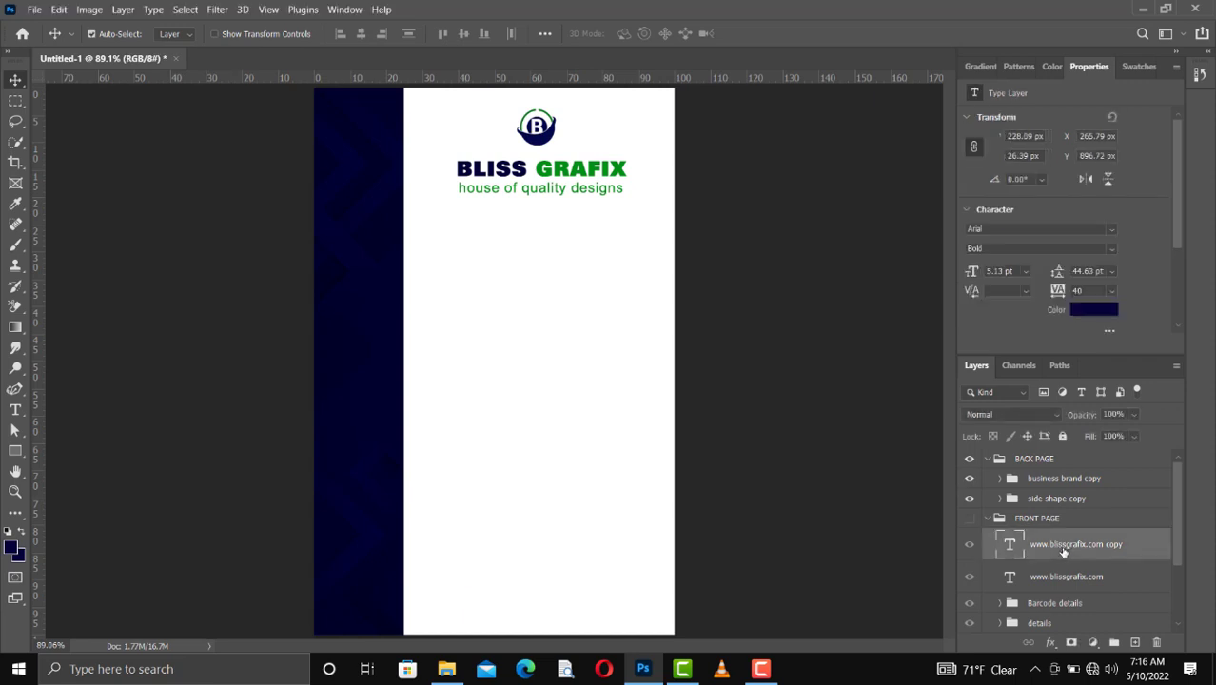
left_click_drag(1058, 552, 1034, 469)
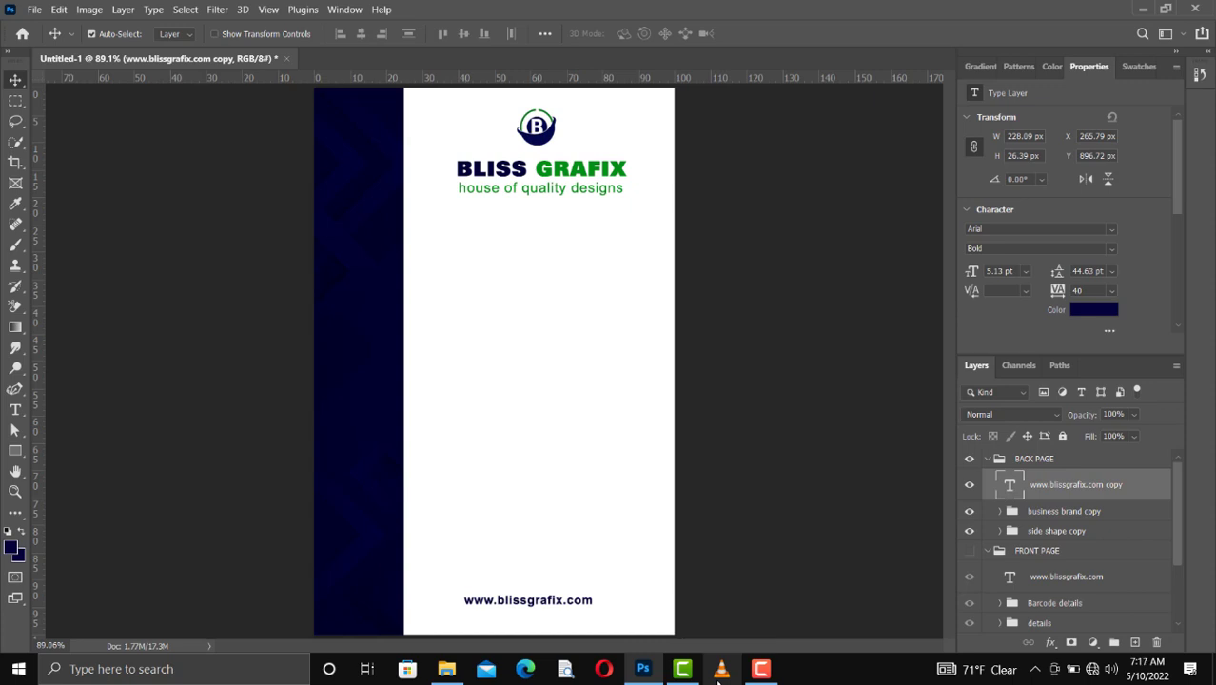
Step: Duplicate the details group holding the name and job title and move the copy out above the FRONT PAGE group
scroll(1044, 585, "down", 2)
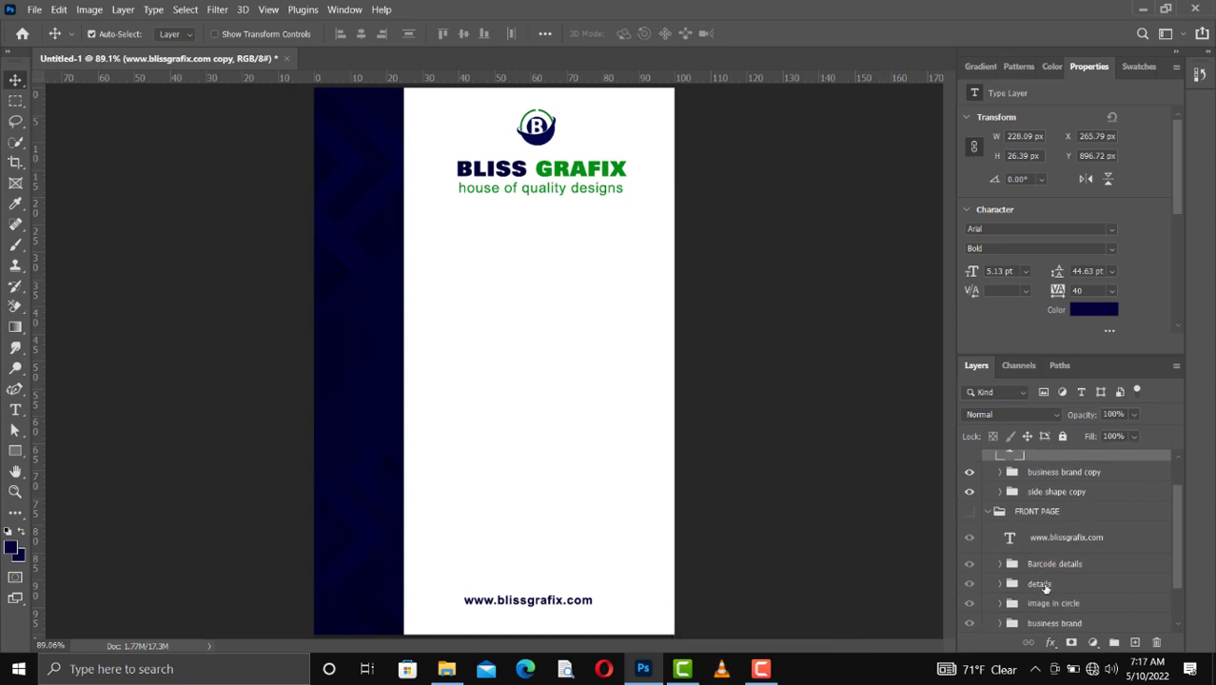
left_click(1043, 584)
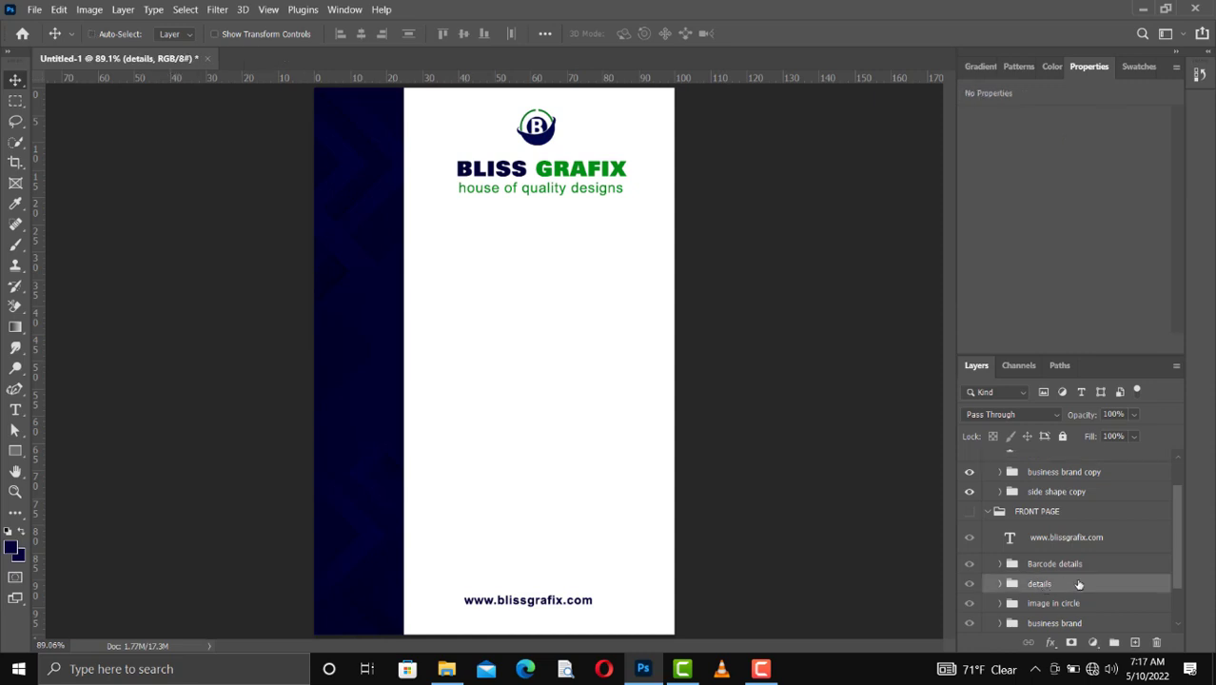
key("ctrl+j")
left_click_drag(1061, 584, 1042, 502)
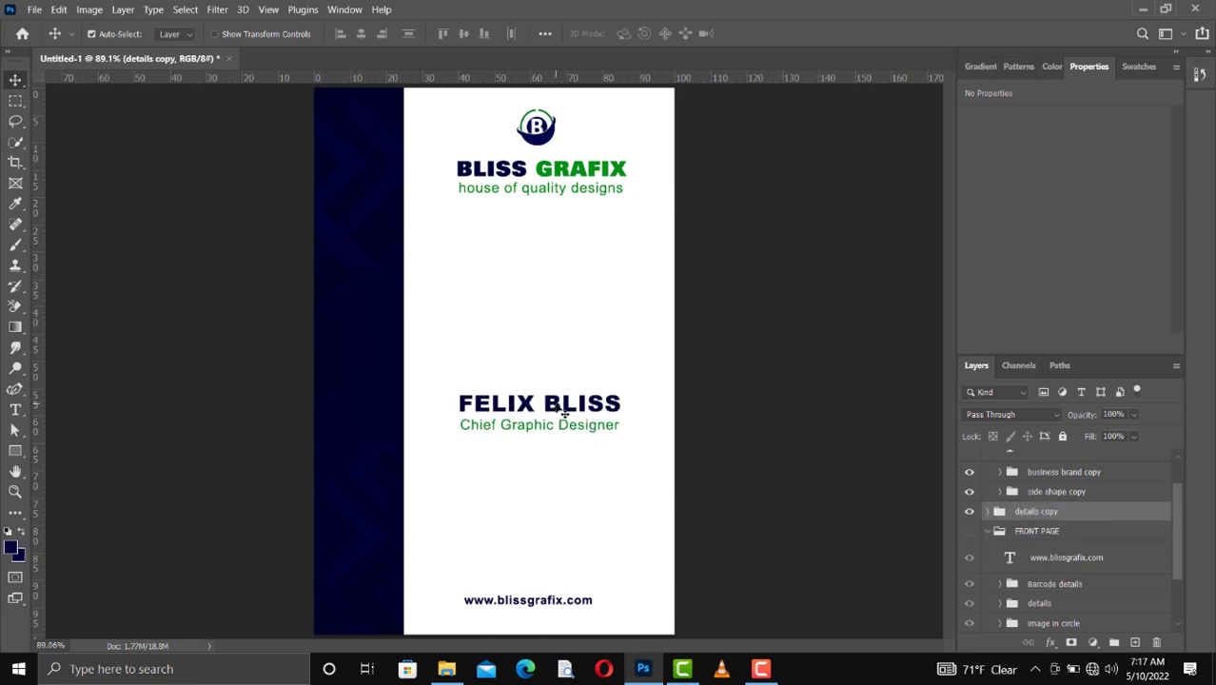
Step: Rotate the copied details about 90 degrees counterclockwise on the navy side strip and scale them to about 147%
key("ctrl+t")
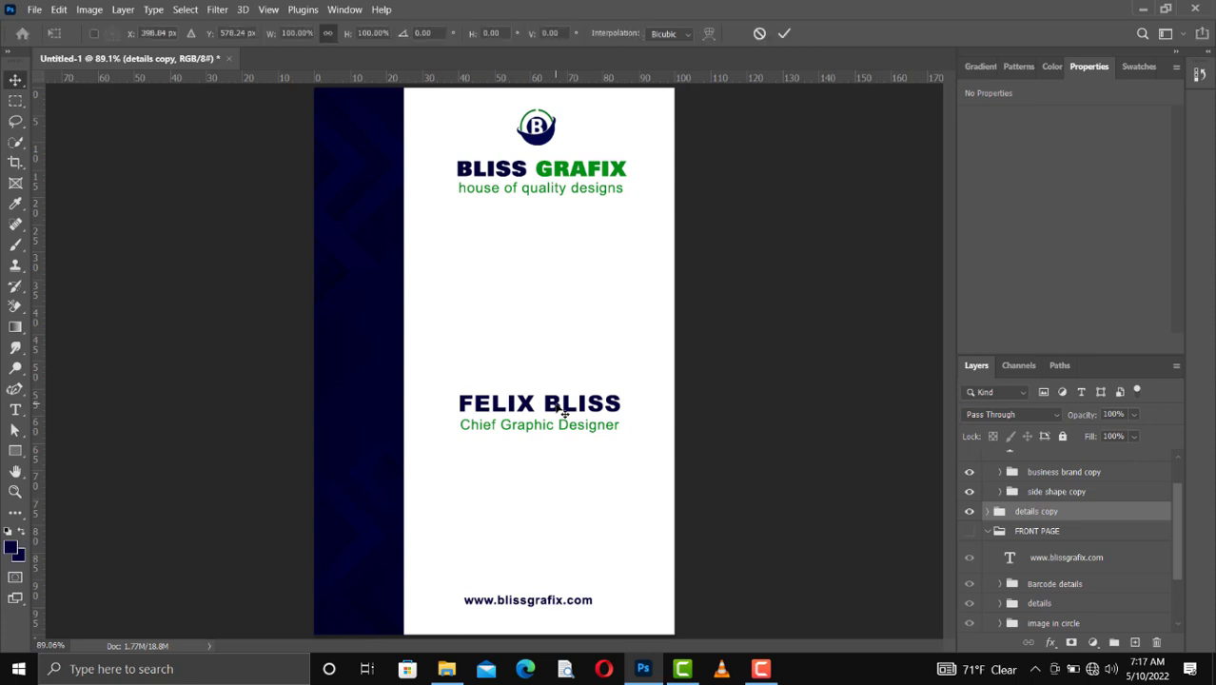
left_click_drag(624, 400, 525, 330)
left_click_drag(537, 446, 351, 489)
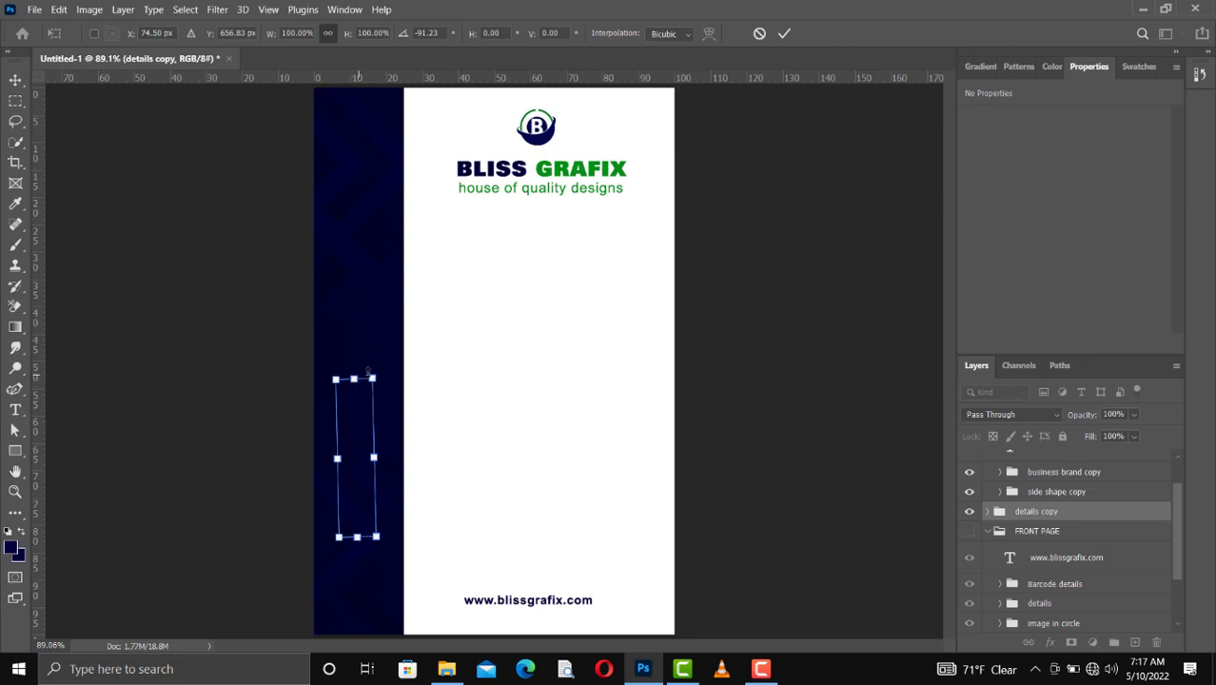
left_click_drag(379, 369, 380, 367)
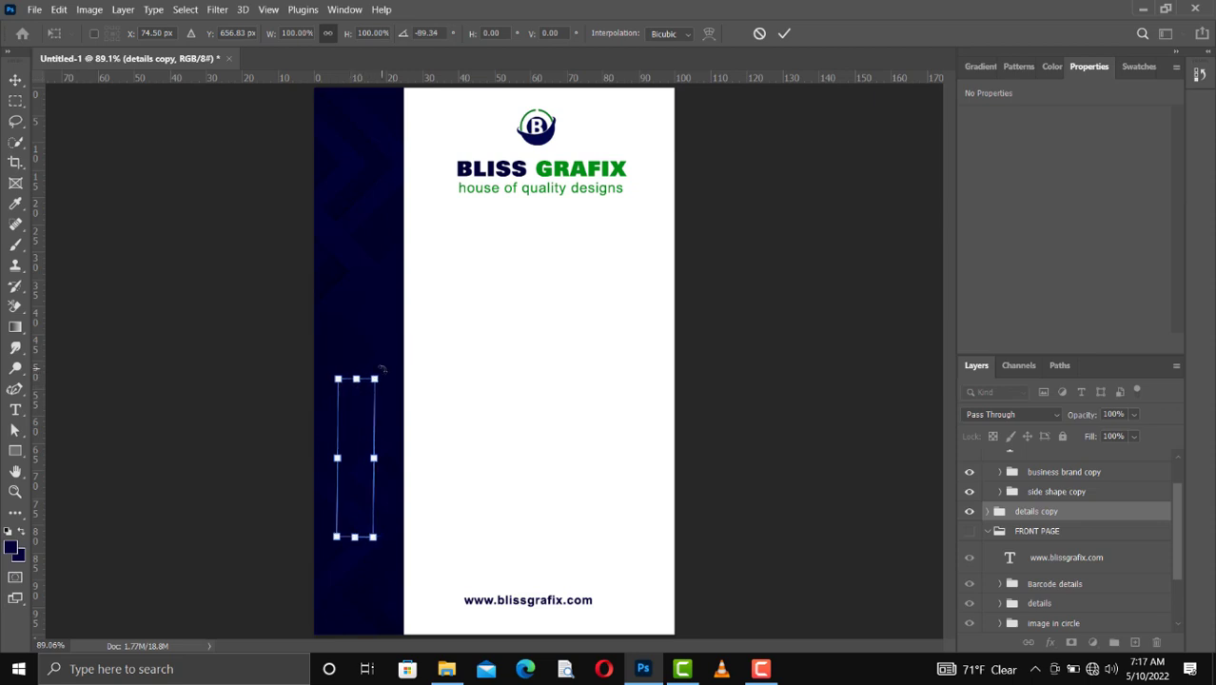
left_click(382, 368)
left_click_drag(356, 378, 357, 304)
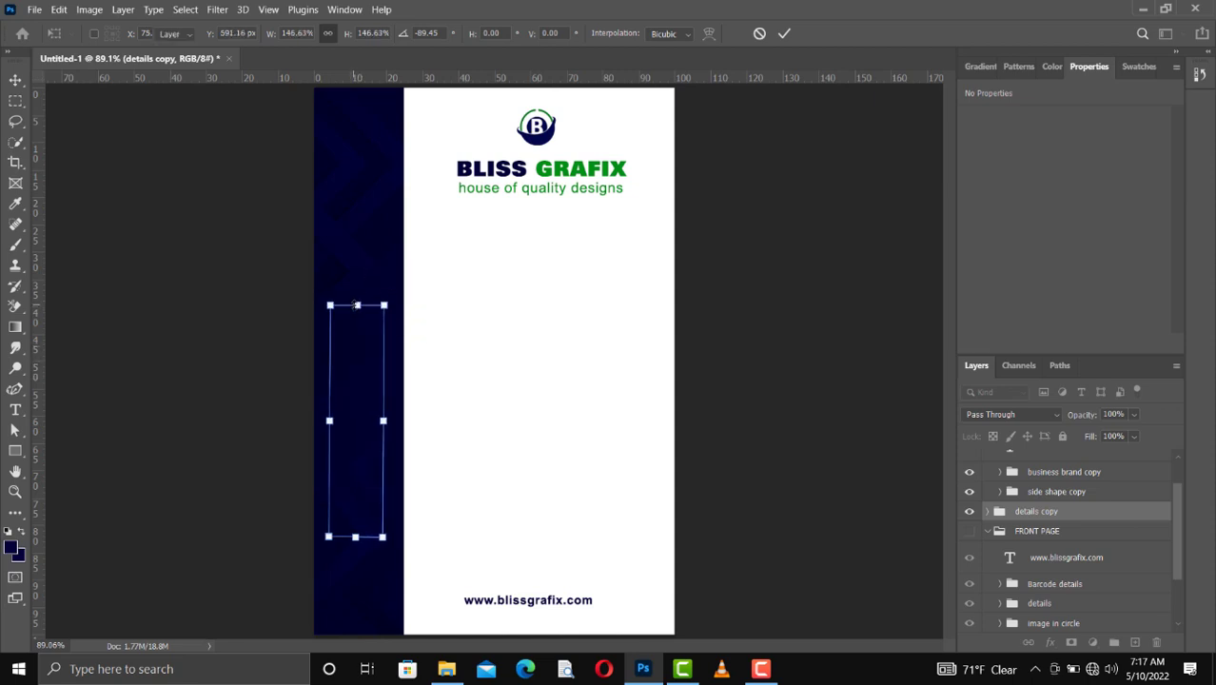
key("Return")
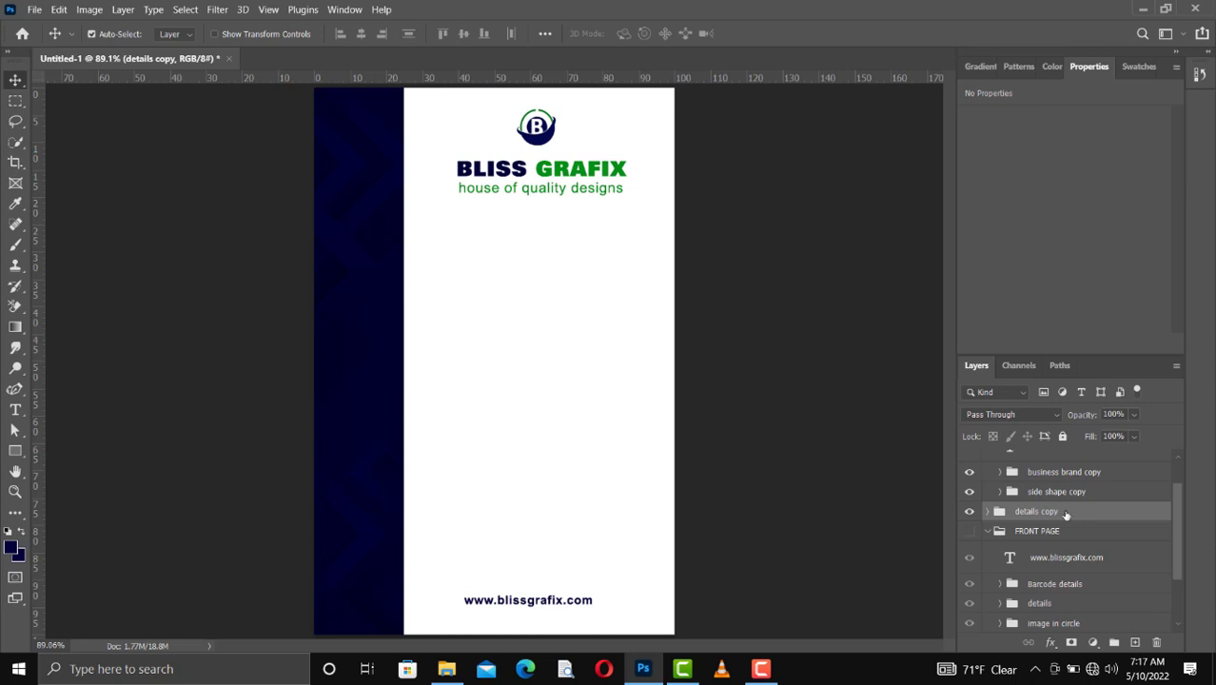
Step: Move the details copy group into BACK PAGE, between the website text copy and the business brand copy
scroll(1043, 518, "up", 1)
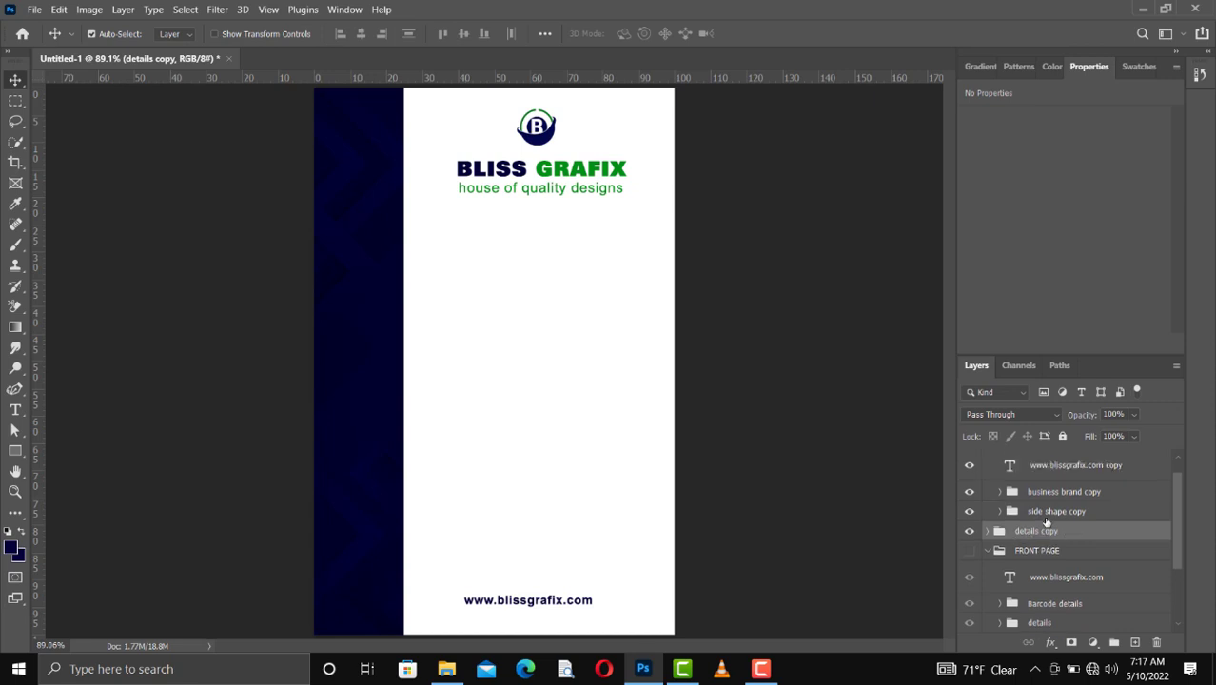
left_click_drag(1041, 539, 1043, 482)
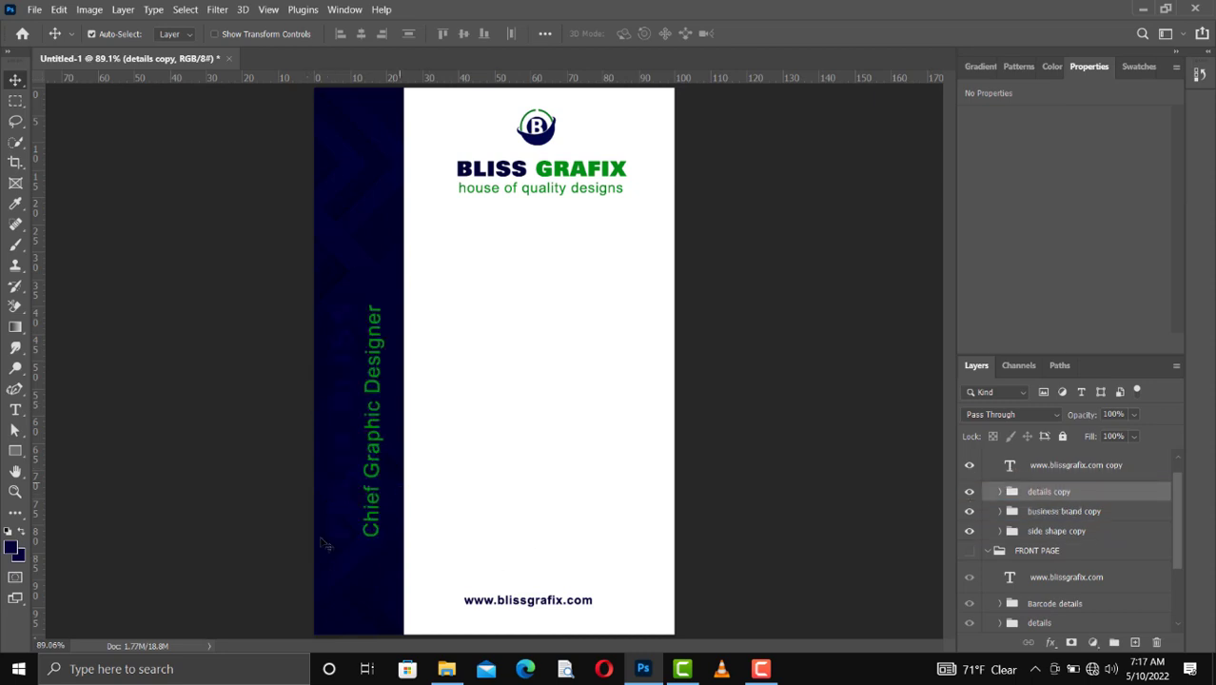
Step: Recolor the vertical name text on the navy side strip white
left_click(346, 453)
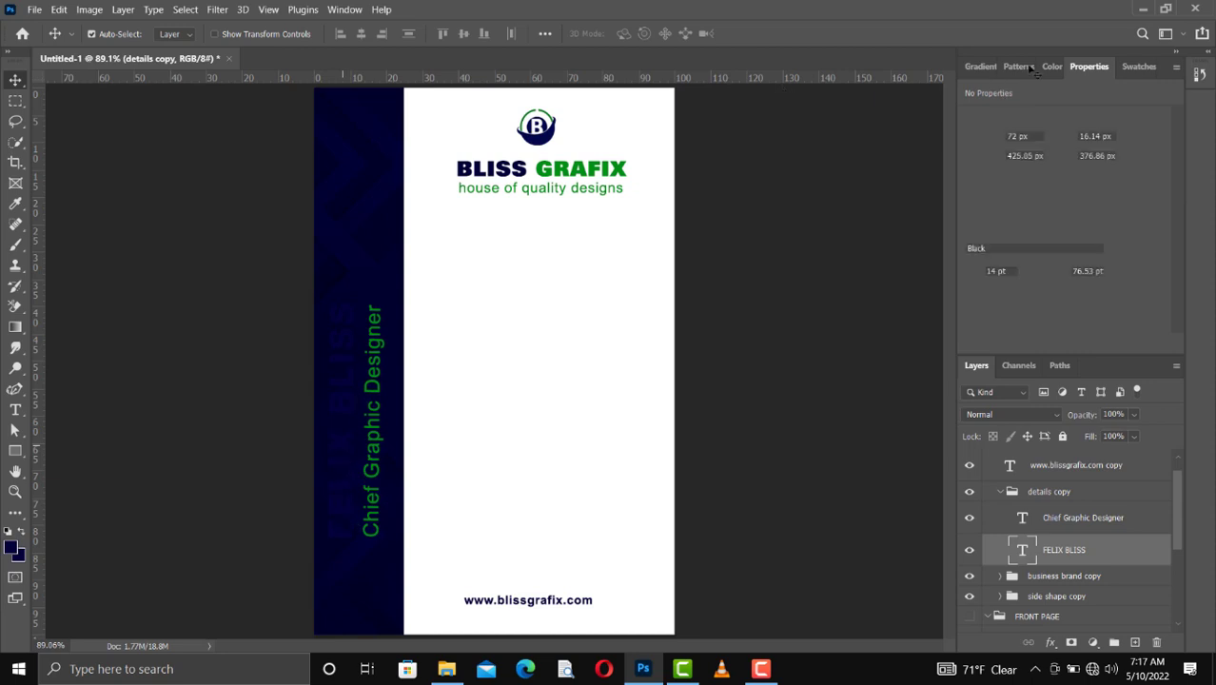
left_click(1128, 70)
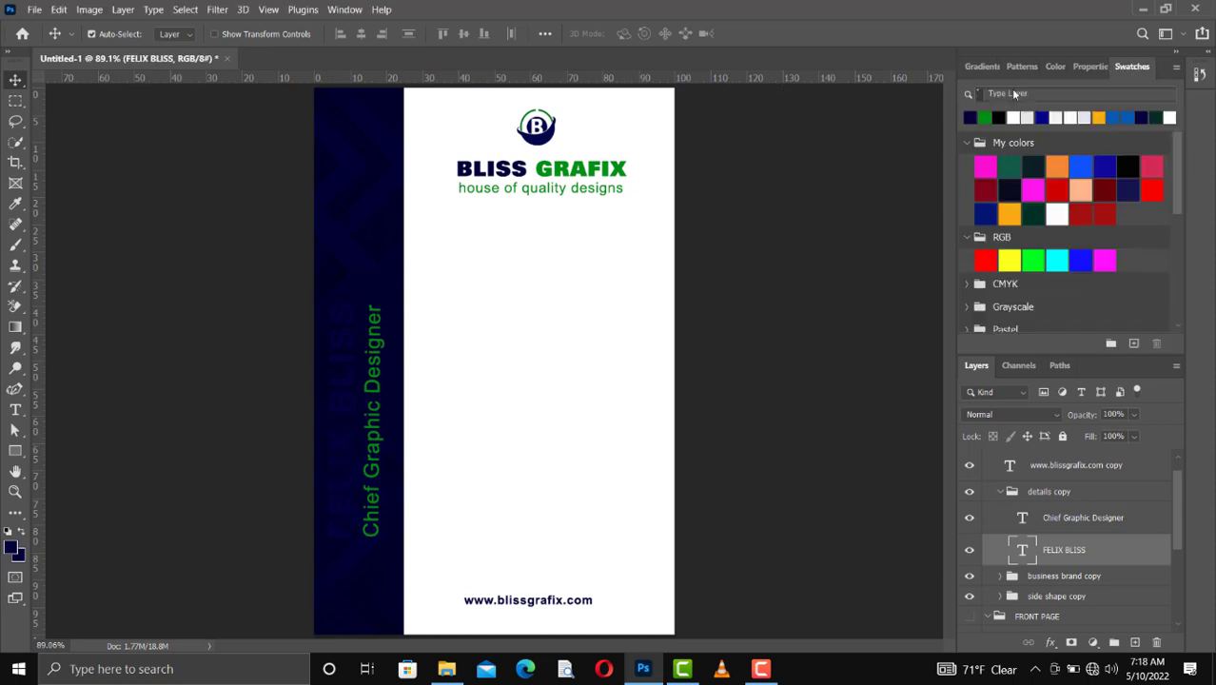
left_click(1013, 117)
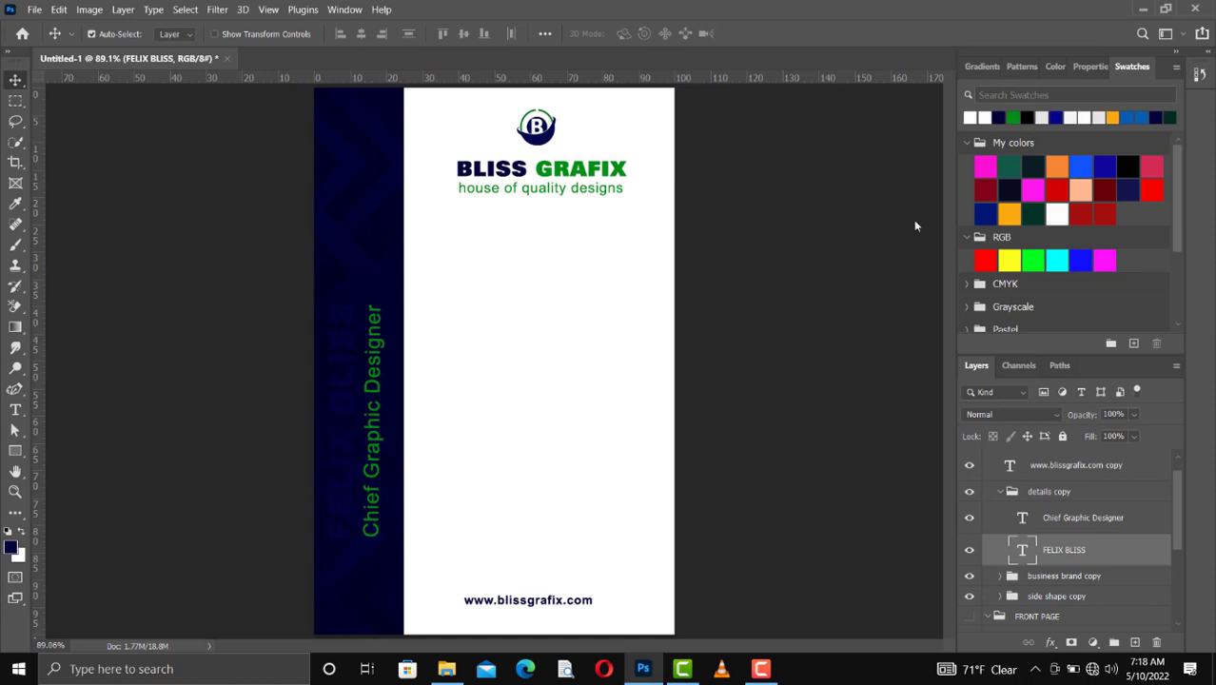
key("alt+BackSpace")
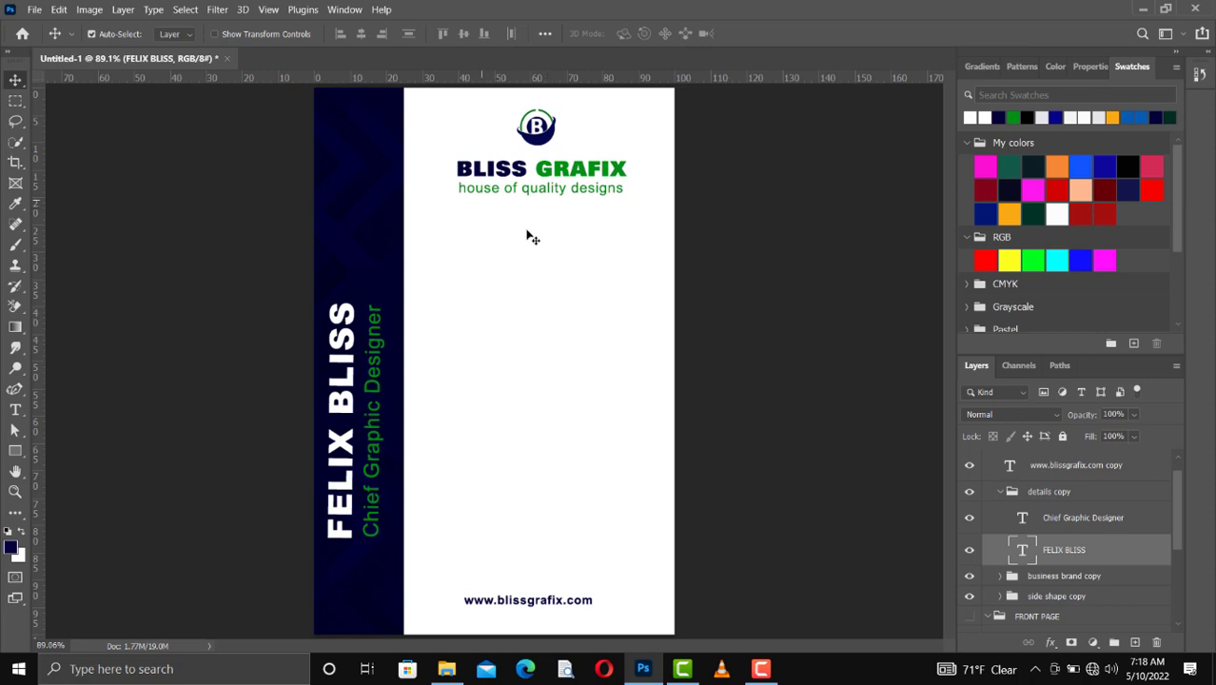
Step: Collapse the details copy and FRONT PAGE groups in the layer stack
scroll(1078, 561, "up", 1)
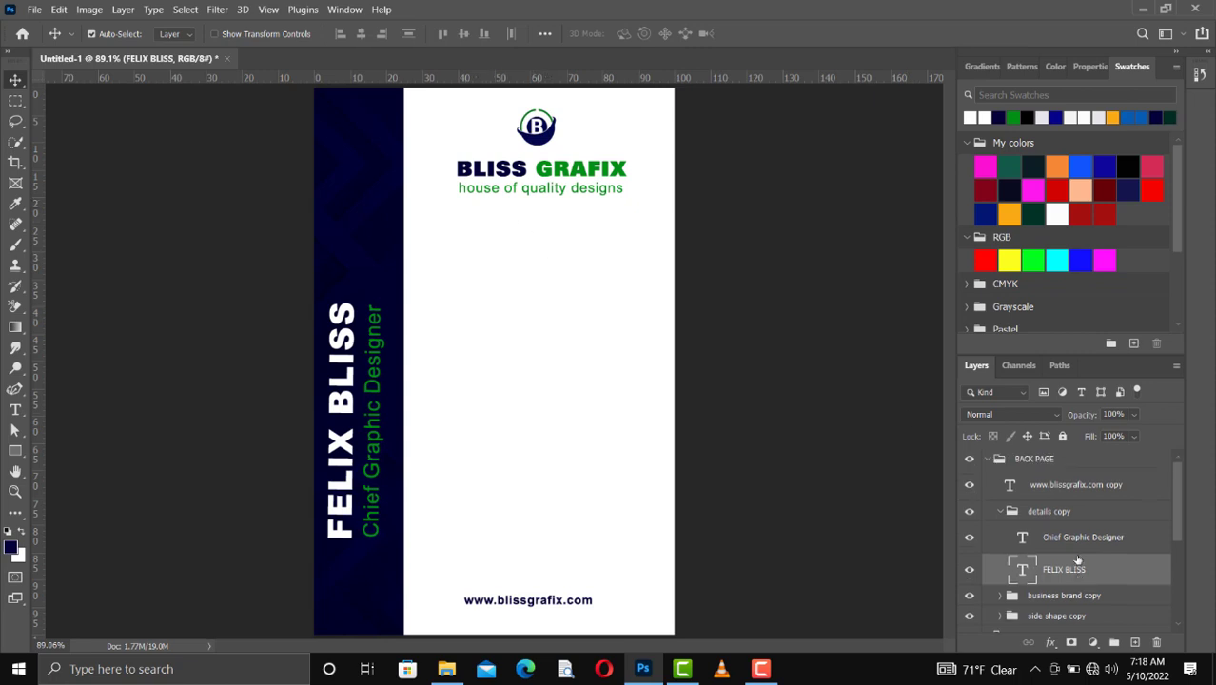
left_click(1000, 514)
left_click(999, 514)
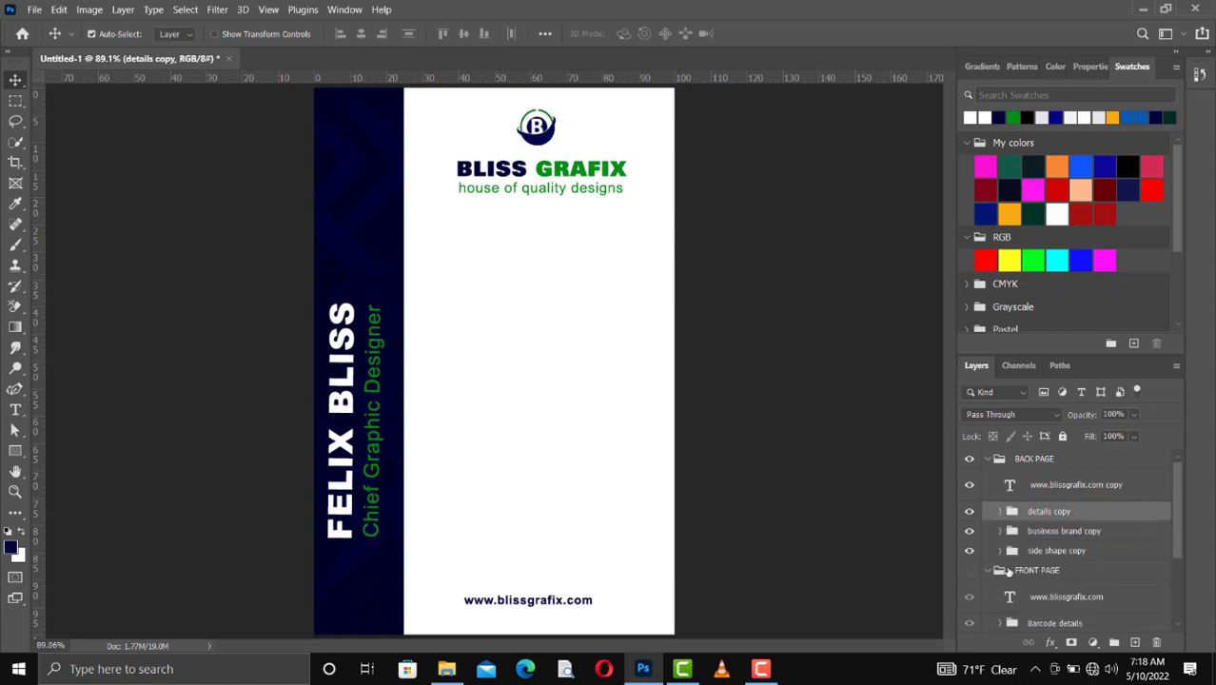
left_click(987, 571)
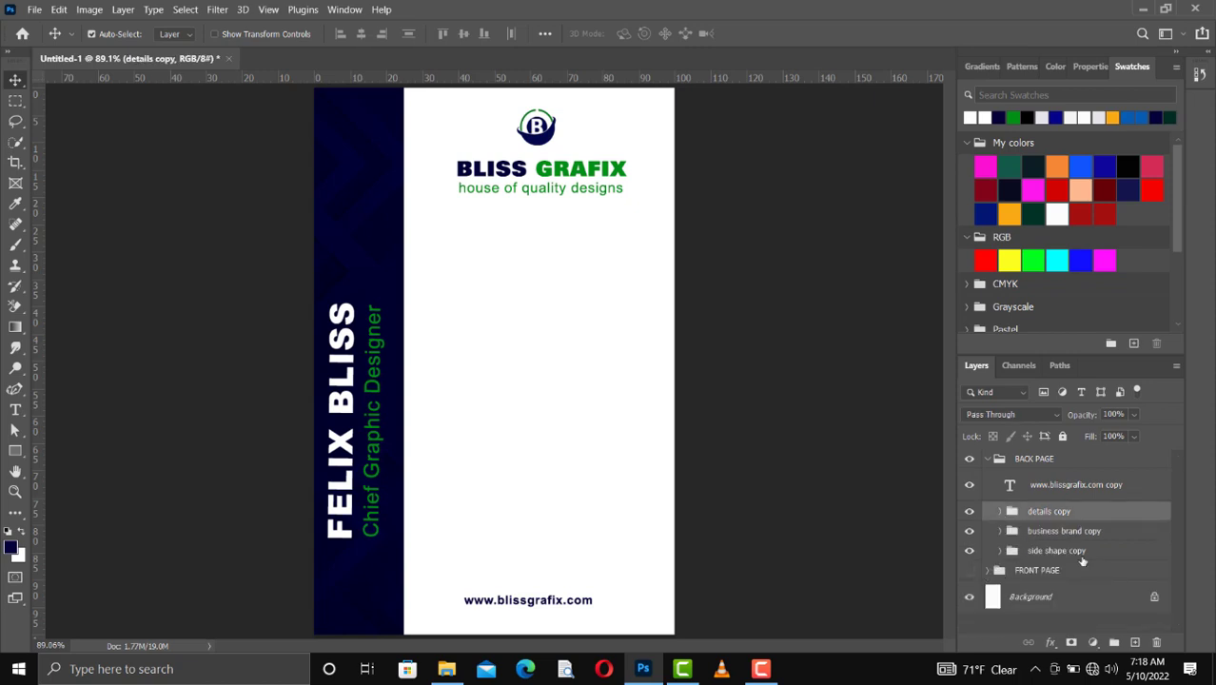
Step: Draw a rectangle about 393 by 330 px below the tagline, layered above the website text copy in BACK PAGE
left_click(1058, 487)
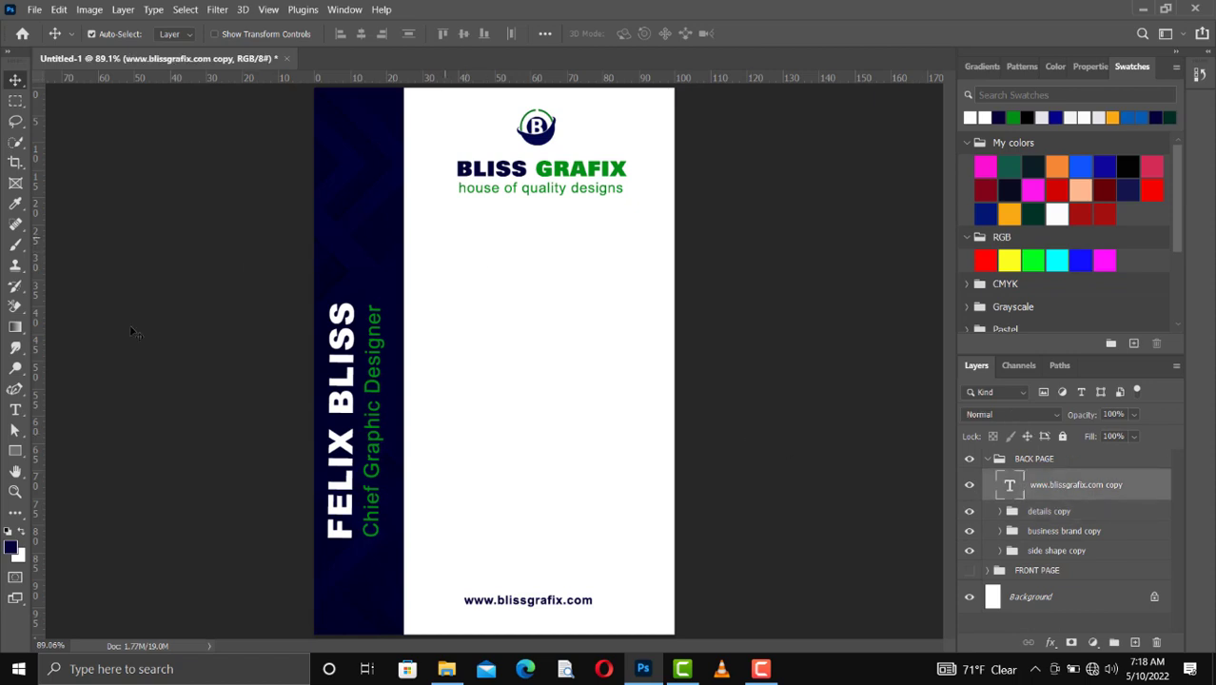
left_click(15, 450)
left_click(56, 455)
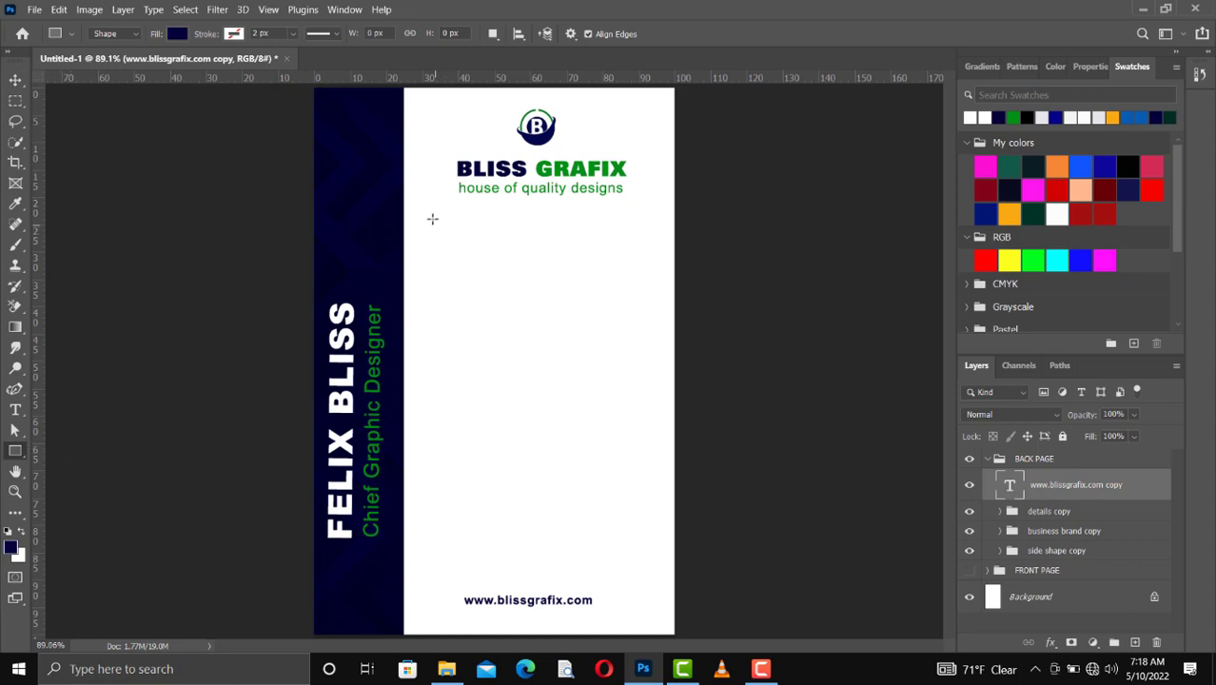
left_click_drag(432, 219, 652, 405)
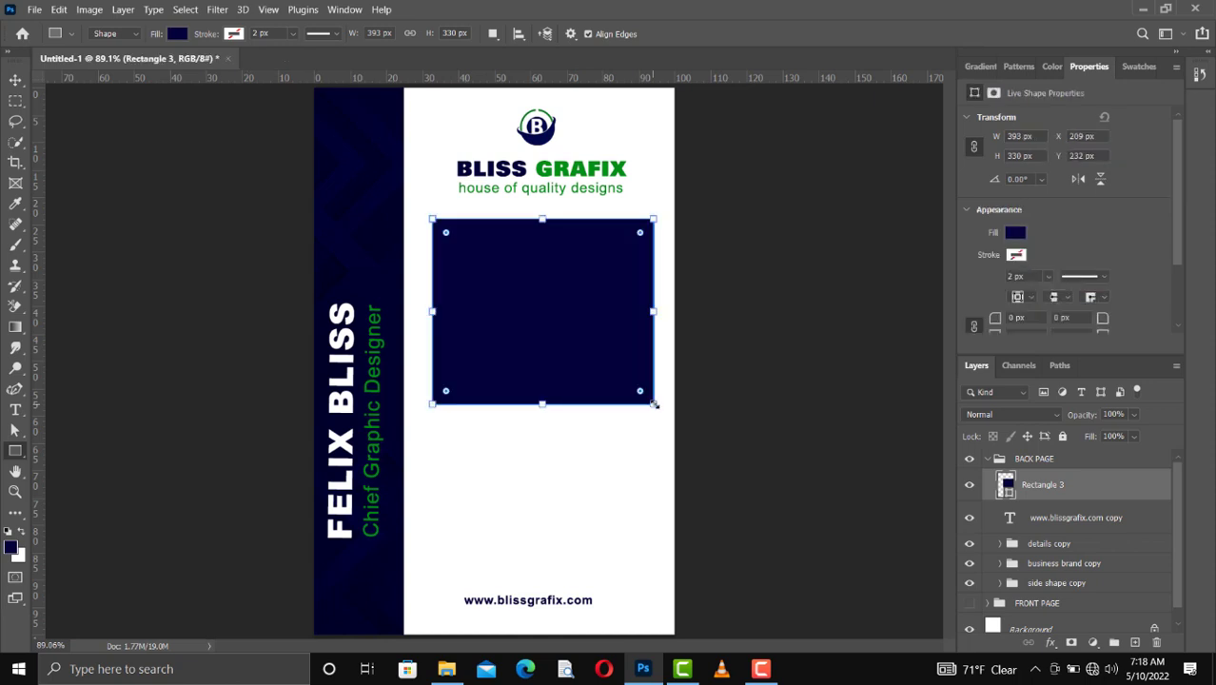
Step: Give the rectangle a 5 px navy stroke and remove its fill so only a frame is left
left_click(234, 34)
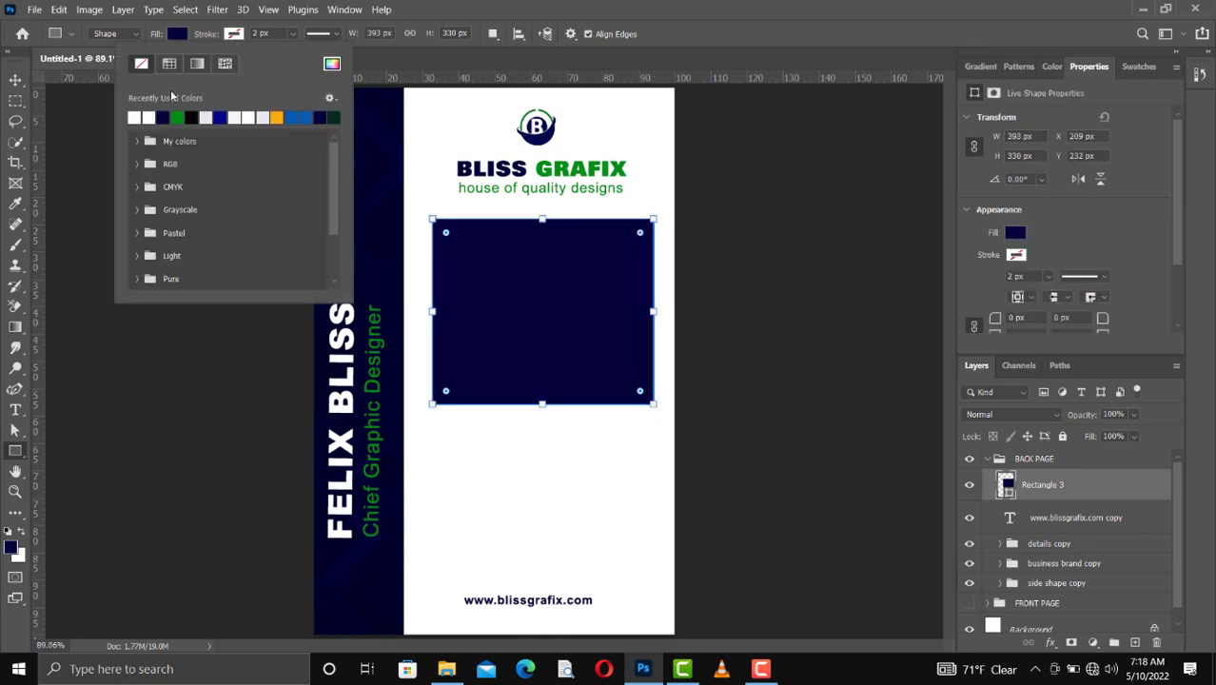
left_click(164, 115)
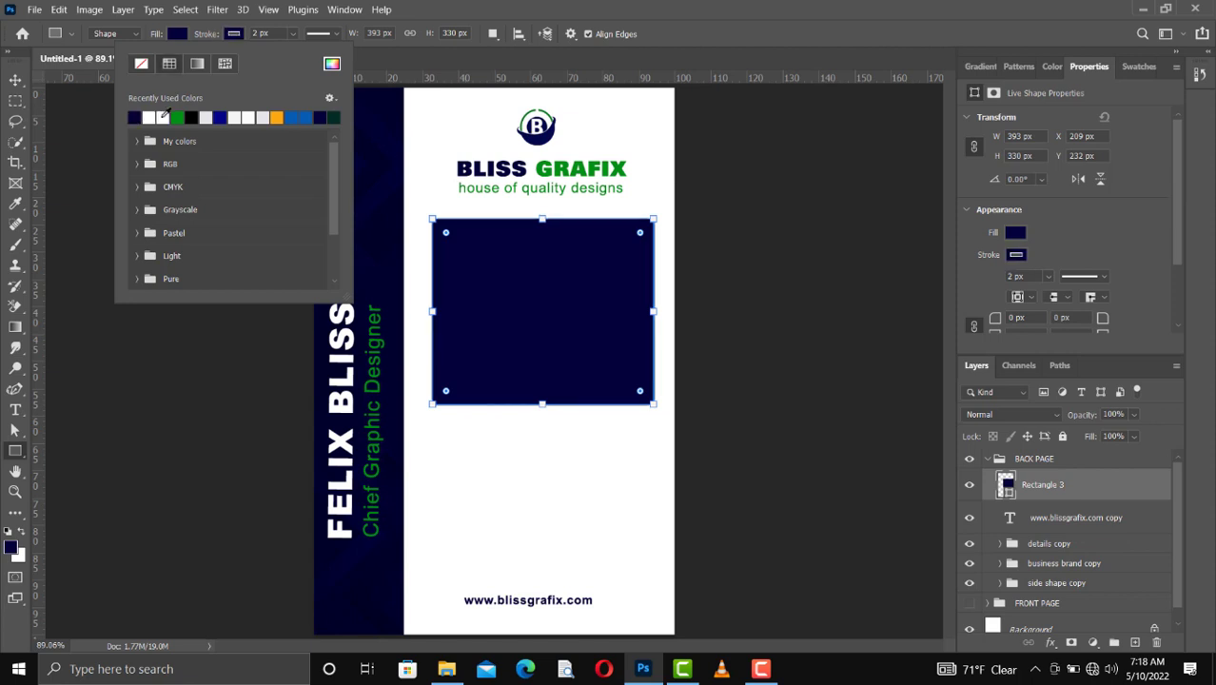
key("Return")
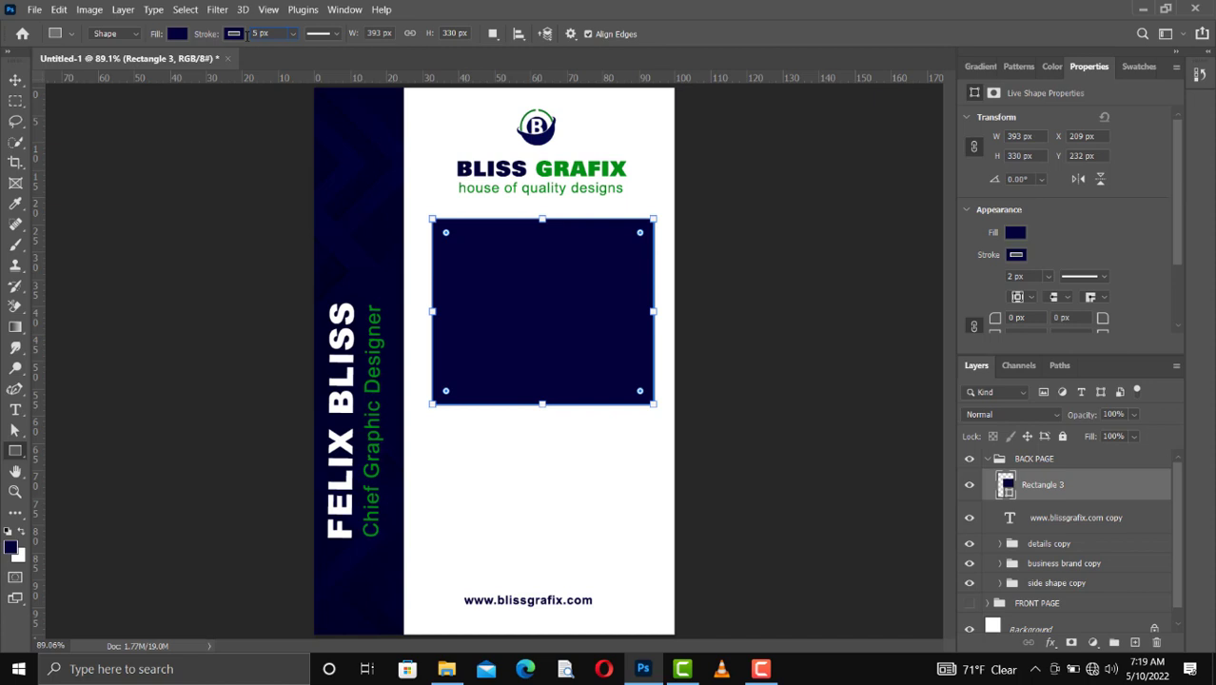
left_click(177, 34)
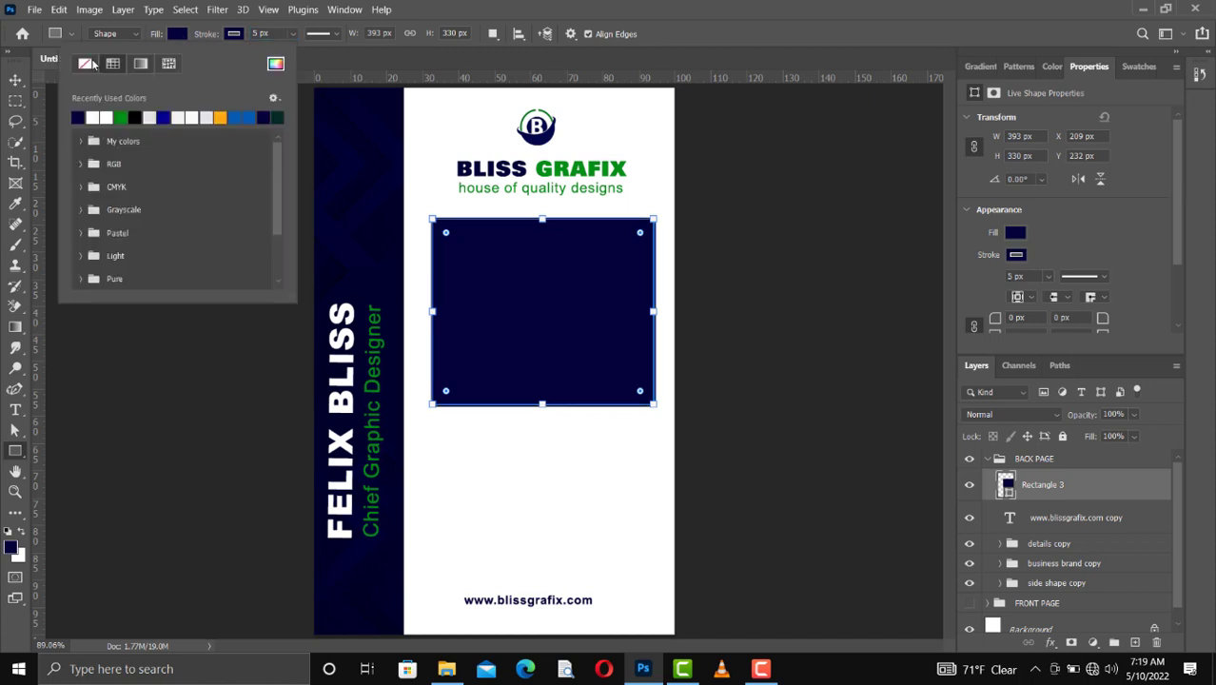
left_click(86, 63)
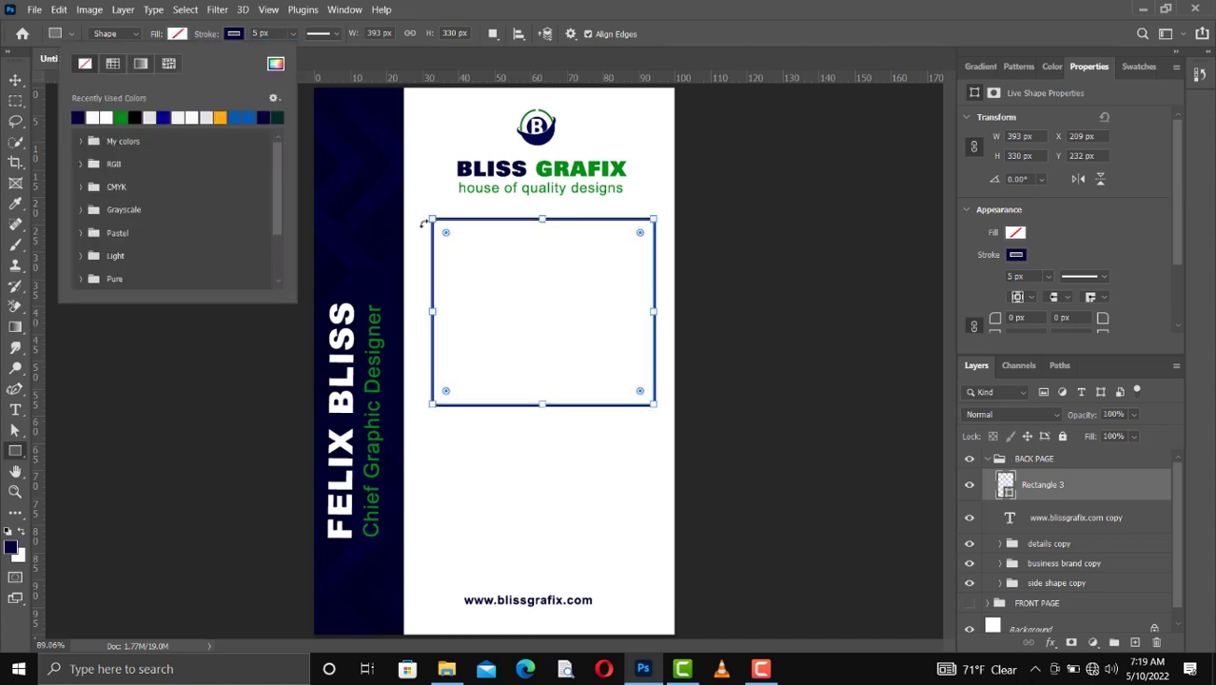
left_click(15, 80)
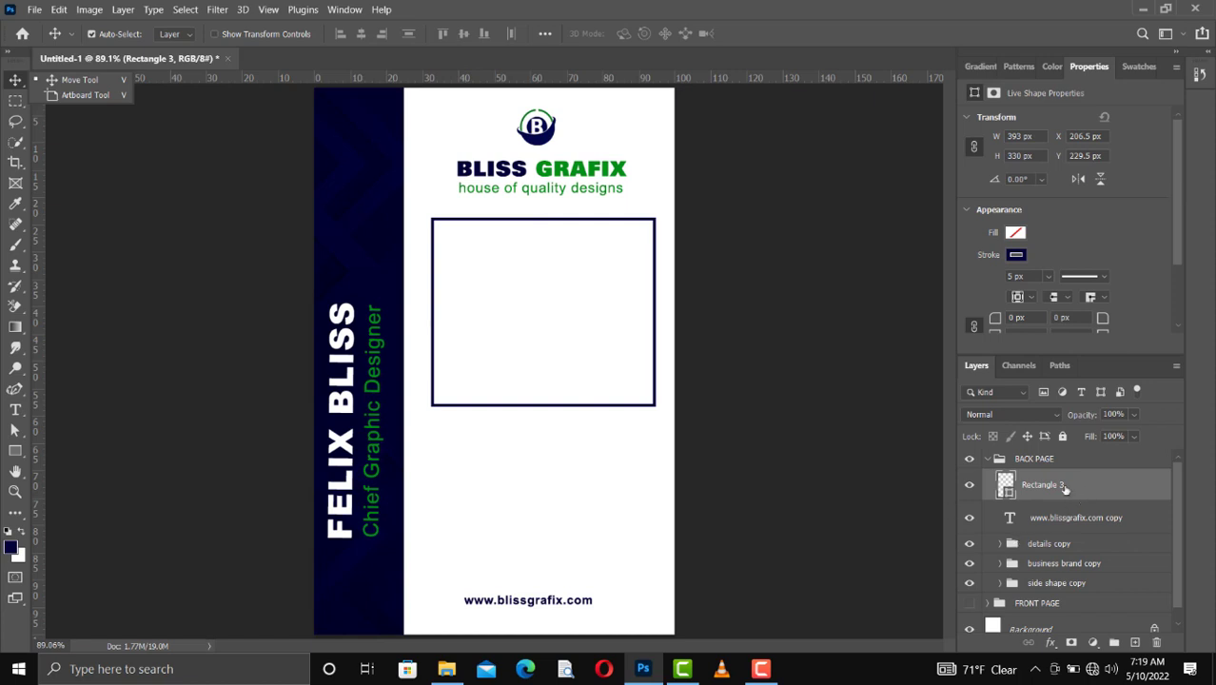
Step: Add a layer mask to the frame and hide the middle stretch of its upper edge, leaving short corner pieces
left_click(1072, 642)
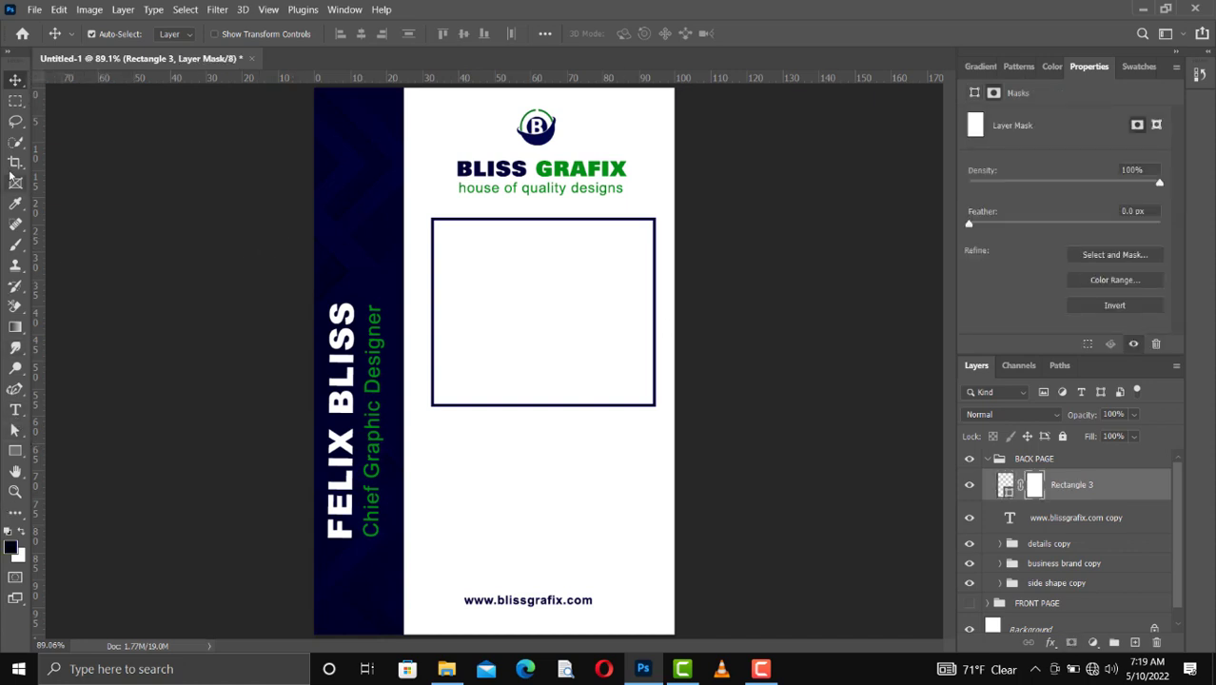
left_click(16, 100)
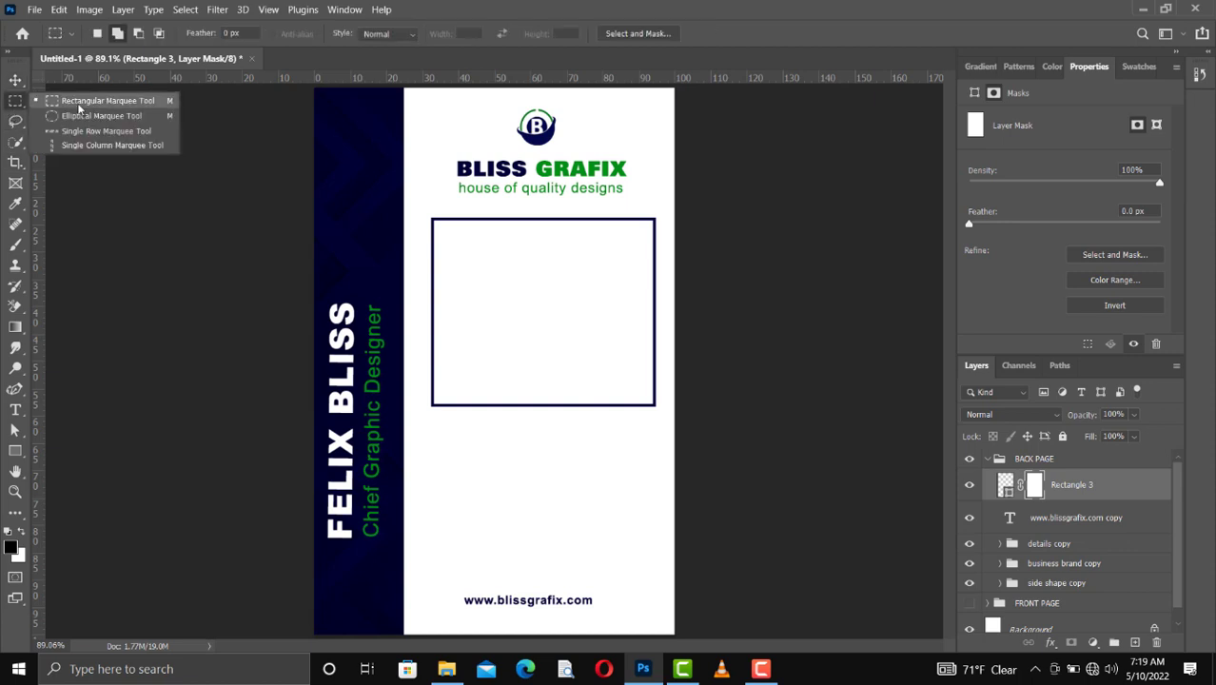
left_click(101, 103)
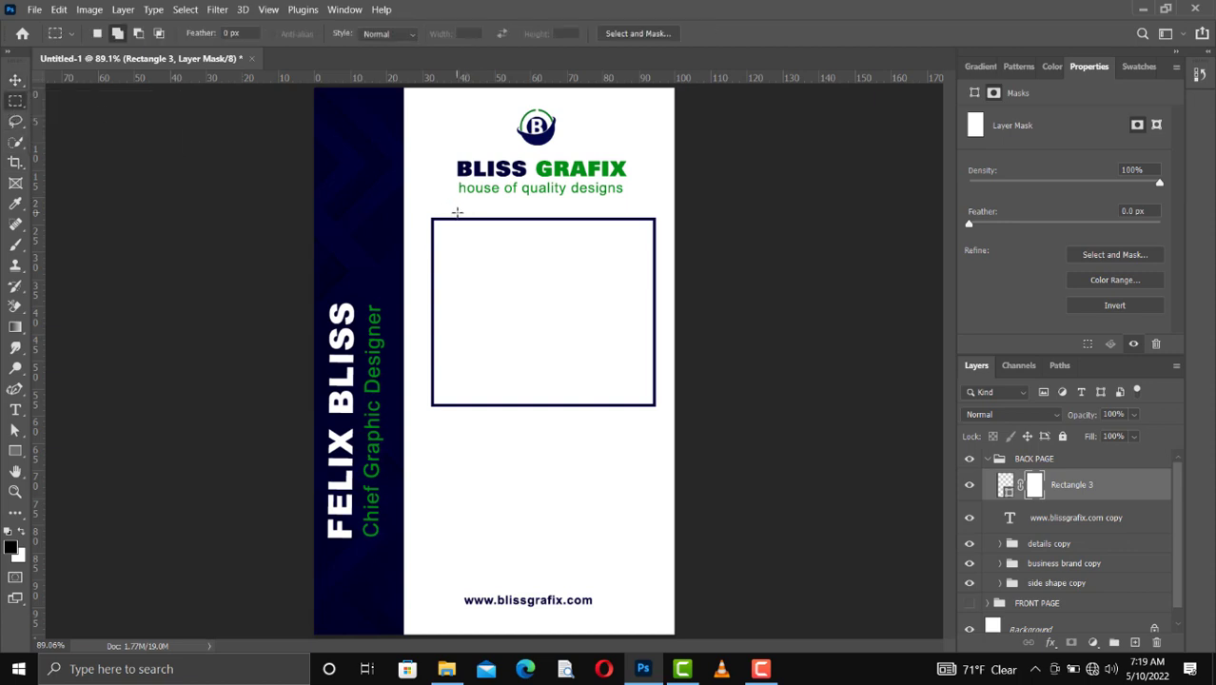
left_click_drag(456, 212, 559, 234)
left_click_drag(582, 226, 628, 227)
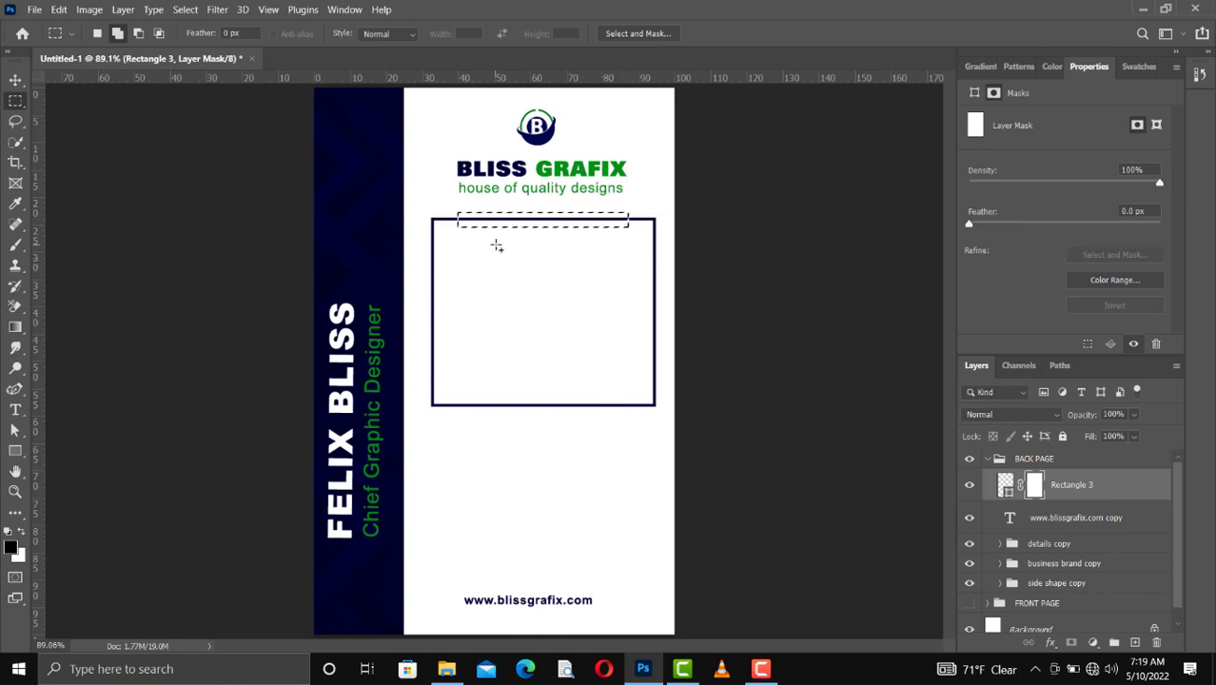
key("x")
key("Delete")
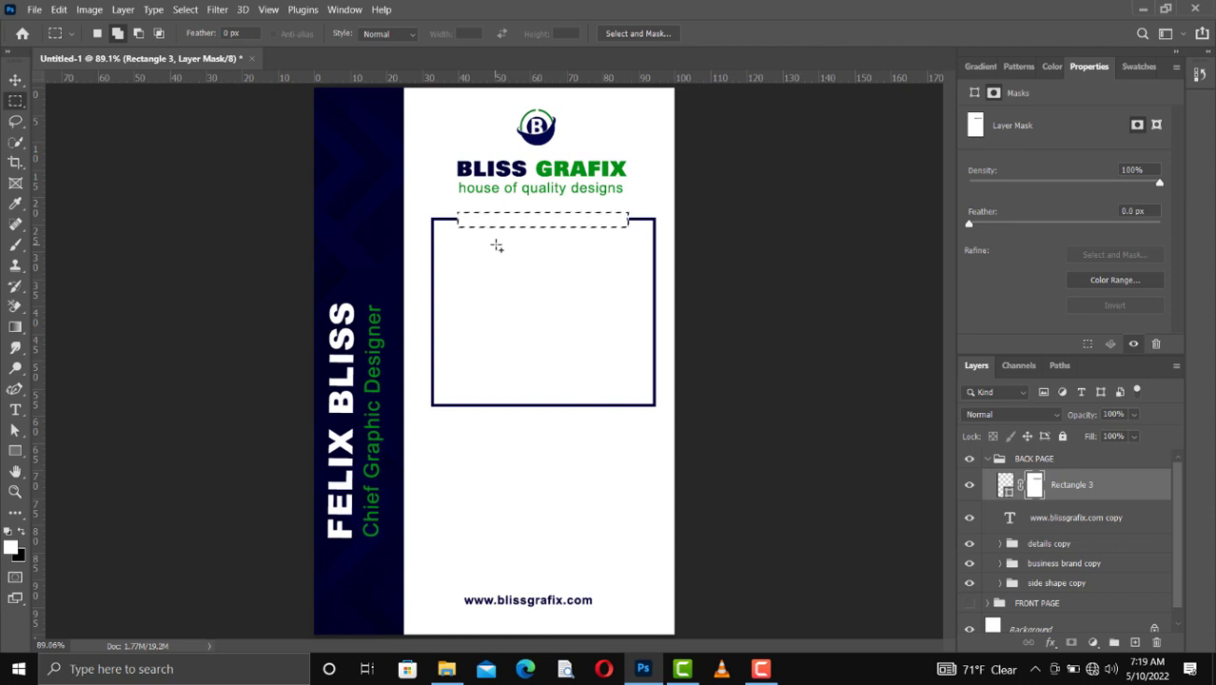
key("ctrl+d")
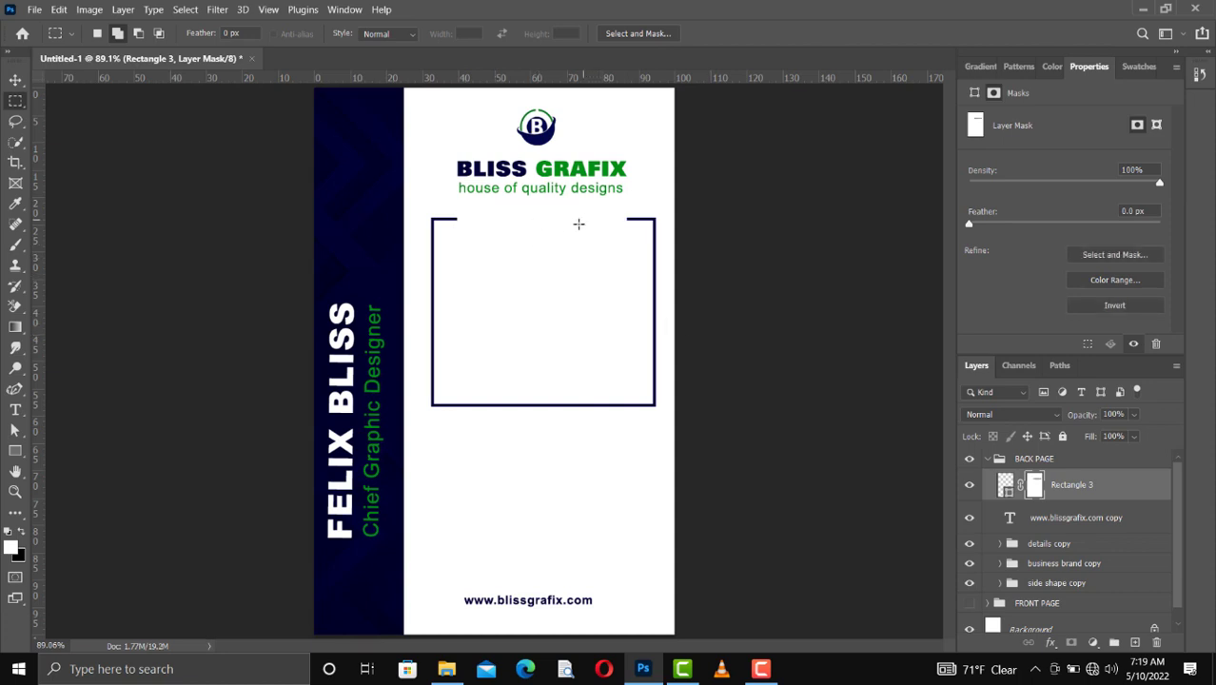
key("v")
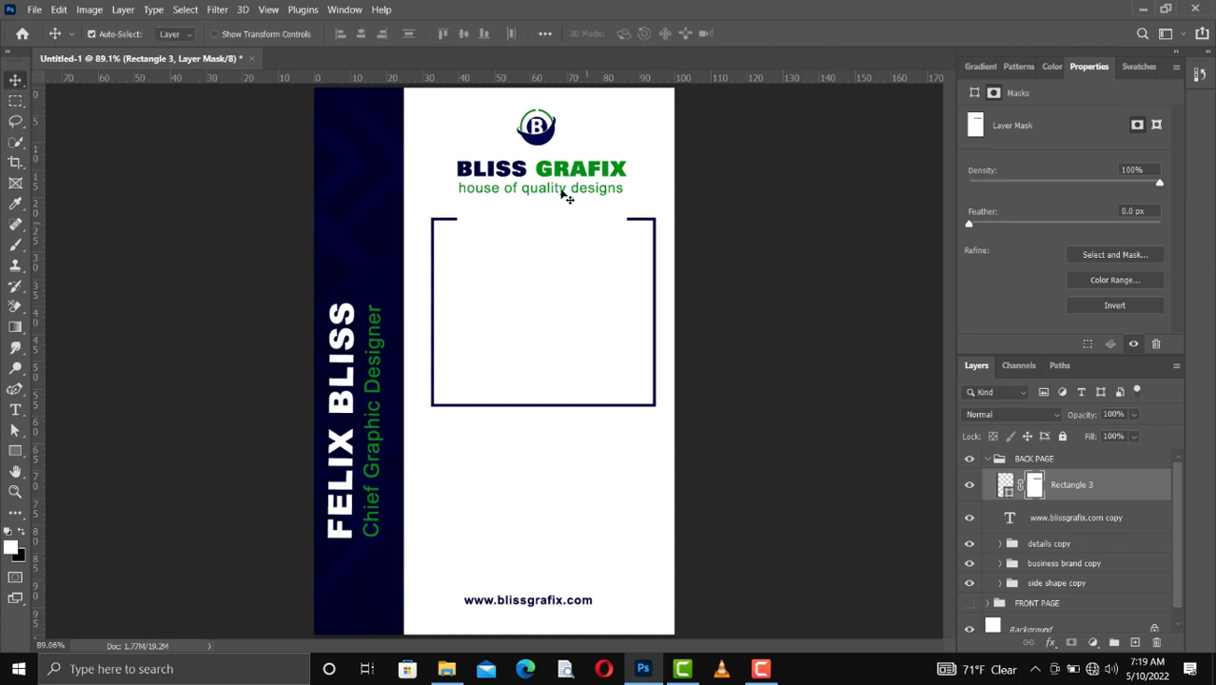
Step: Duplicate the "house of quality designs" tagline and place the copy above the frame layer in BACK PAGE
left_click(560, 190)
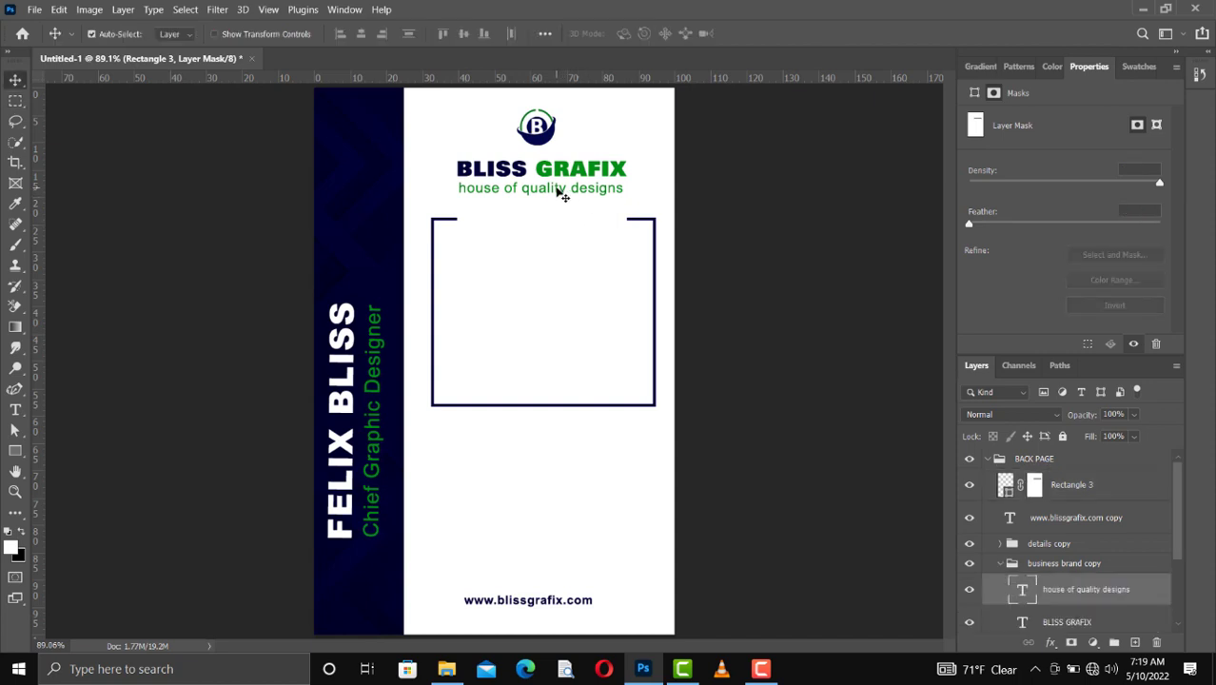
left_click(559, 194, "alt")
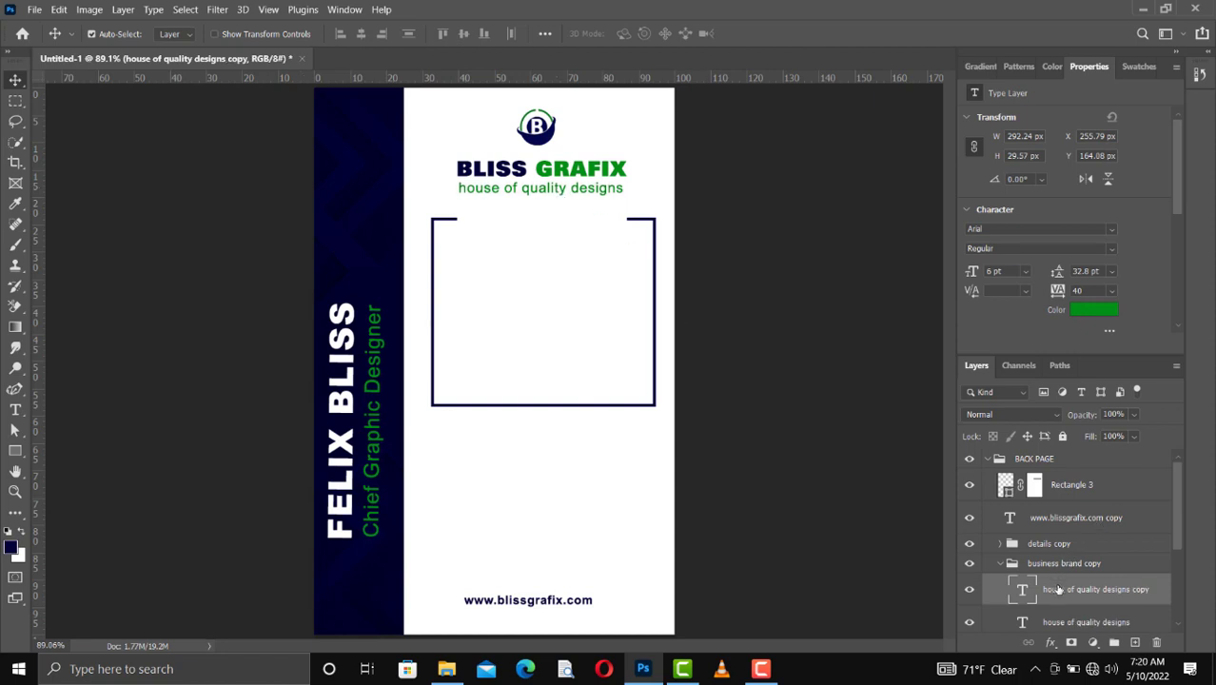
left_click_drag(1057, 591, 1039, 478)
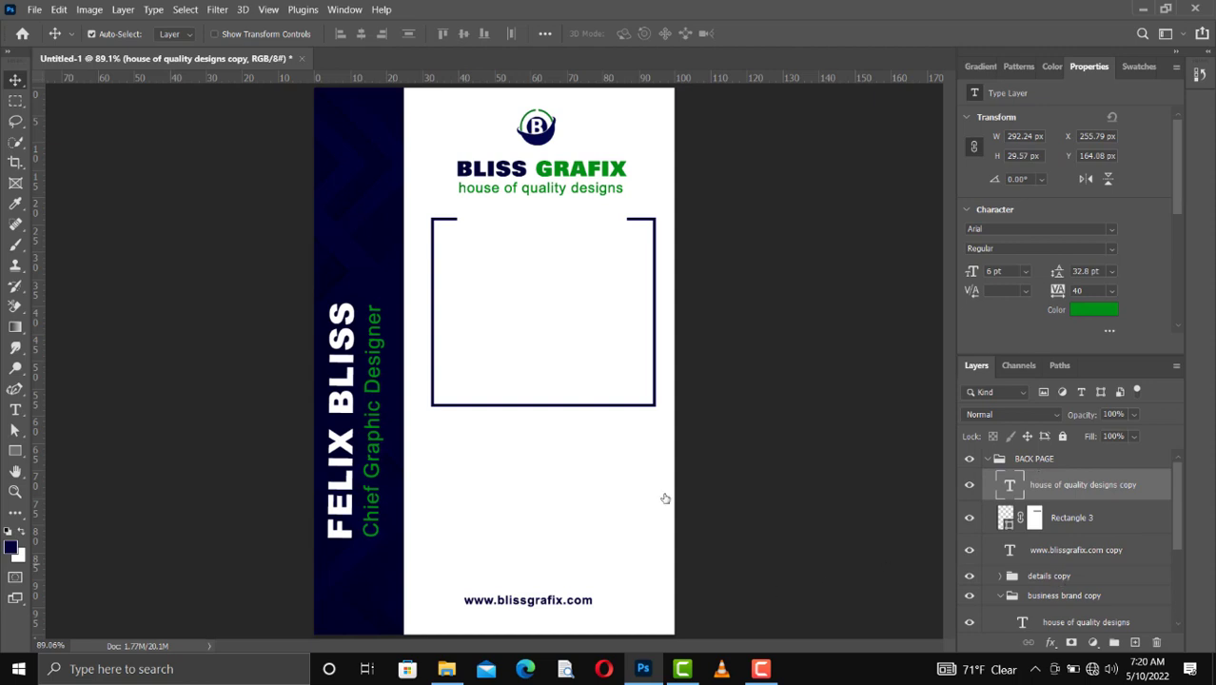
Step: Move the tagline copy straight down about 52 px into the gap in the frame's upper edge
key("shift+Down")
key("shift+Down")
key("shift+Down")
key("shift+Down")
key("shift+Down")
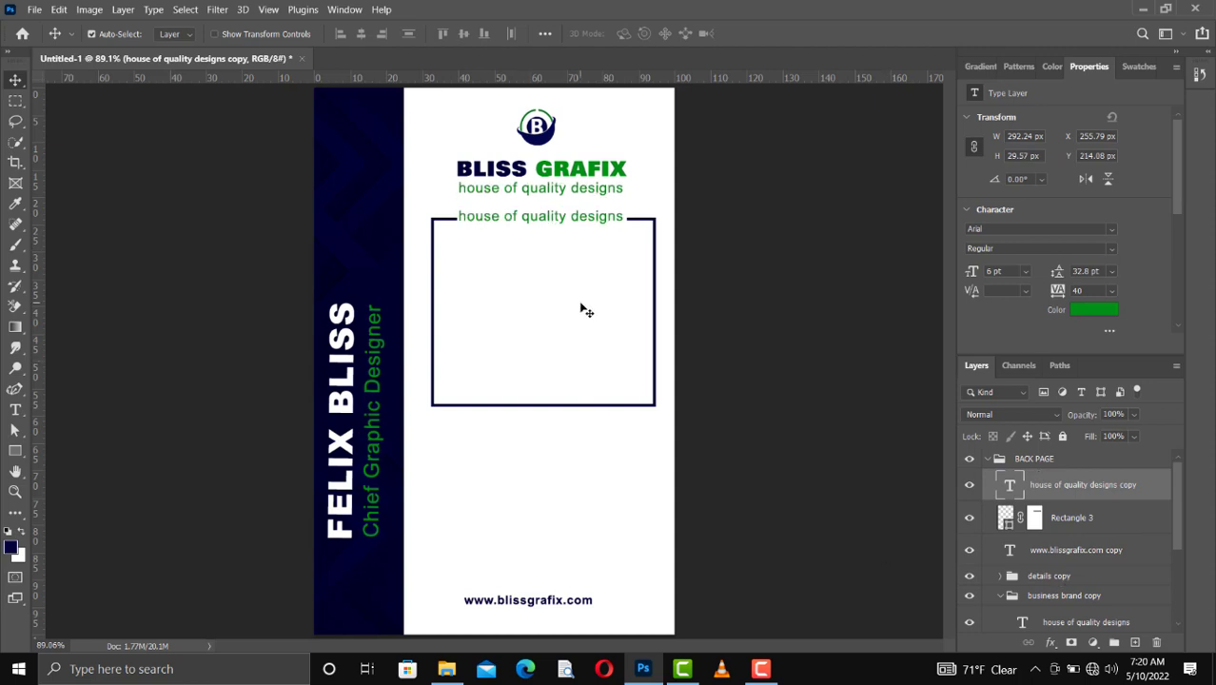
key("Down")
key("Down")
Step: Replace the tagline copy's wording with "Terms & Conditions"
double_click(562, 222)
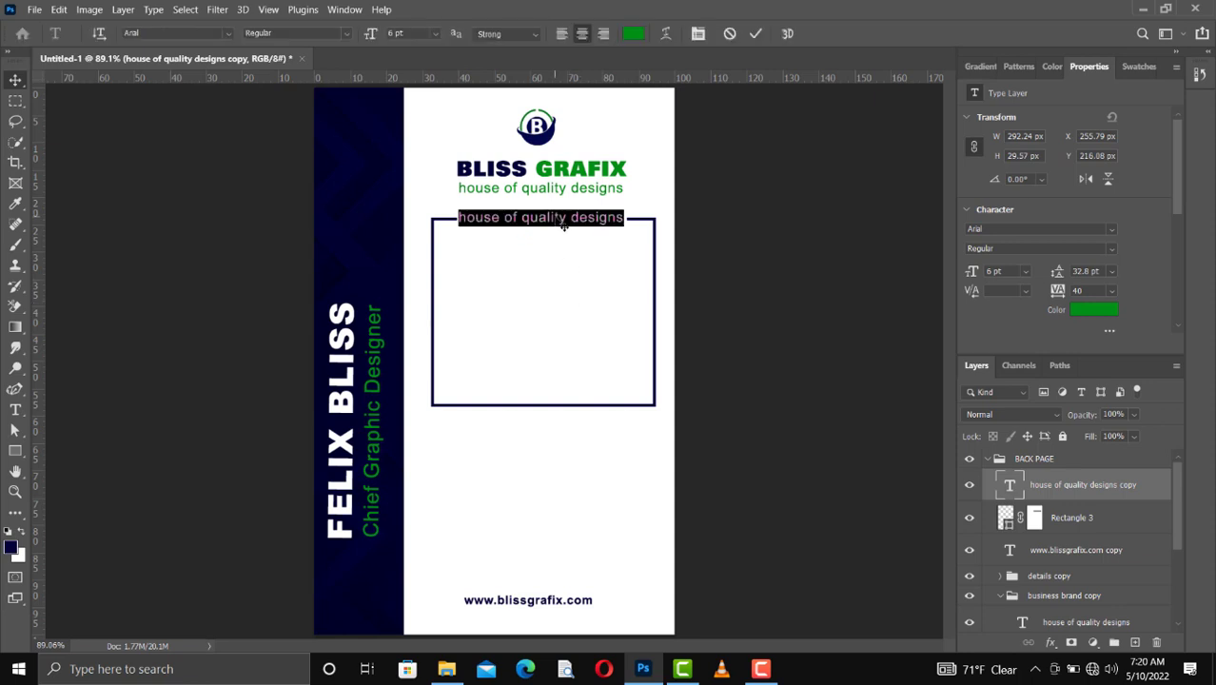
left_click(563, 225)
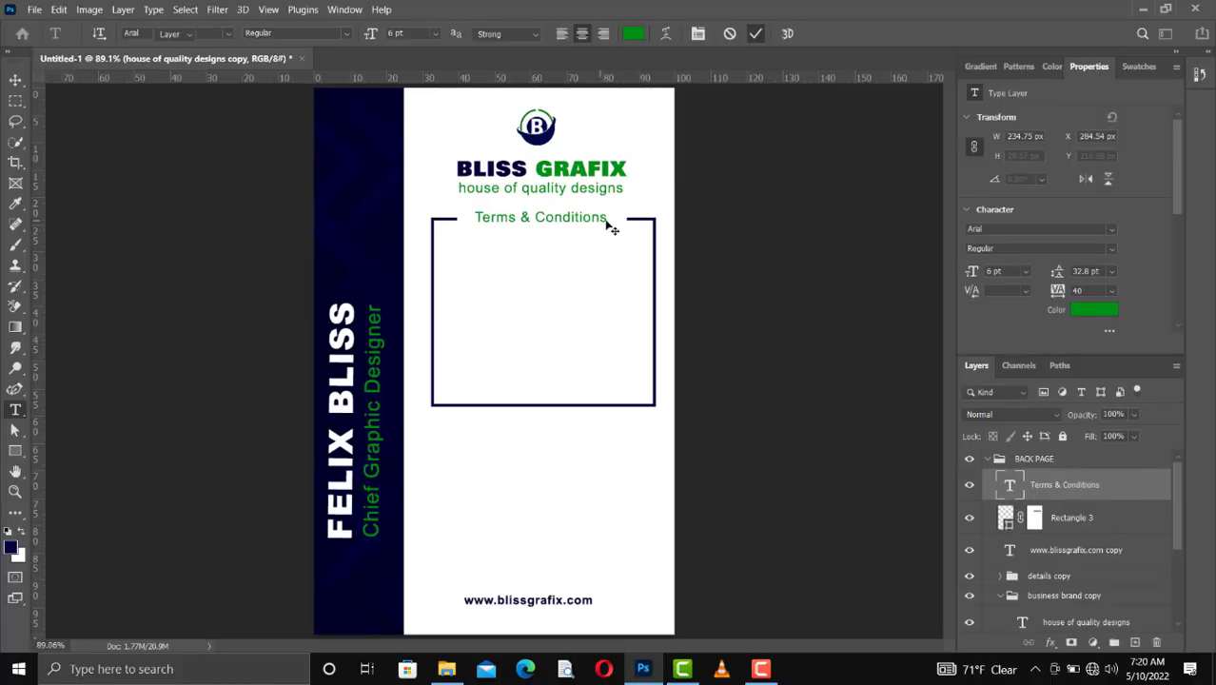
key("v")
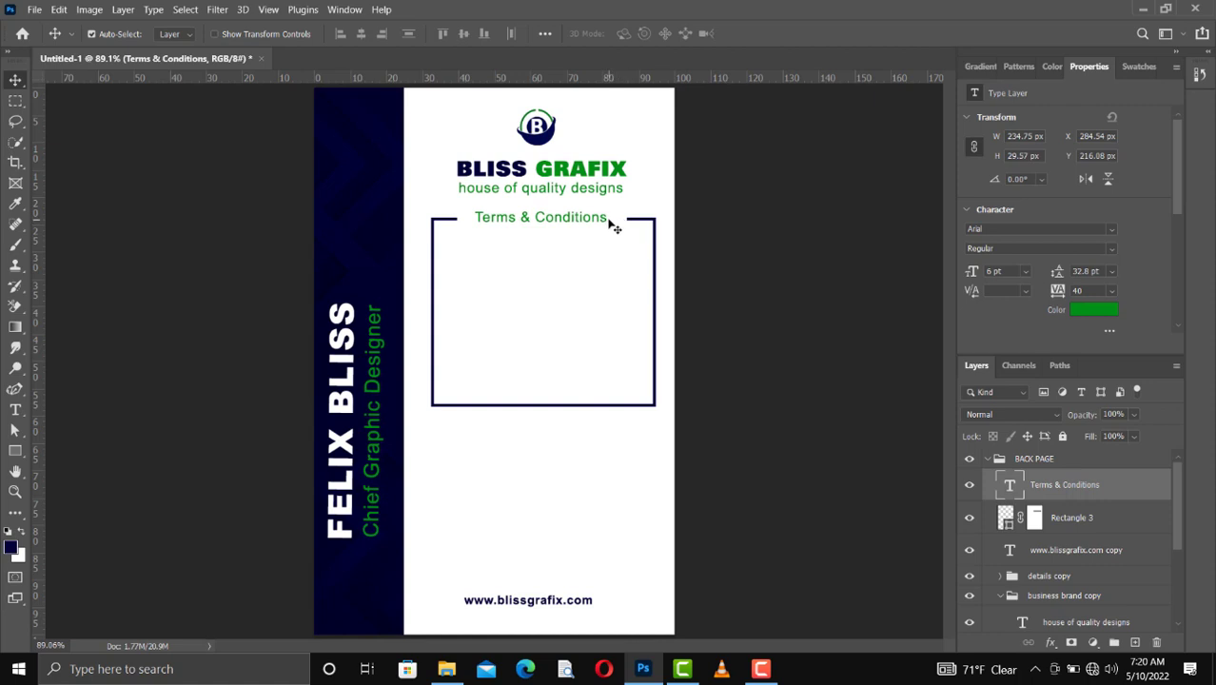
Step: Restore the masked parts of the frame's upper edge on both sides of the "Terms & Conditions" heading so the line meets the text
left_click(1036, 519)
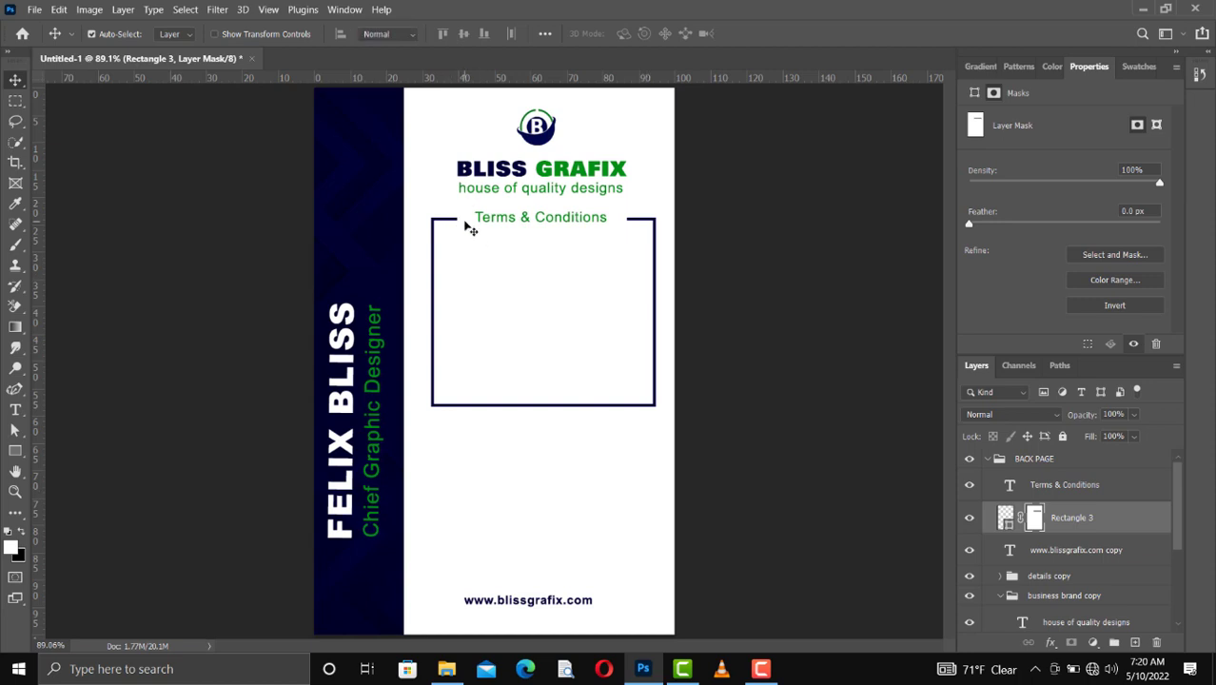
key("m")
left_click_drag(456, 214, 474, 227)
key("ctrl+d")
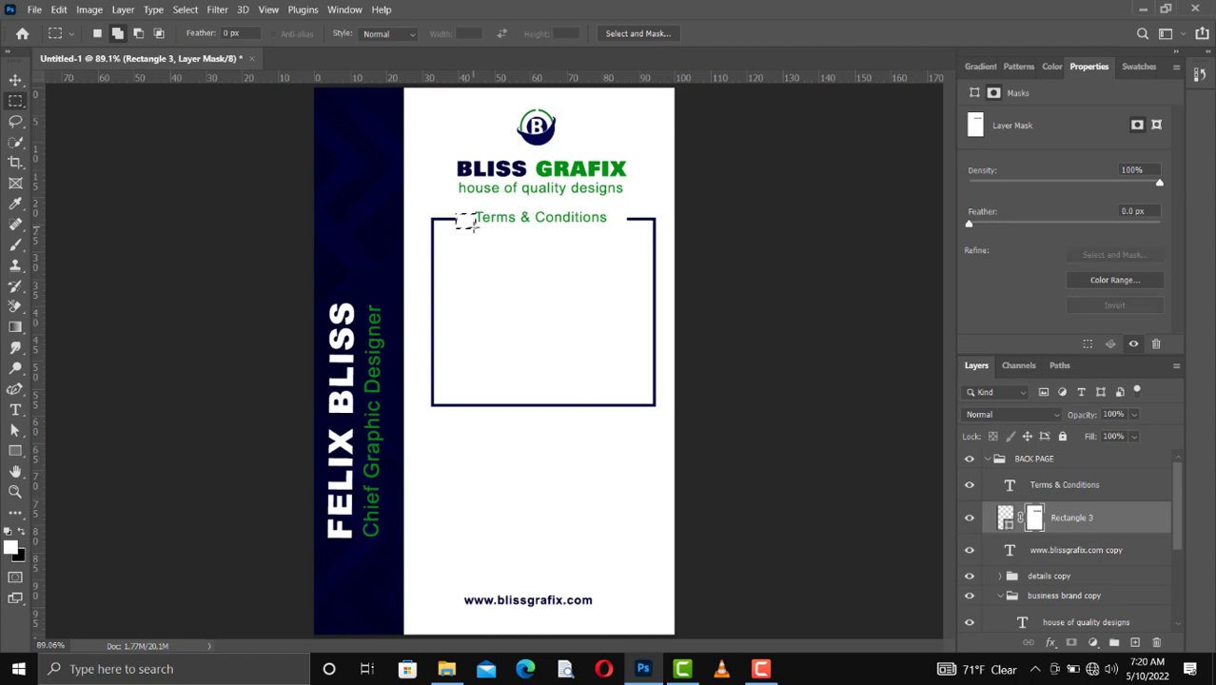
key("x")
key("x")
key("x")
left_click(430, 398)
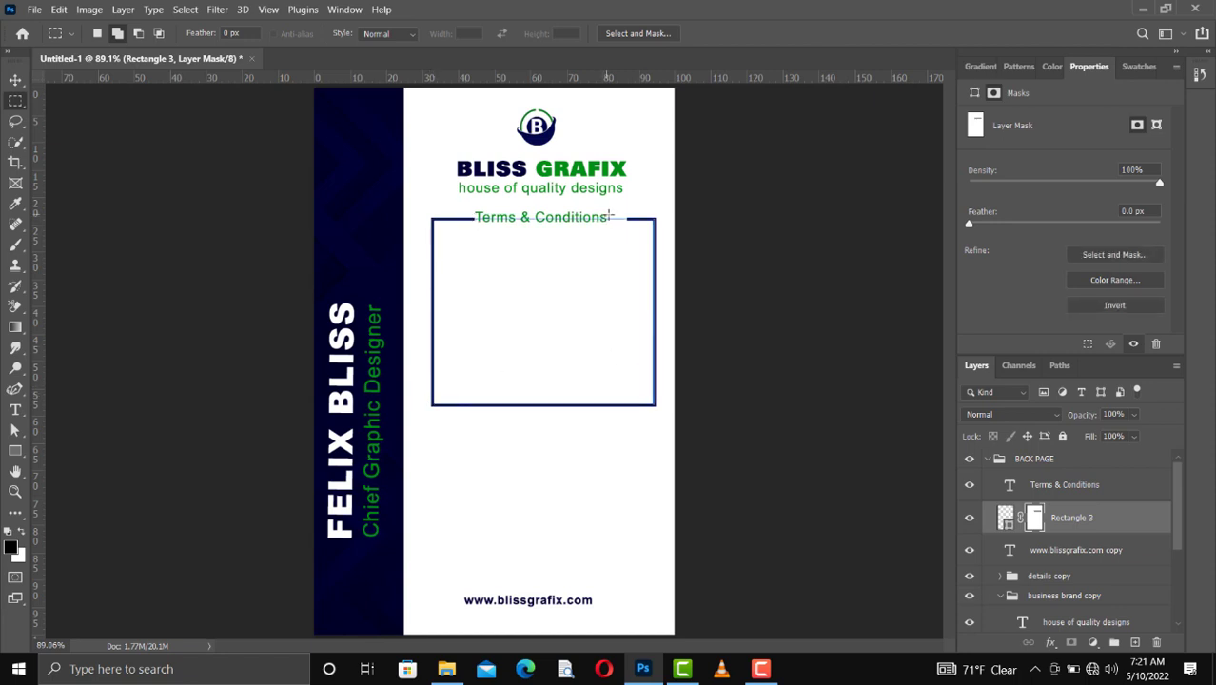
left_click_drag(610, 214, 628, 224)
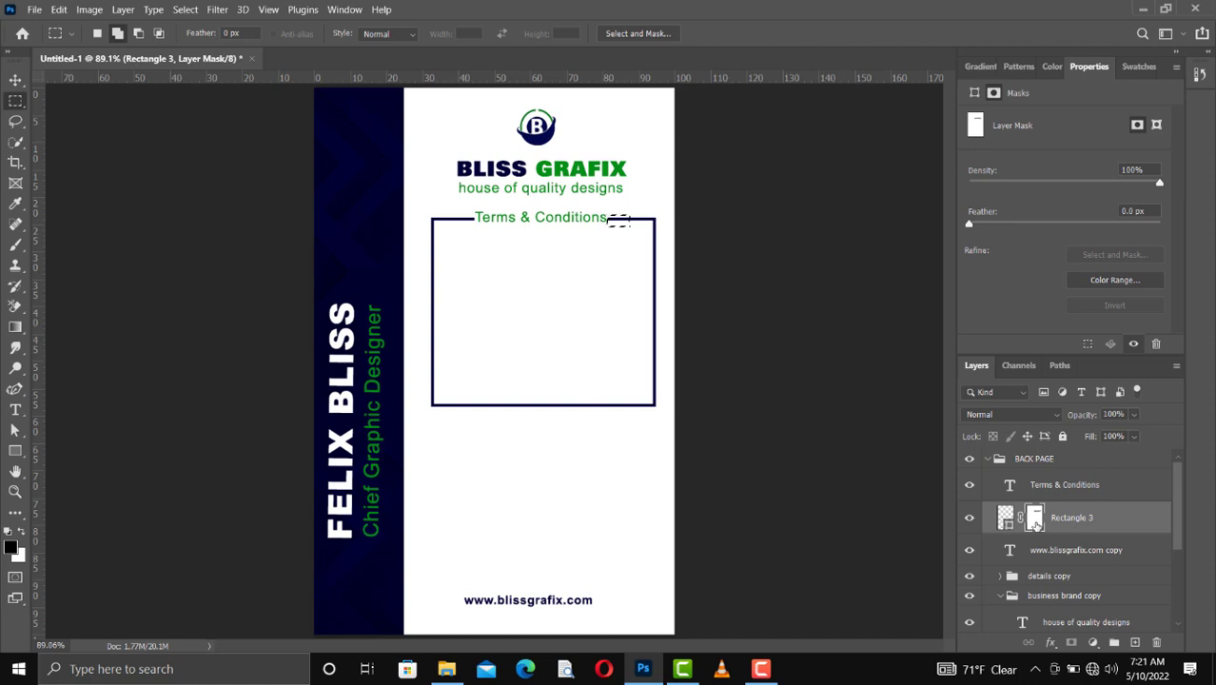
left_click(407, 204)
key("v")
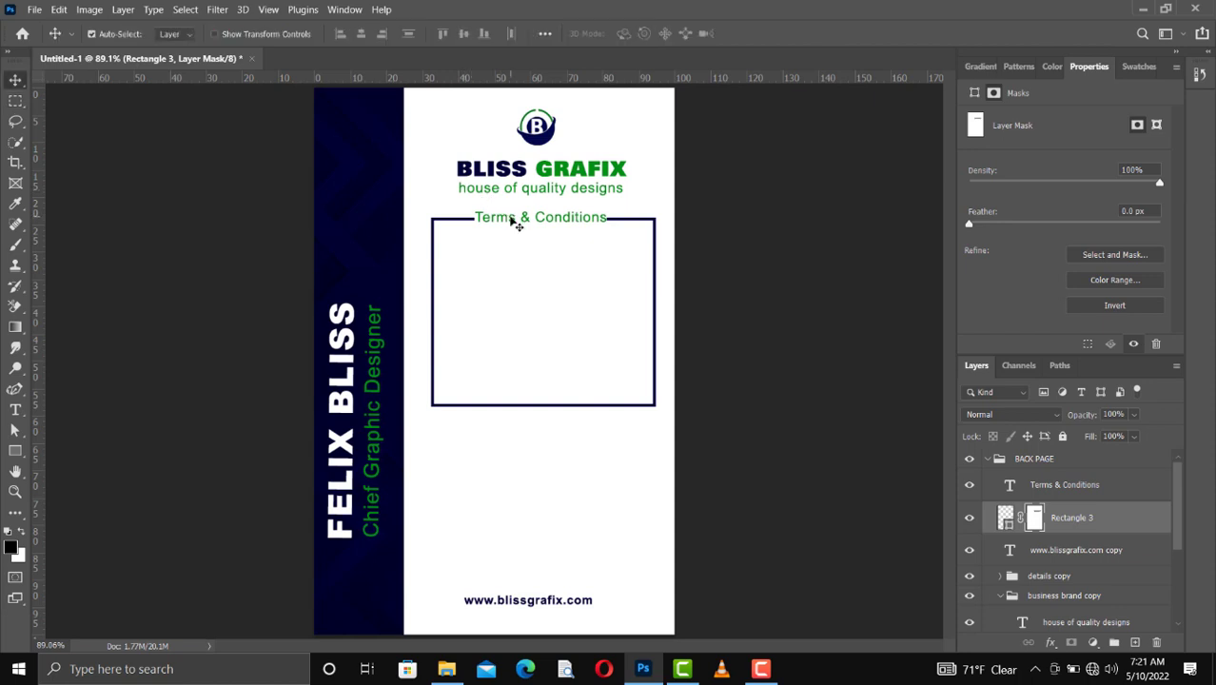
Step: Nudge the "Terms & Conditions" heading down 3 px so it sits level with the frame's upper edge
left_click(512, 218)
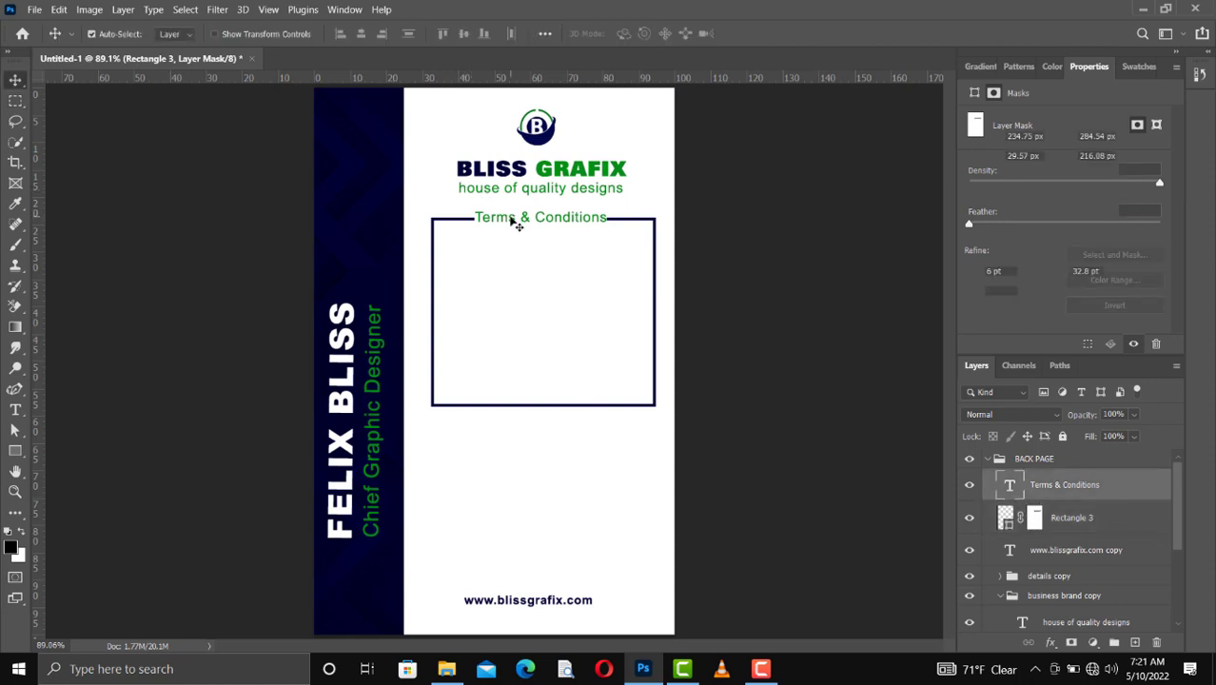
key("Down")
key("Down")
key("Down")
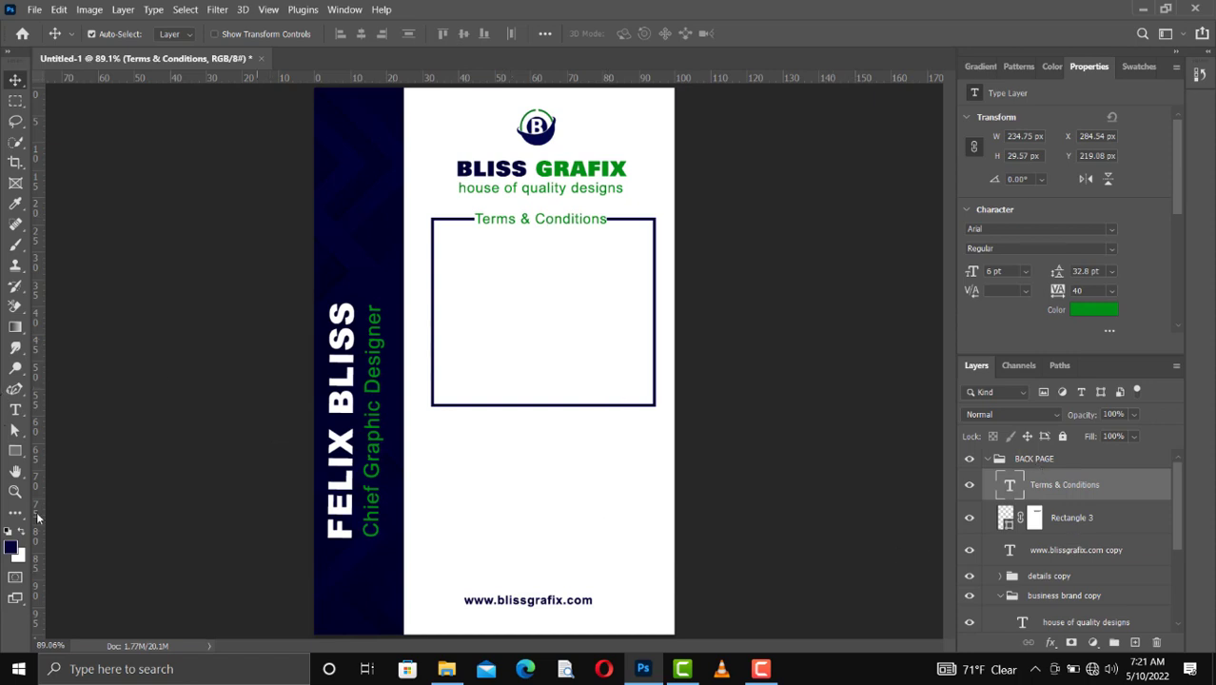
Step: Draw a small green triangle about 21 by 23 px inside the frame near its upper-left corner
left_click(16, 452)
left_click(79, 495)
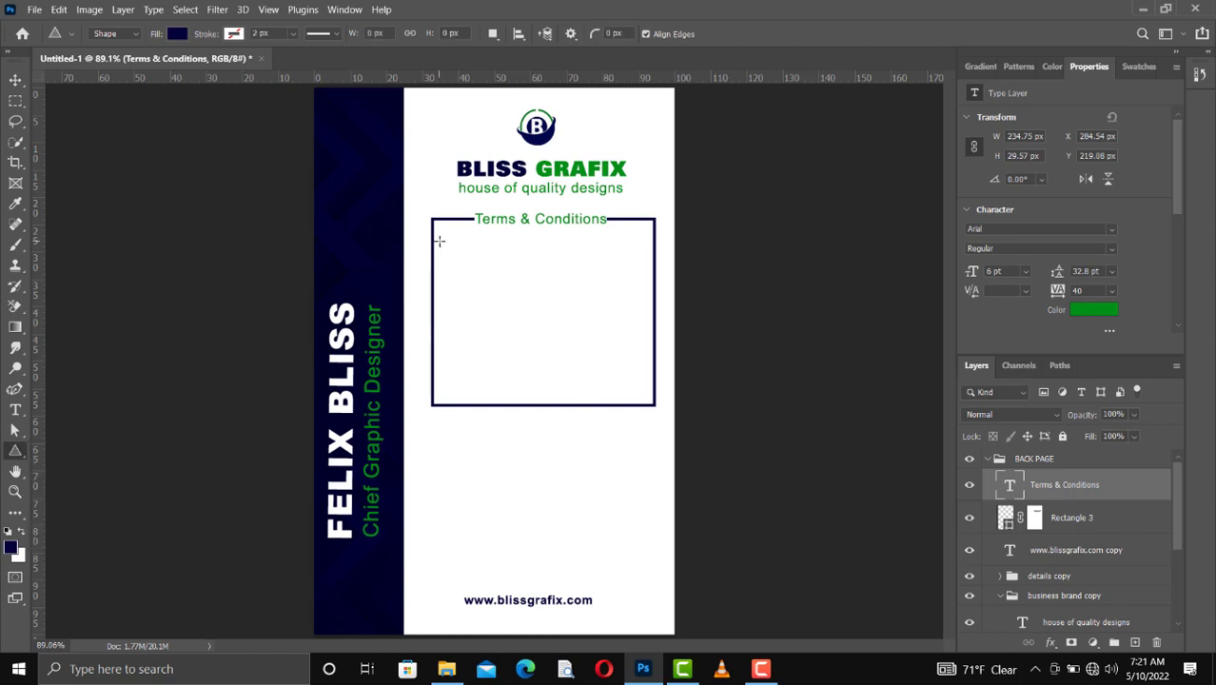
left_click_drag(441, 245, 447, 253)
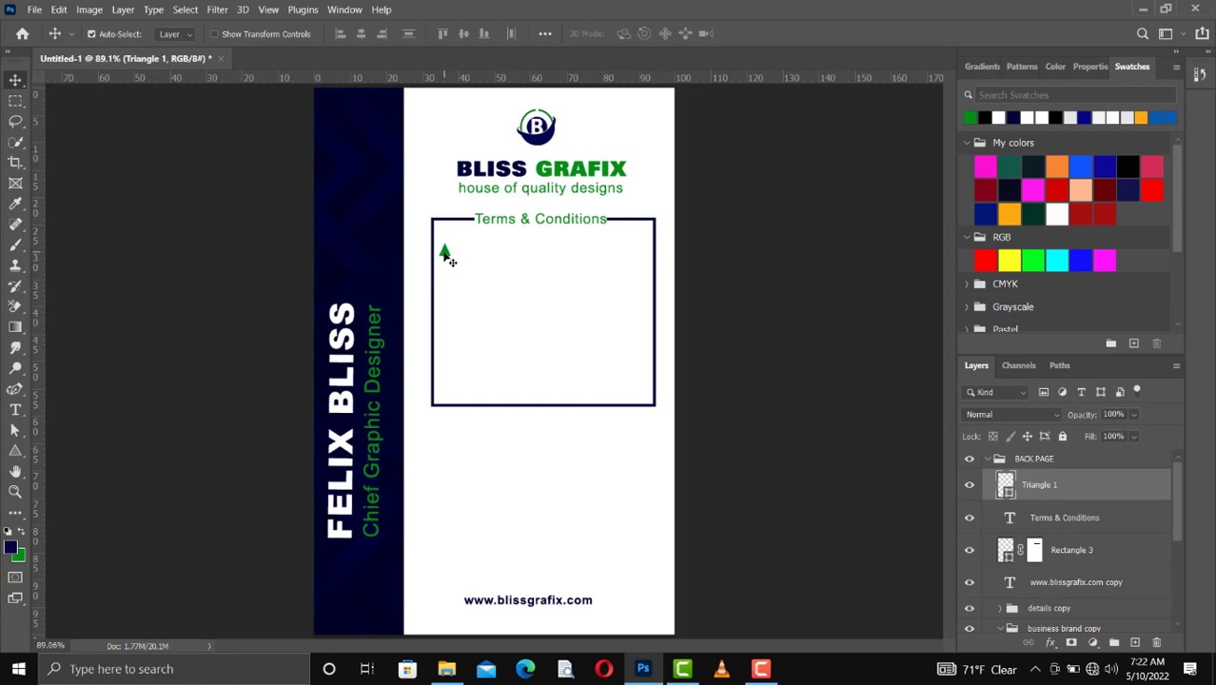
Step: Rotate the green triangle 90° clockwise so it points toward the text area
key("ctrl+t")
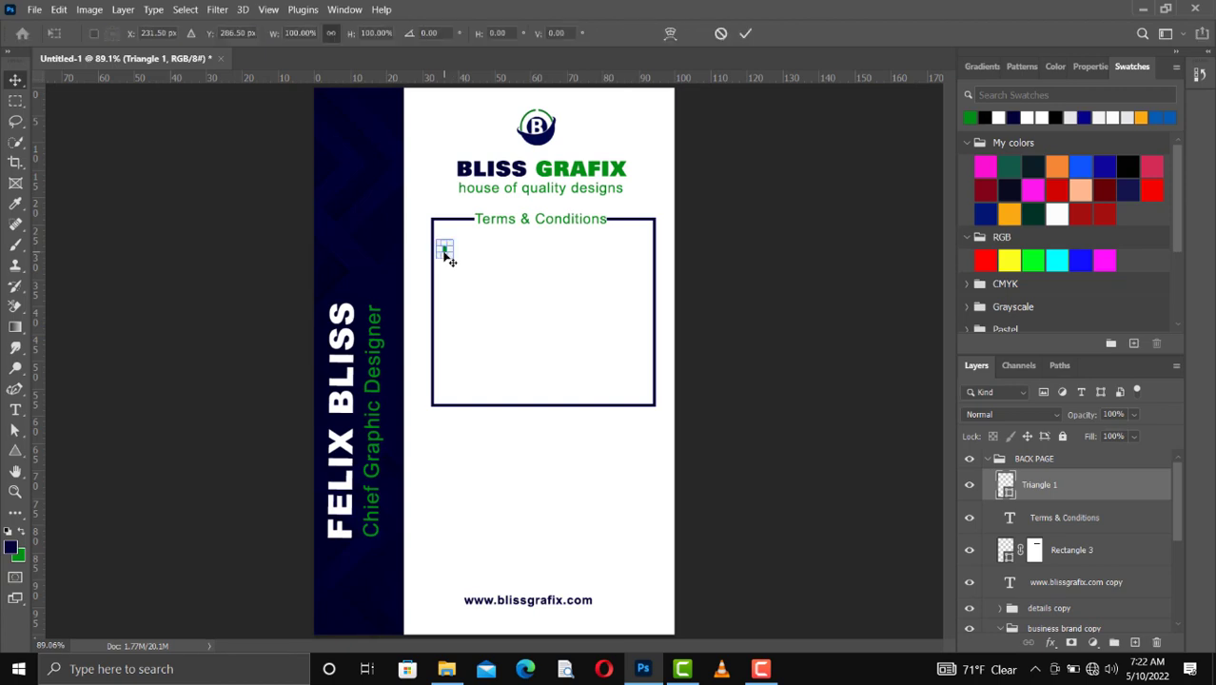
right_click(443, 254)
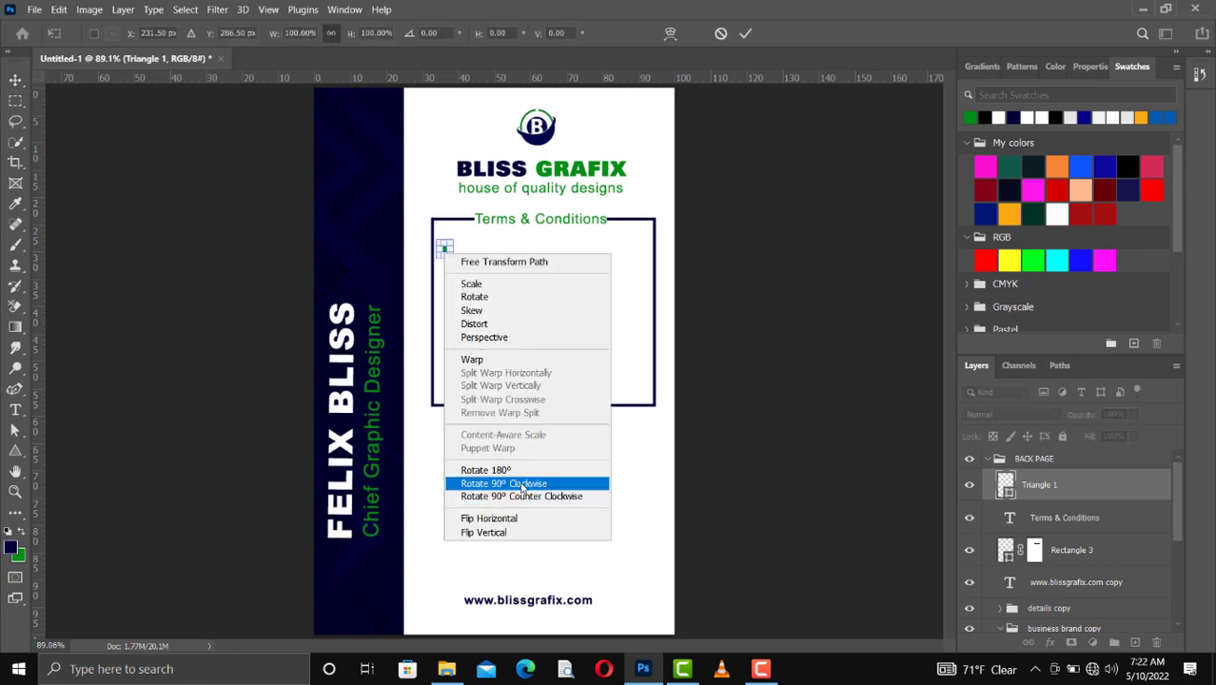
left_click(521, 484)
left_click(746, 36)
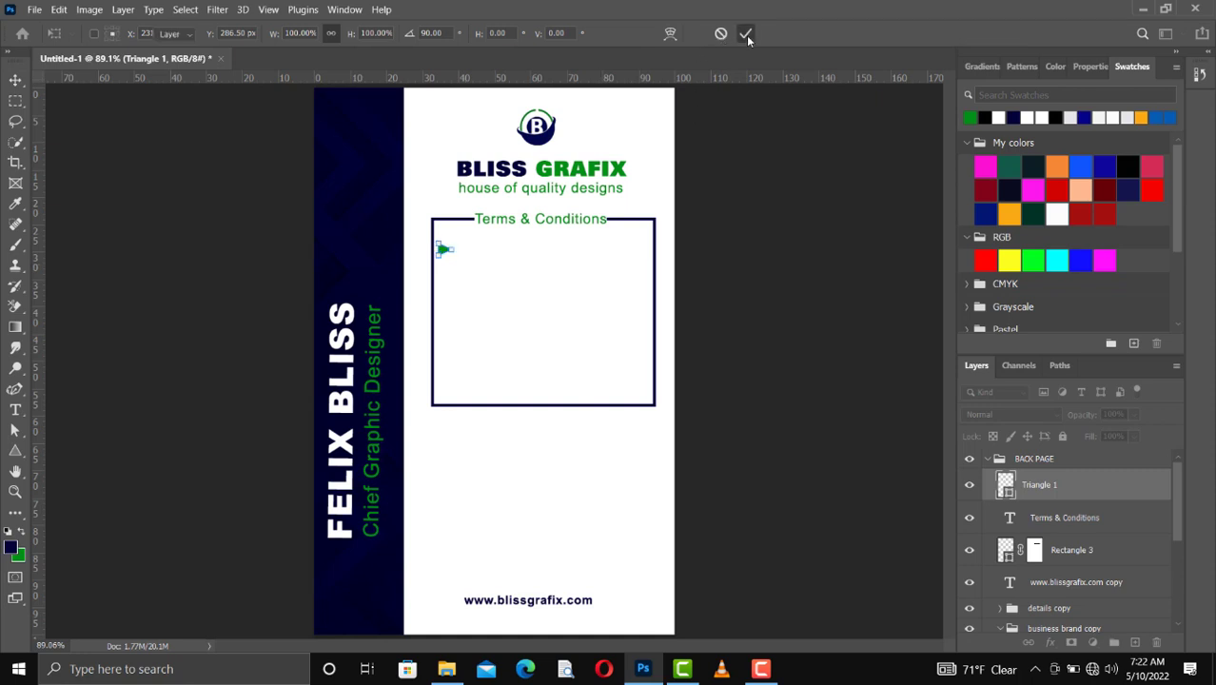
left_click(462, 295)
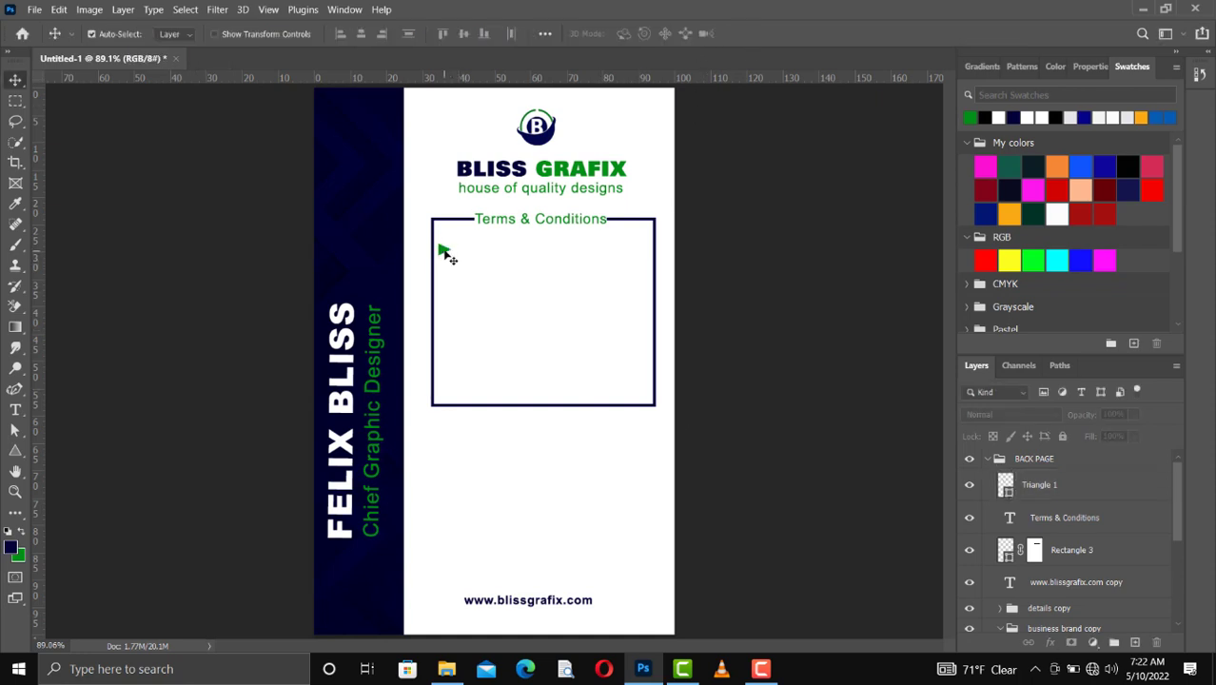
Step: Add a centred 4 pt Arial lorem ipsum paragraph beside the triangle, fitting its text box to three lines ending in "dolore magna"
left_click(443, 251)
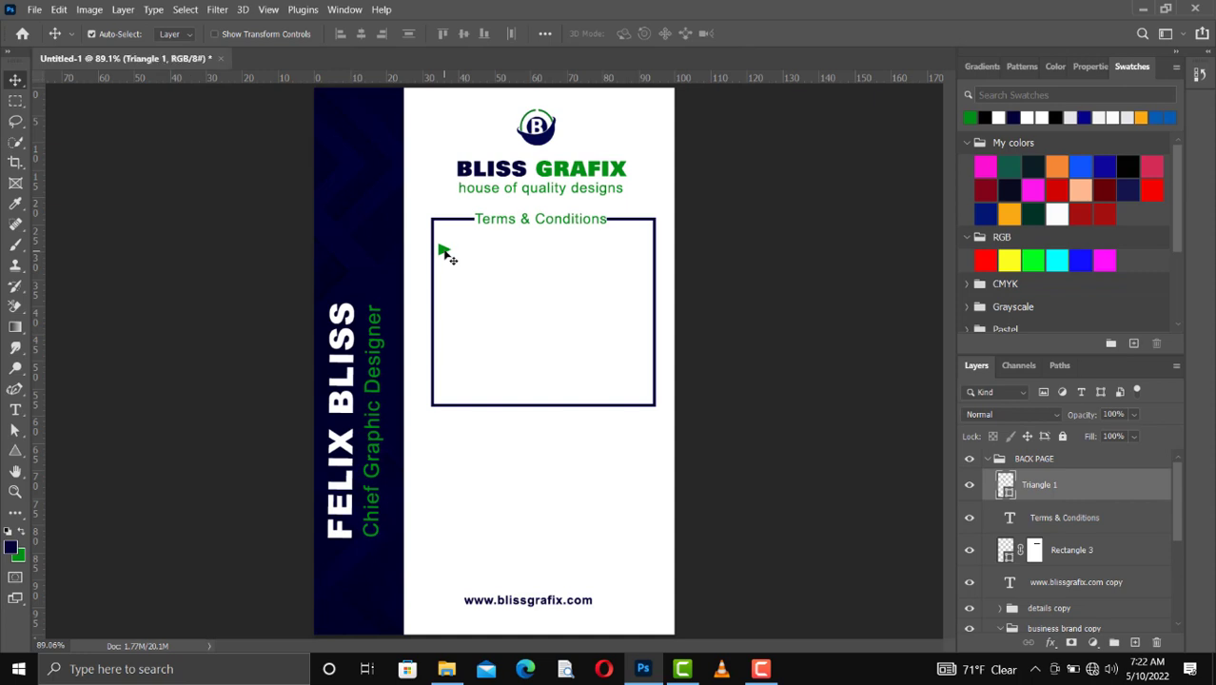
left_click(17, 411)
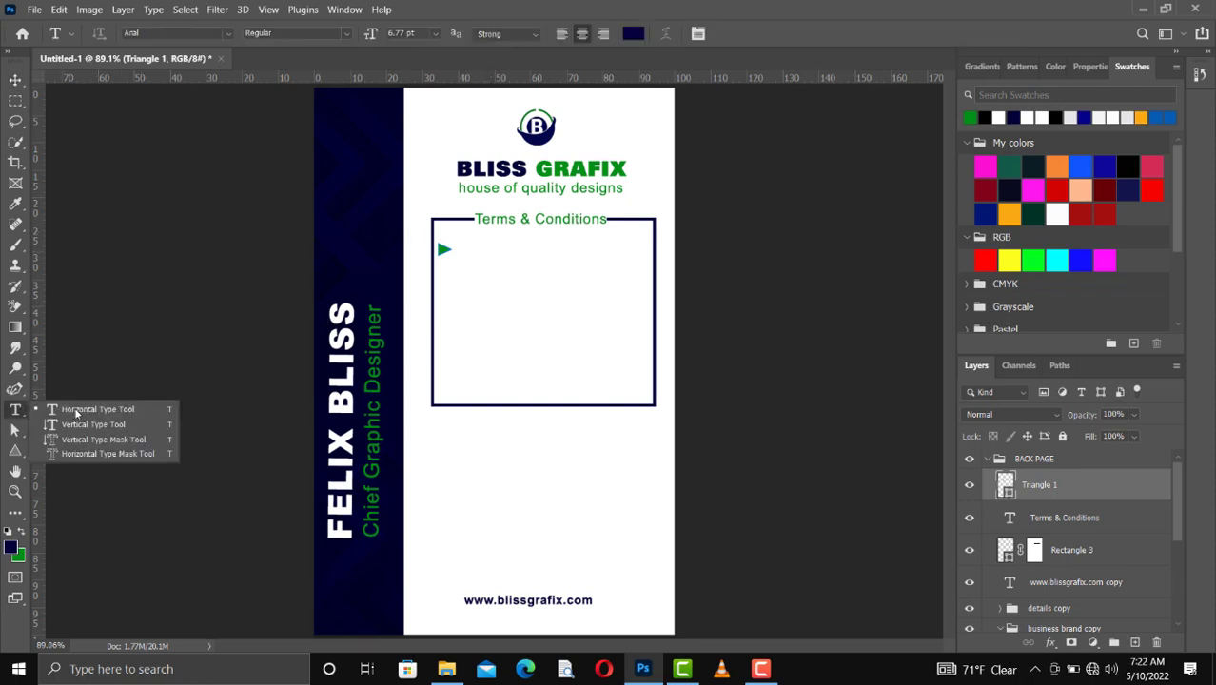
left_click(75, 406)
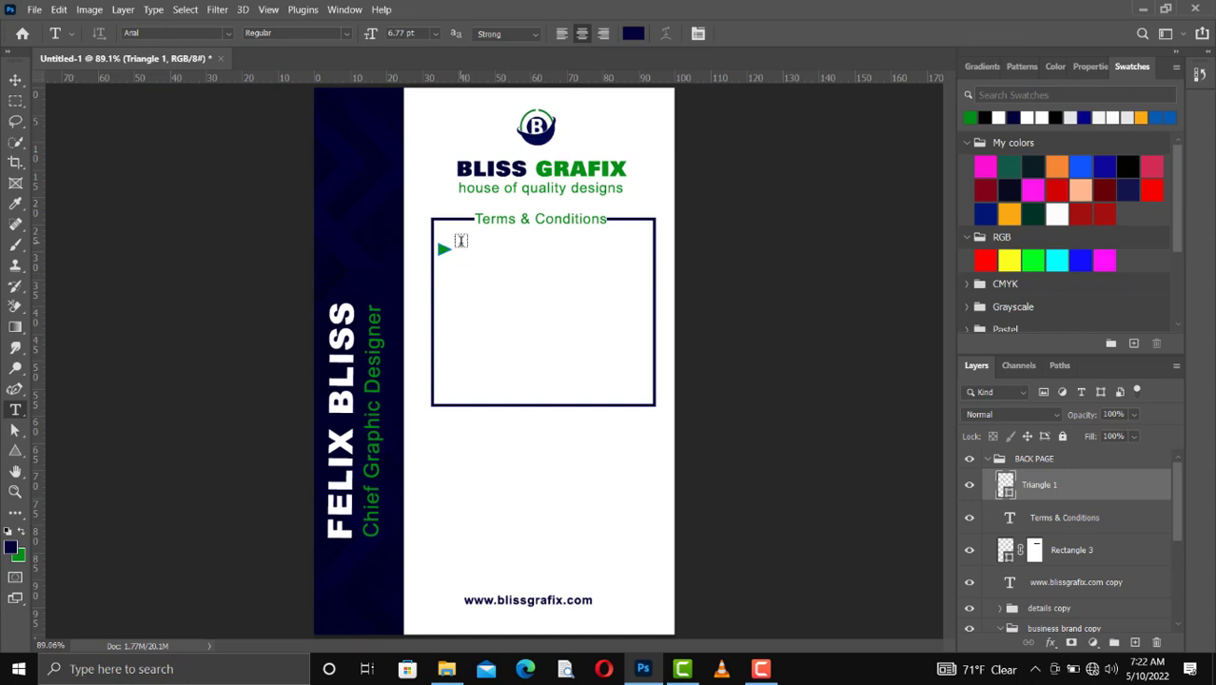
left_click_drag(461, 242, 642, 263)
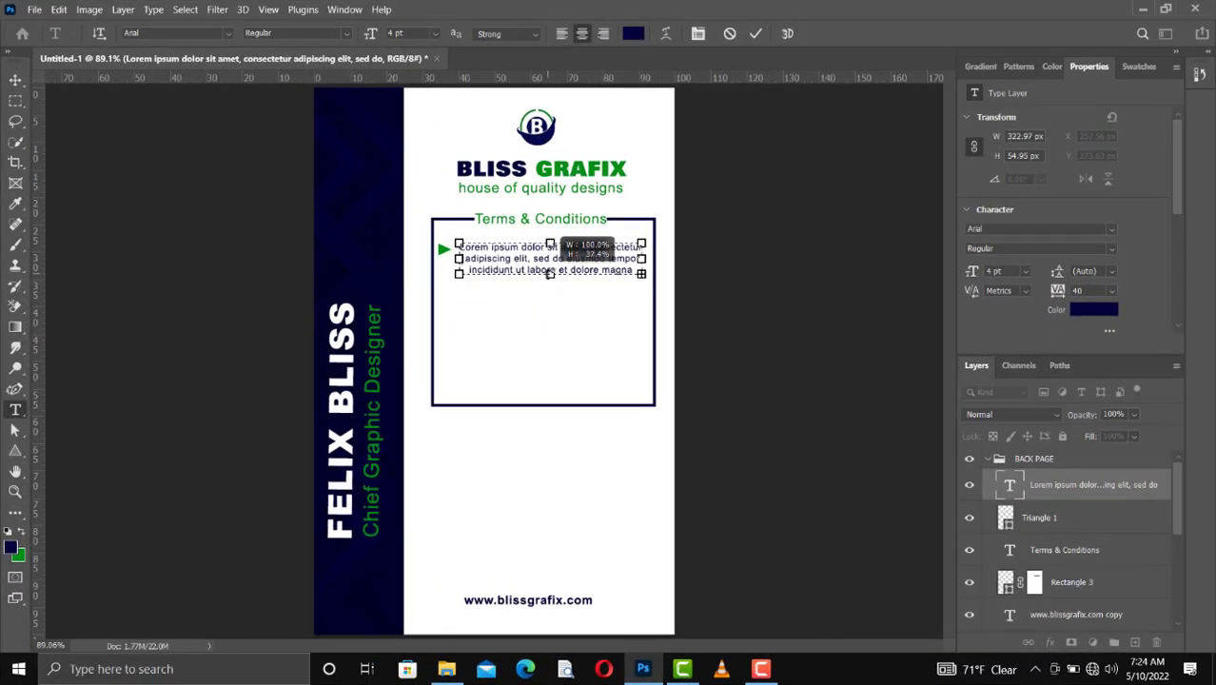
left_click_drag(550, 274, 550, 274)
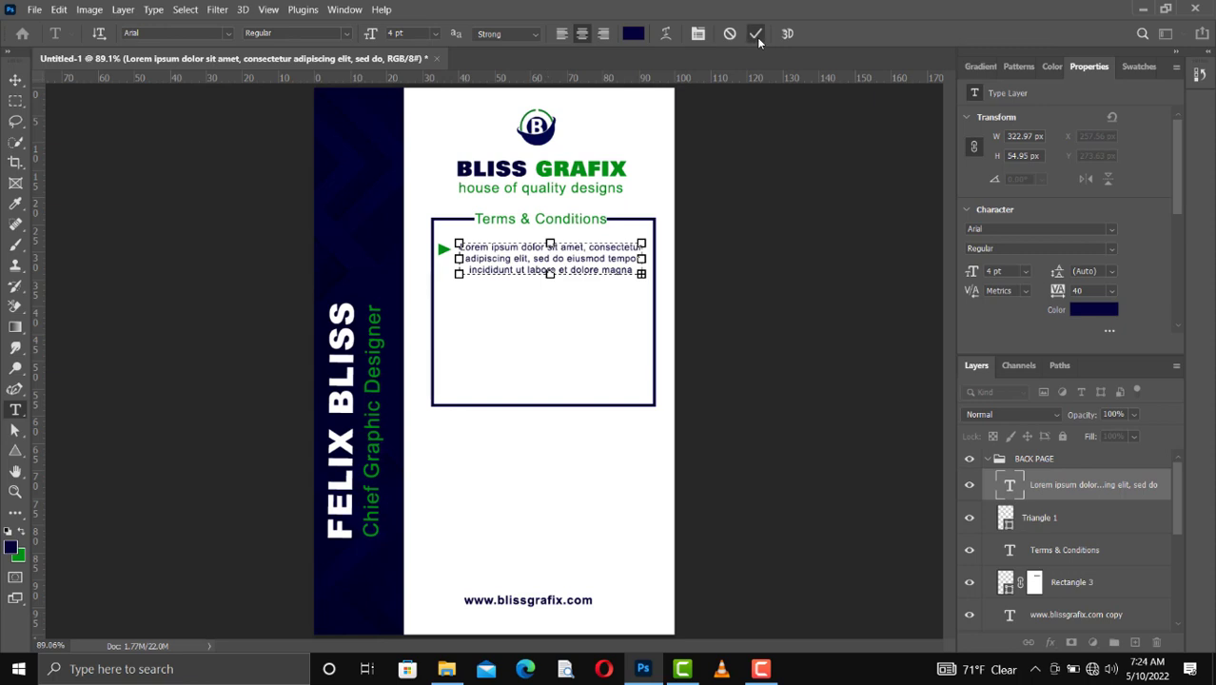
left_click(689, 342)
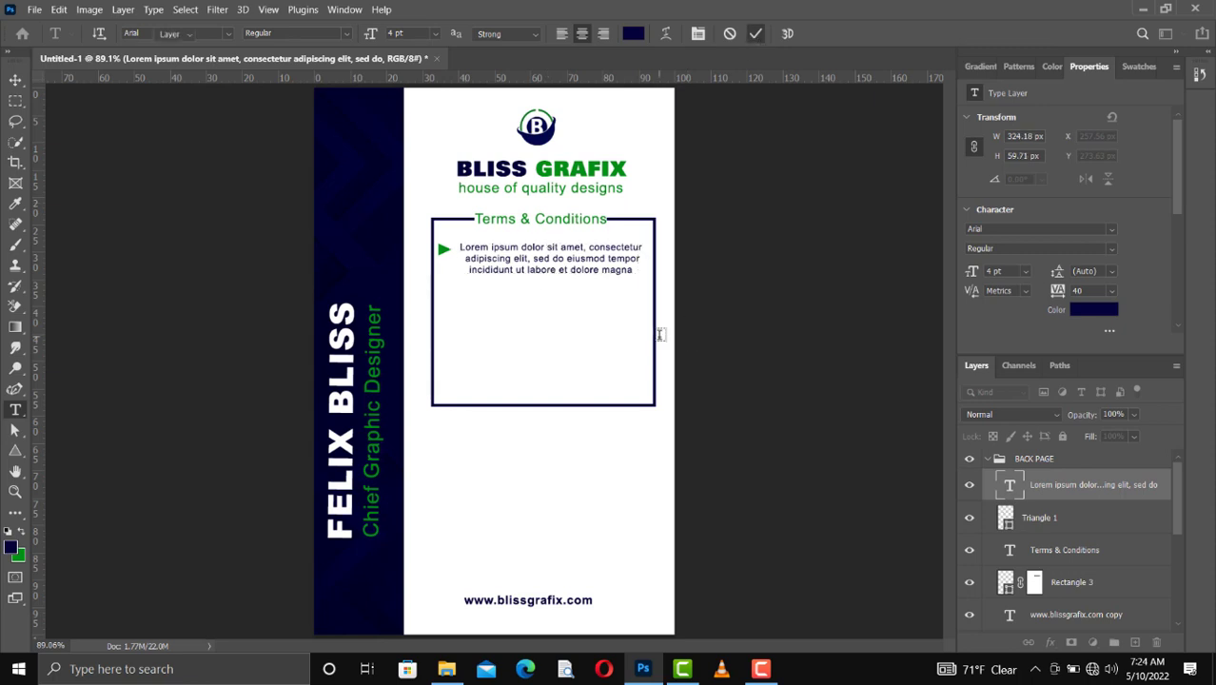
Step: Nudge the lorem ipsum paragraph upward so it is vertically centred on the triangle bullet
key("v")
key("Up")
key("Up")
key("Up")
key("Up")
key("Up")
key("Up")
key("Up")
key("Up")
key("Up")
key("Up")
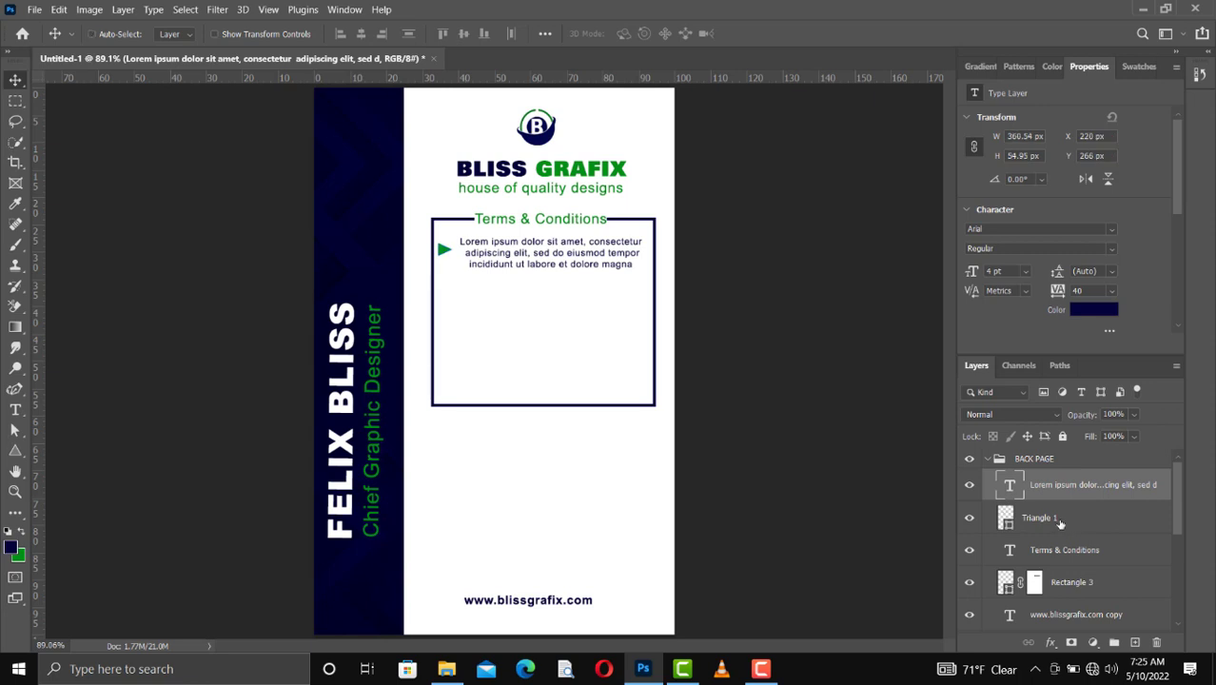
Step: Duplicate the lorem ipsum paragraph together with its triangle bullet and move the copies straight down 90 px
left_click(1058, 519)
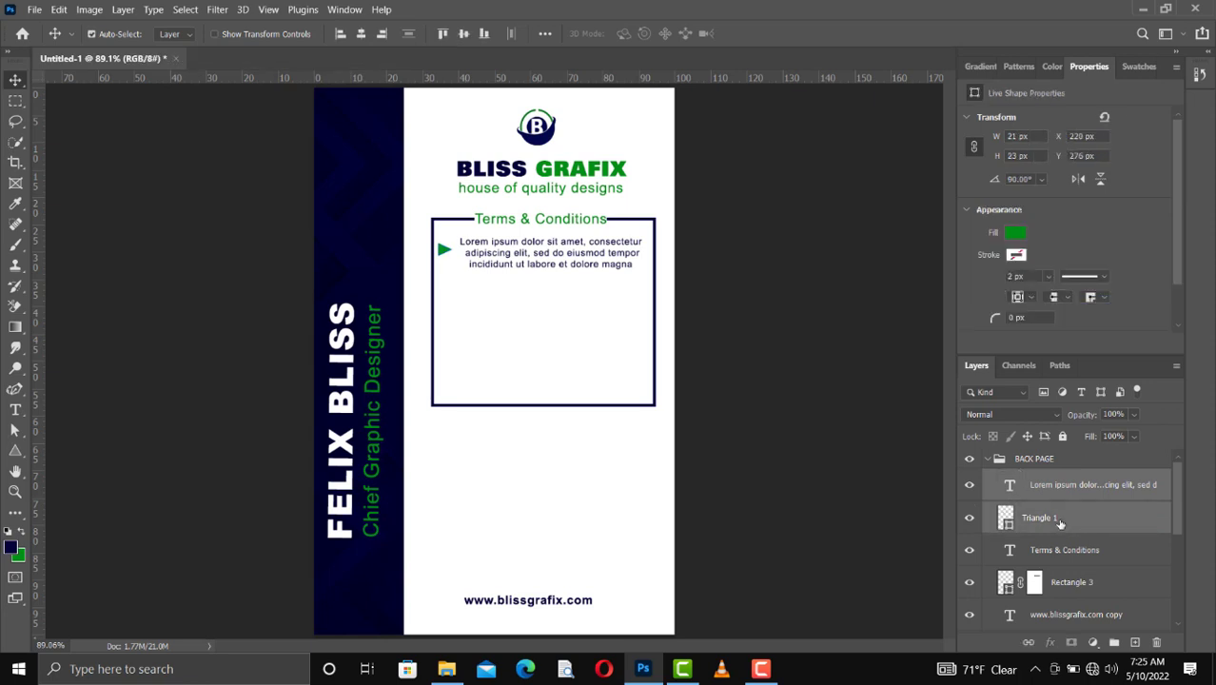
key("ctrl+j")
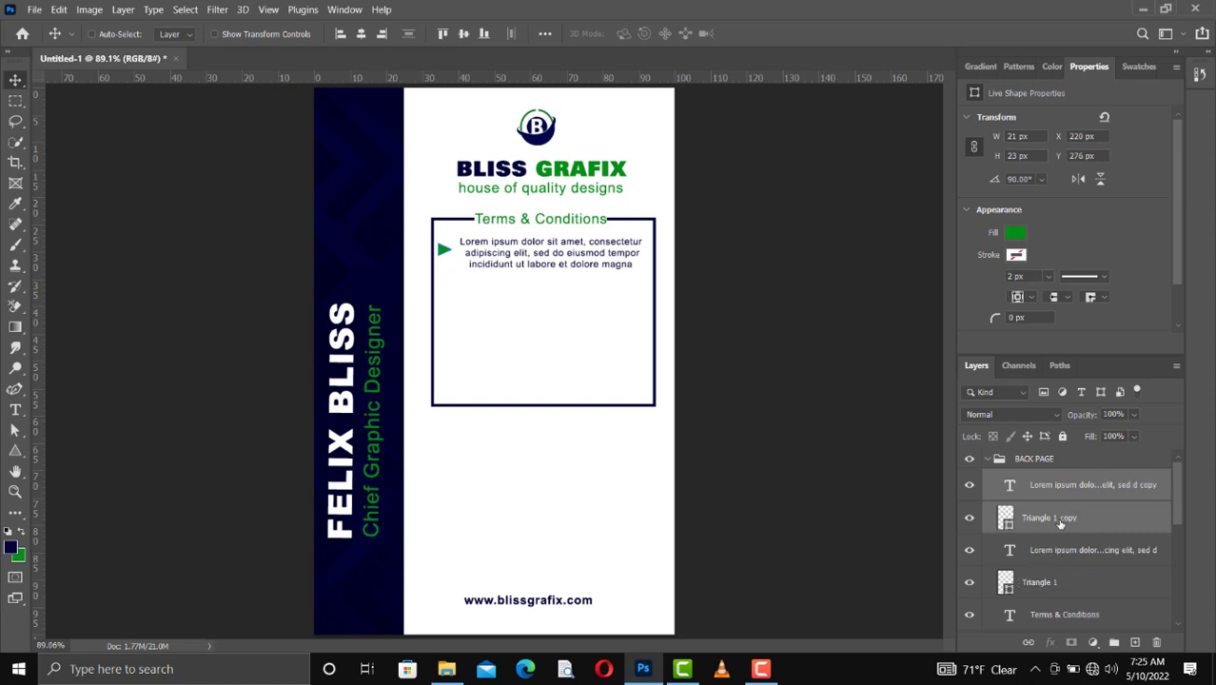
key("shift+Down")
key("shift+Down")
key("shift+Down")
key("shift+Down")
key("shift+Down")
key("shift+Down")
key("shift+Down")
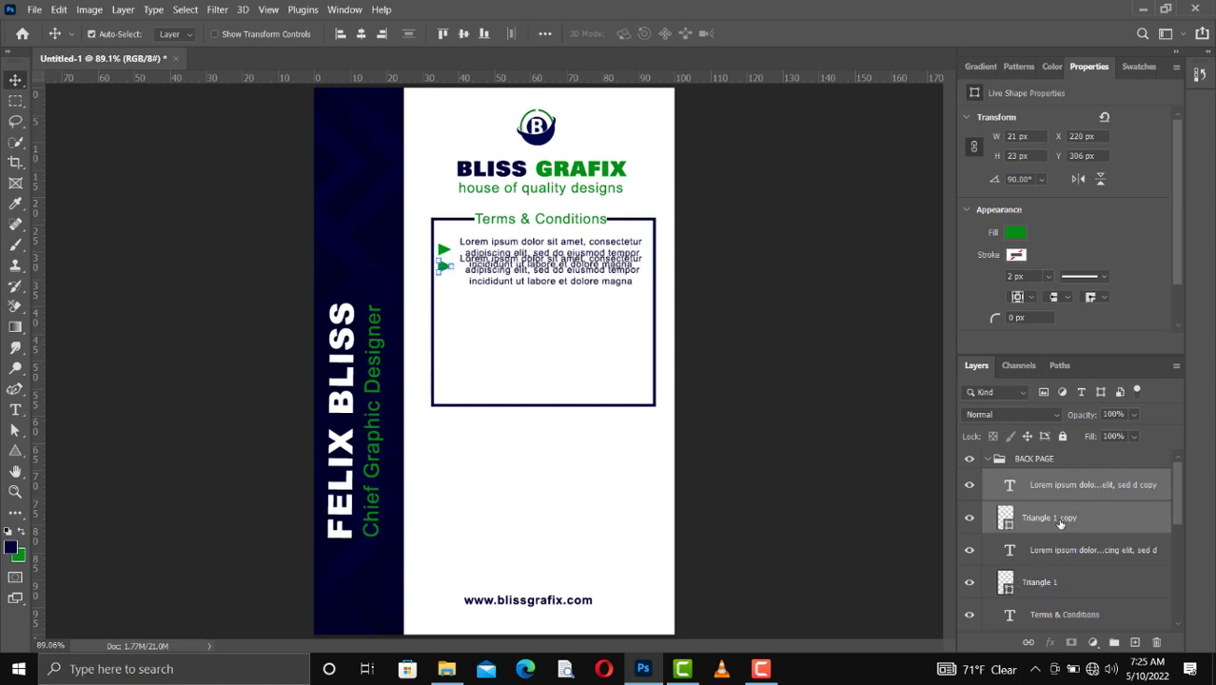
key("shift+Down")
key("shift+Down")
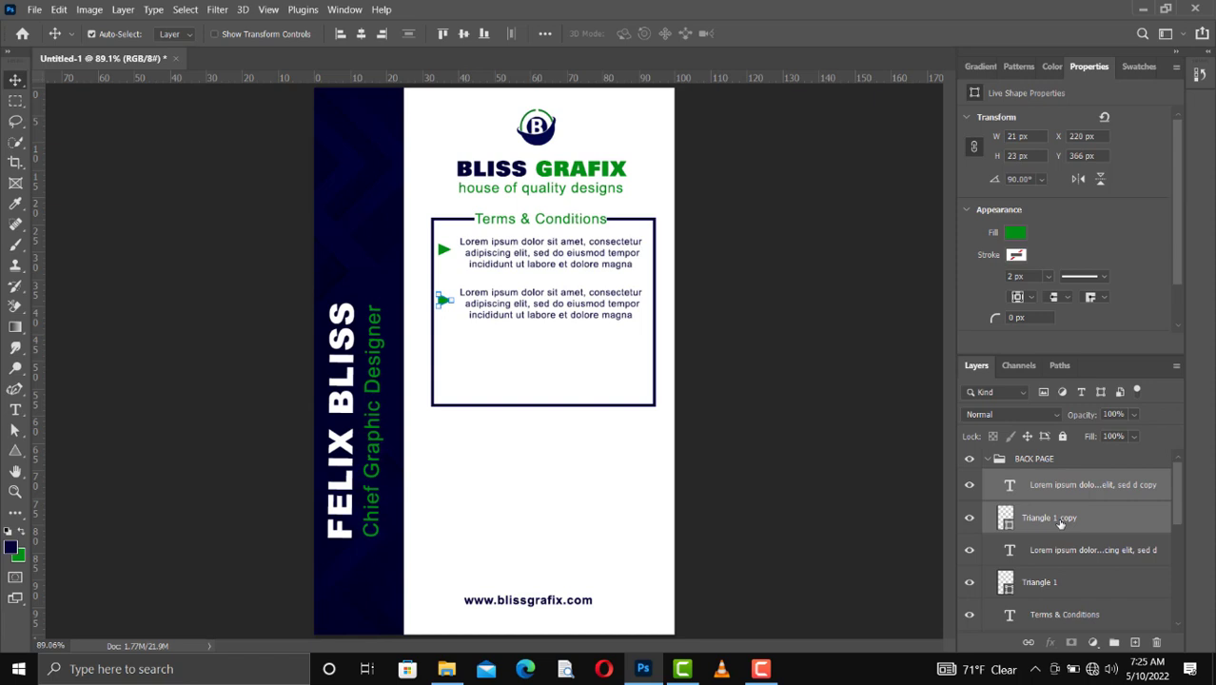
Step: Duplicate the second paragraph and its triangle bullet, placing this third set 90 px further down inside the frame
key("ctrl+j")
key("shift+Down")
key("shift+Down")
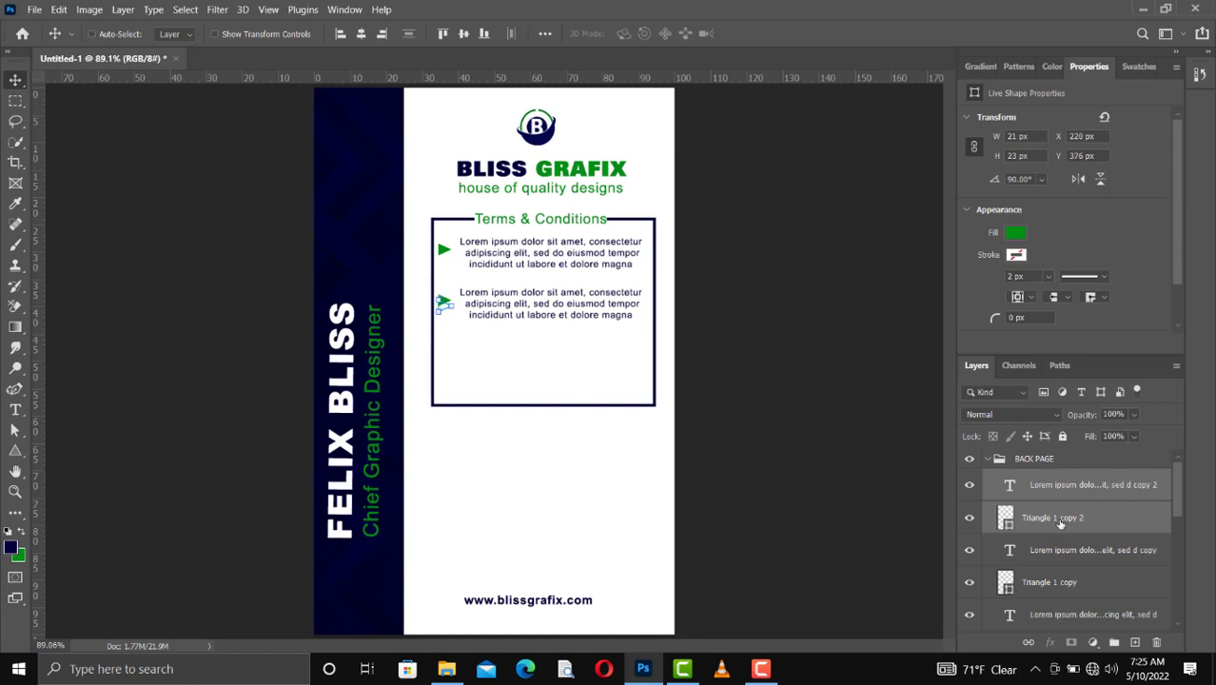
key("shift+Down")
key("shift+Down")
key("shift+Down")
key("shift+Down")
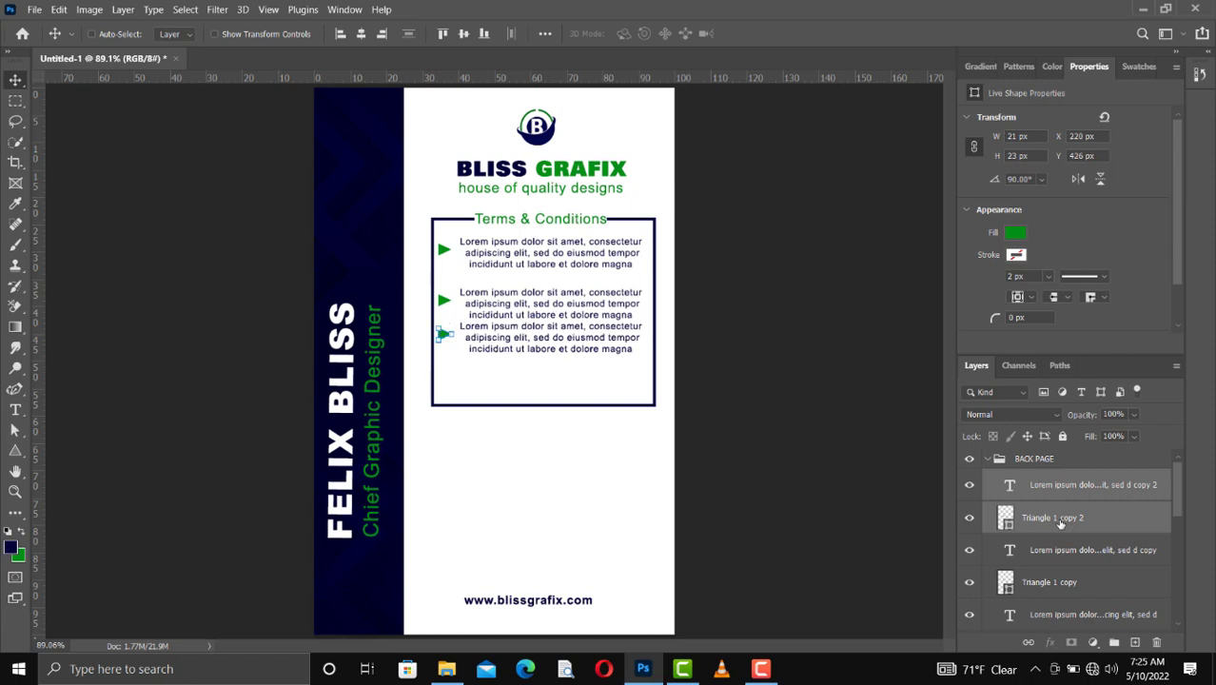
key("shift+Down")
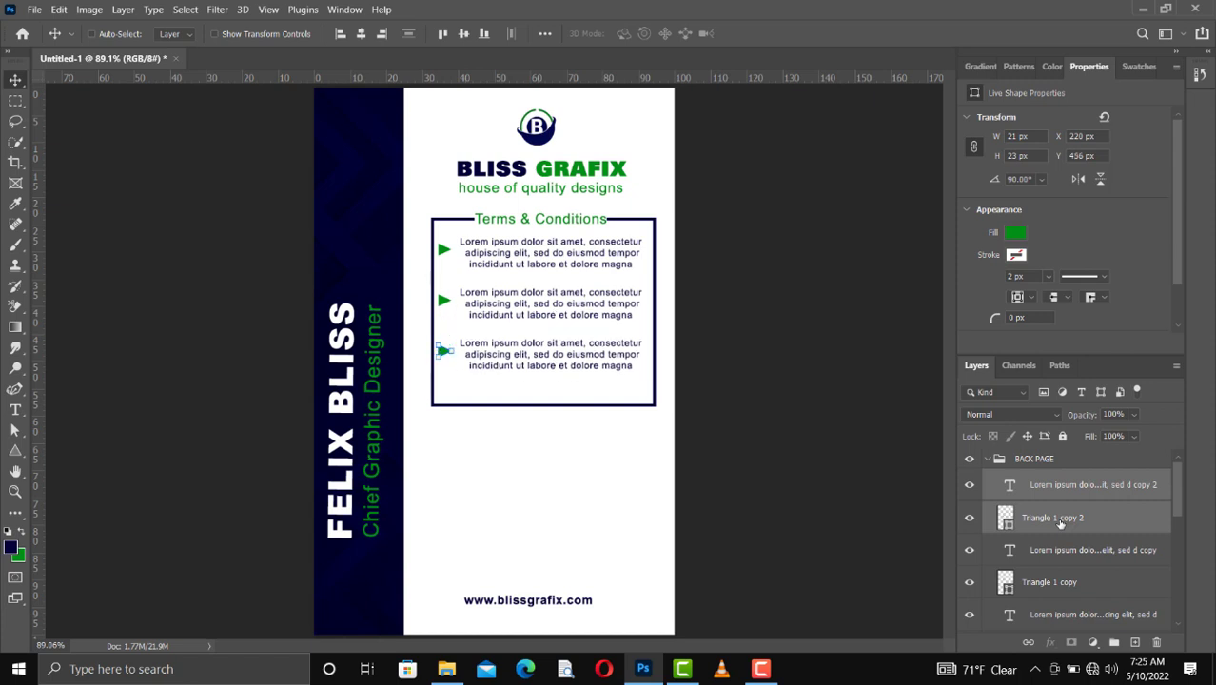
Step: Shorten the Terms & Conditions frame from its lower edge to a height of 290 px, keeping the upper edge in place
left_click(592, 406)
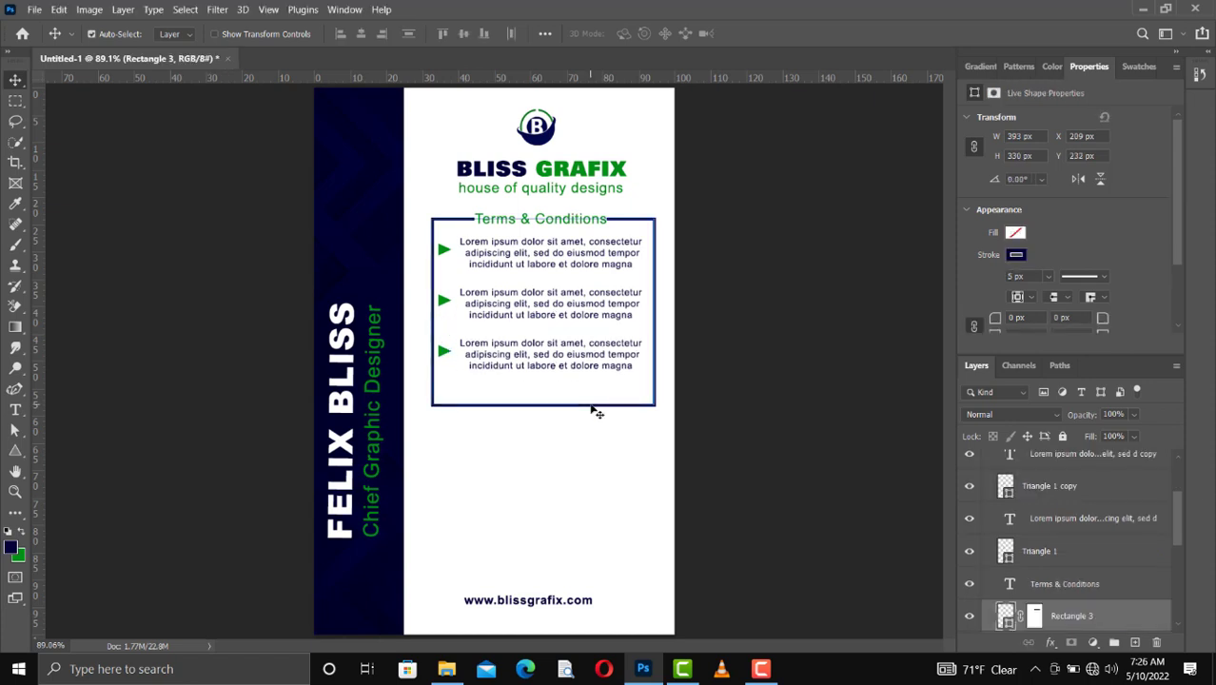
key("ctrl+t")
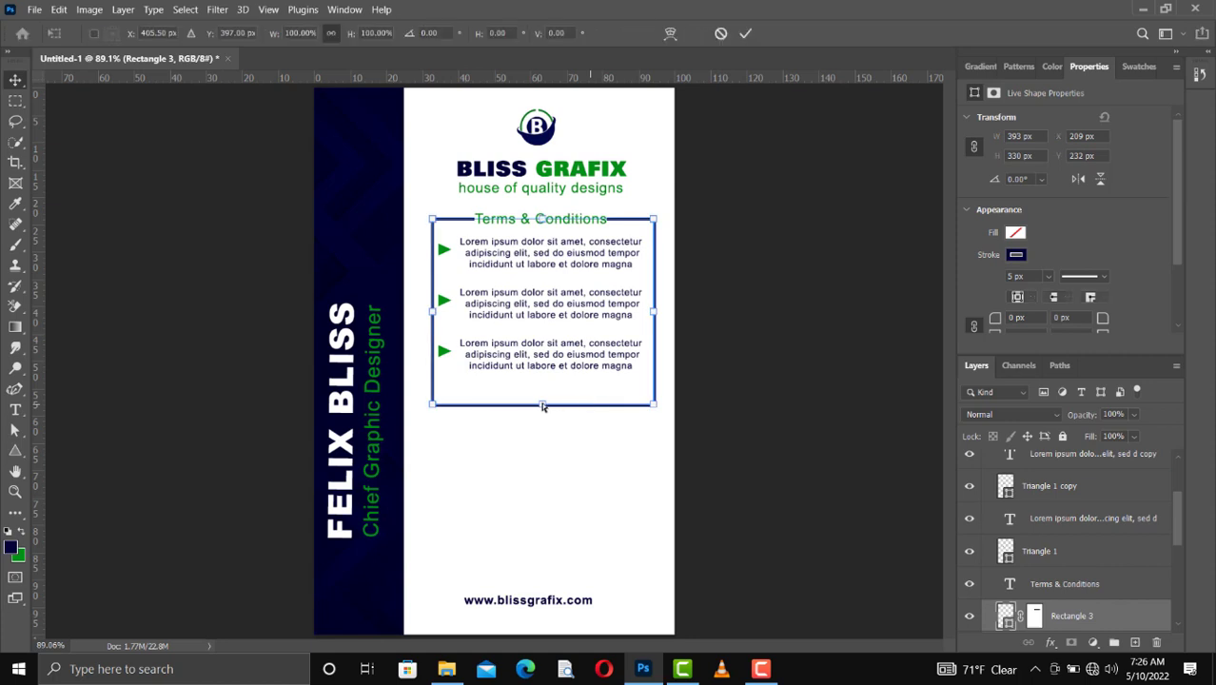
left_click_drag(541, 405, 541, 382)
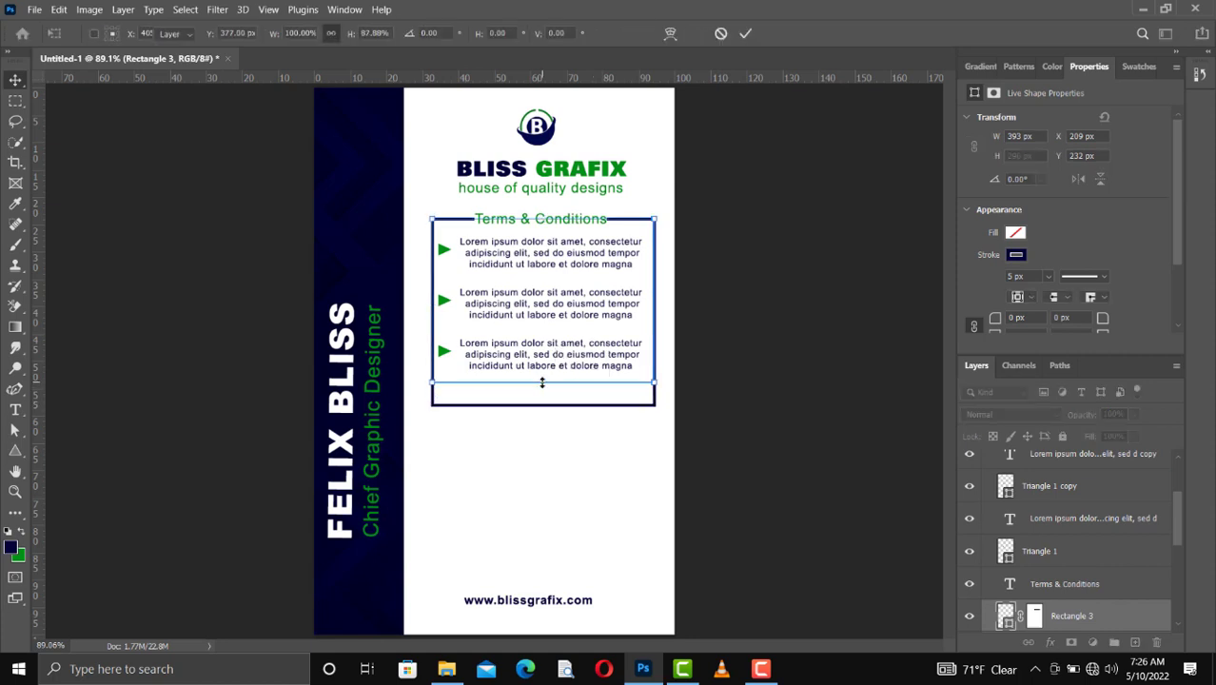
left_click(745, 33)
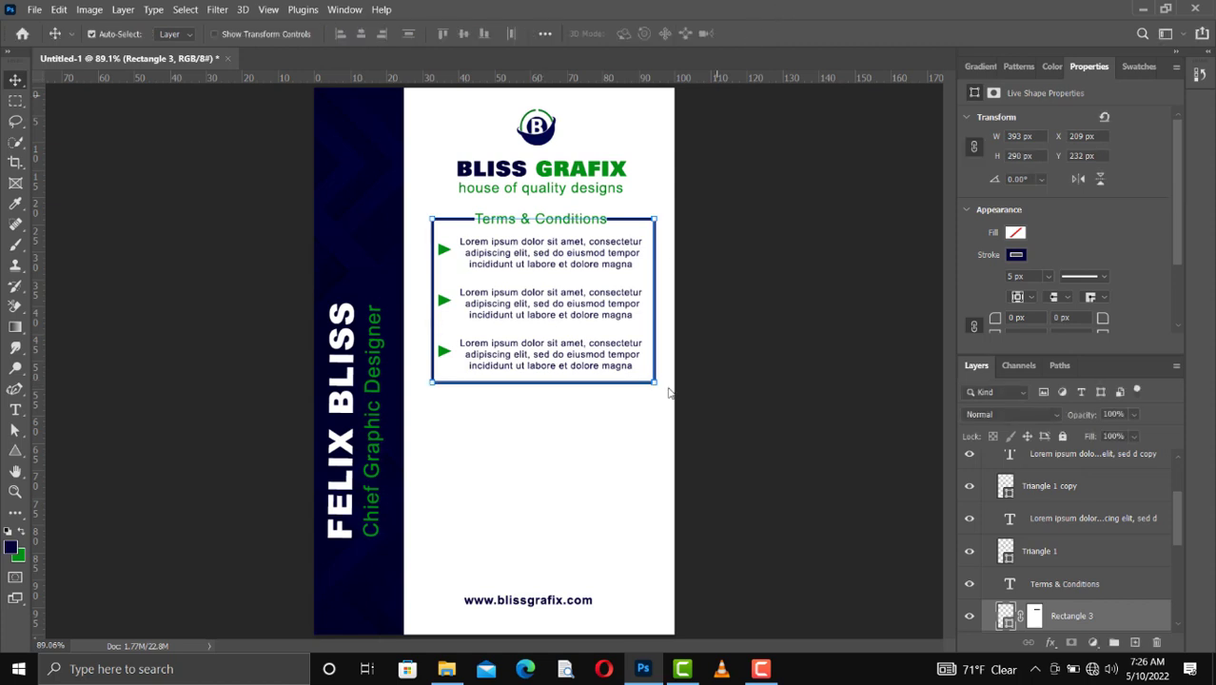
left_click(609, 478)
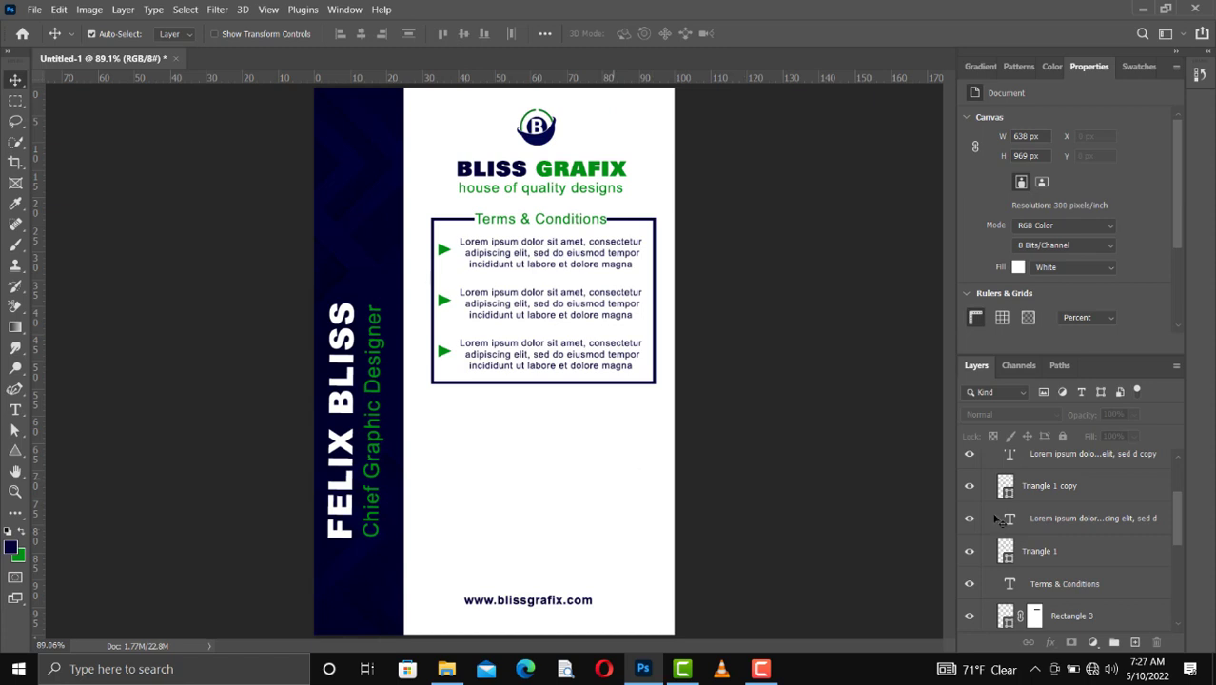
Step: Group the three bulleted paragraphs, the "Terms & Conditions" heading and the frame layer within BACK PAGE
scroll(1113, 505, "up", 3)
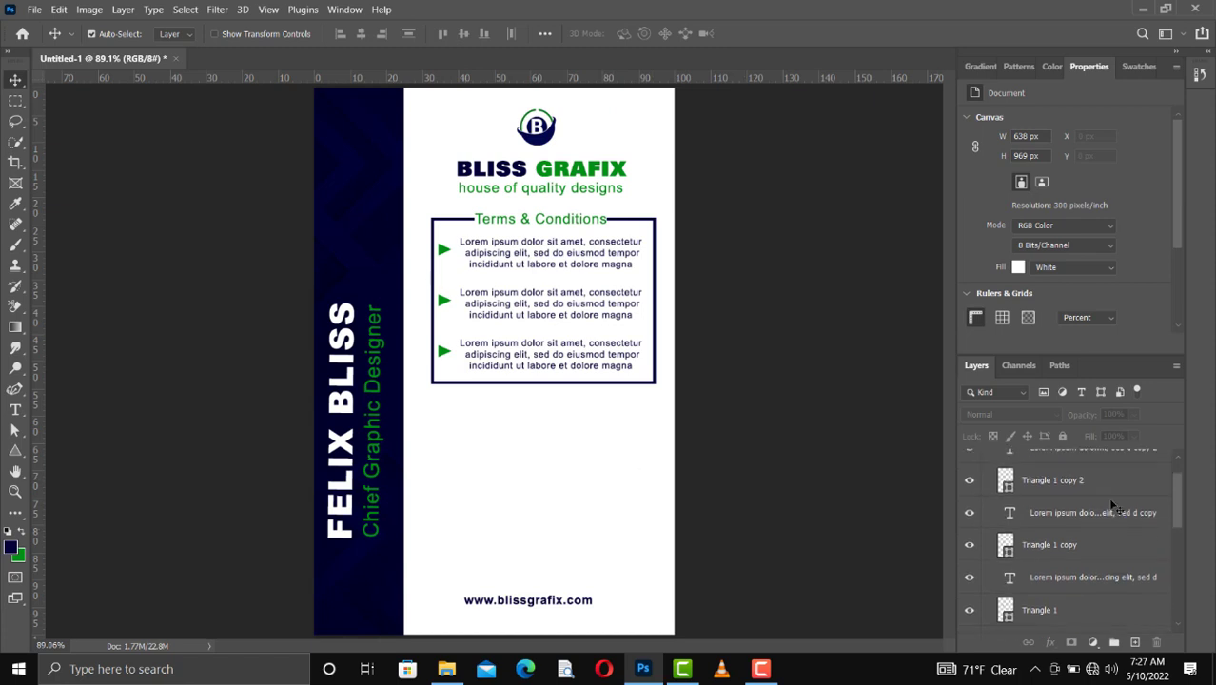
left_click(1081, 487)
scroll(1085, 504, "down", 5)
left_click(1089, 533, "shift")
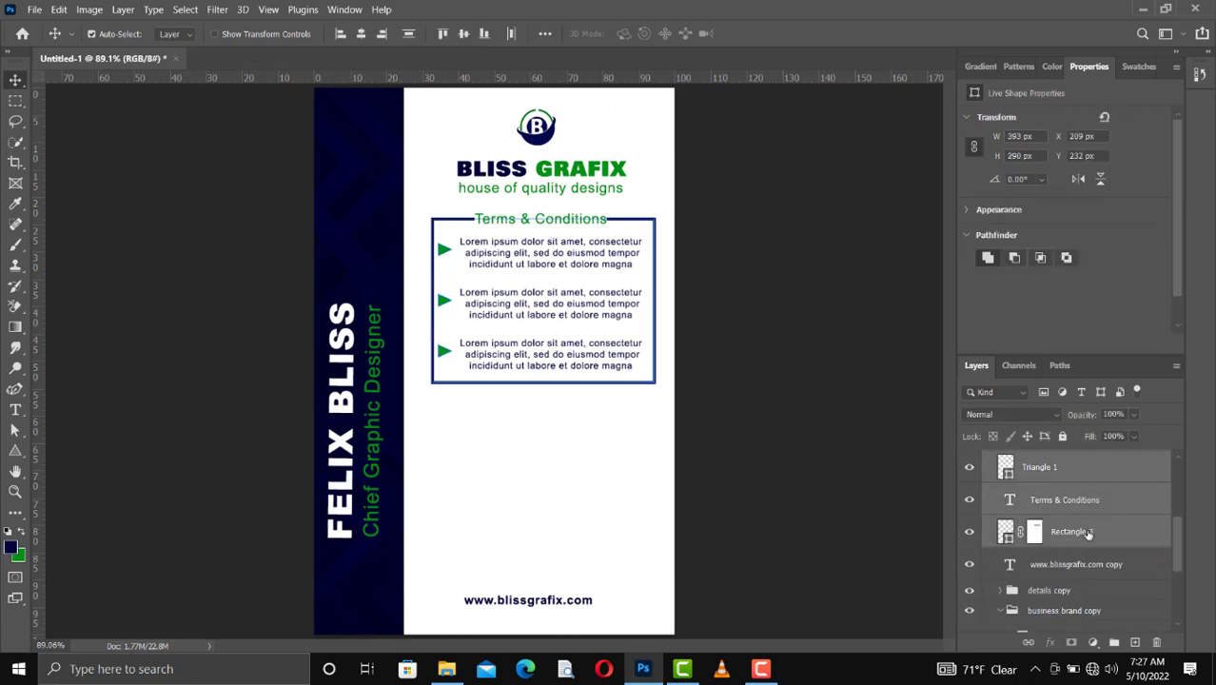
key("ctrl+g")
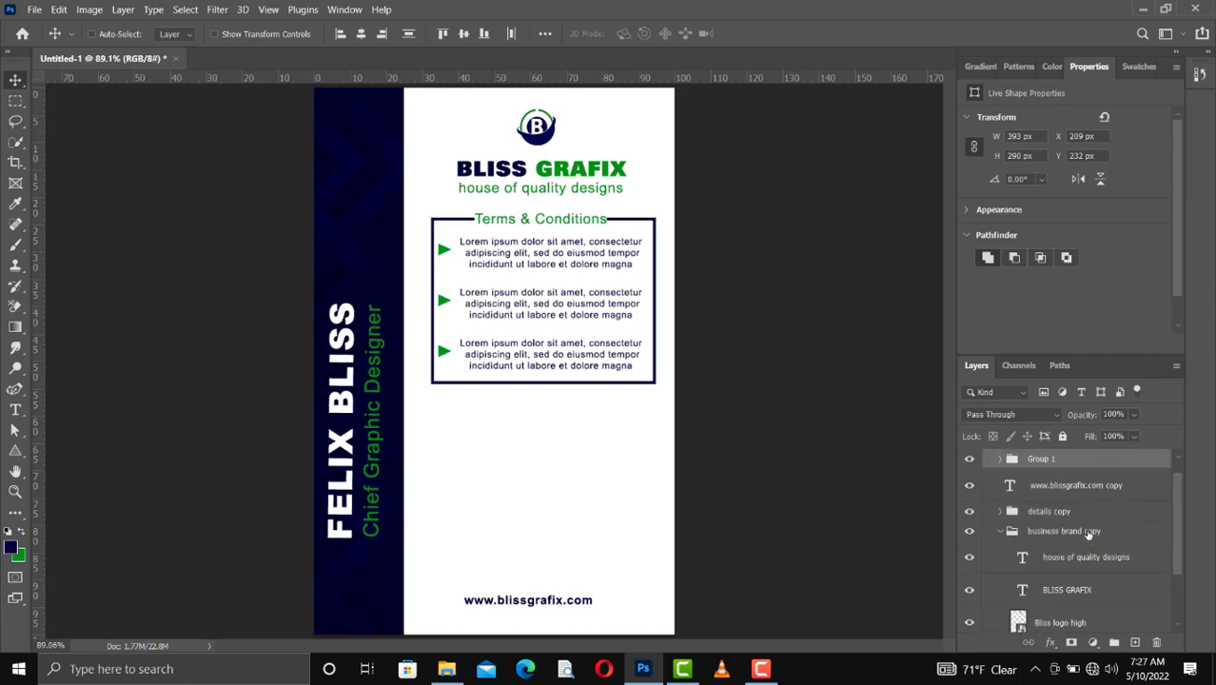
Step: Rename the new Terms & Conditions layer group as "T&C"
scroll(1063, 492, "up", 1)
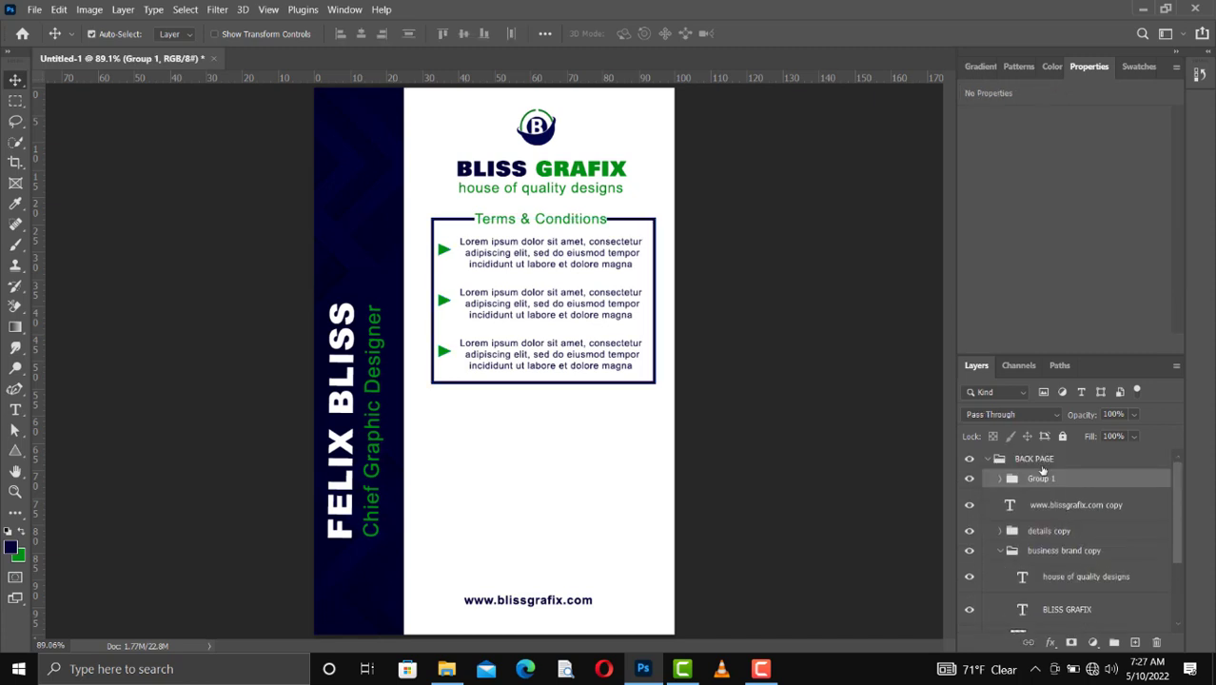
double_click(1041, 479)
type("T&C")
key("Return")
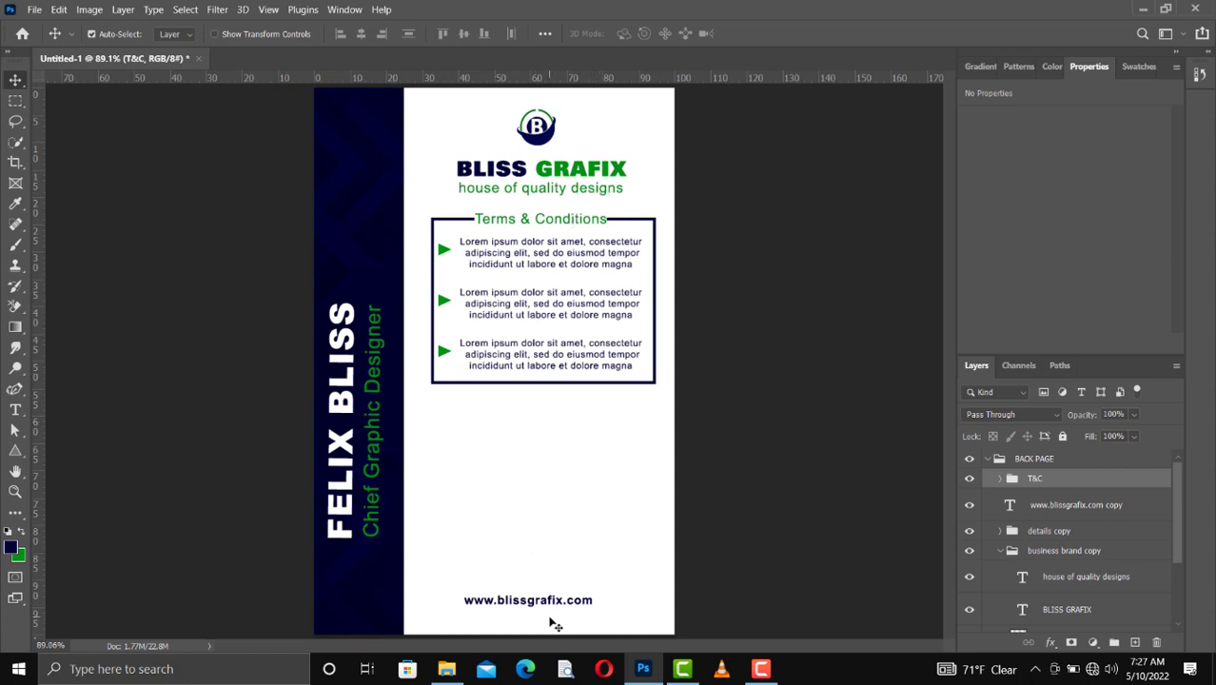
left_click(537, 606)
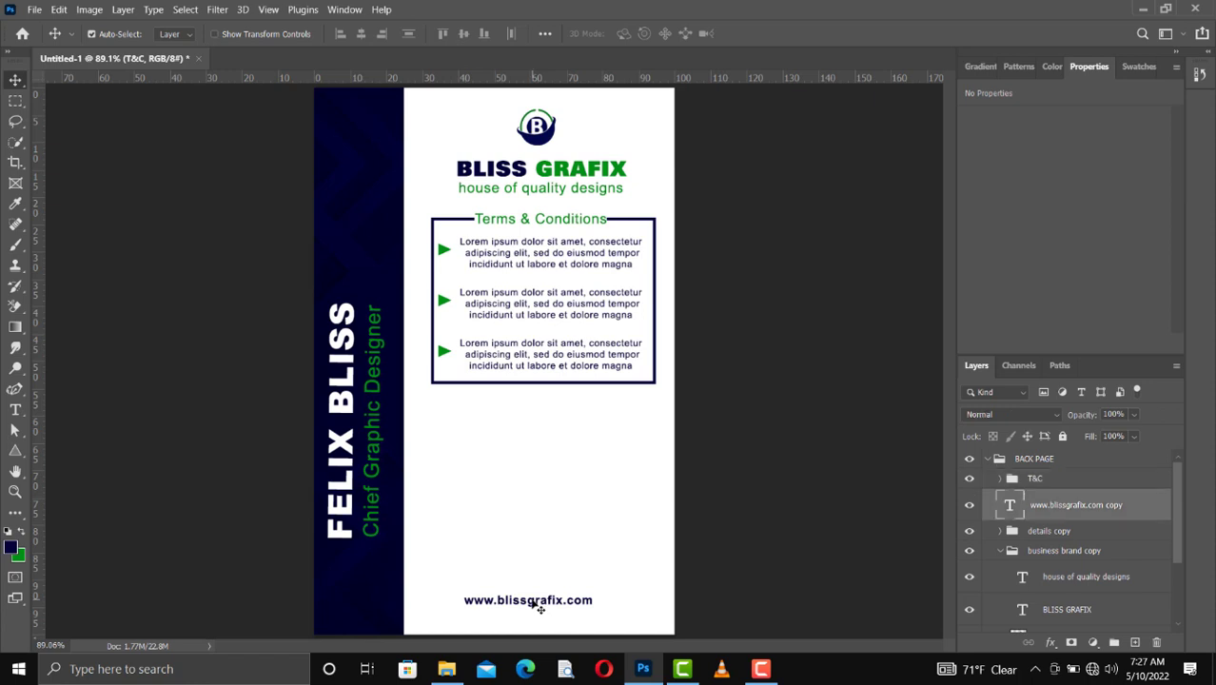
key("ctrl+j")
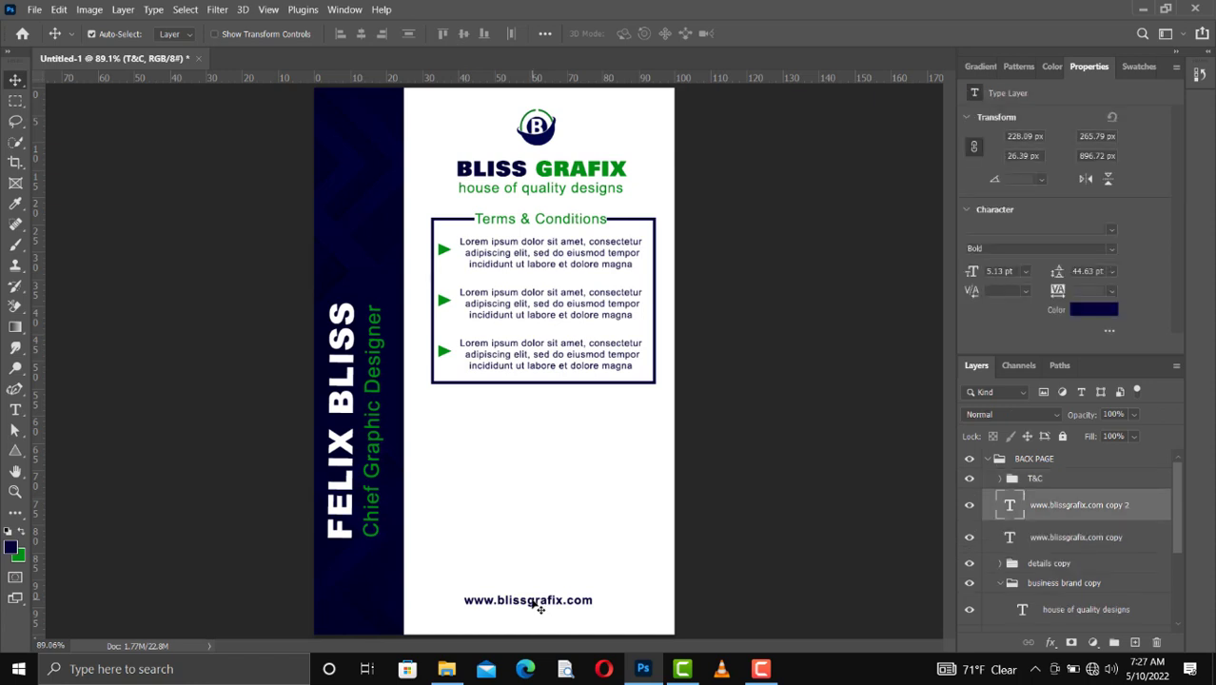
left_click_drag(538, 605, 532, 463)
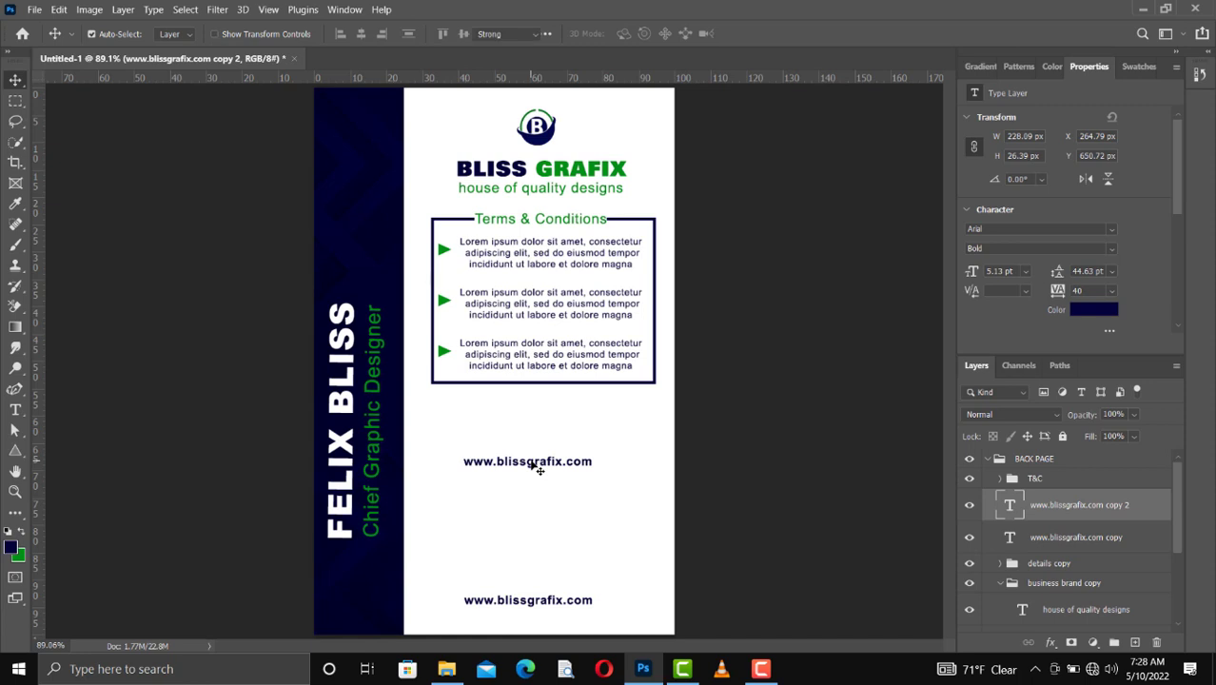
Step: Replace the copied website text below the frame with "Contact:" followed by the phone number
double_click(538, 466)
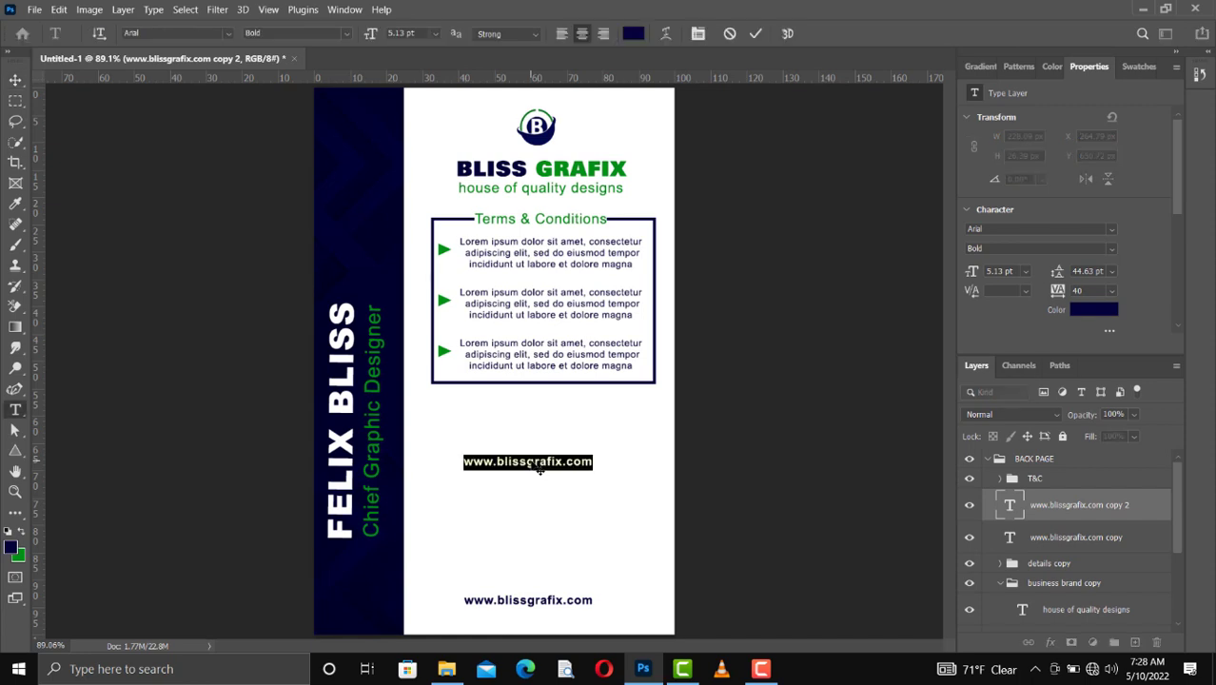
left_click(538, 466)
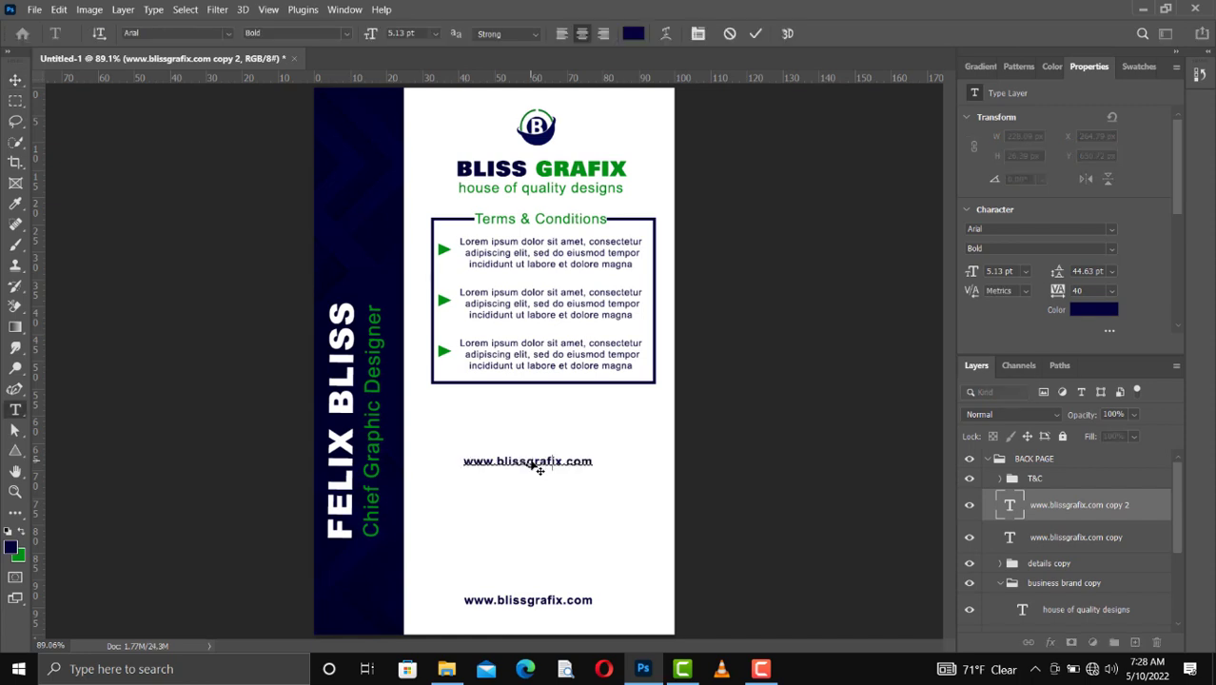
key("ctrl+a")
type("Contact")
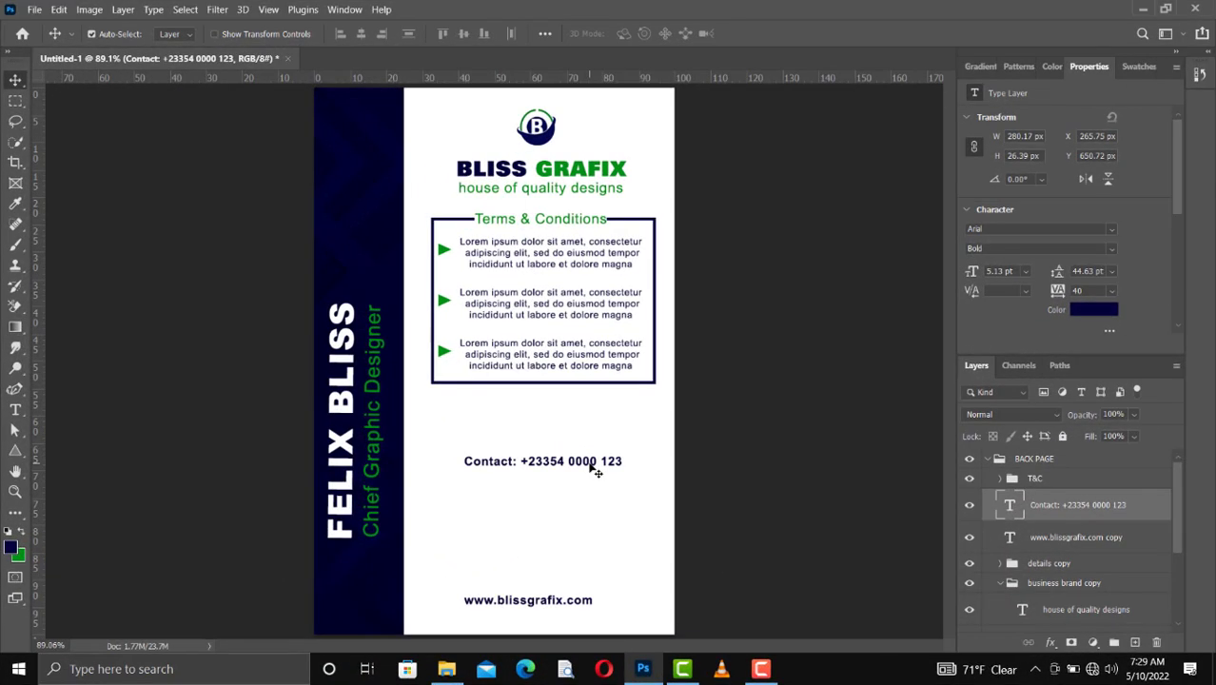
Step: Regroup the phone number in the contact line so that it ends in blocks of three and four digits
double_click(592, 464)
left_click(596, 461)
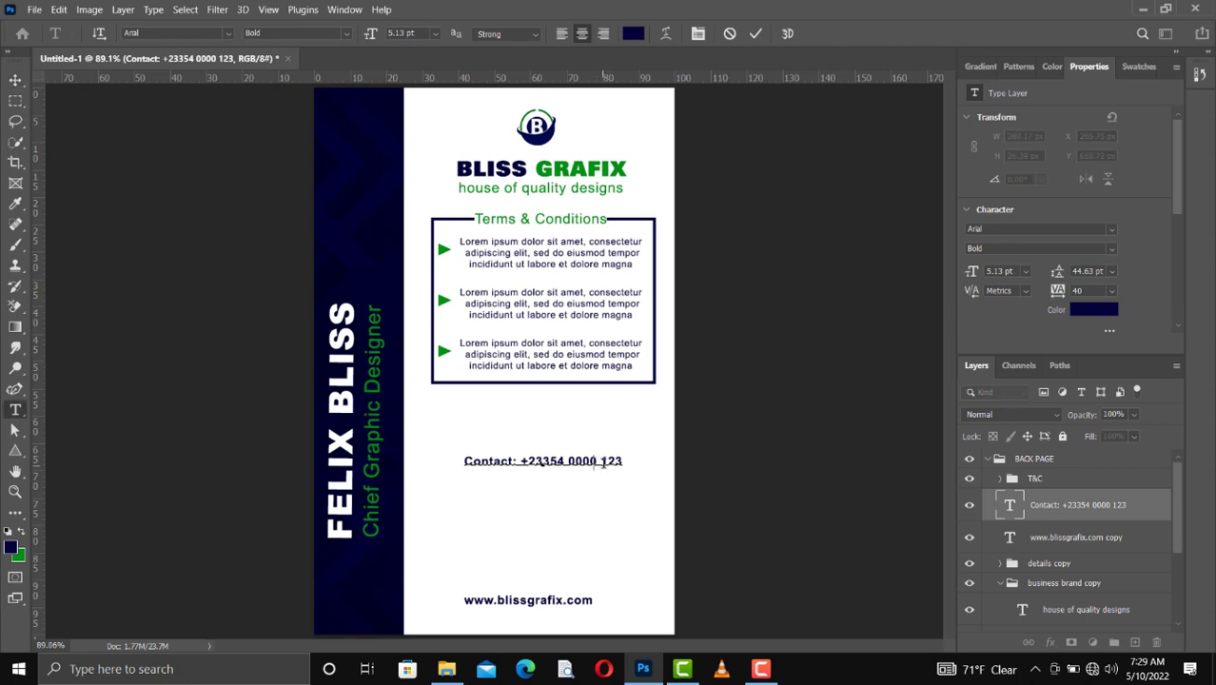
key("BackSpace")
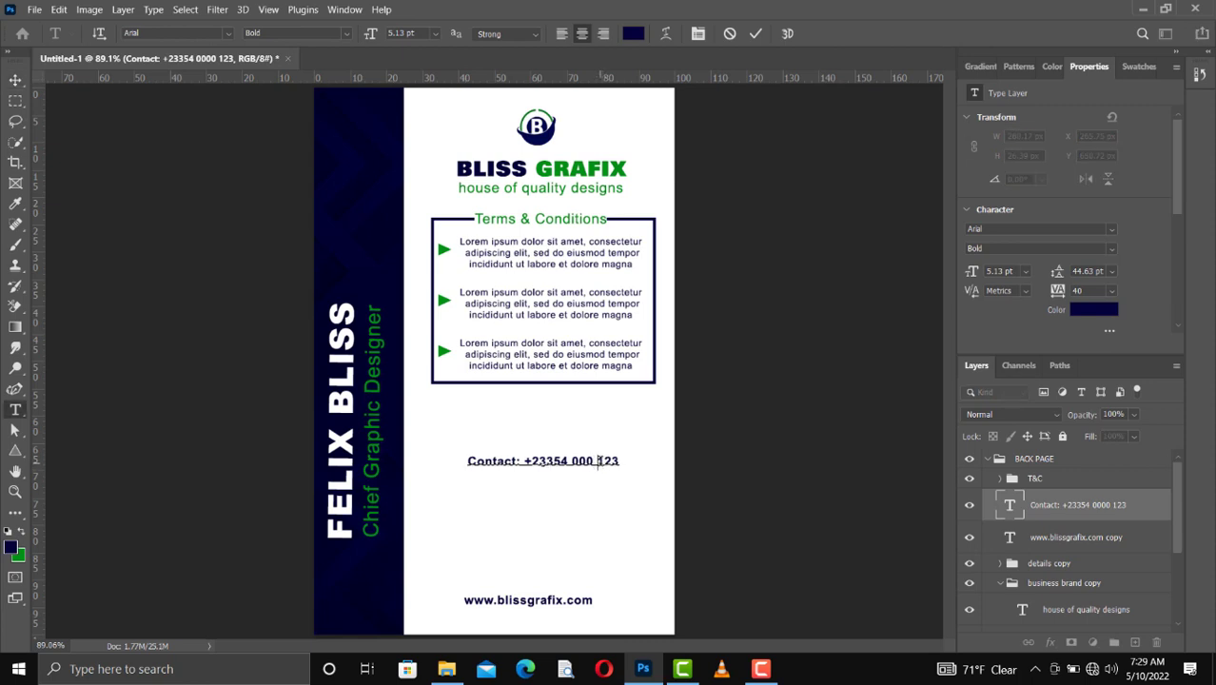
type("0")
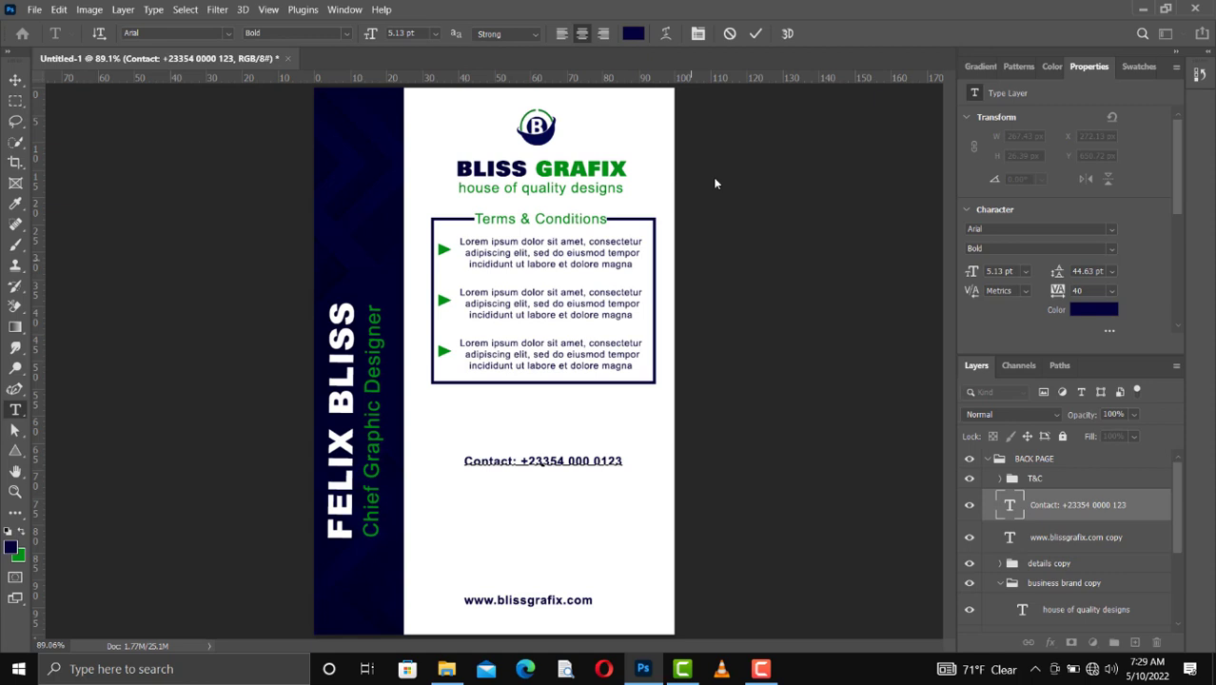
left_click(758, 33)
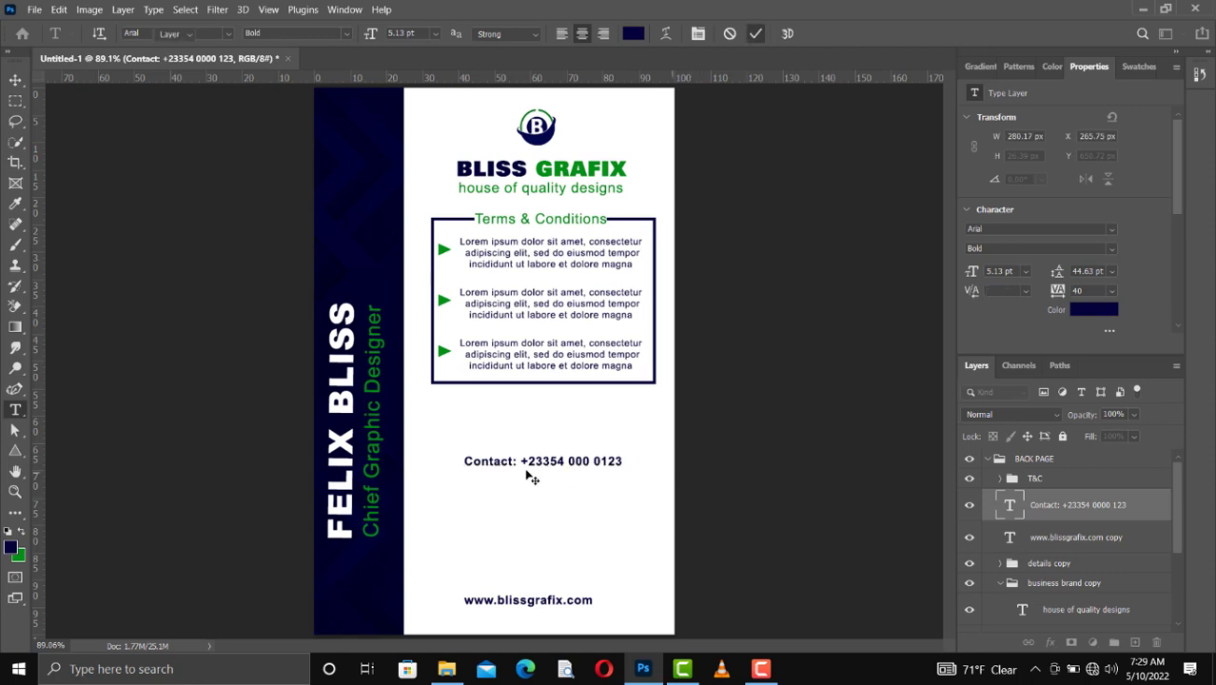
key("v")
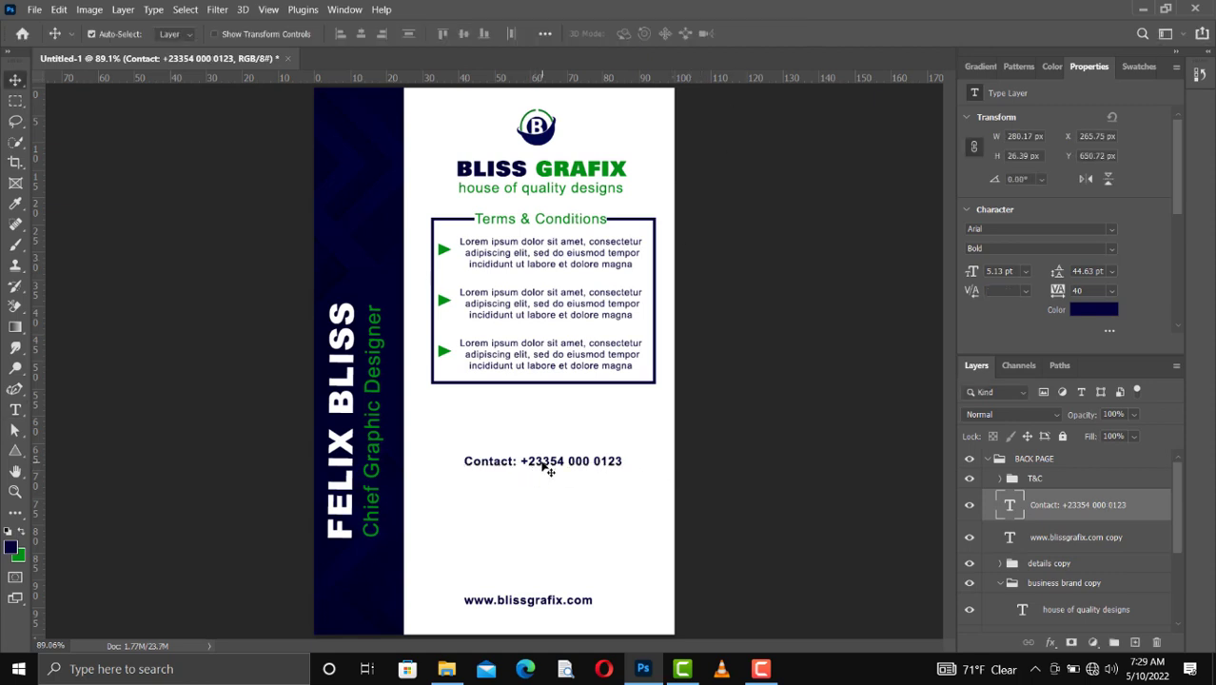
Step: Duplicate the contact line directly below itself and change the copy's text to "Joined Date: 05/04/2021"
left_click_drag(552, 468, 548, 486, "alt")
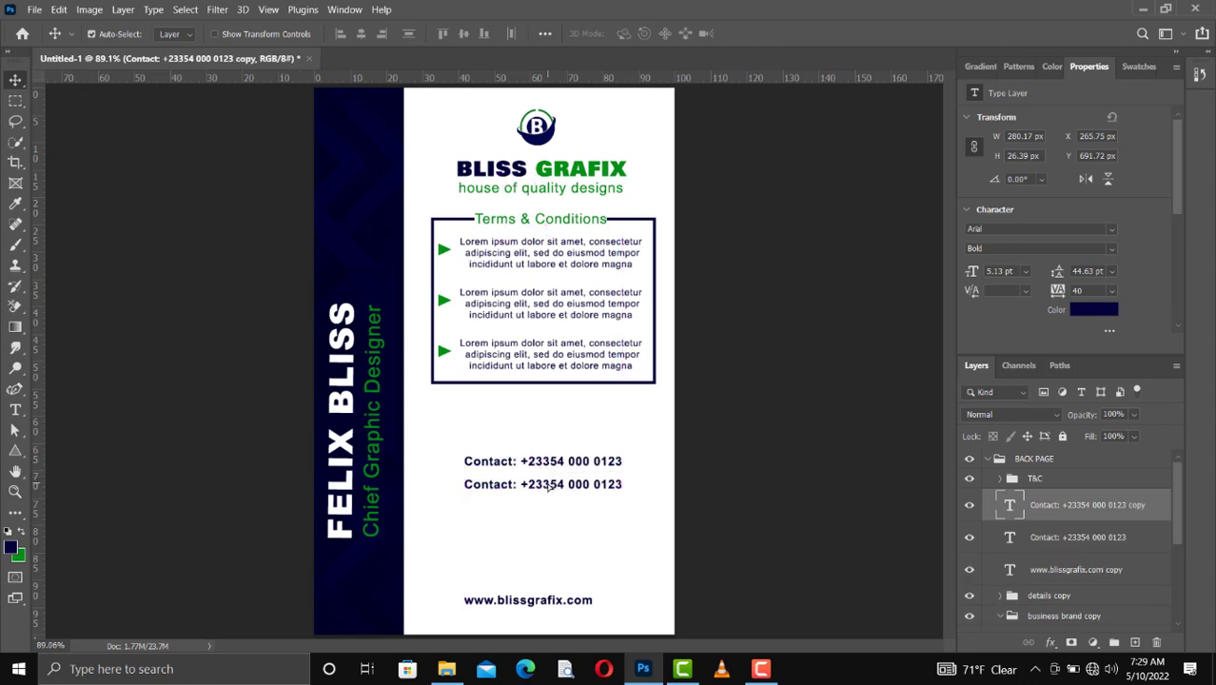
double_click(555, 490)
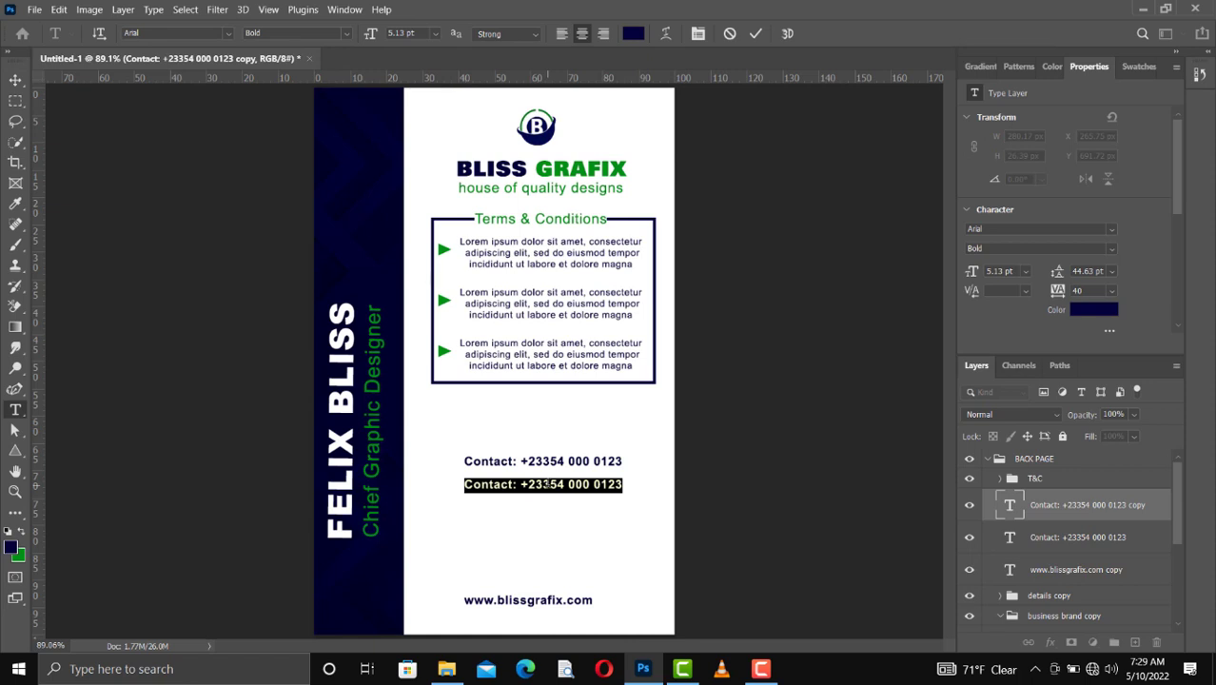
left_click(547, 485)
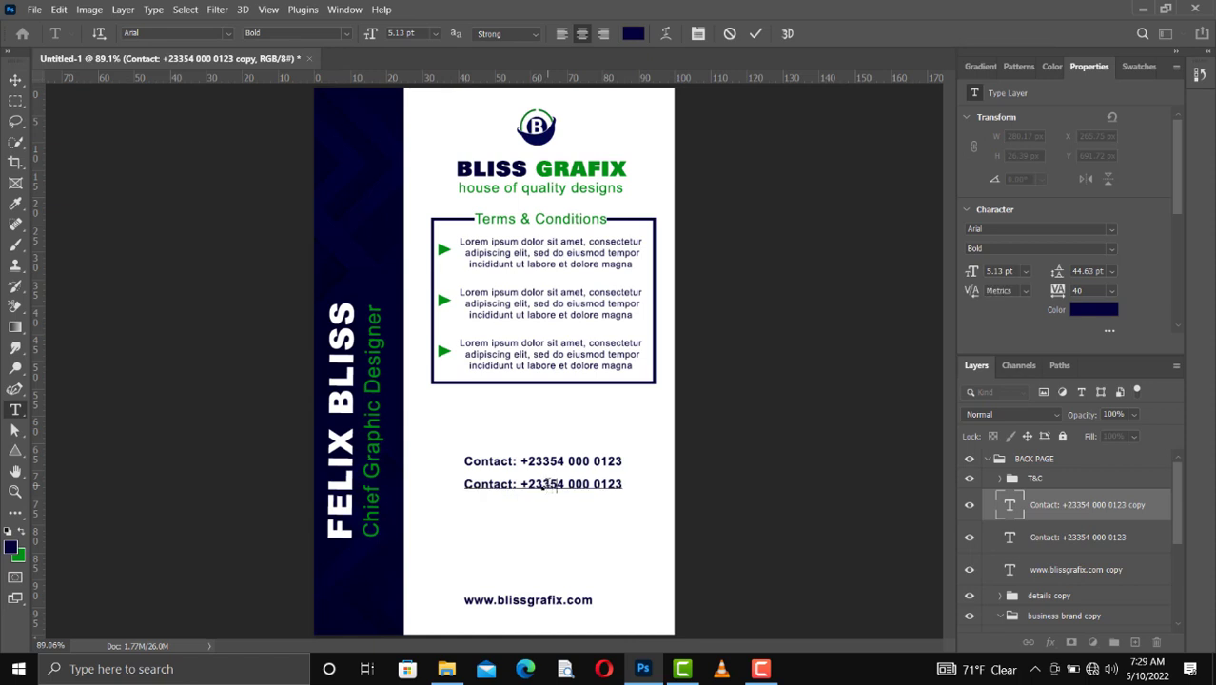
key("ctrl+a")
type("Joined")
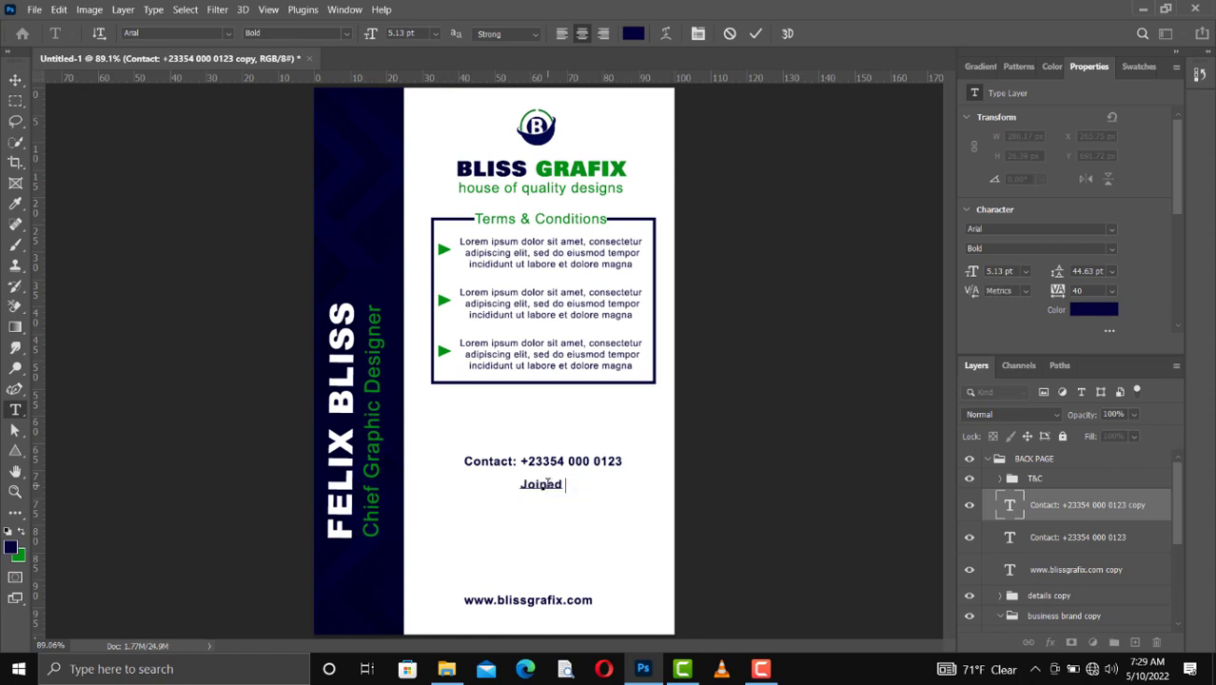
type(" Date: 05/04/2021")
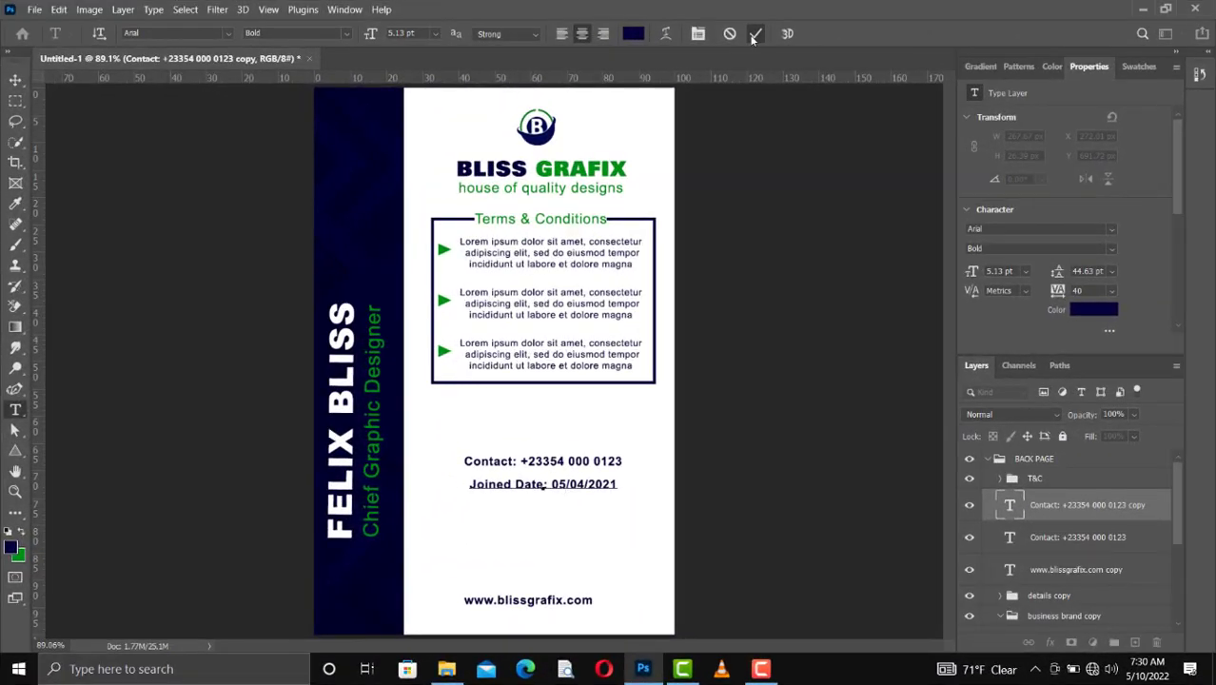
left_click(752, 36)
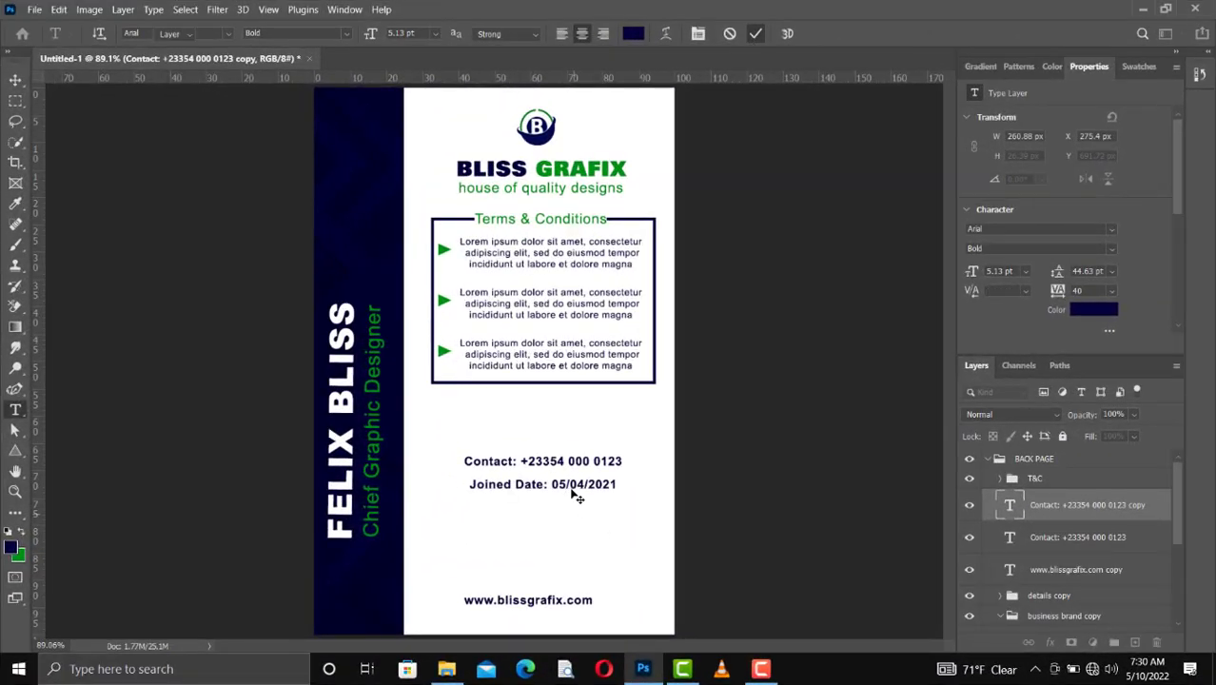
Step: Nudge the "Joined Date" line up 6 px, closer to the contact line
key("v")
key("Up")
key("Up")
key("Up")
key("Up")
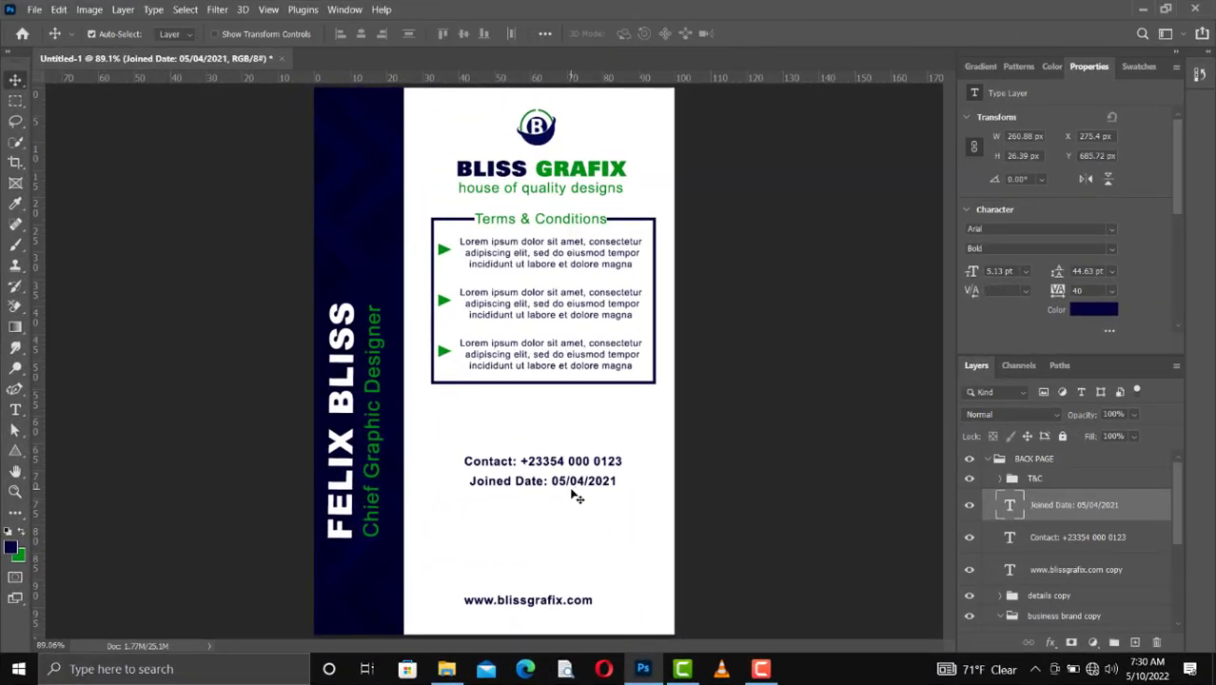
Step: Duplicate the "Joined Date" line and move the copy 30 px down
left_click_drag(577, 495, 586, 496)
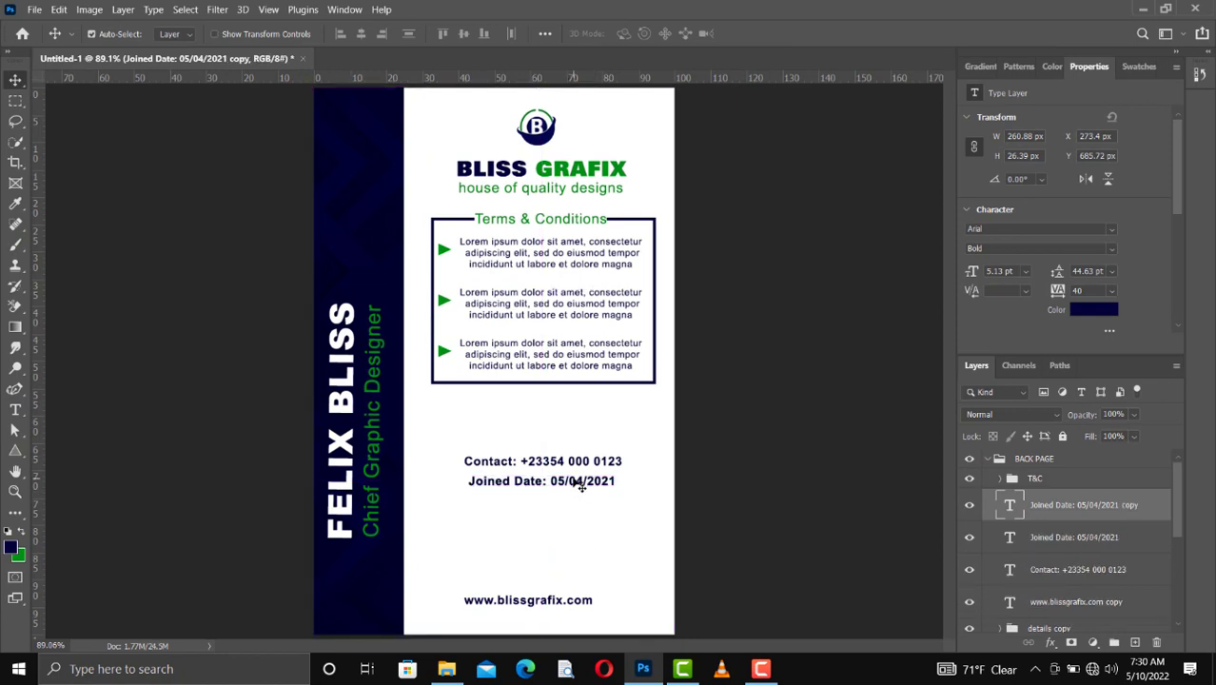
key("shift+Down")
key("shift+Down")
key("shift+Down")
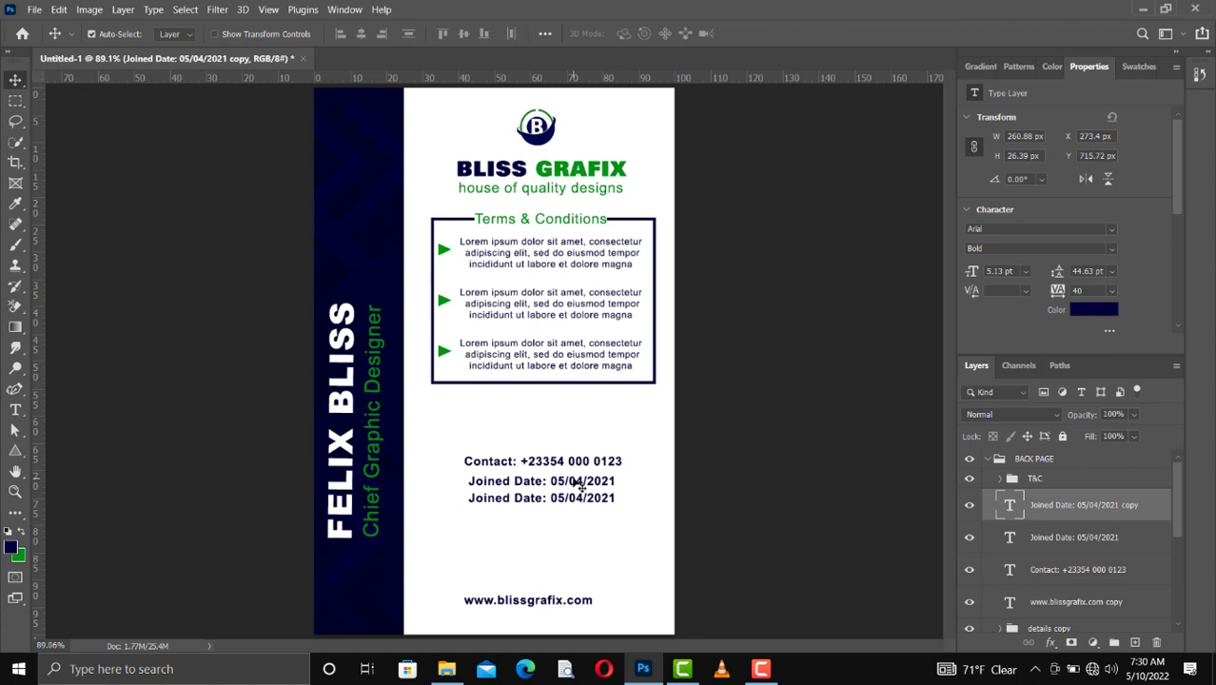
Step: Change the lower "Joined Date" copy to read "Expiry Date: 05/04/2026"
double_click(514, 498)
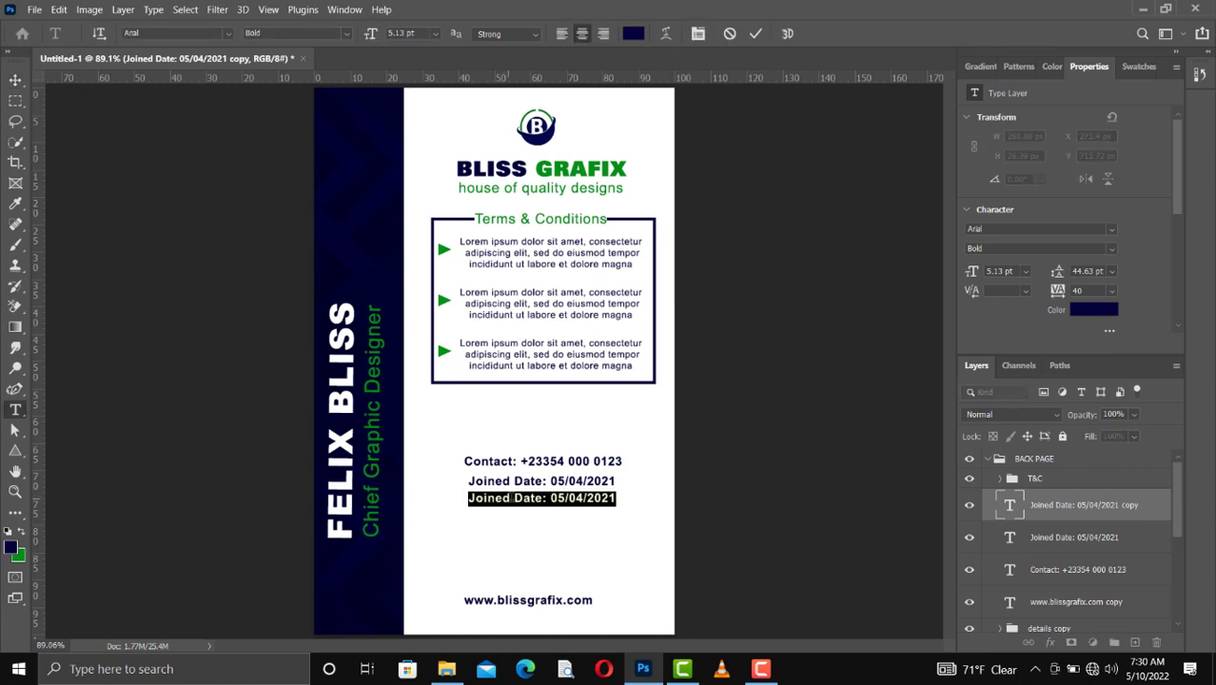
left_click_drag(511, 498, 460, 497)
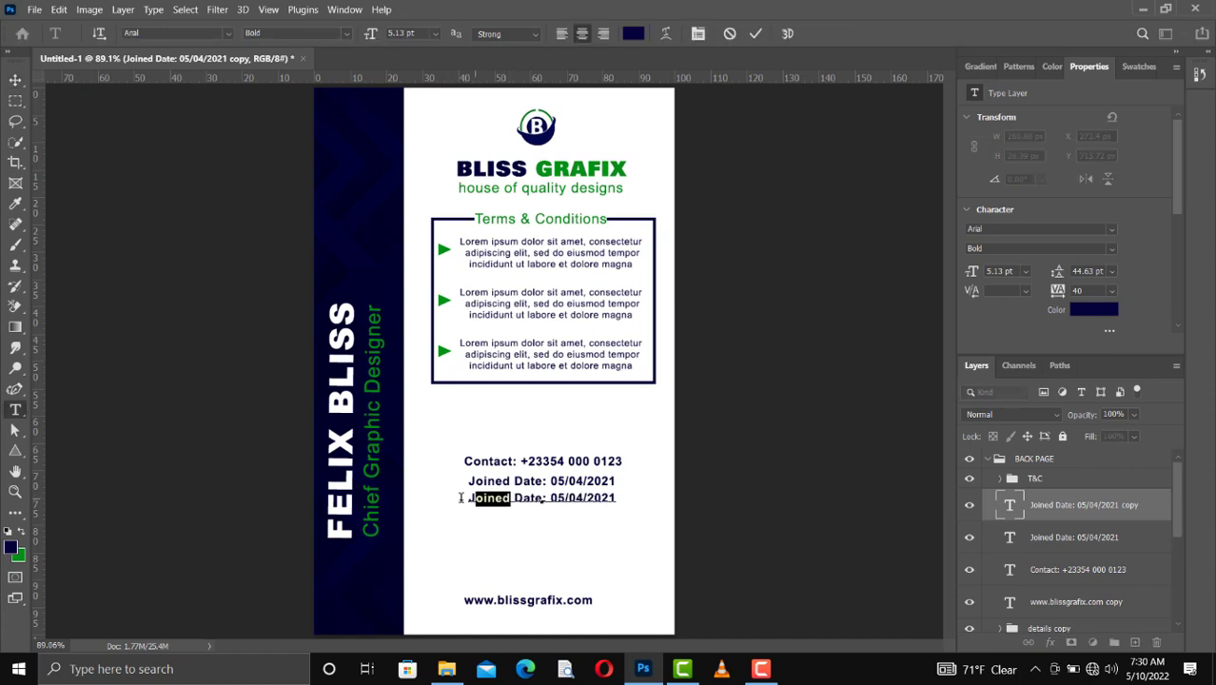
type("E")
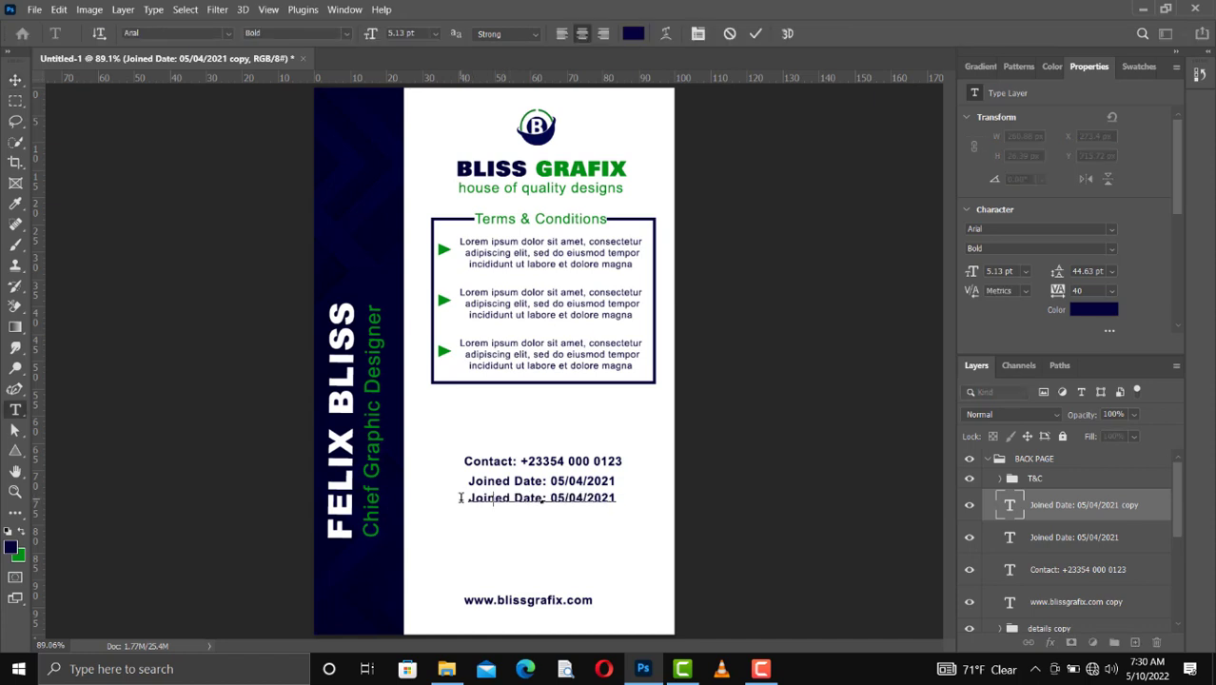
type("xpiry")
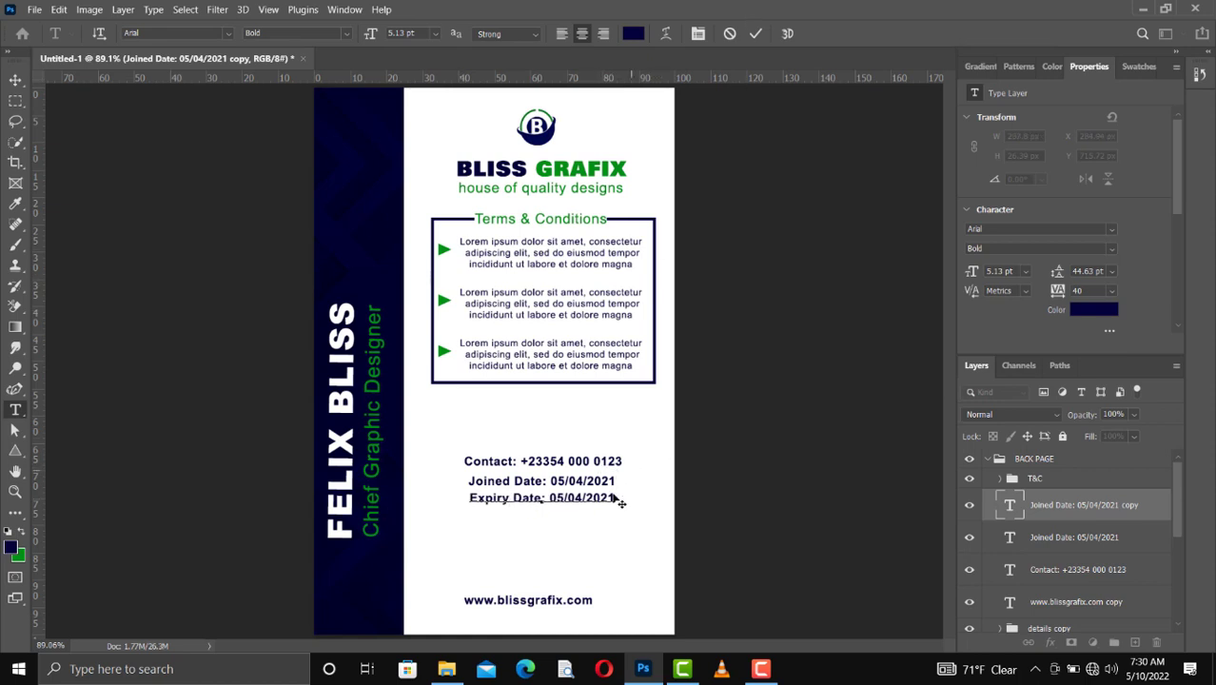
left_click(615, 497)
key("BackSpace")
type("6")
key("ctrl+Return")
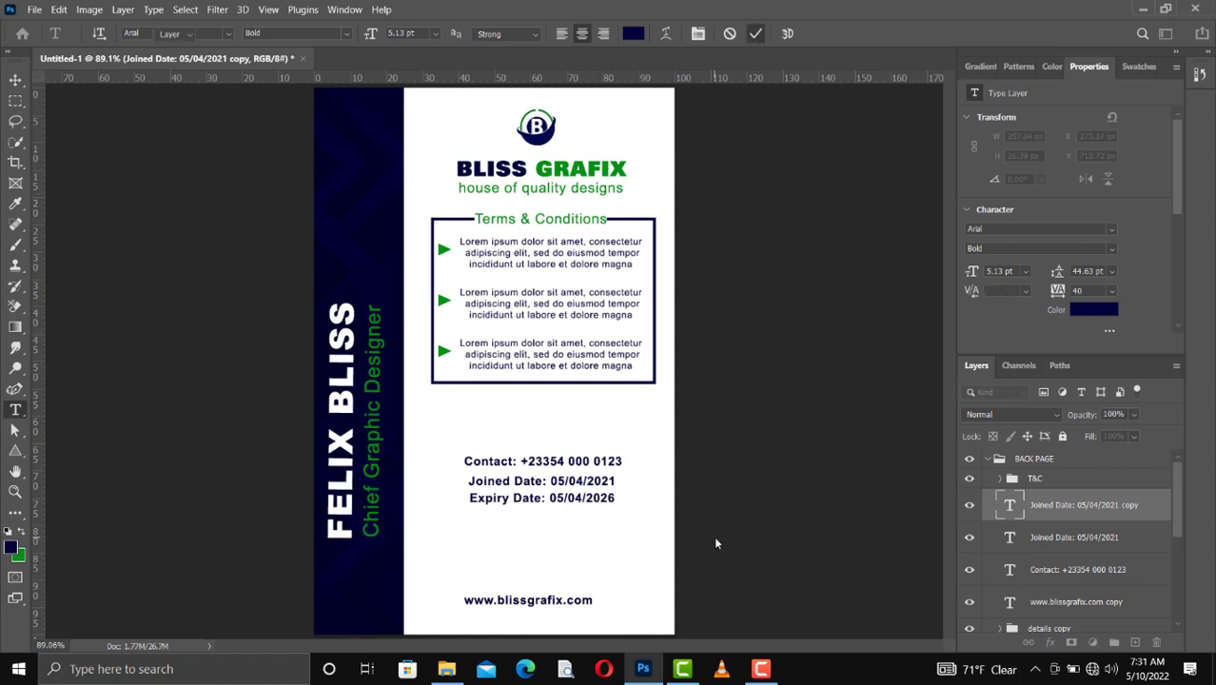
key("v")
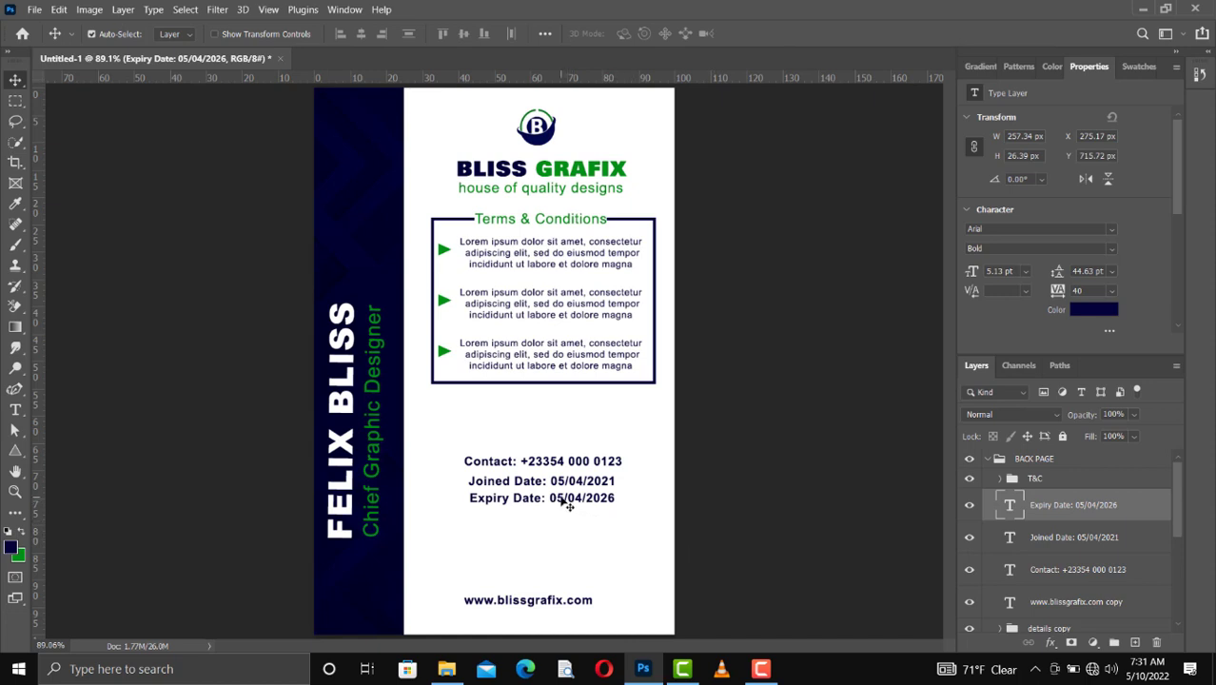
Step: Duplicate the "Expiry Date" line to just above the website and replace it with the postal address, with the country on its own line
key("ctrl+j")
left_click_drag(568, 505, 560, 571)
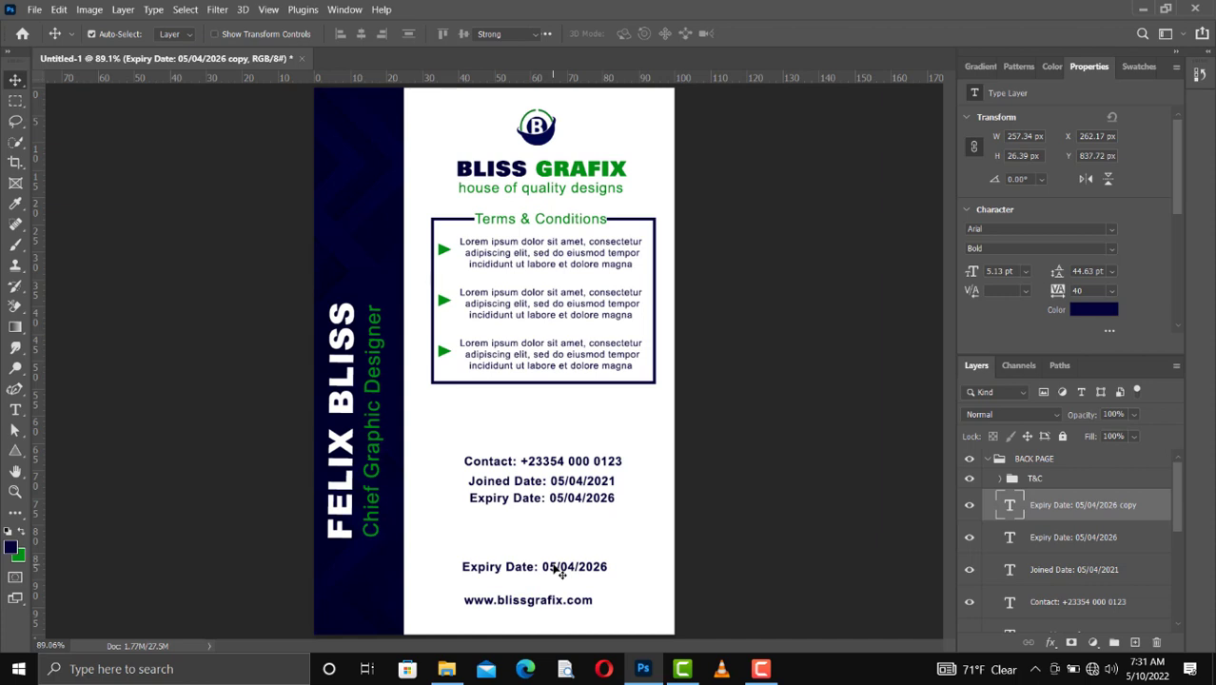
double_click(561, 571)
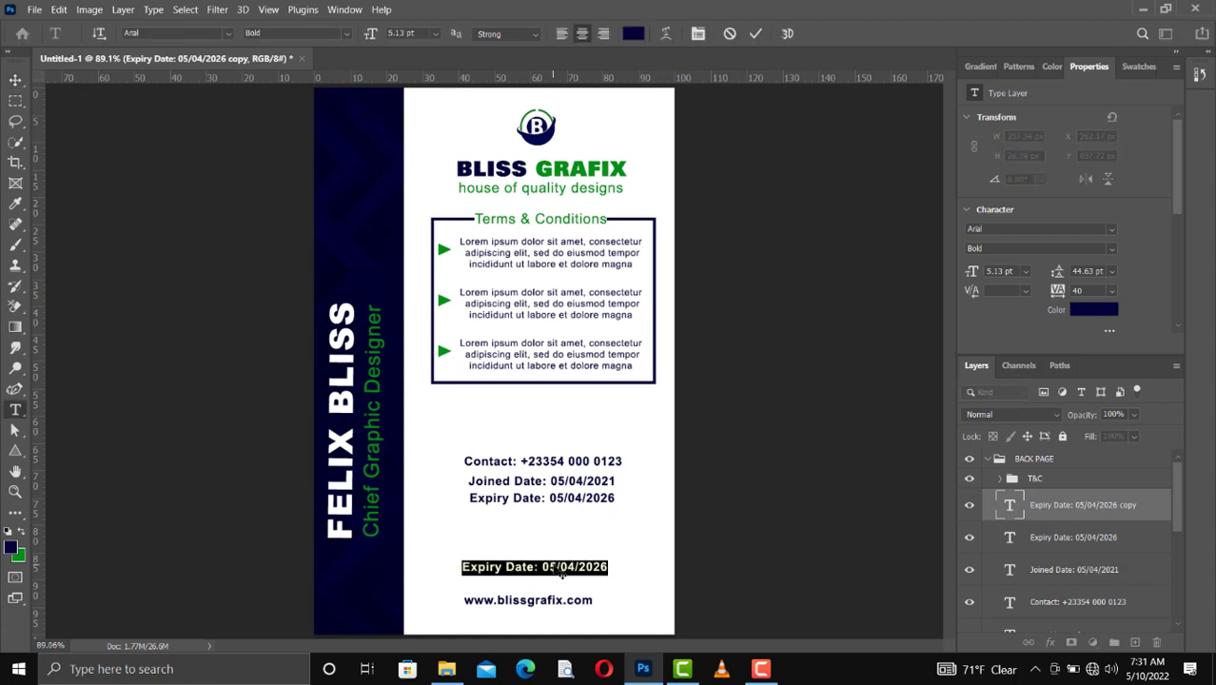
left_click(558, 569)
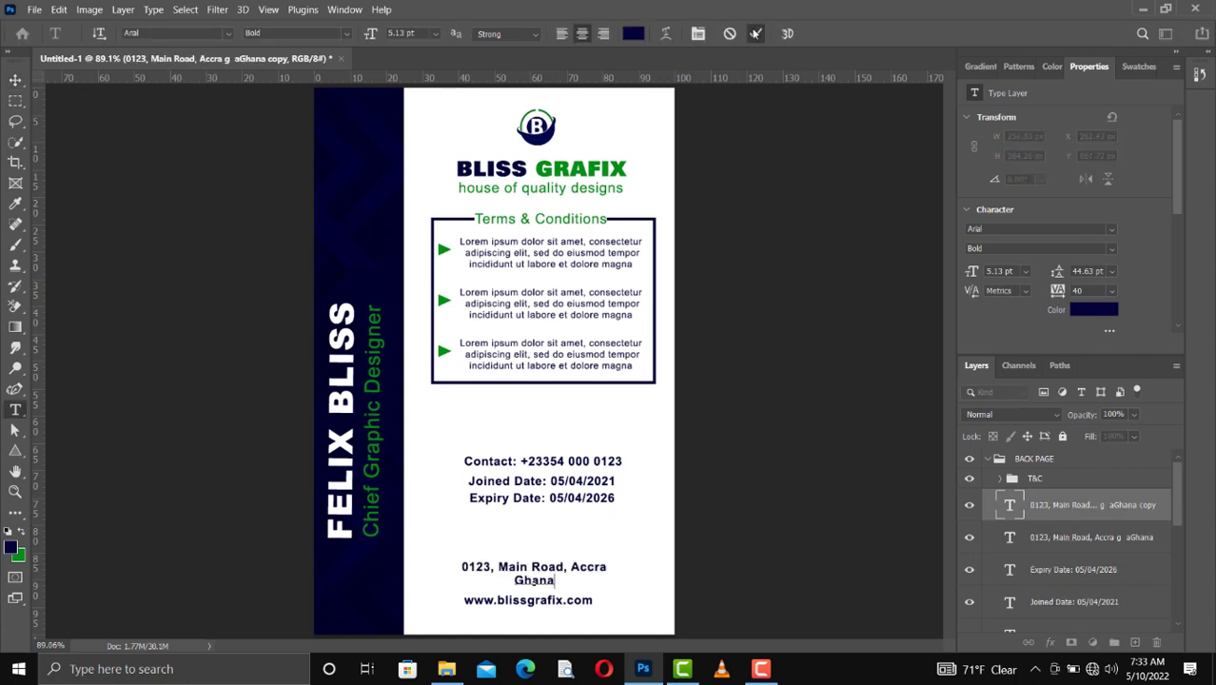
left_click(755, 35)
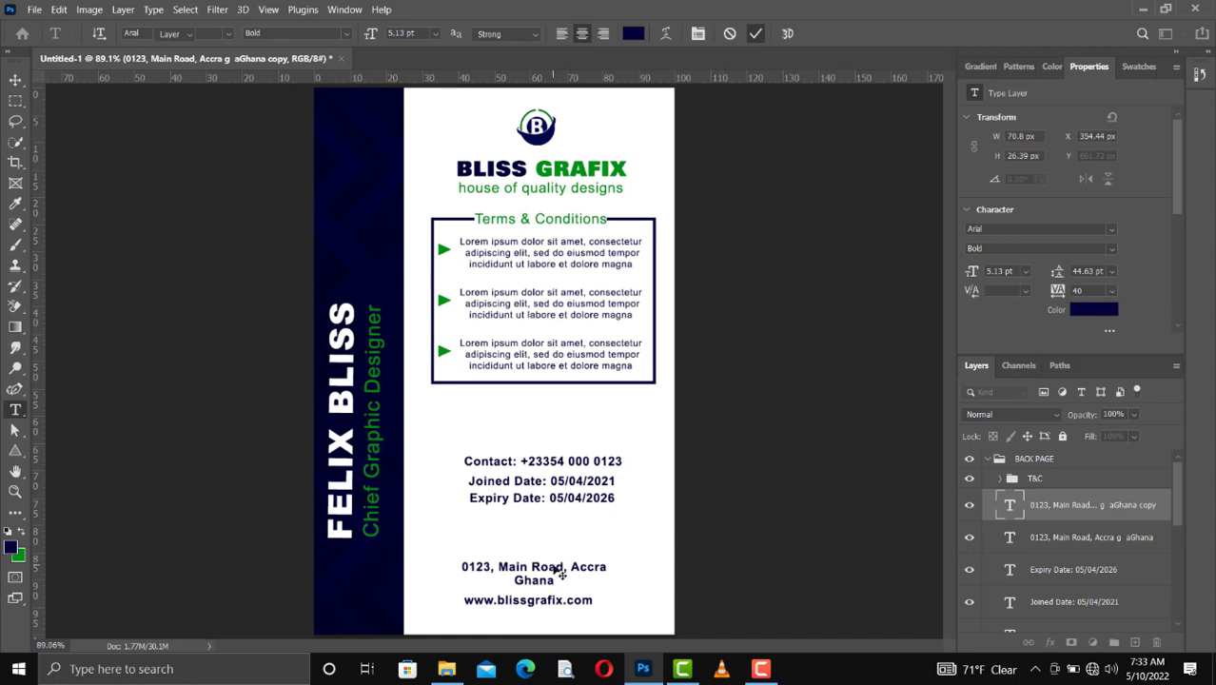
key("v")
Step: Color both lines of the address with the green swatch
left_click(556, 569)
left_click(1139, 67)
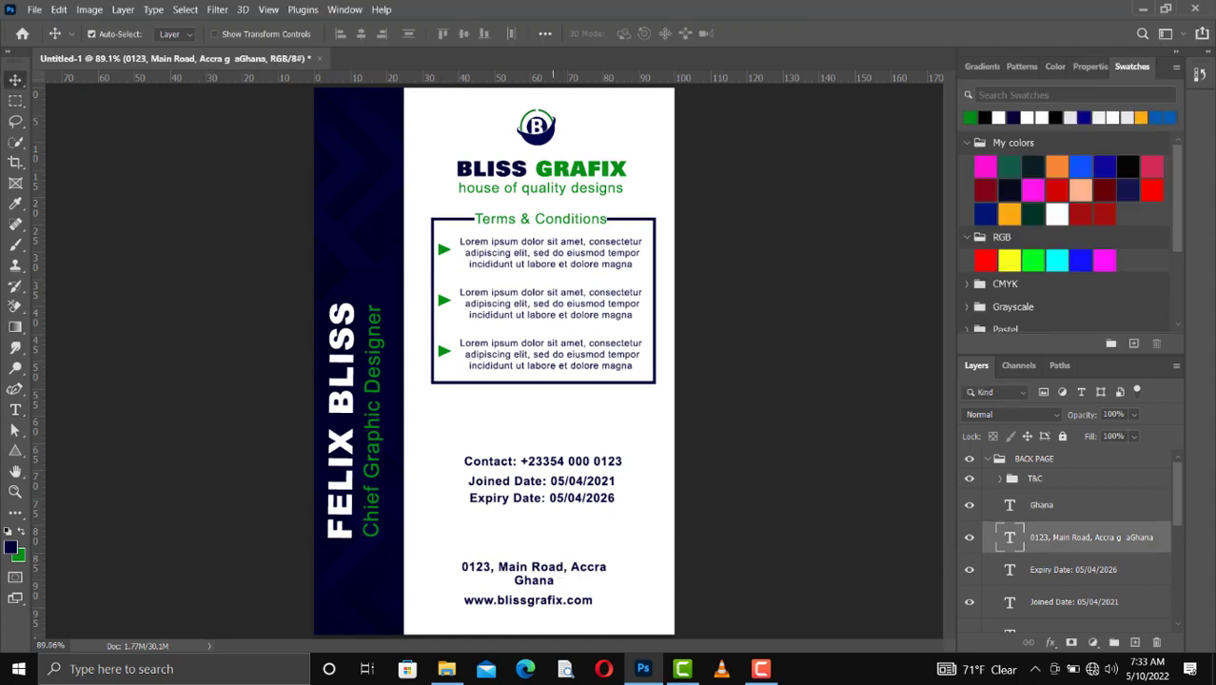
left_click_drag(972, 117, 561, 591)
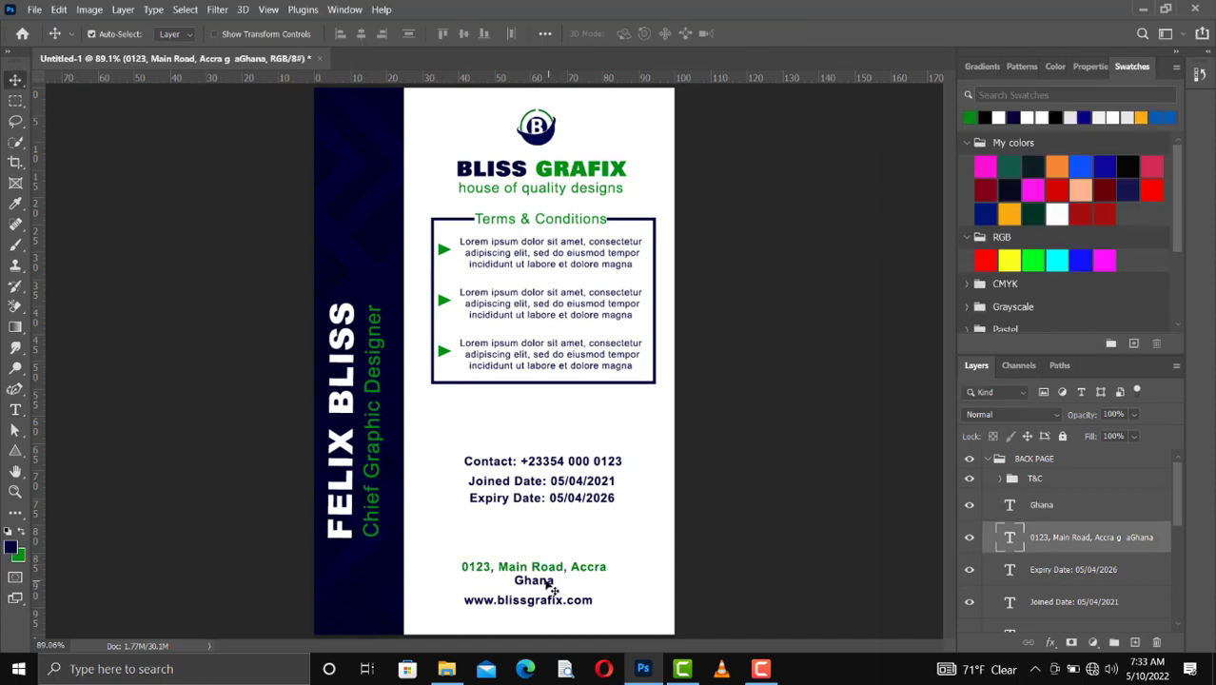
left_click(549, 583)
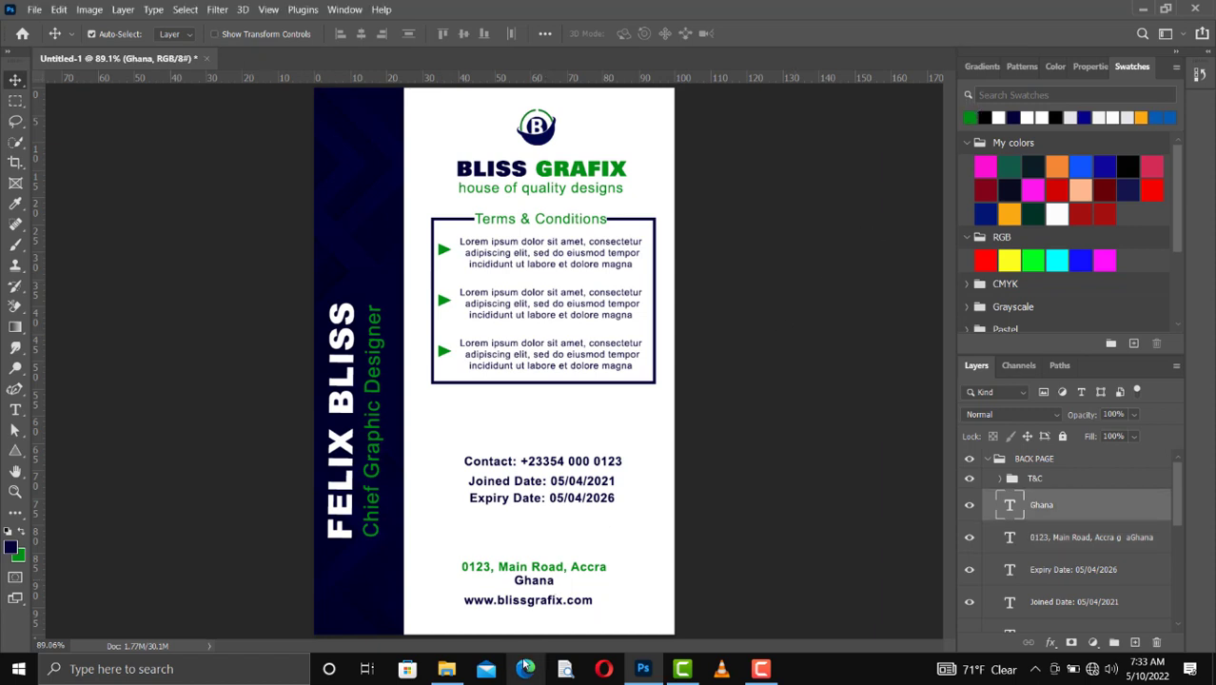
left_click_drag(534, 605, 531, 601)
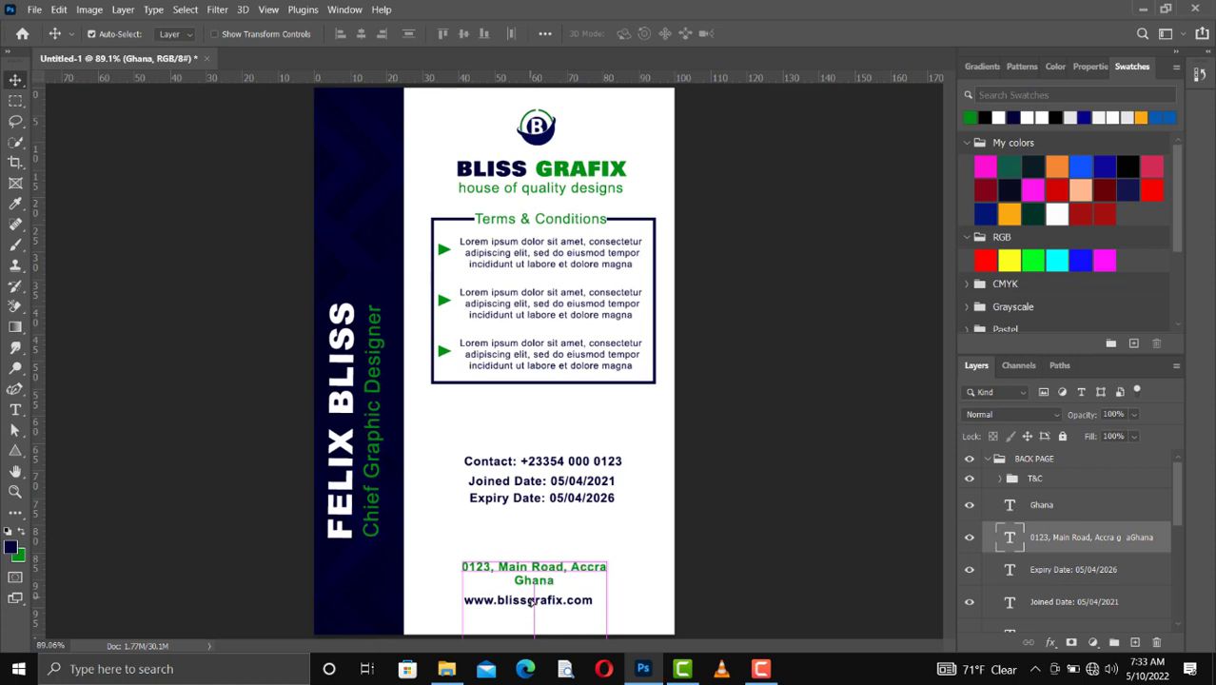
Step: Group the contact, date and address text layers within BACK PAGE and name the group "details 2"
scroll(1047, 530, "down", 3)
left_click(1047, 528, "shift")
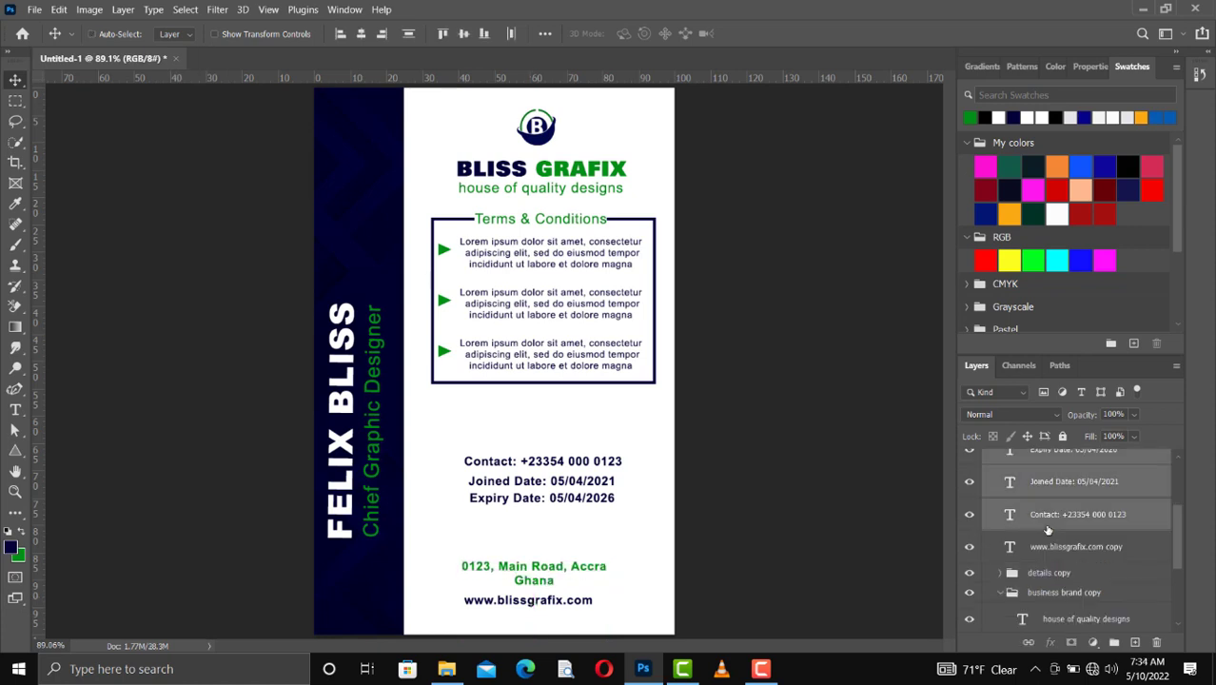
key("ctrl+g")
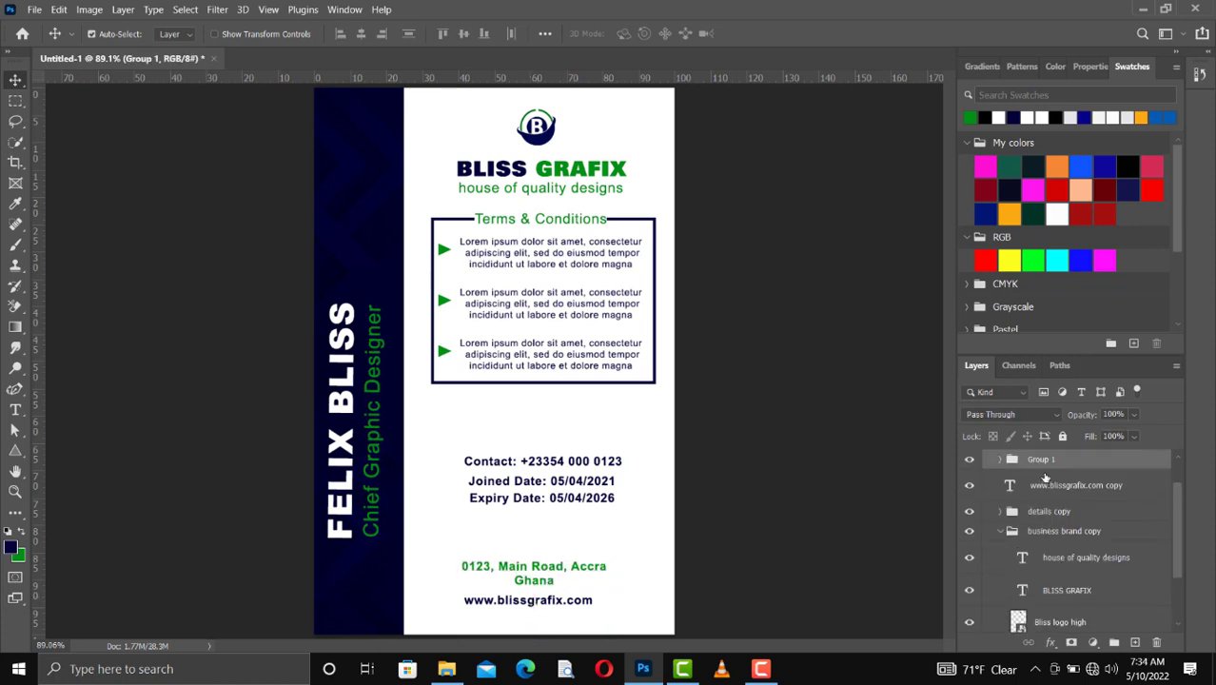
double_click(1040, 462)
type("details 2")
key("Return")
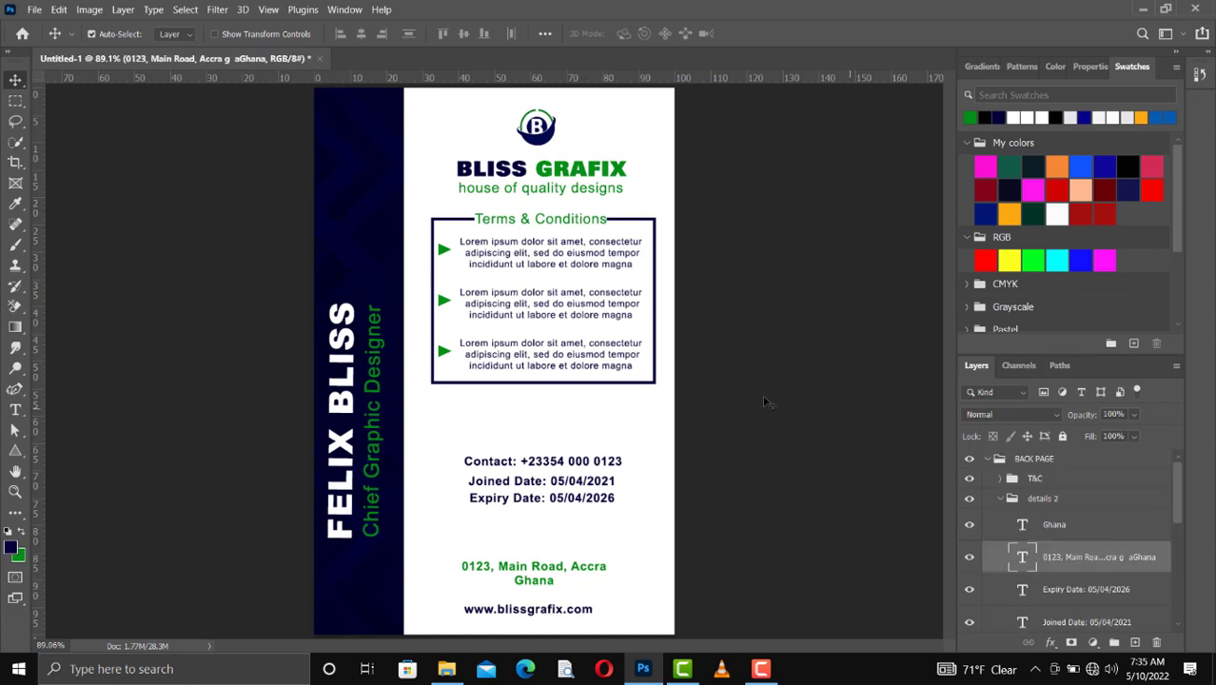
Step: Collapse the BACK PAGE layer group
left_click(991, 460)
left_click(991, 461)
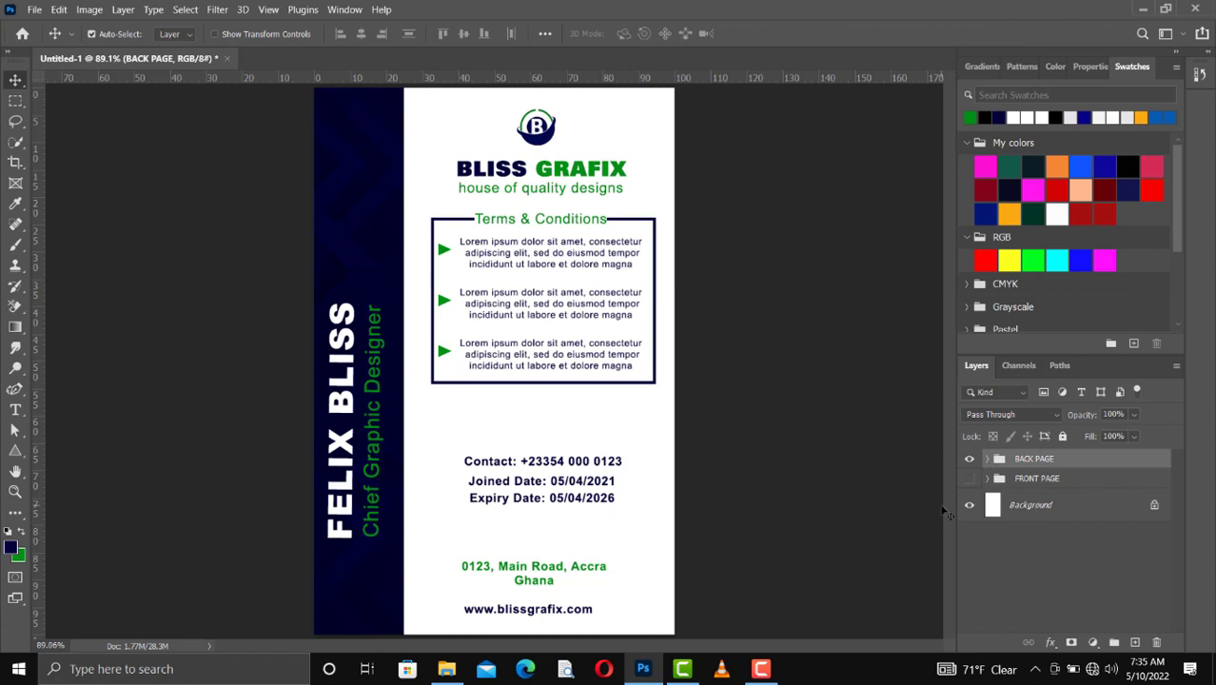
Step: Review both card sides by toggling the visibility of the BACK PAGE and FRONT PAGE groups, finishing with BACK PAGE shown and FRONT PAGE hidden
left_click(967, 461)
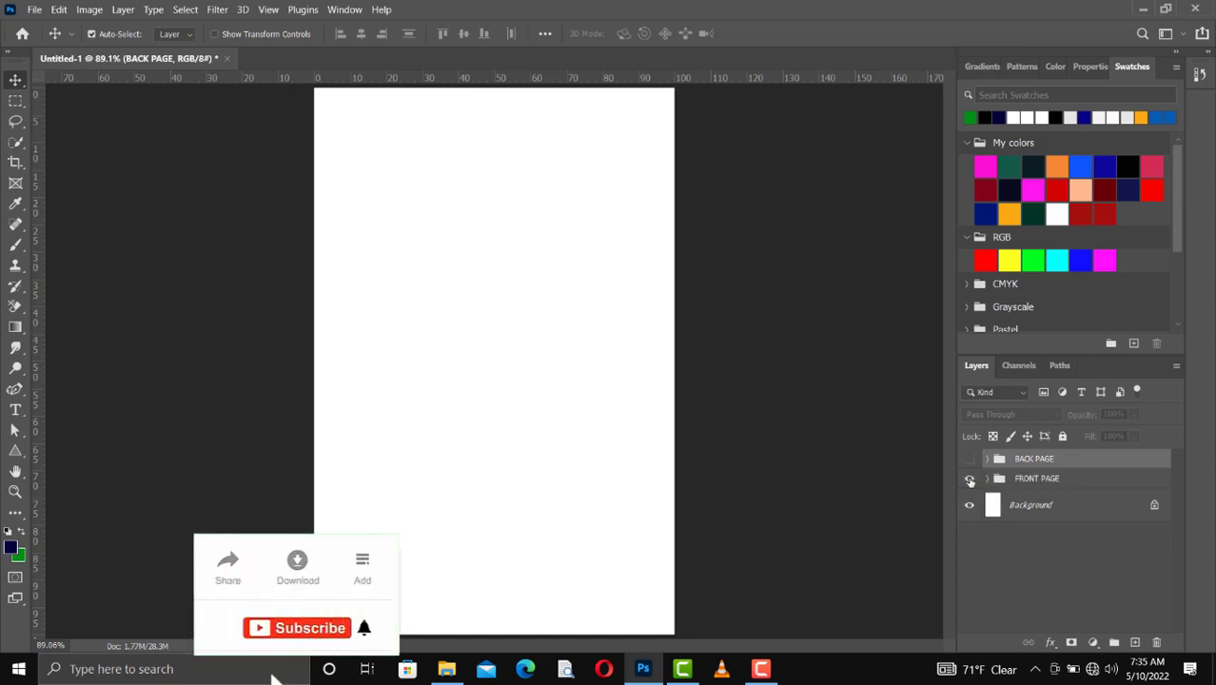
left_click(969, 480)
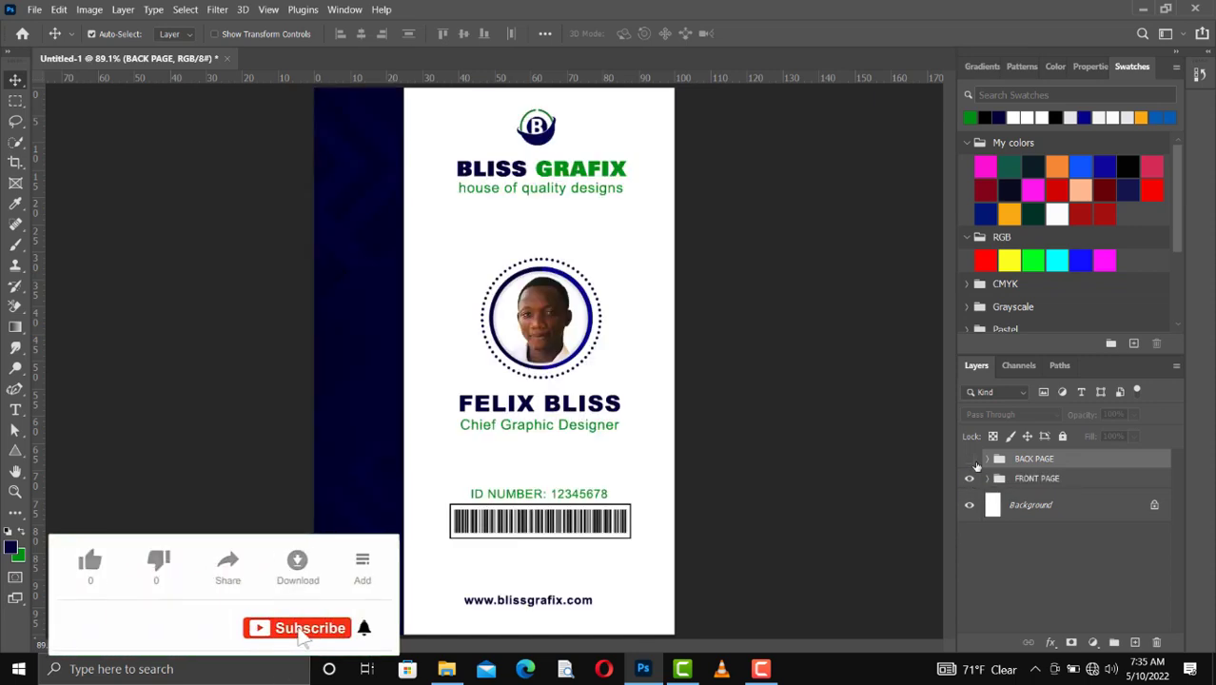
left_click(969, 460)
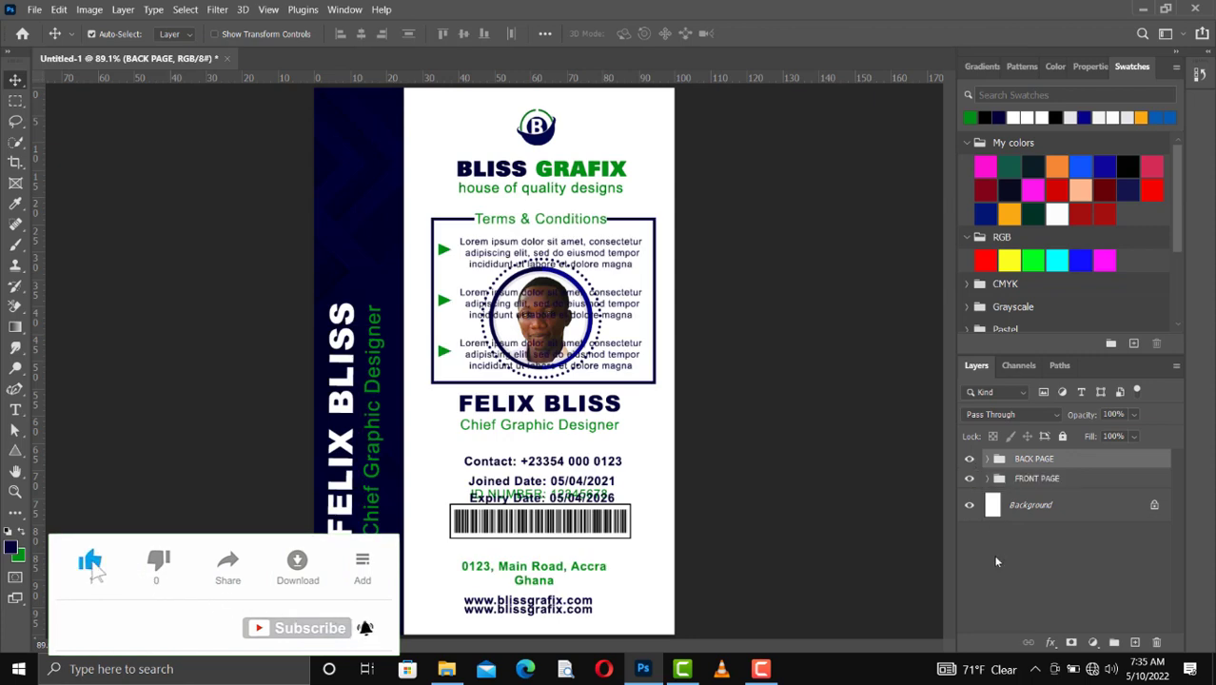
left_click(969, 460)
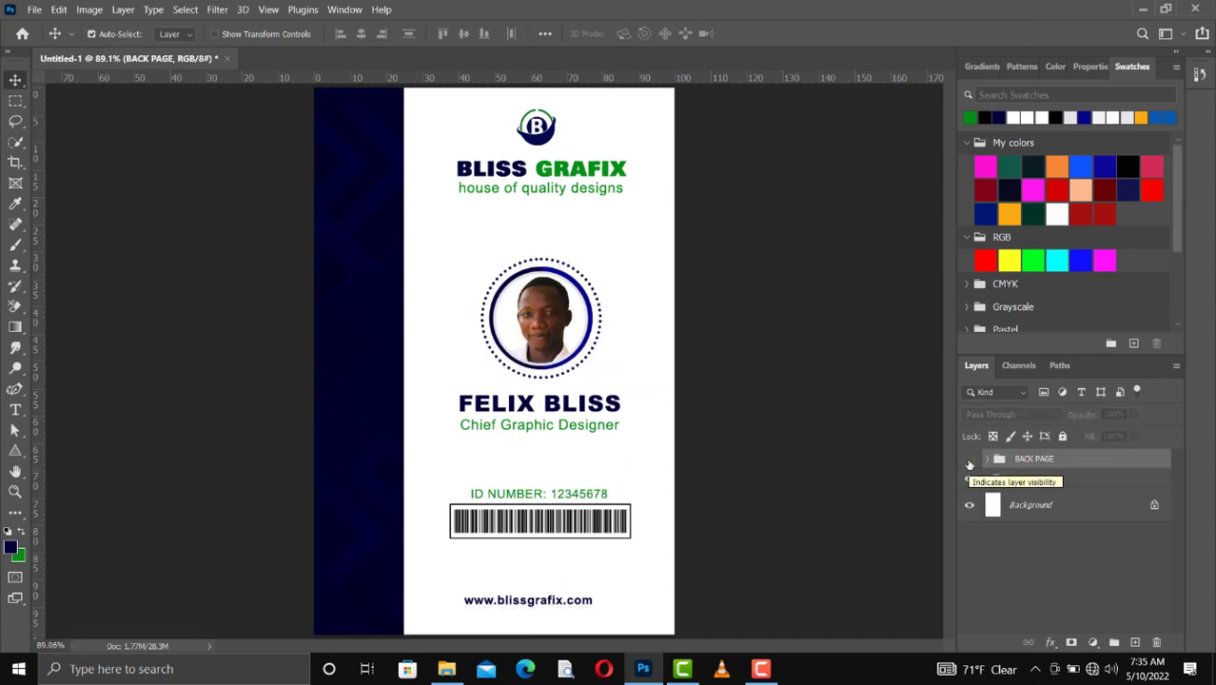
left_click(970, 460)
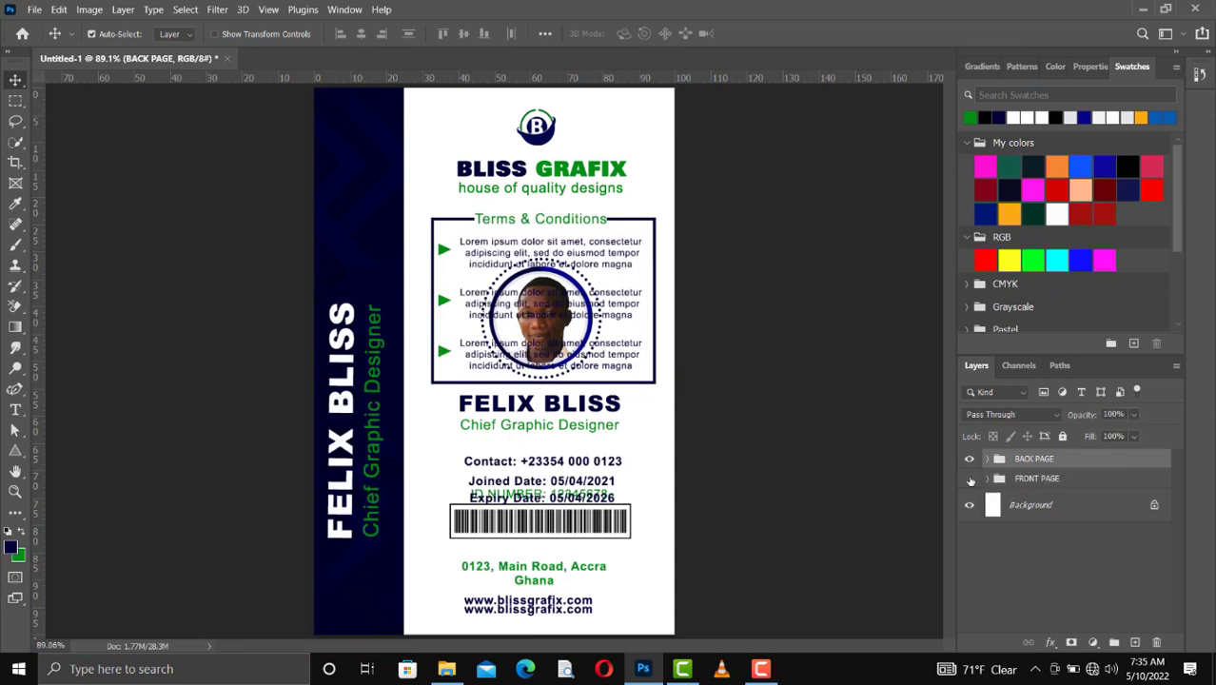
left_click(969, 478)
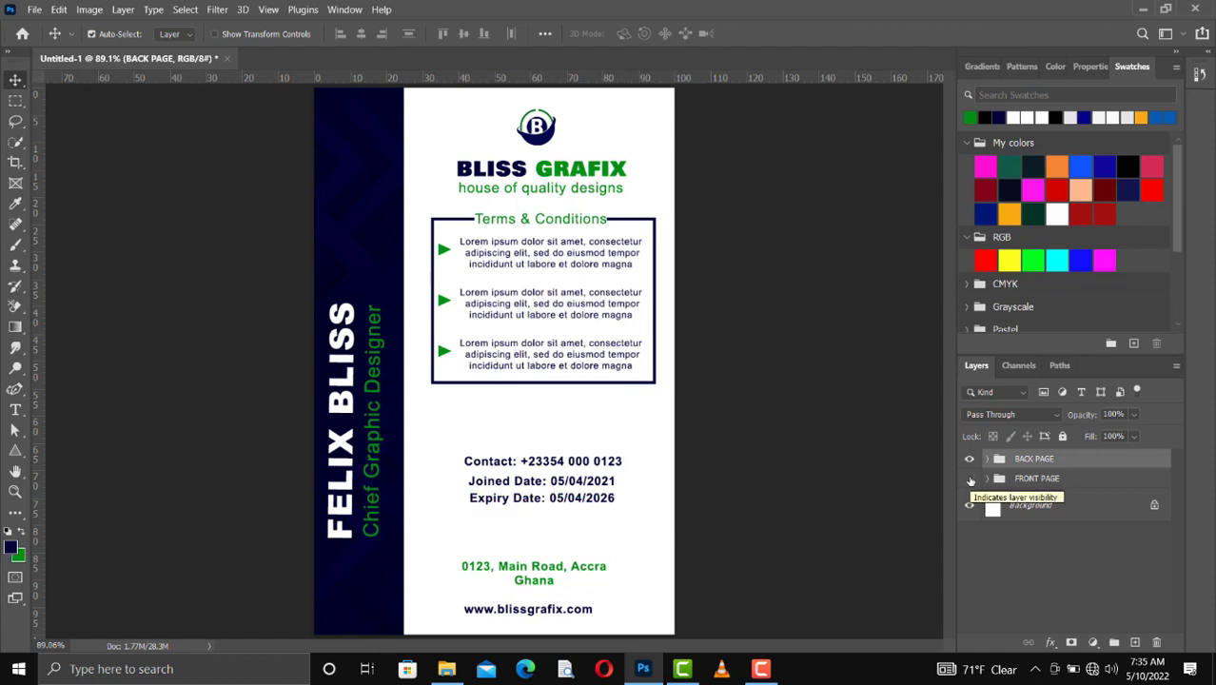